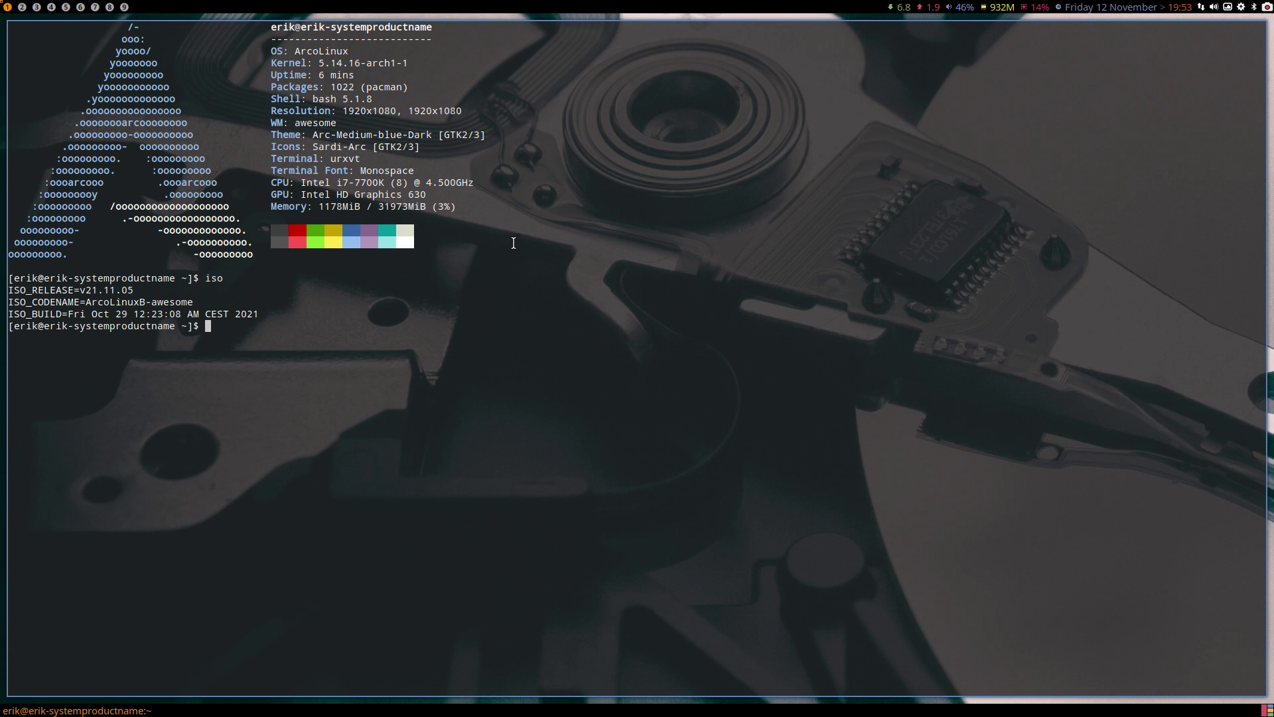
Step: Run the rip command to list the recently installed packages and close the terminal
type("rip")
key("Return")
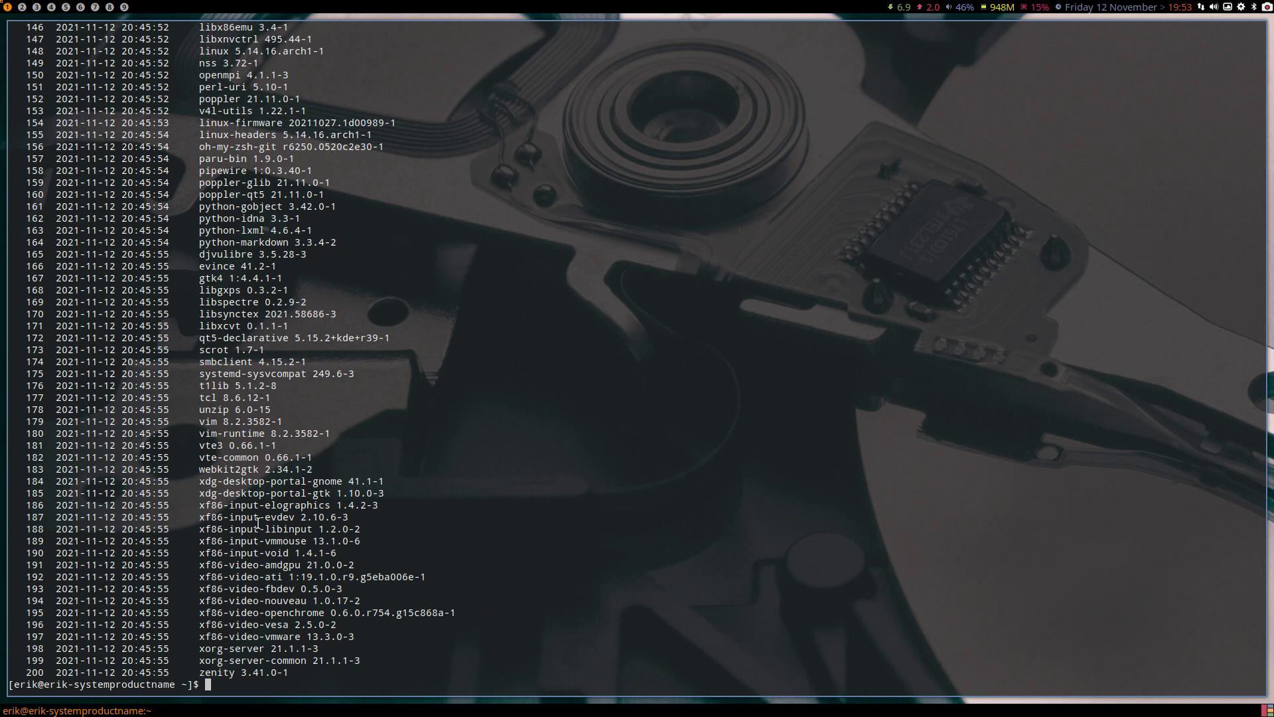
type("ri")
key("BackSpace")
type("ip")
key("BackSpace")
key("BackSpace")
key("BackSpace")
key("ctrl+d")
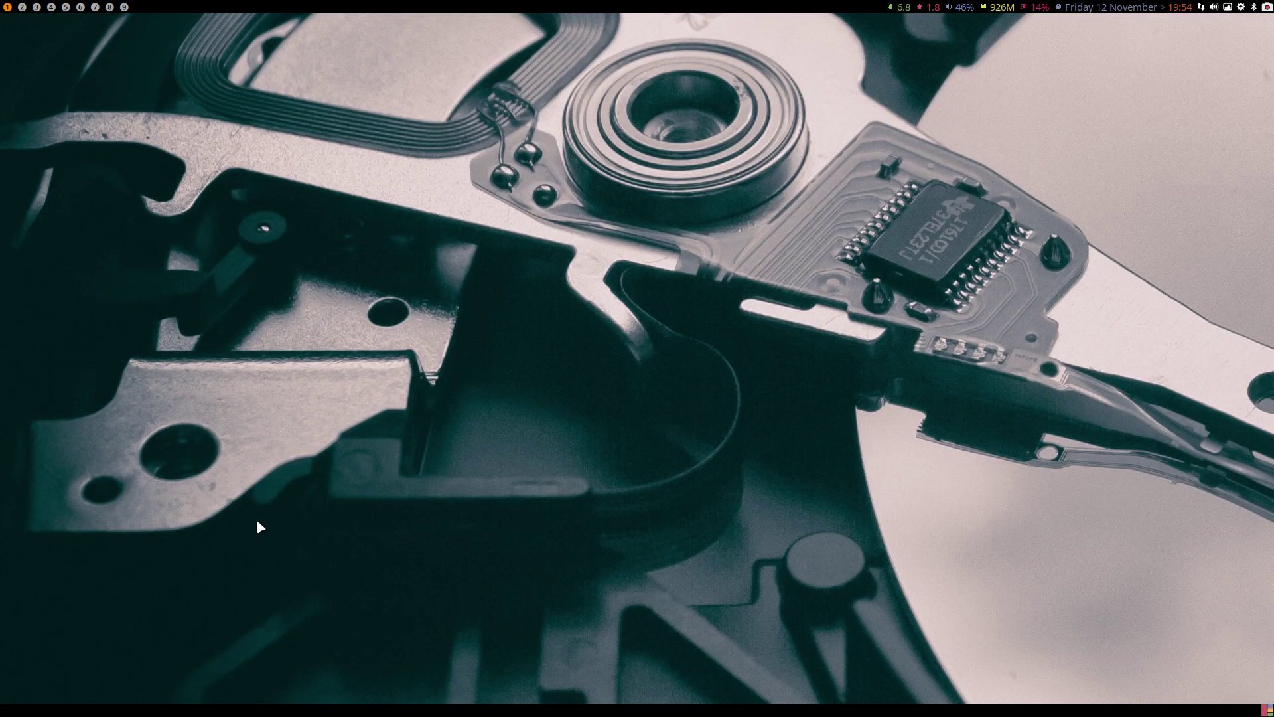
Step: Open the file manager with hidden files shown and browse to the .config/awesome/themes folder in the home directory
key("super+e")
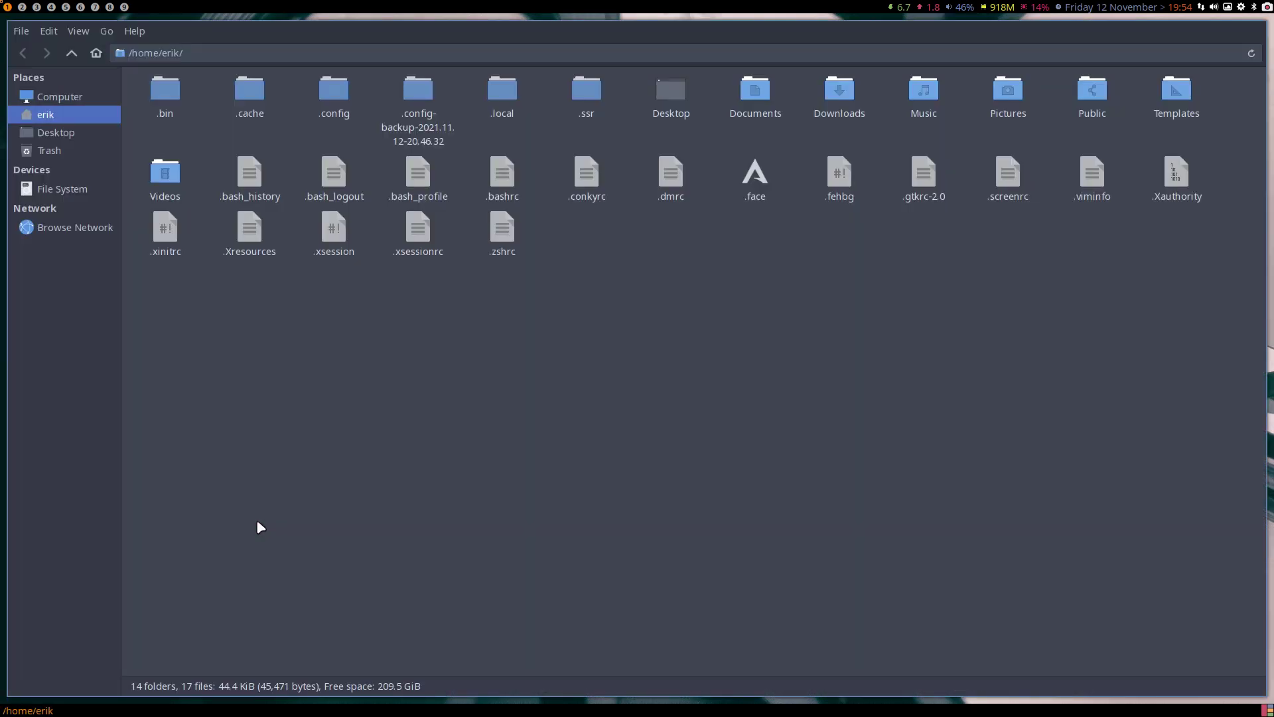
key("ctrl+h")
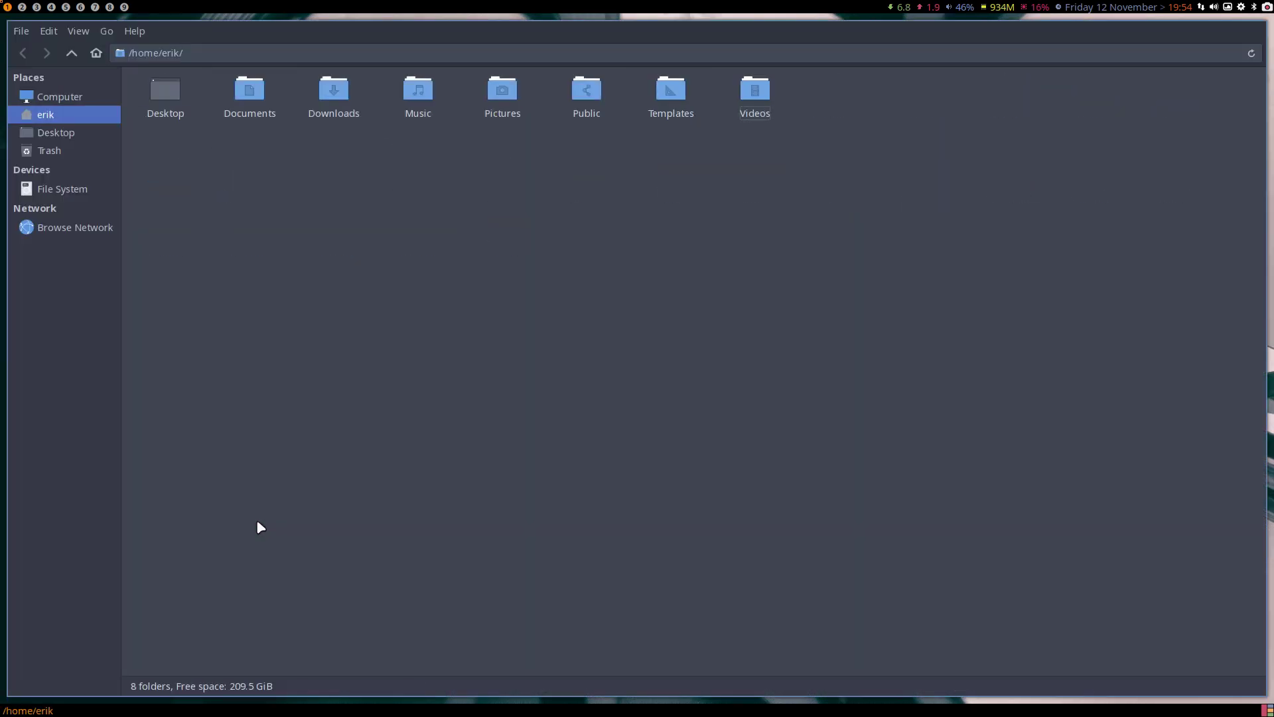
key("ctrl+h")
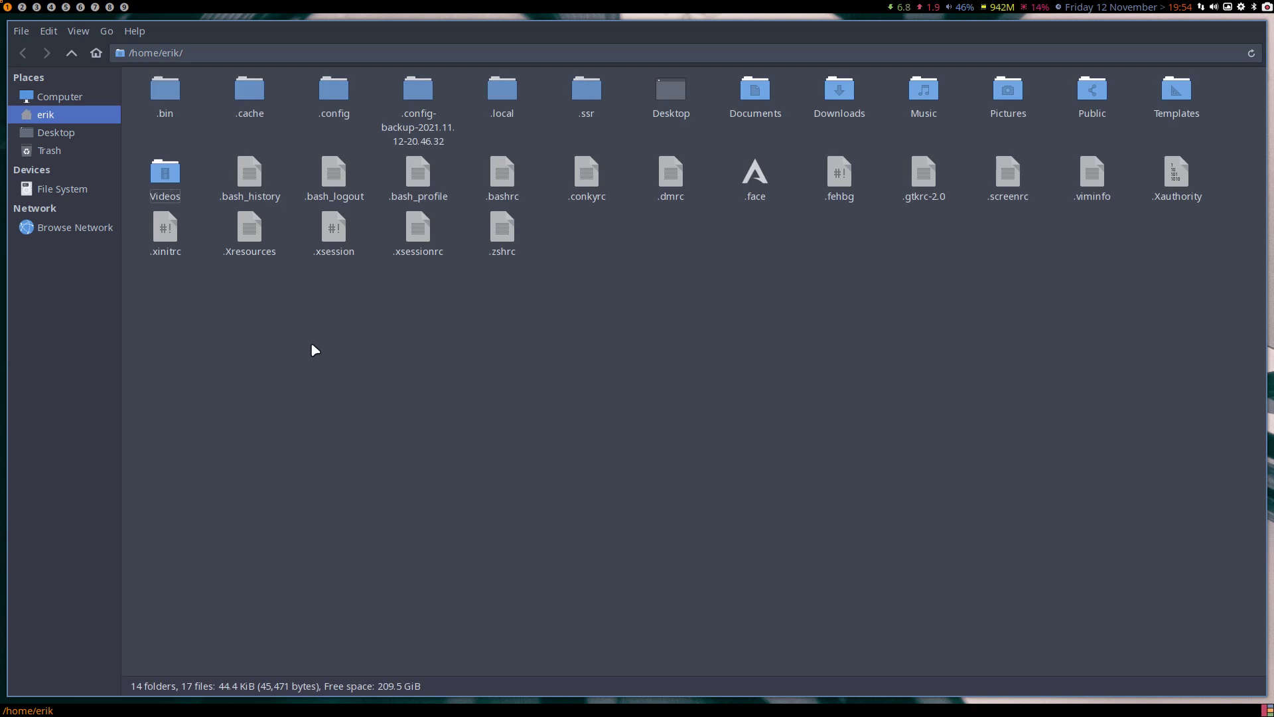
double_click(328, 93)
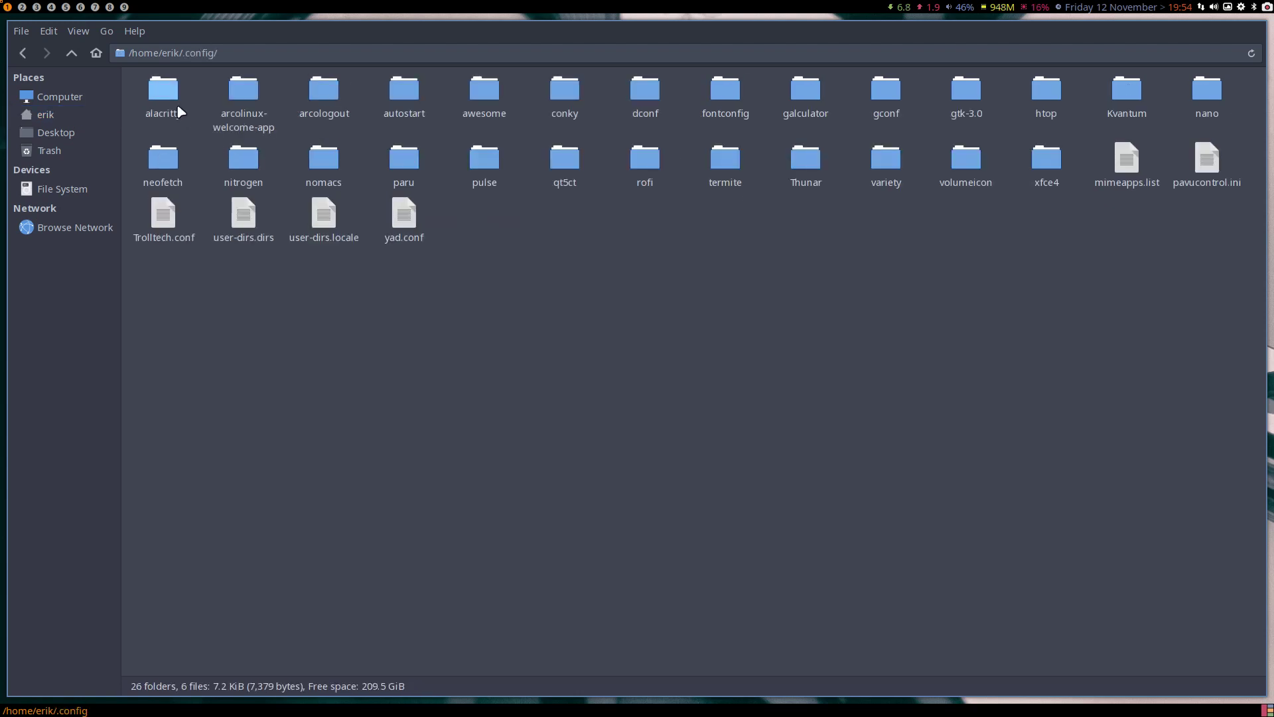
left_click(484, 93)
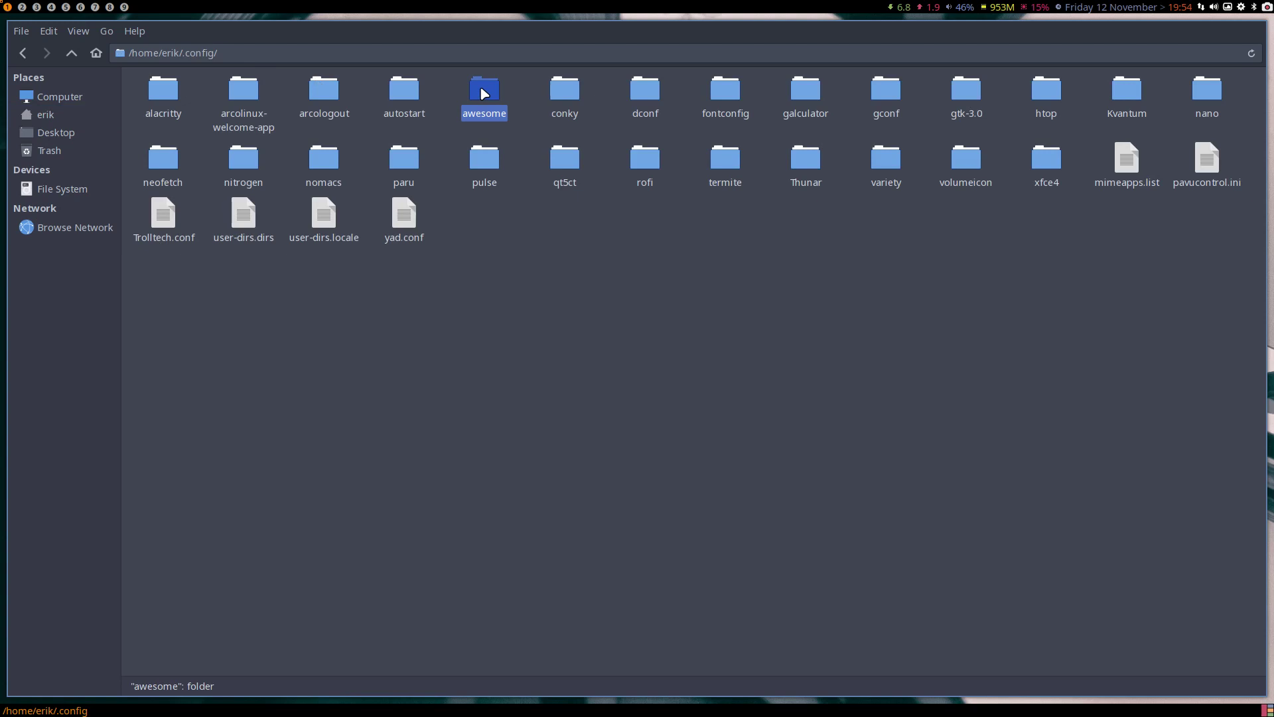
double_click(483, 93)
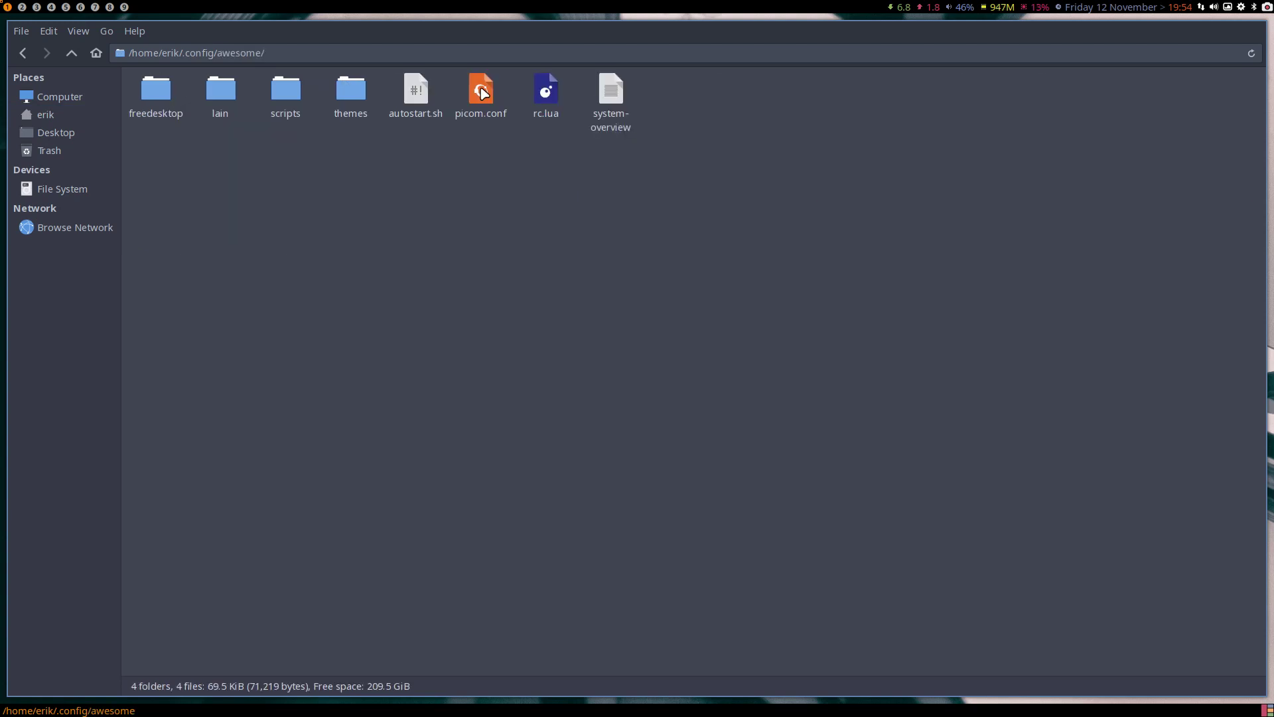
left_click_drag(138, 149, 818, 96)
left_click(396, 174)
double_click(350, 93)
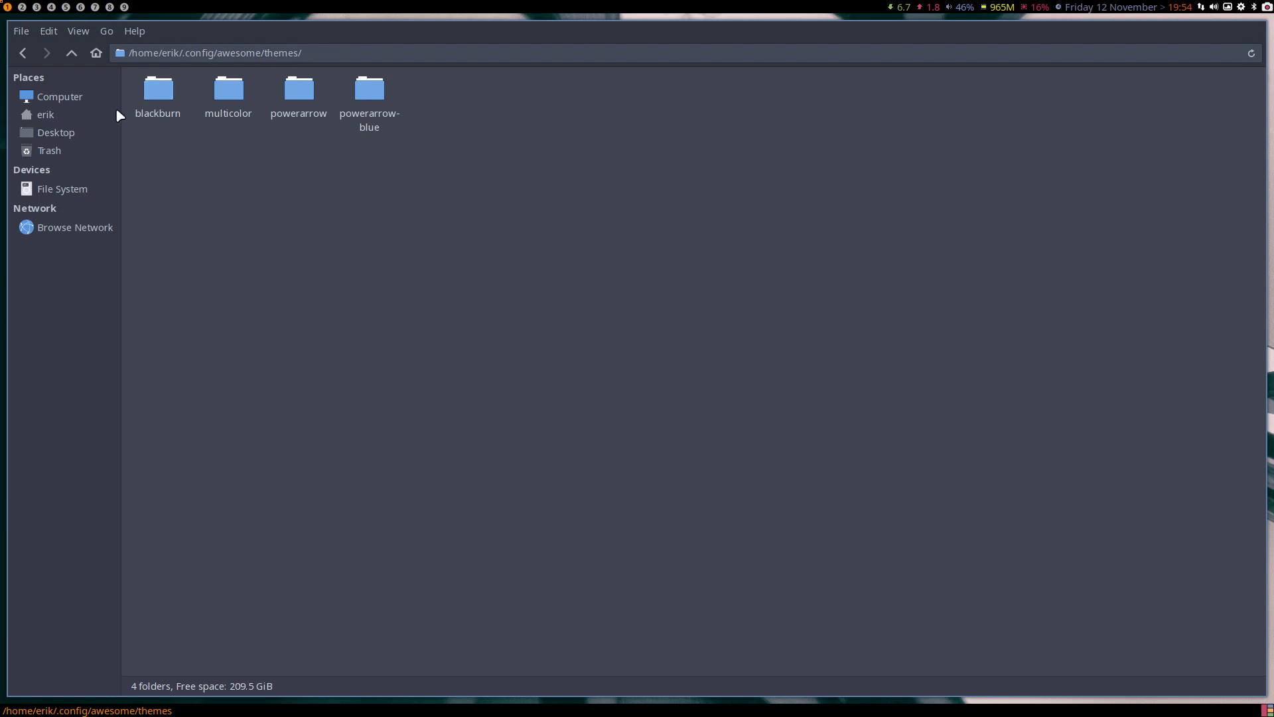
Step: Open Firefox on workspace 2 and search the web for "awesome copycats"
left_click(22, 7)
key("super+b")
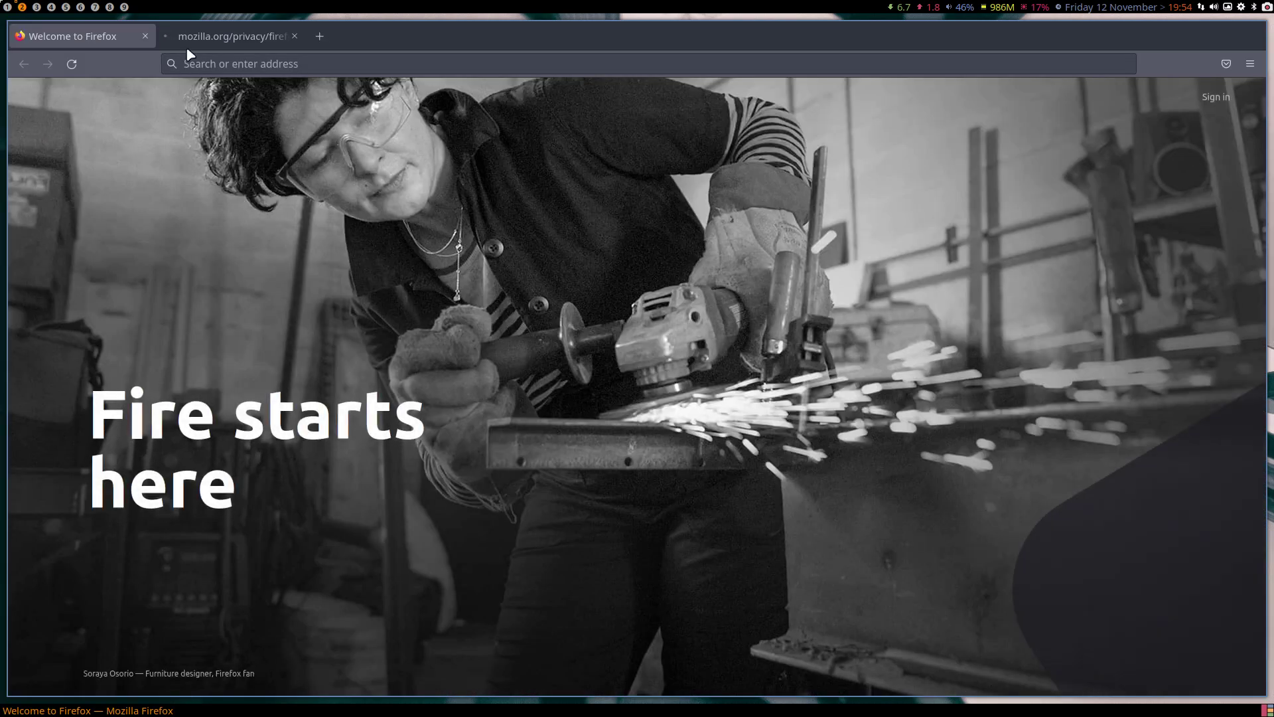
left_click(223, 56)
type("aw")
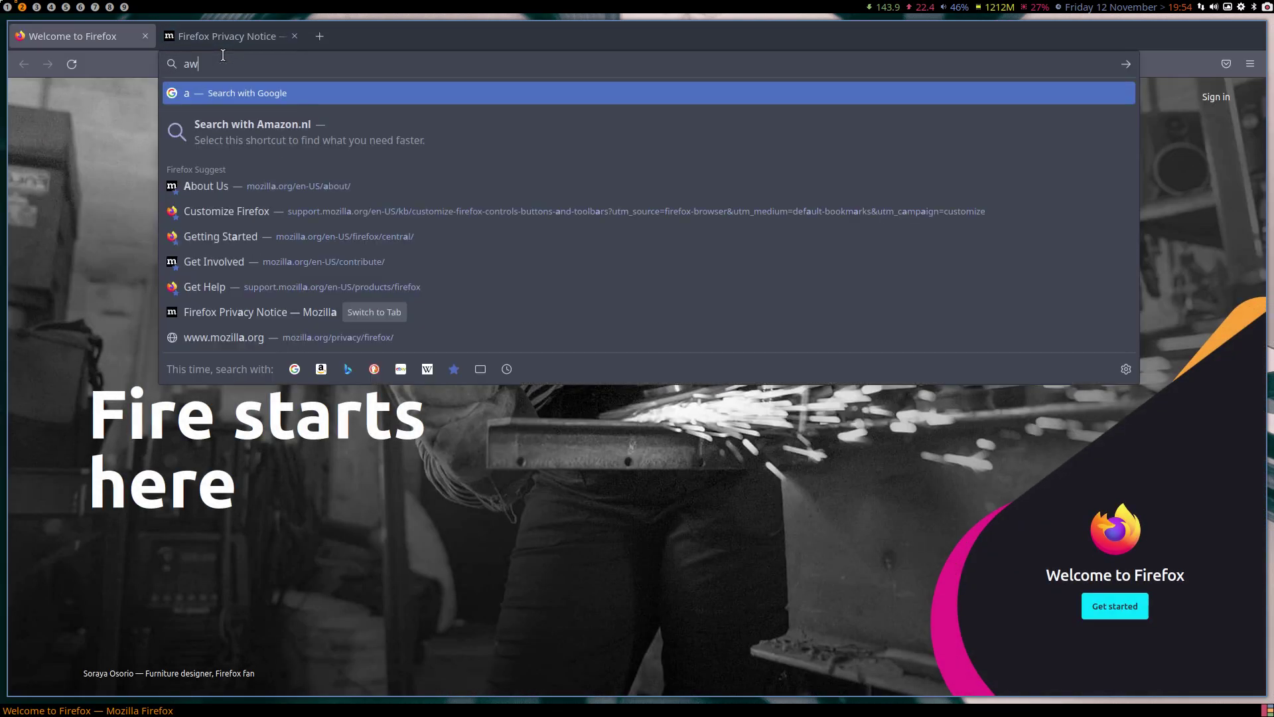
type("esome copycats")
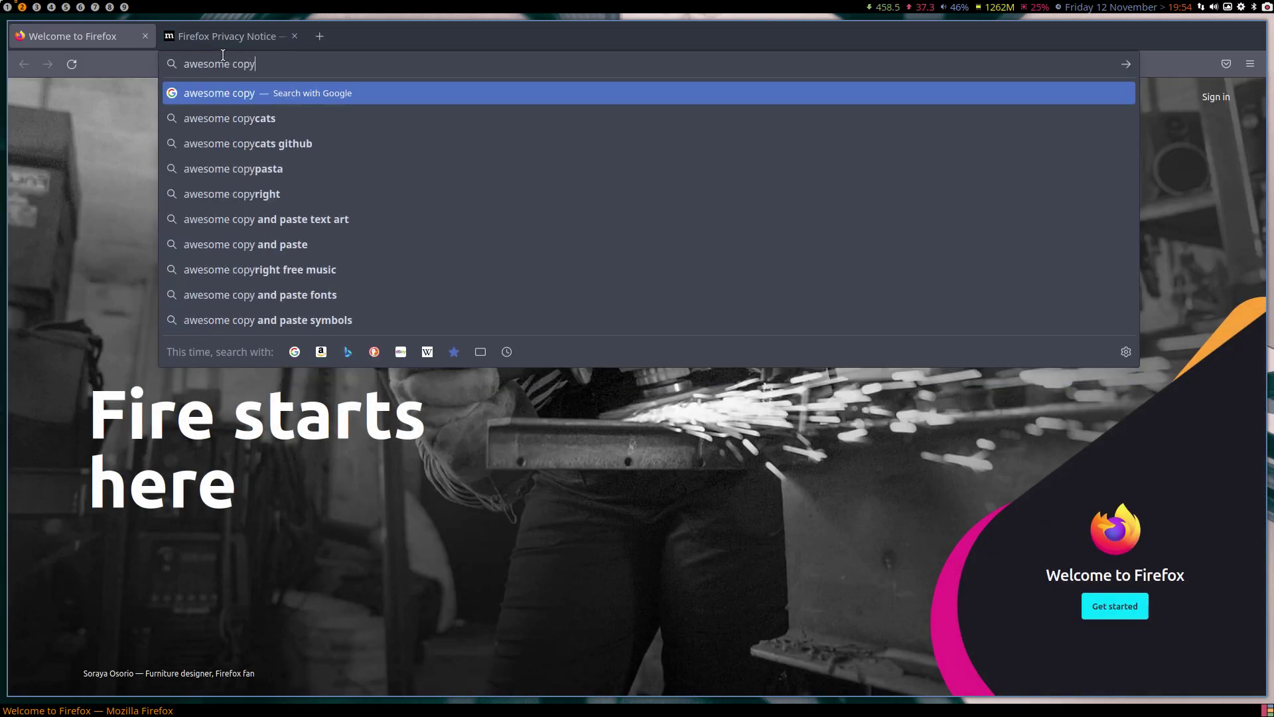
key("Return")
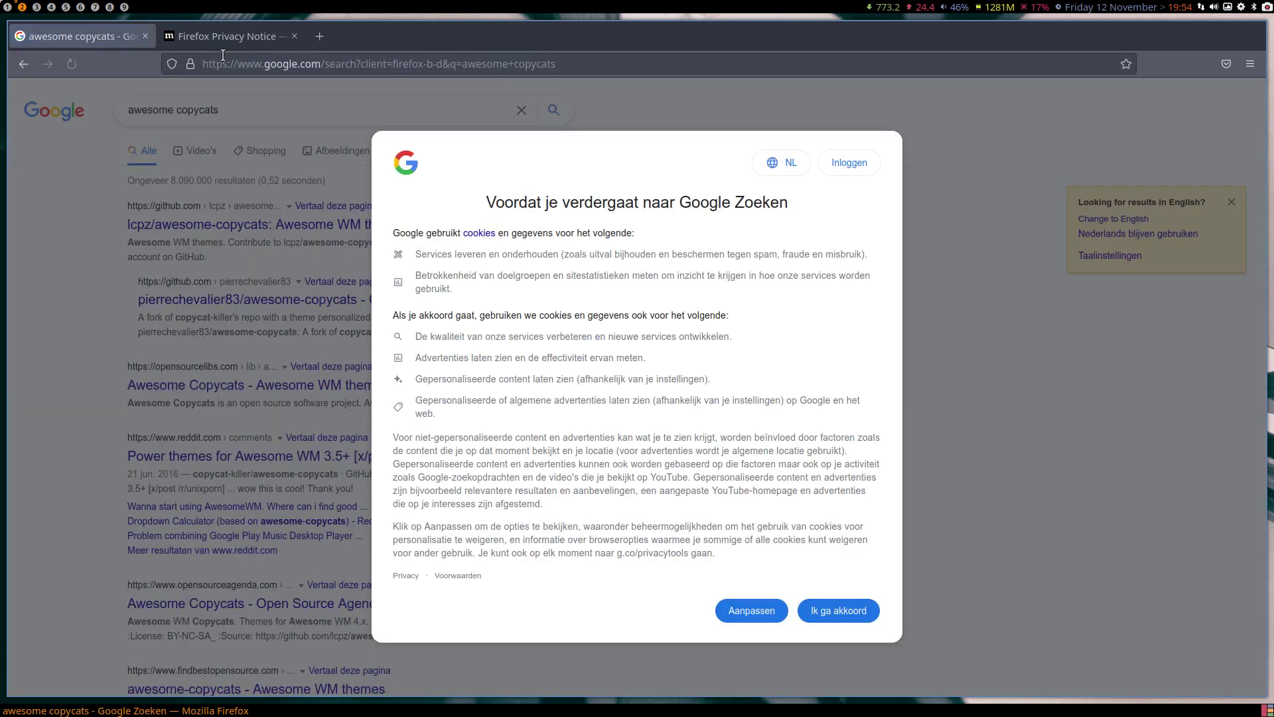
Step: Accept Google's cookie terms and open the lcpz/awesome-copycats GitHub repository from the search results
left_click(829, 605)
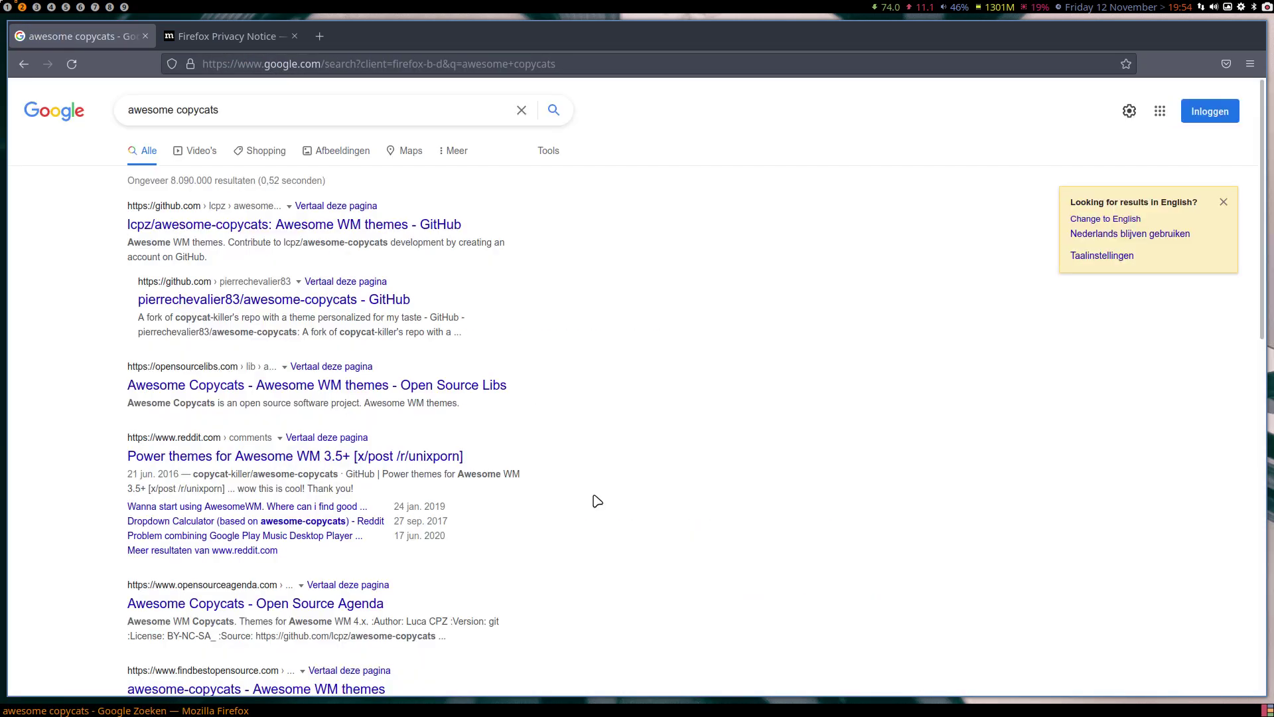
left_click(171, 225)
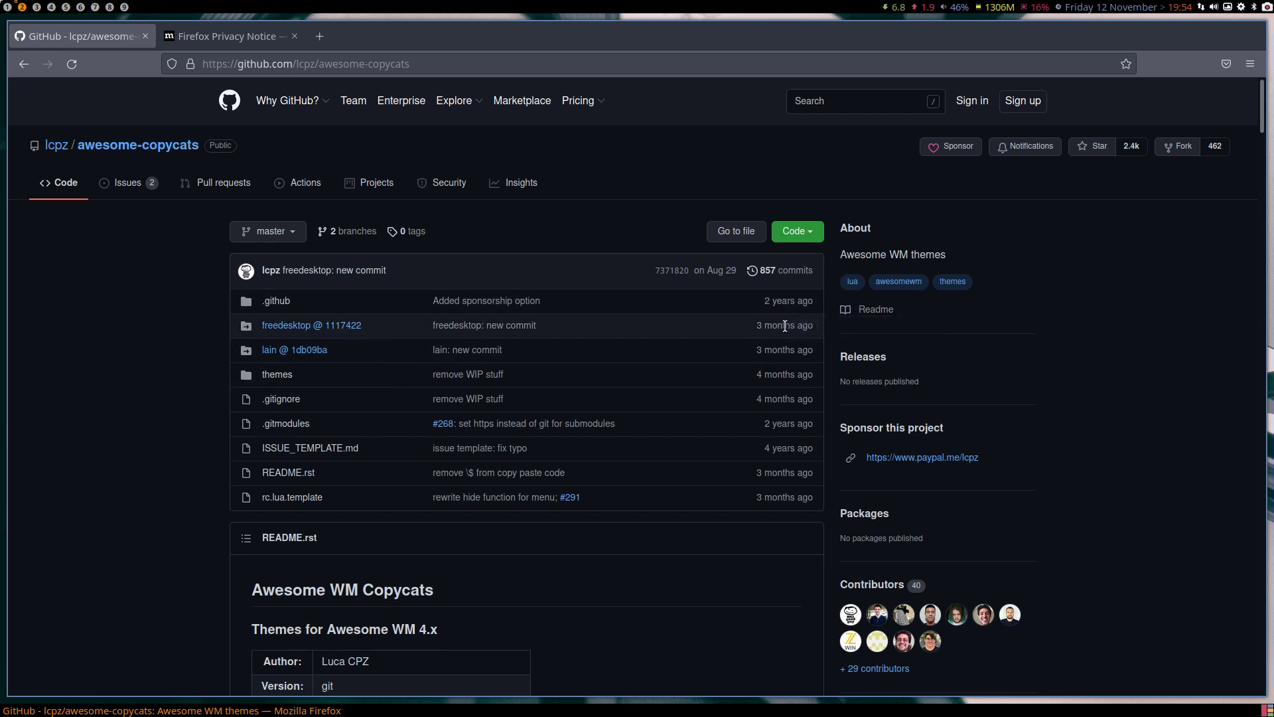
mouse_move(784, 352)
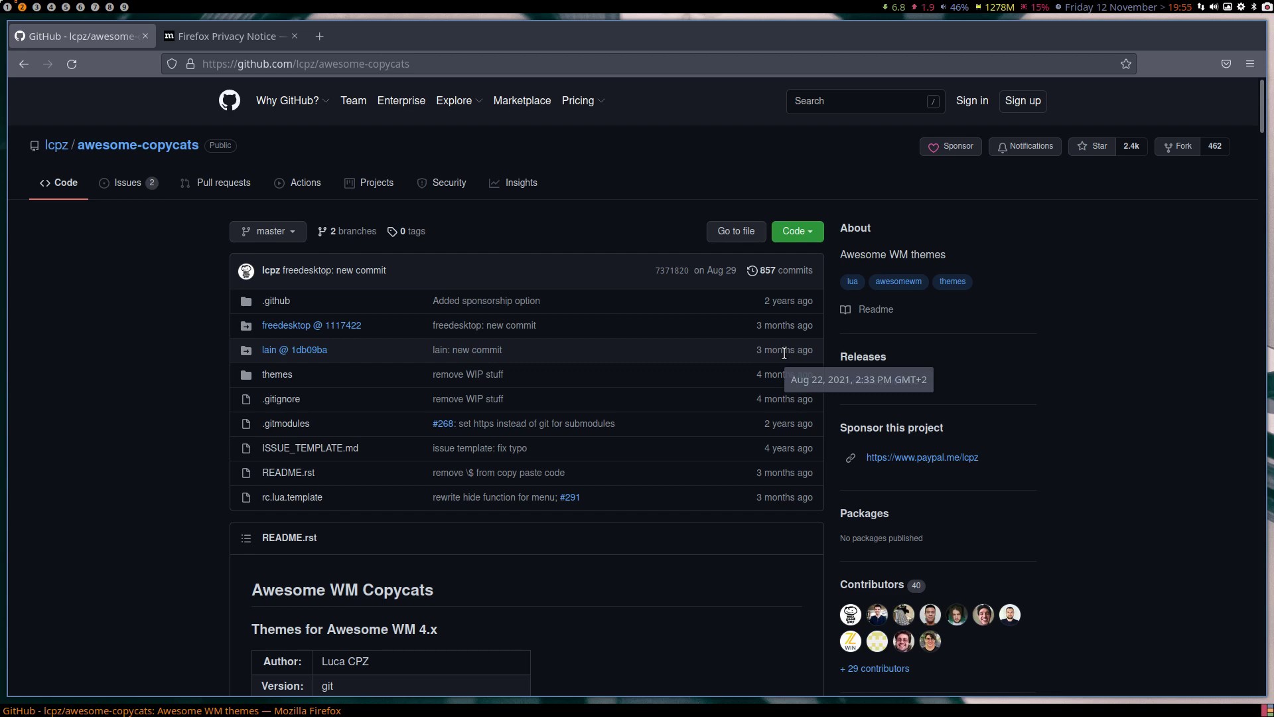
Step: Examine the README's theme gallery from Multicolor through Steamburn and compare it with the local awesome themes folder
scroll(784, 352, "down", 3)
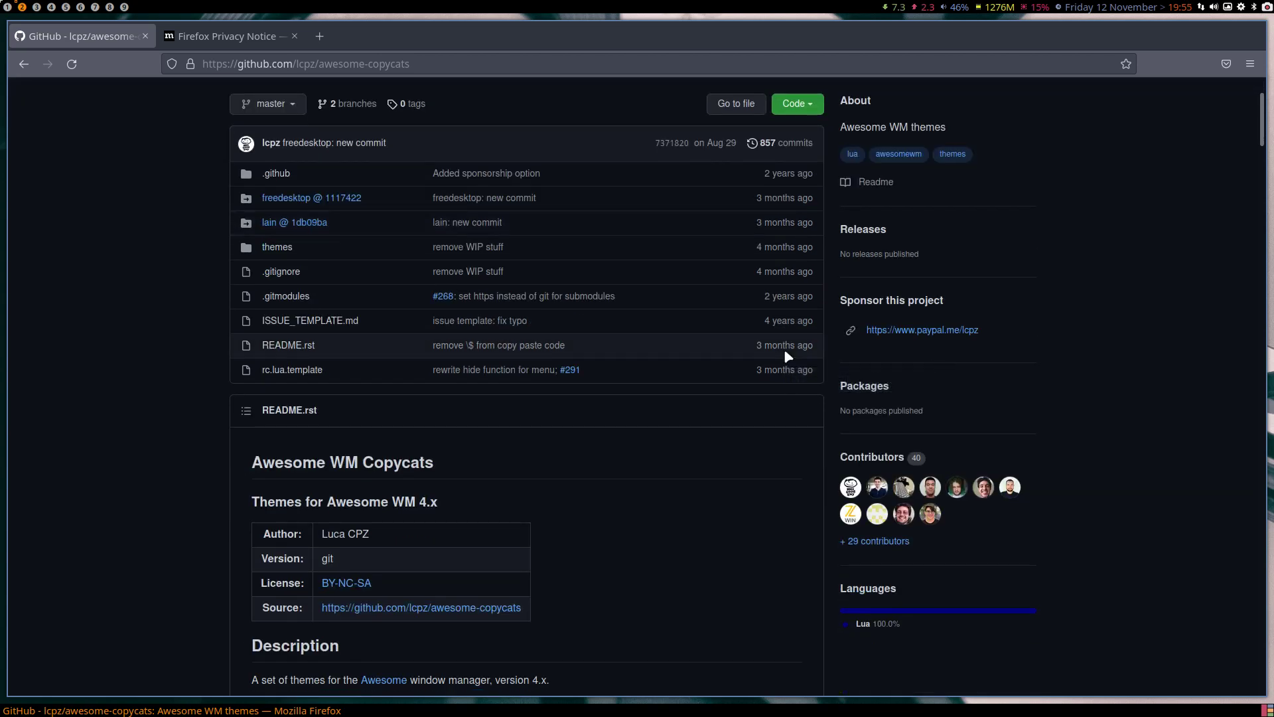
scroll(785, 352, "down", 9)
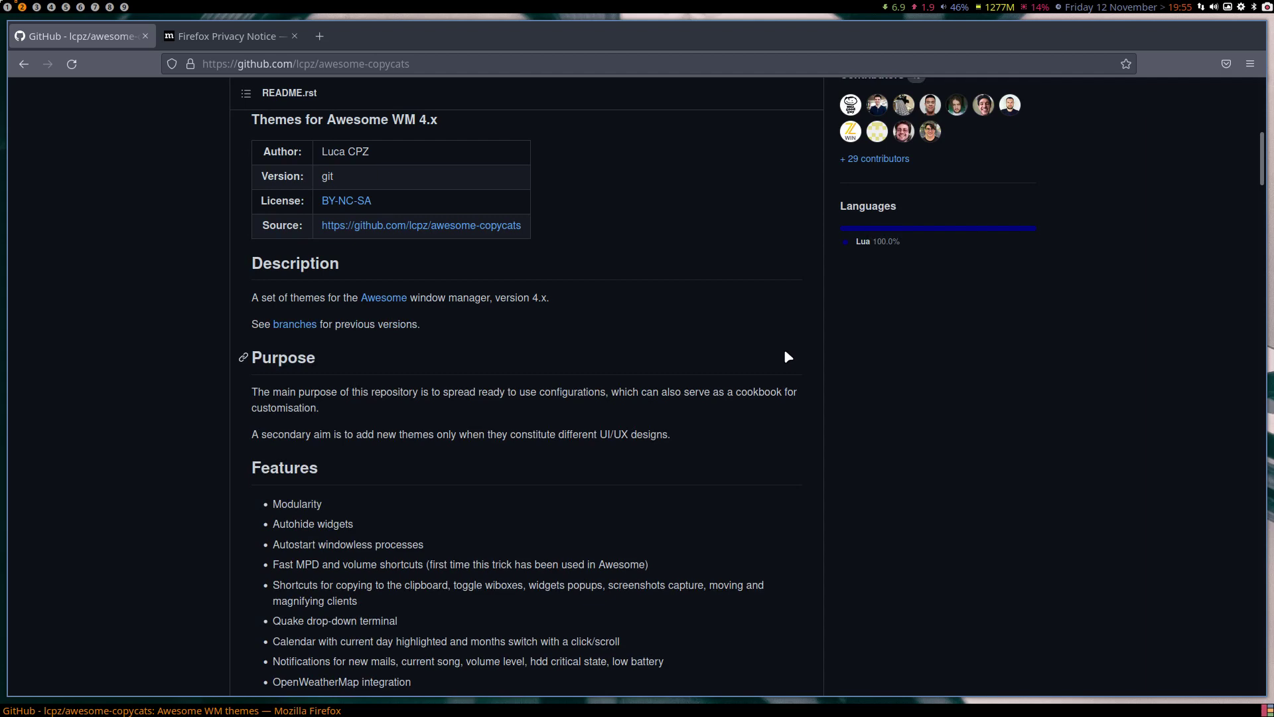
scroll(784, 351, "down", 12)
scroll(785, 357, "down", 9)
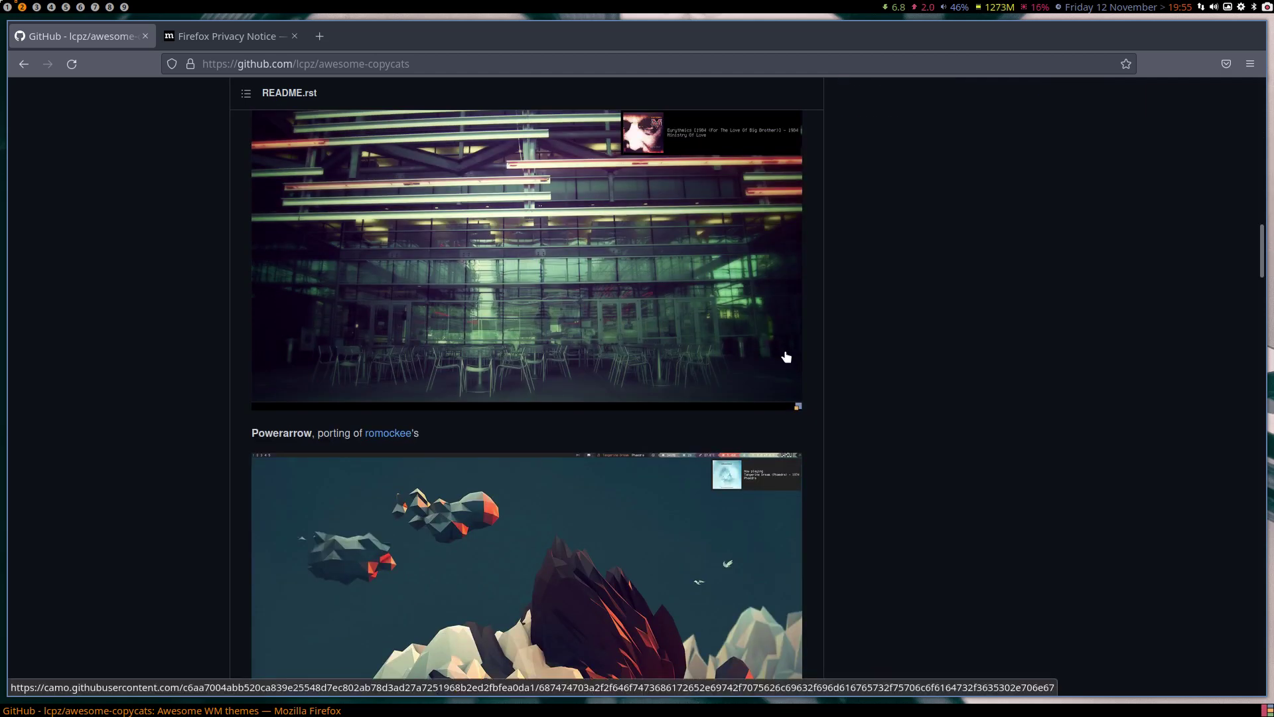
scroll(786, 357, "up", 3)
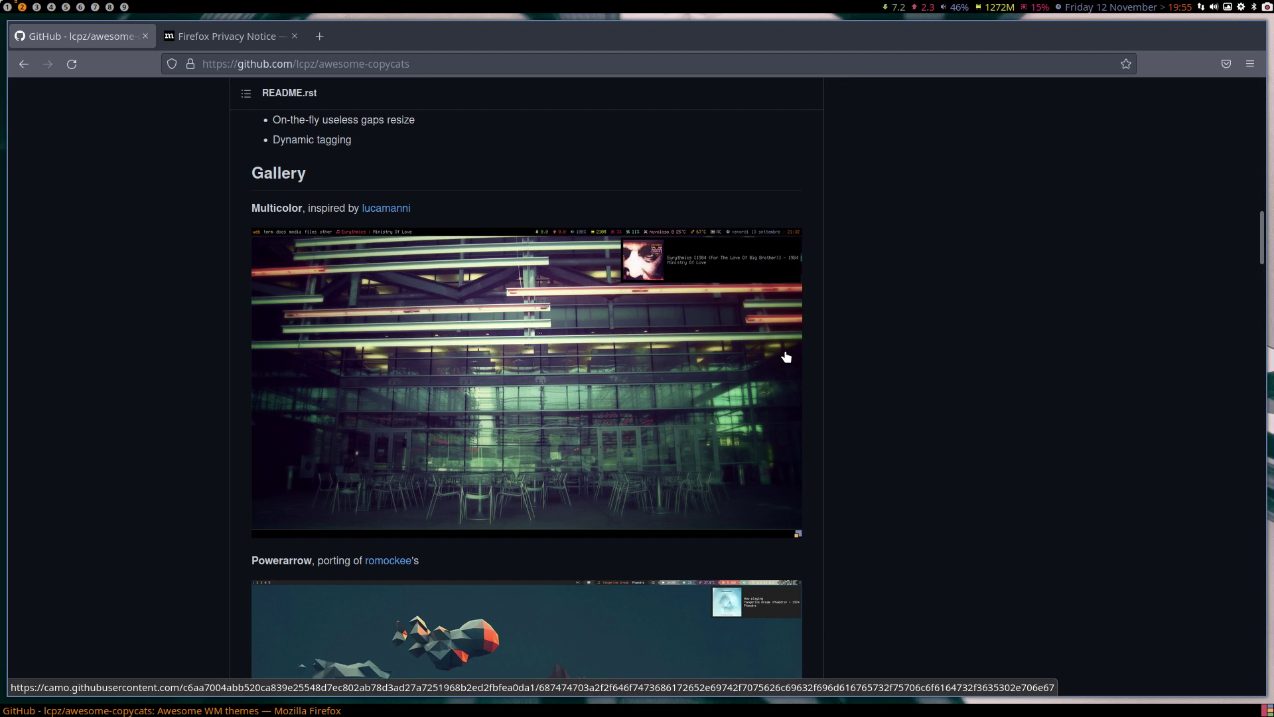
scroll(785, 357, "down", 6)
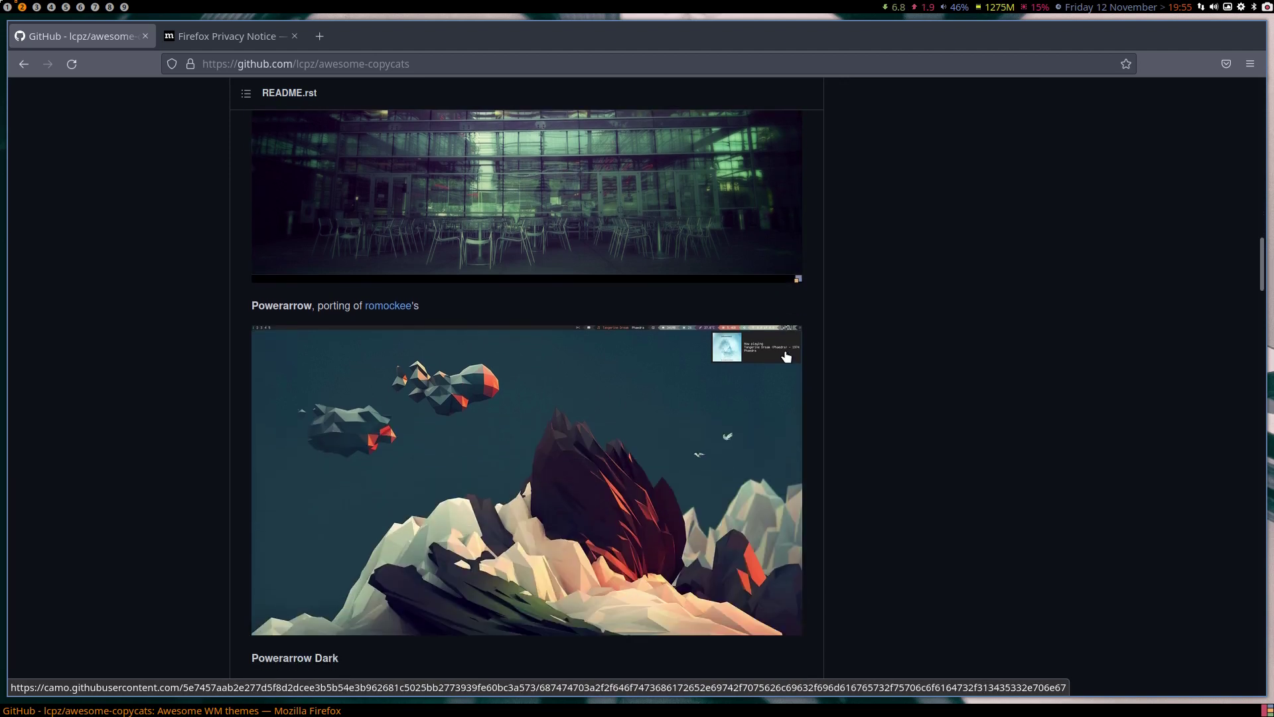
scroll(752, 472, "down", 6)
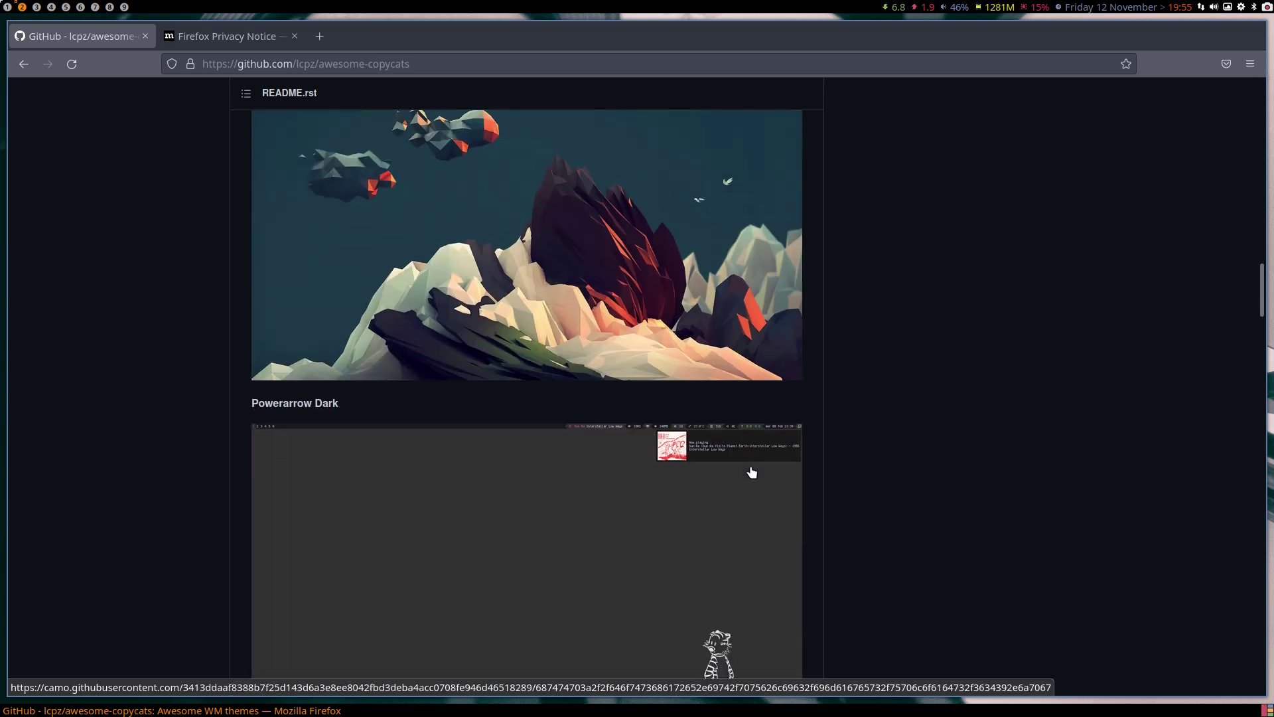
scroll(749, 470, "up", 15)
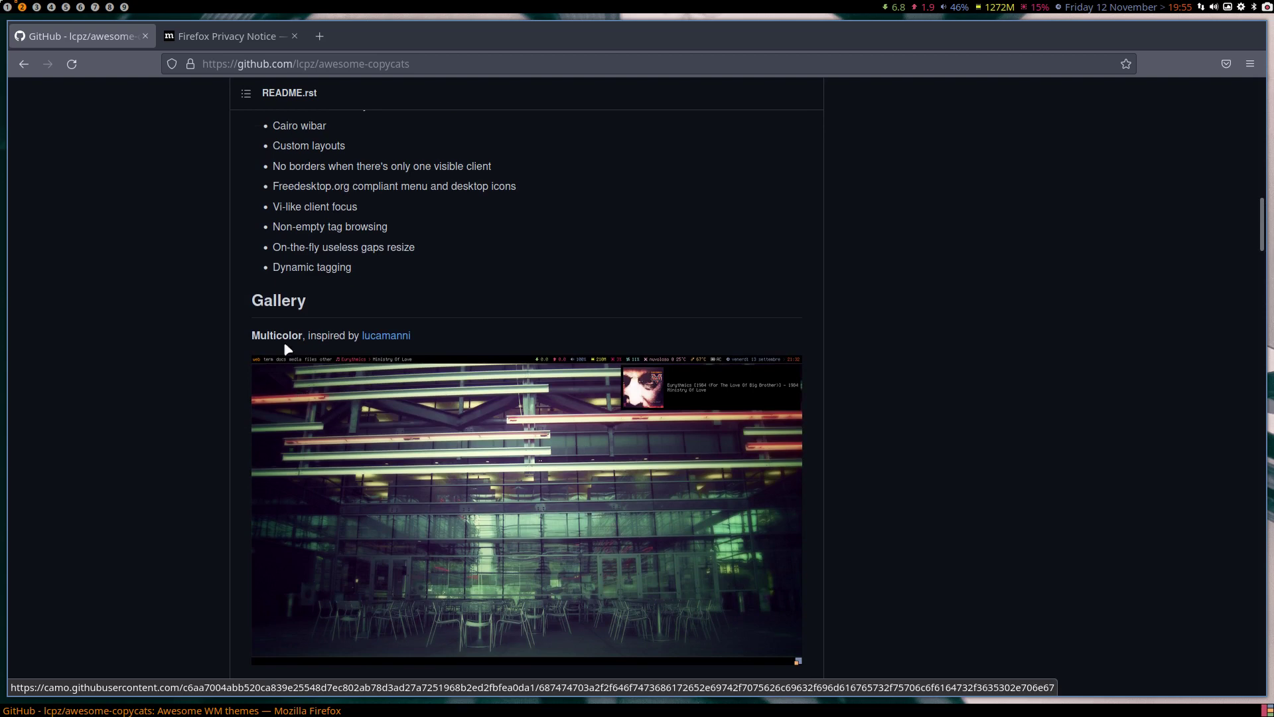
scroll(324, 479, "down", 9)
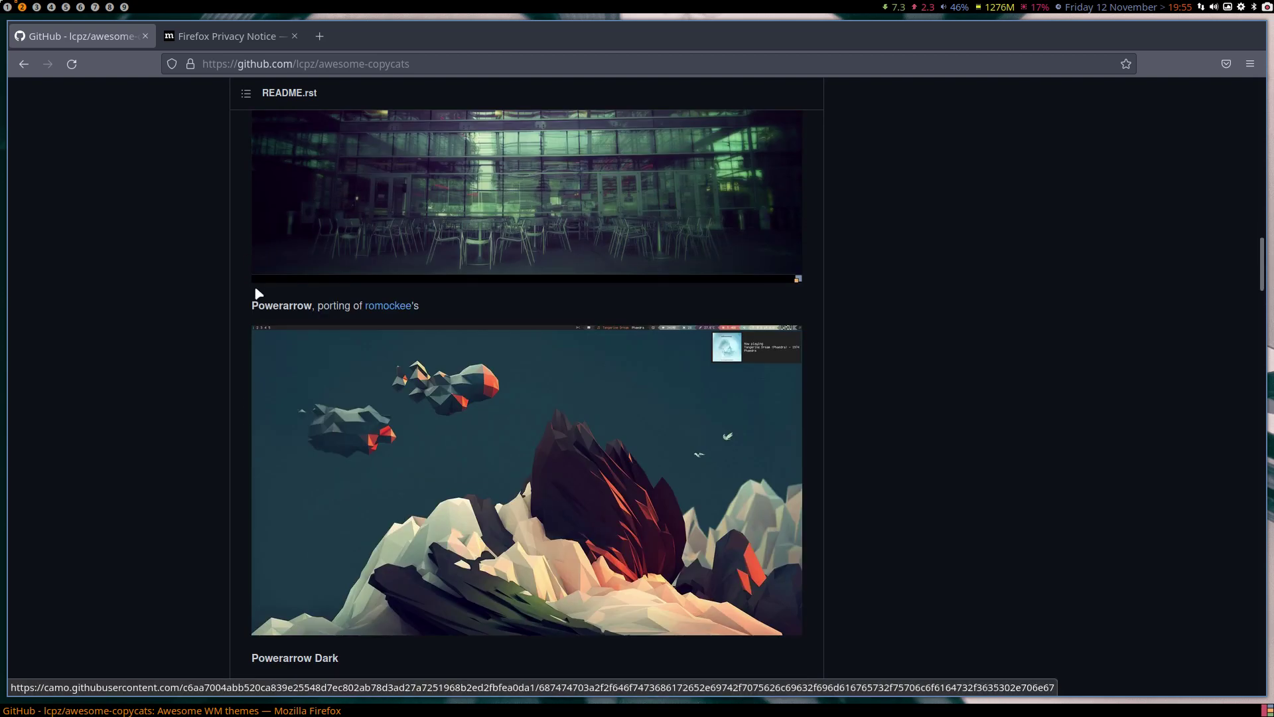
scroll(271, 398, "down", 12)
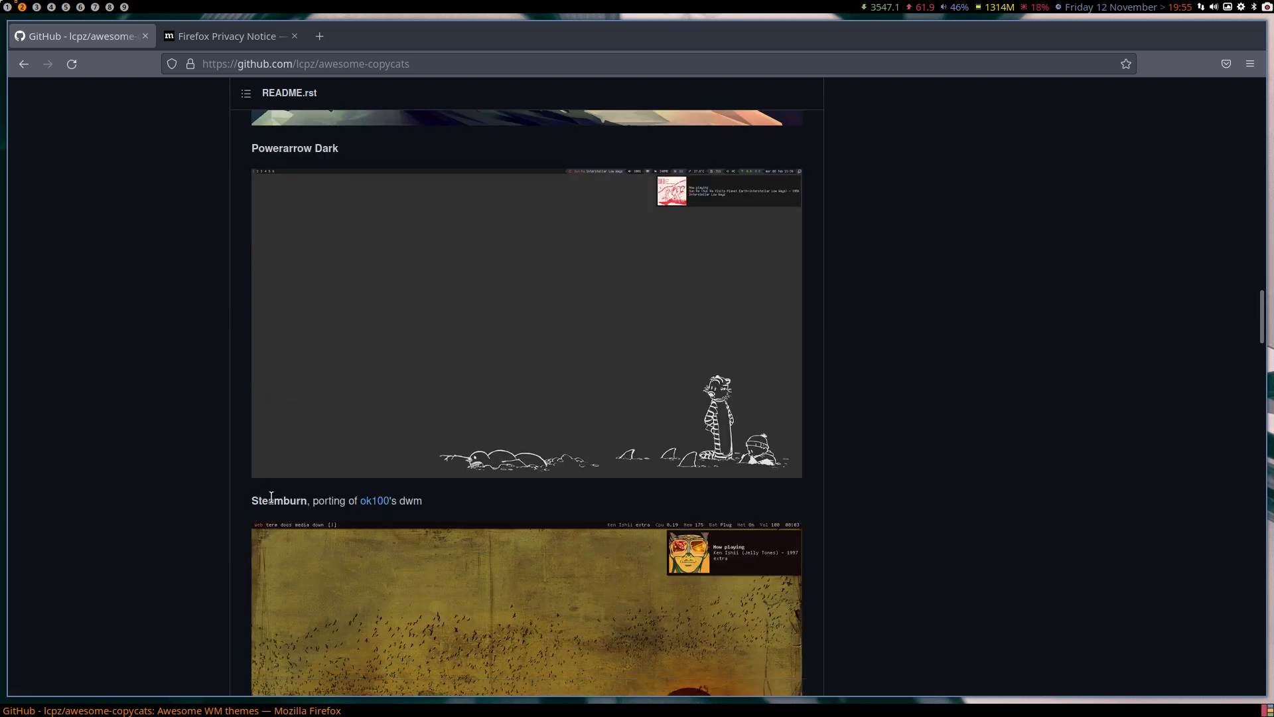
scroll(293, 540, "down", 6)
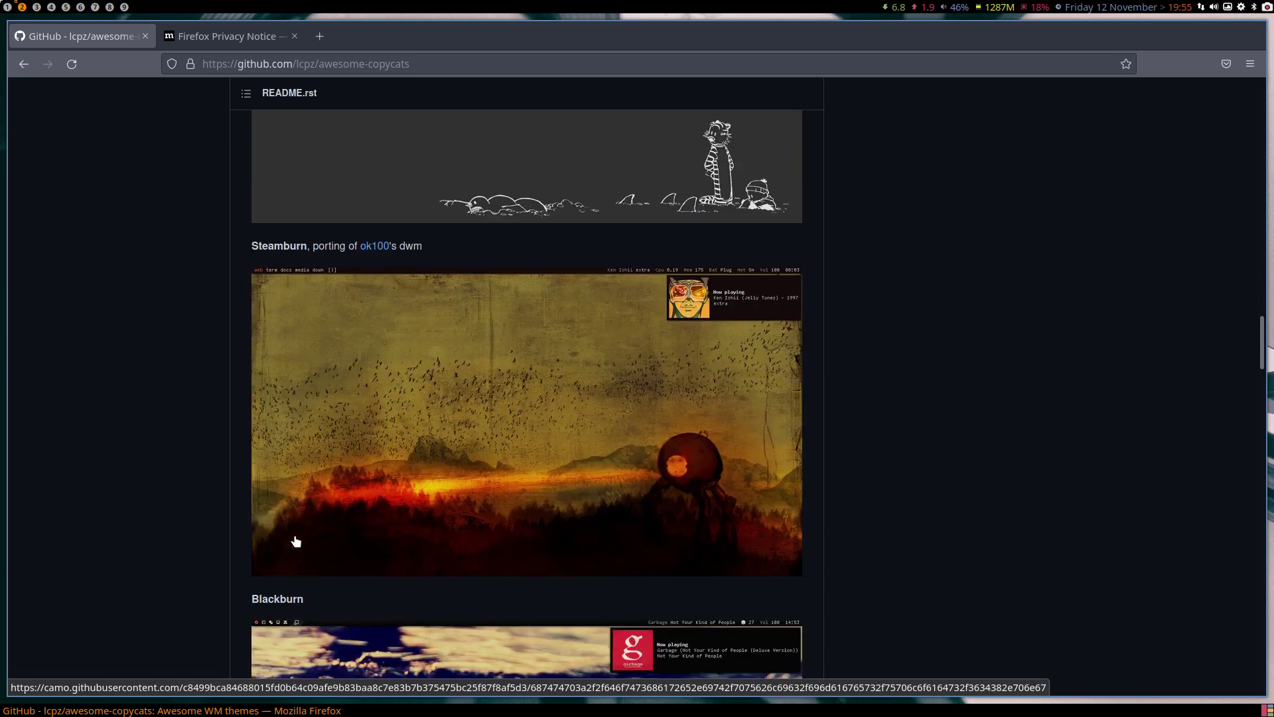
left_click(8, 7)
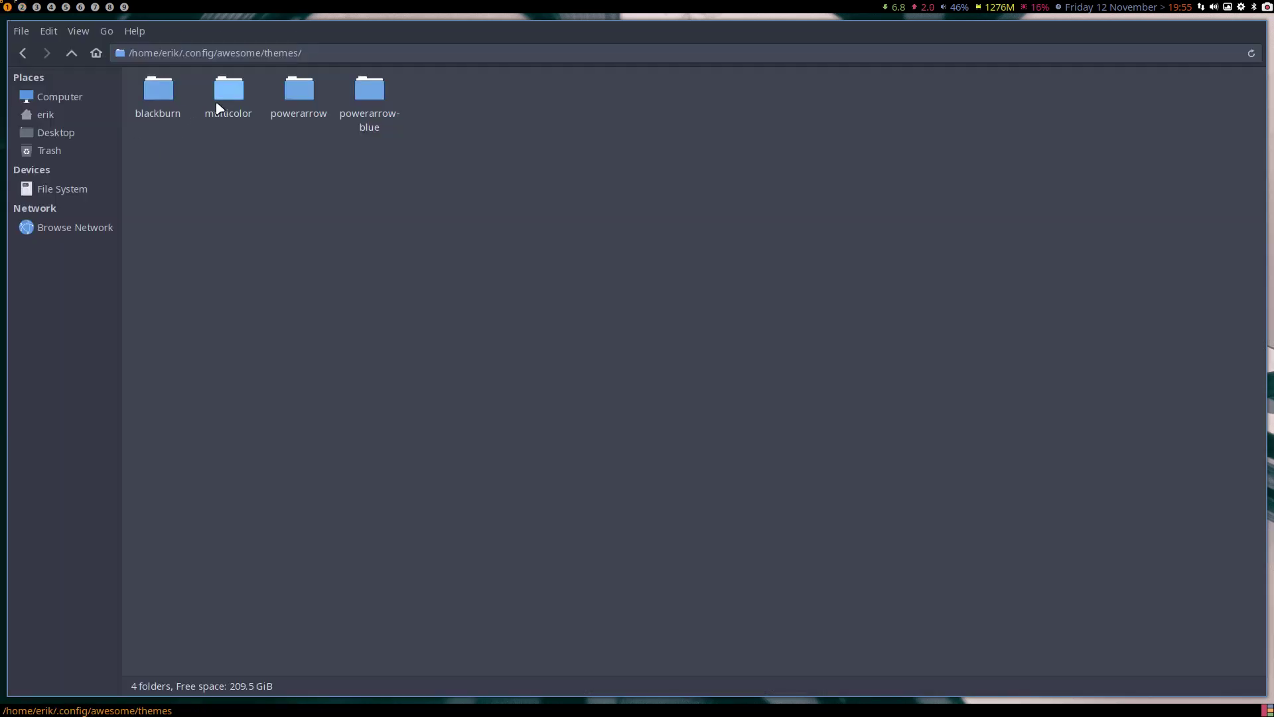
left_click(24, 8)
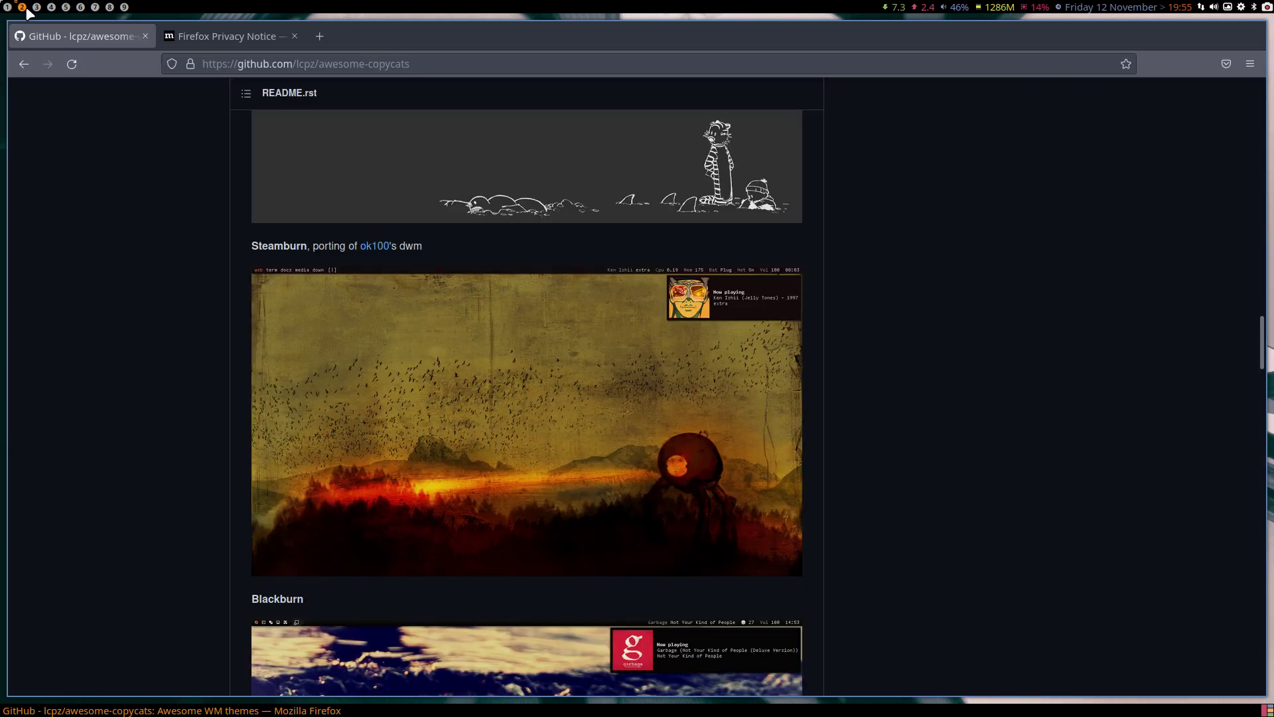
Step: View the Steamburn theme's screenshot at full size in a separate tab and return to the awesome-copycats repository page
left_click(364, 304)
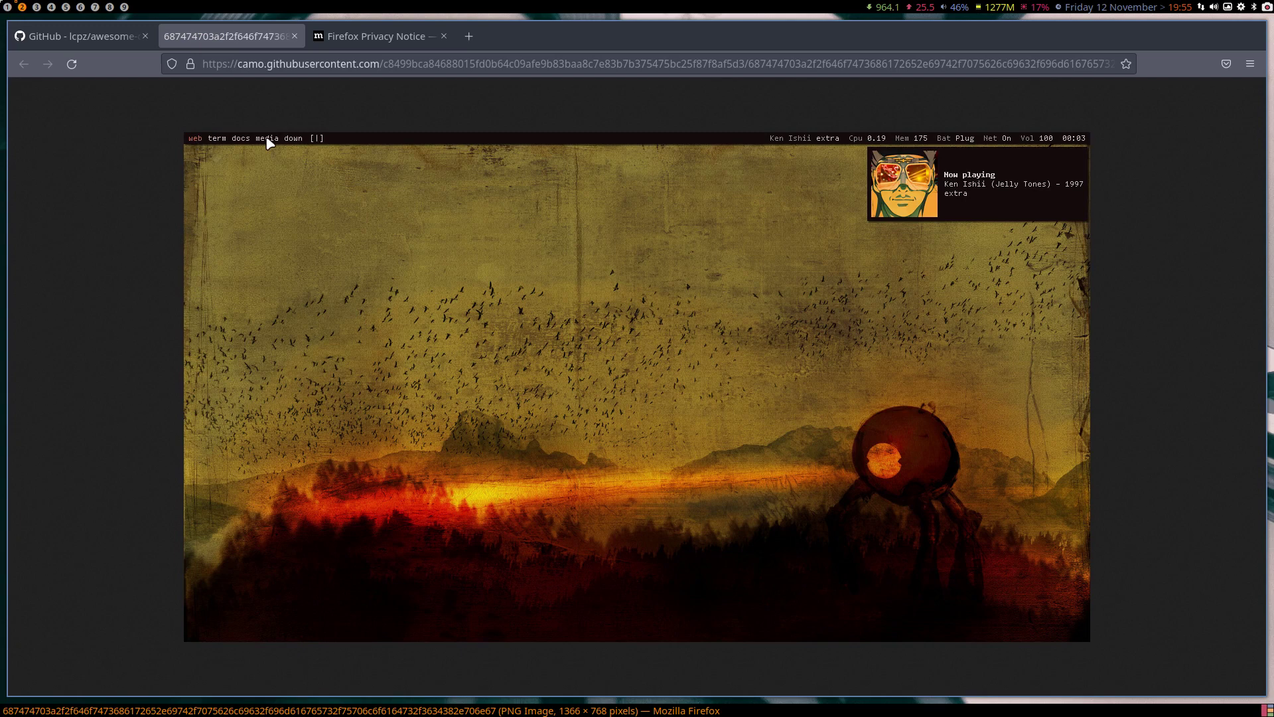
left_click(54, 36)
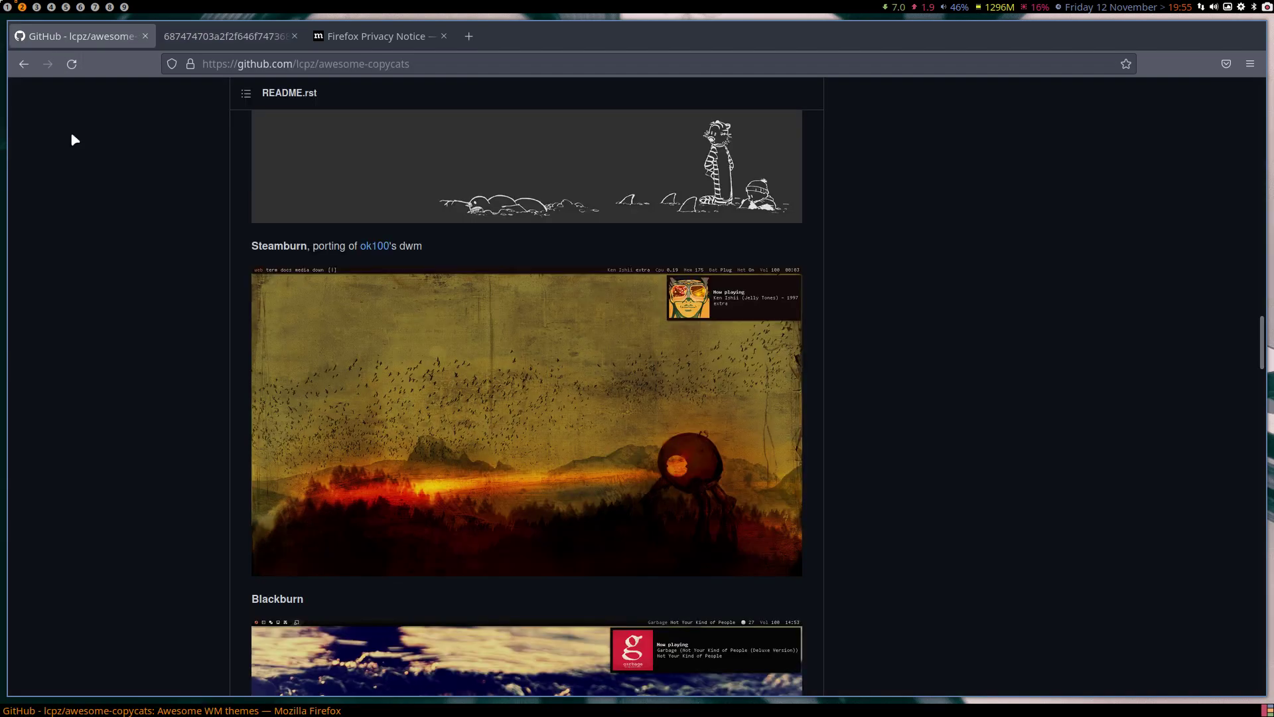
left_click(22, 69)
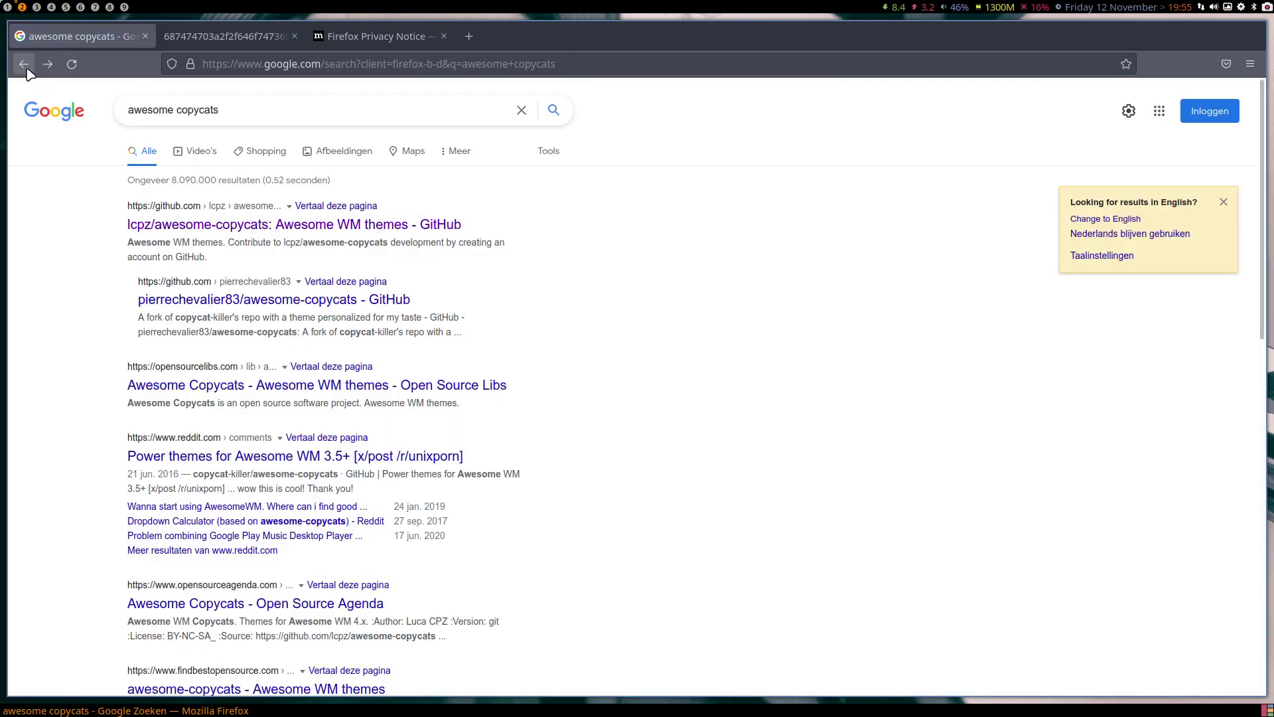
left_click(47, 64)
Step: Look through the gallery past Blackburn and view the Dremora theme's screenshot at full size in a separate tab
scroll(233, 420, "down", 4)
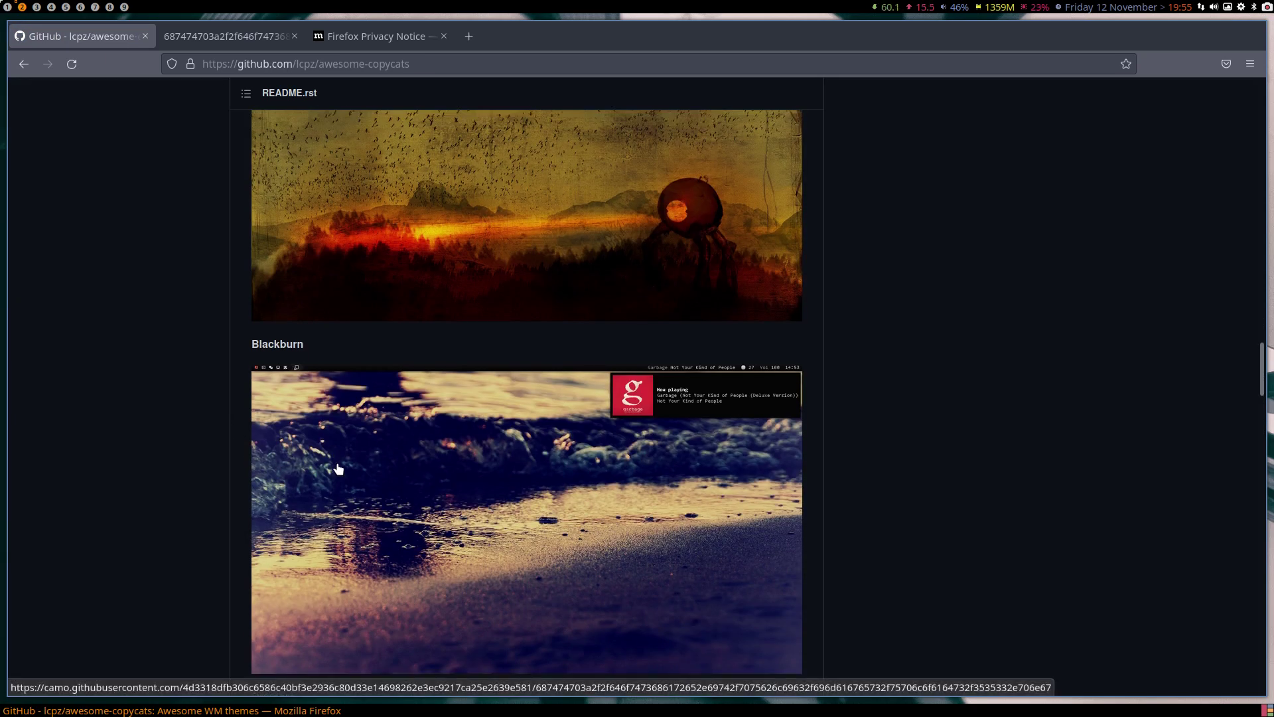
scroll(336, 461, "up", 2)
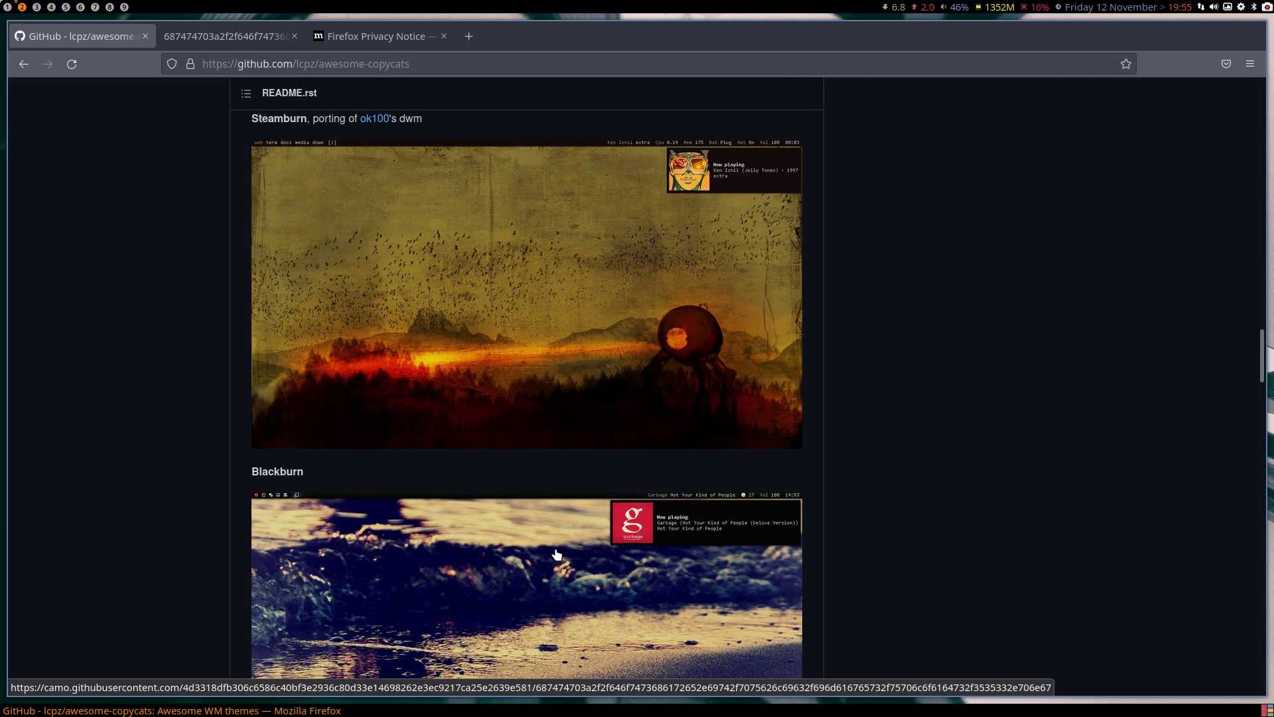
scroll(489, 589, "down", 8)
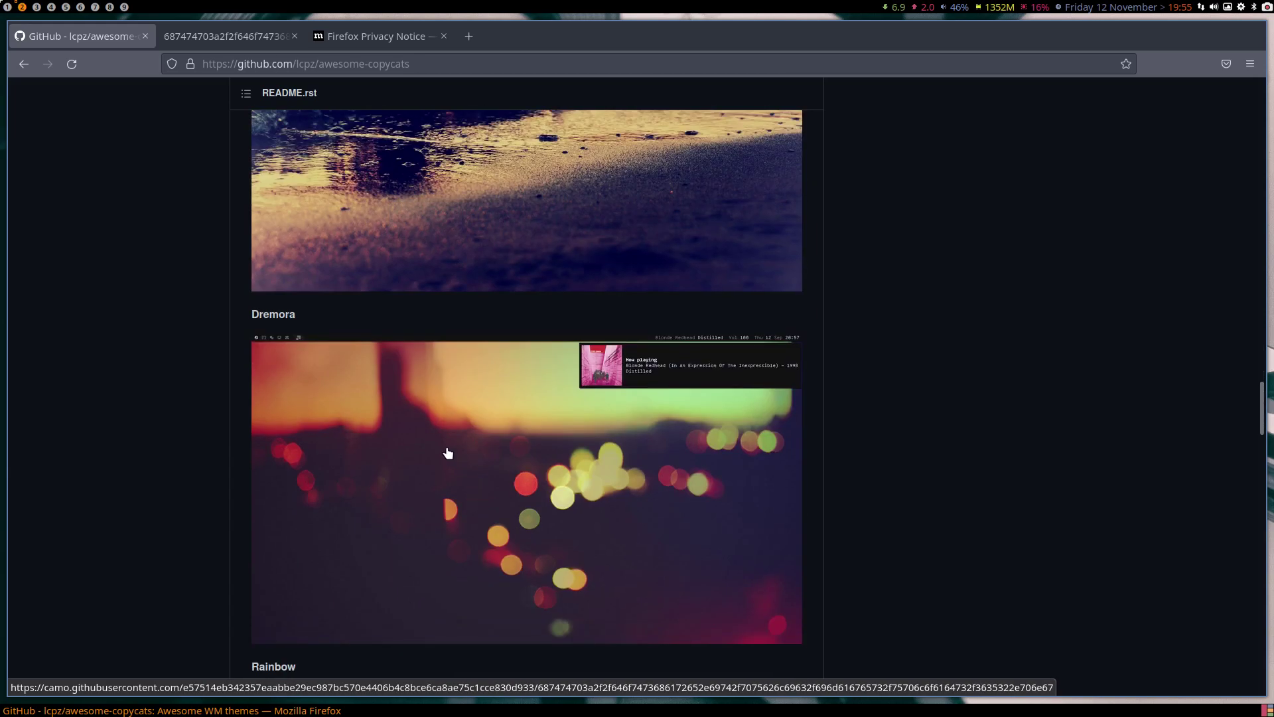
left_click(359, 418)
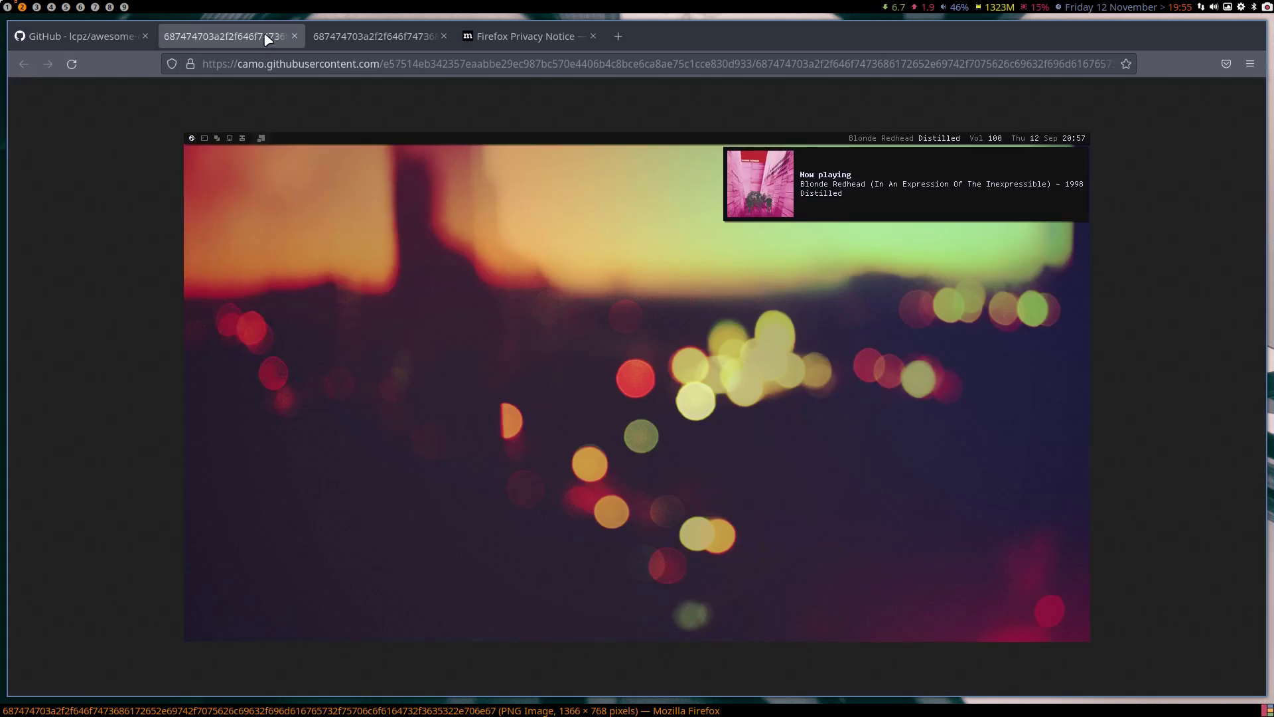
Step: Close the Dremora screenshot, look through Rainbow and Holo, view Copland's screenshot at full size and return to the awesome-copycats page
left_click(295, 36)
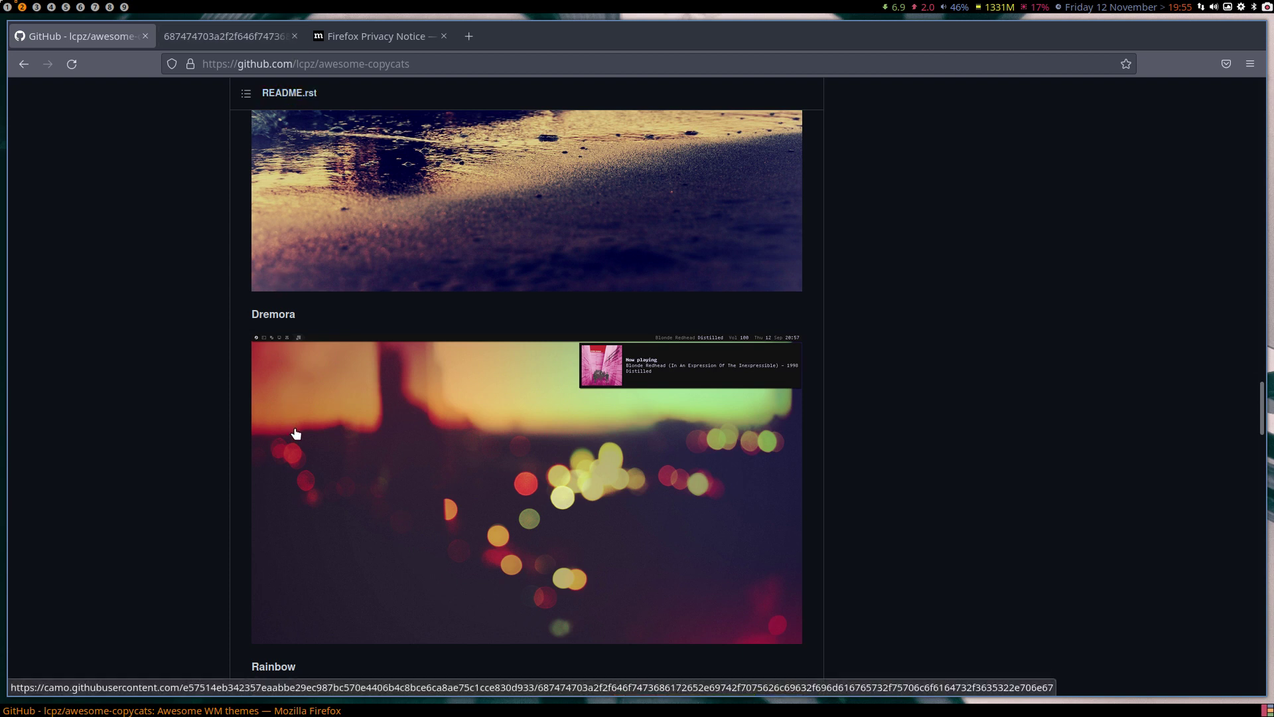
scroll(296, 433, "down", 4)
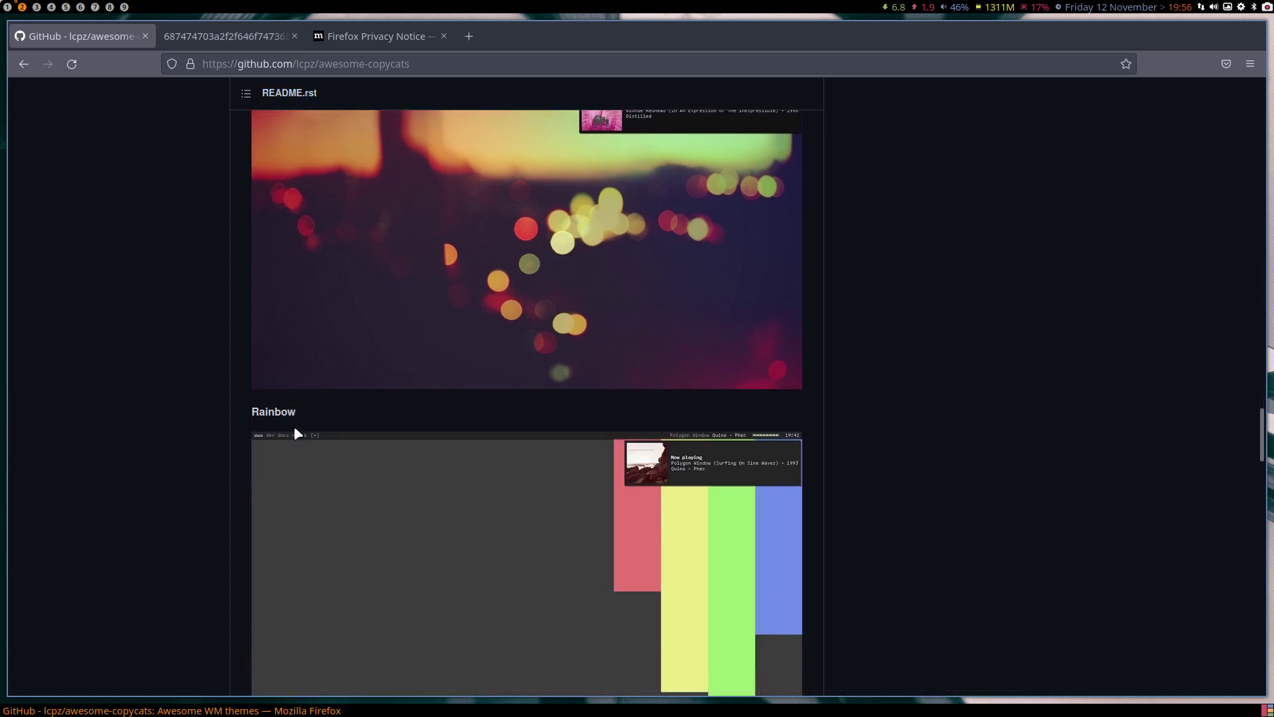
scroll(296, 433, "down", 2)
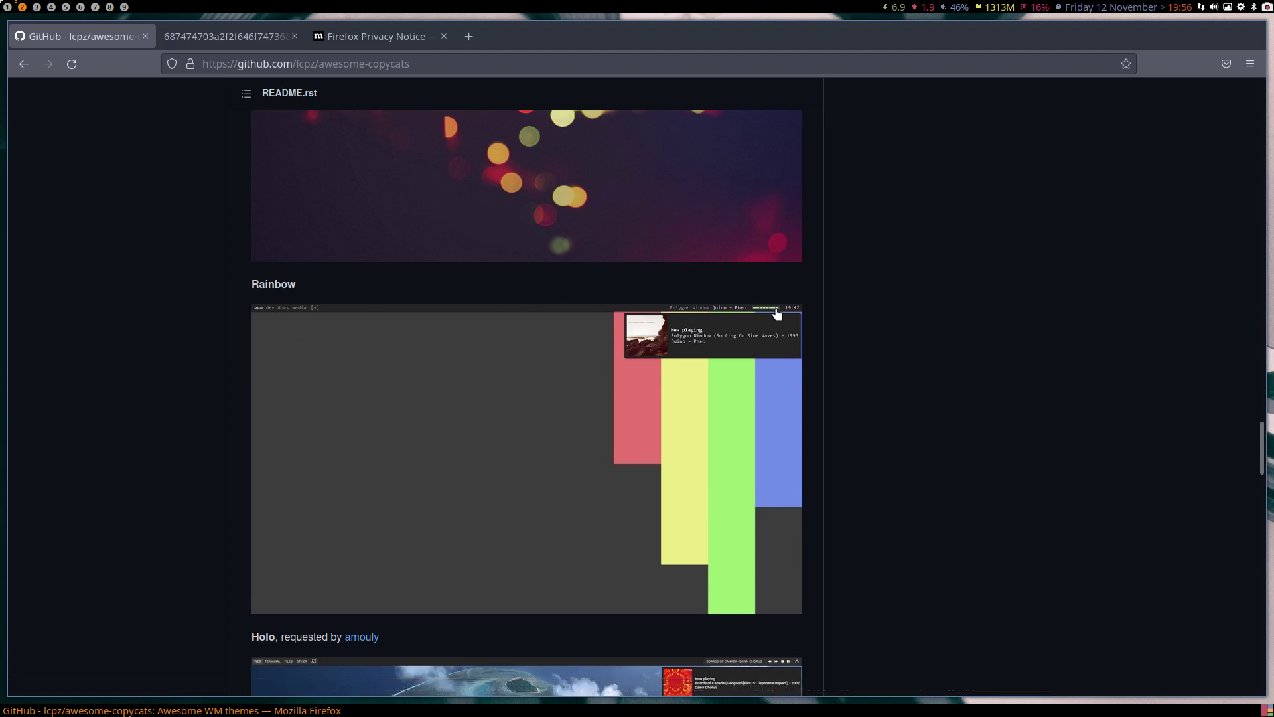
scroll(392, 477, "down", 5)
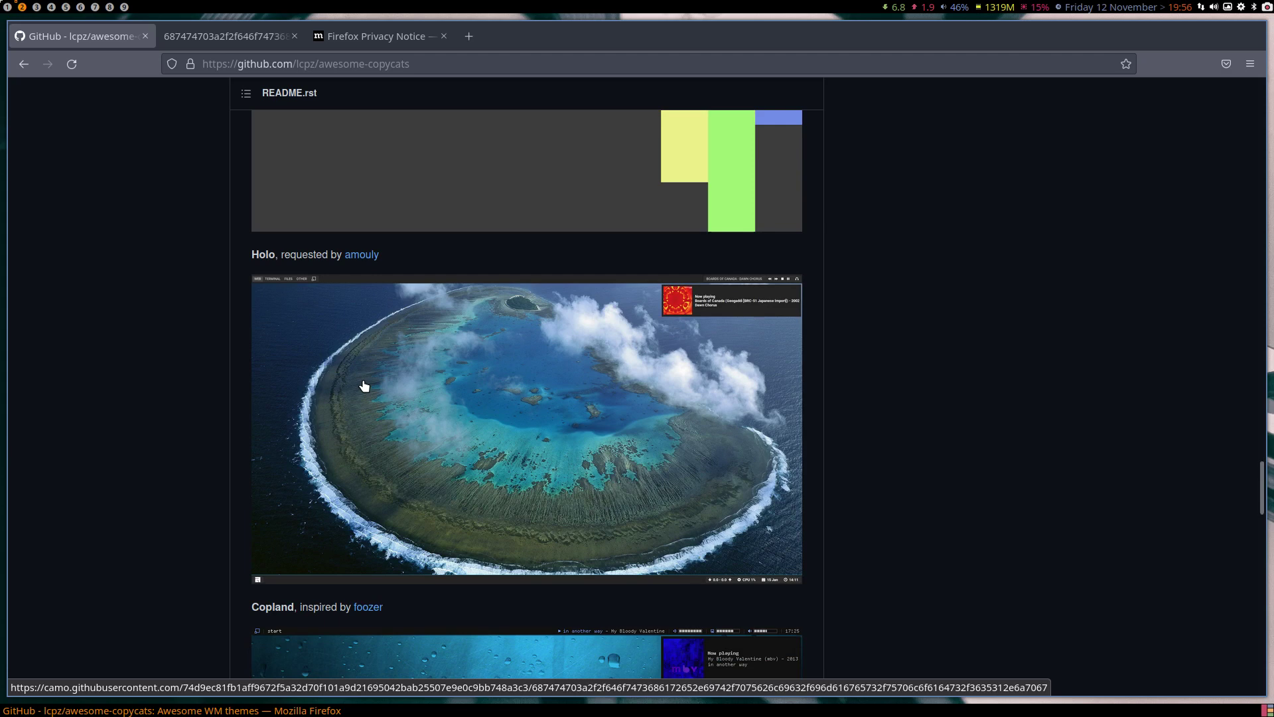
scroll(364, 386, "down", 3)
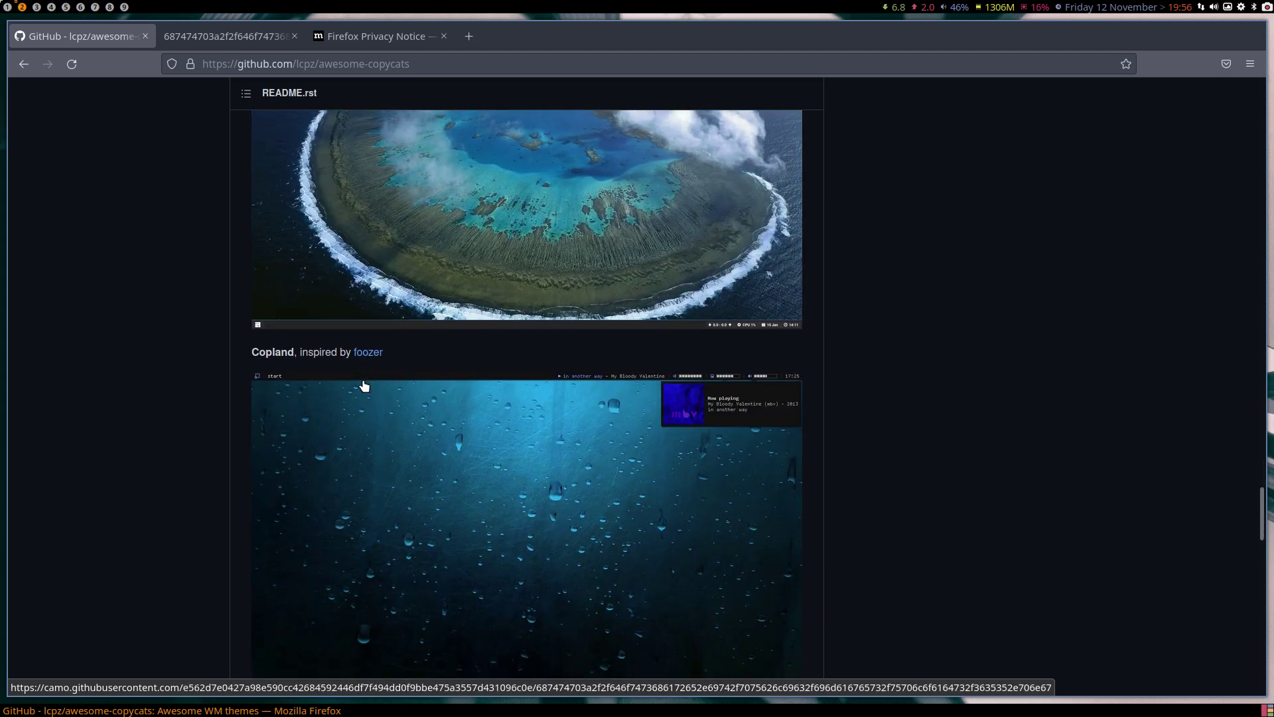
left_click(425, 398)
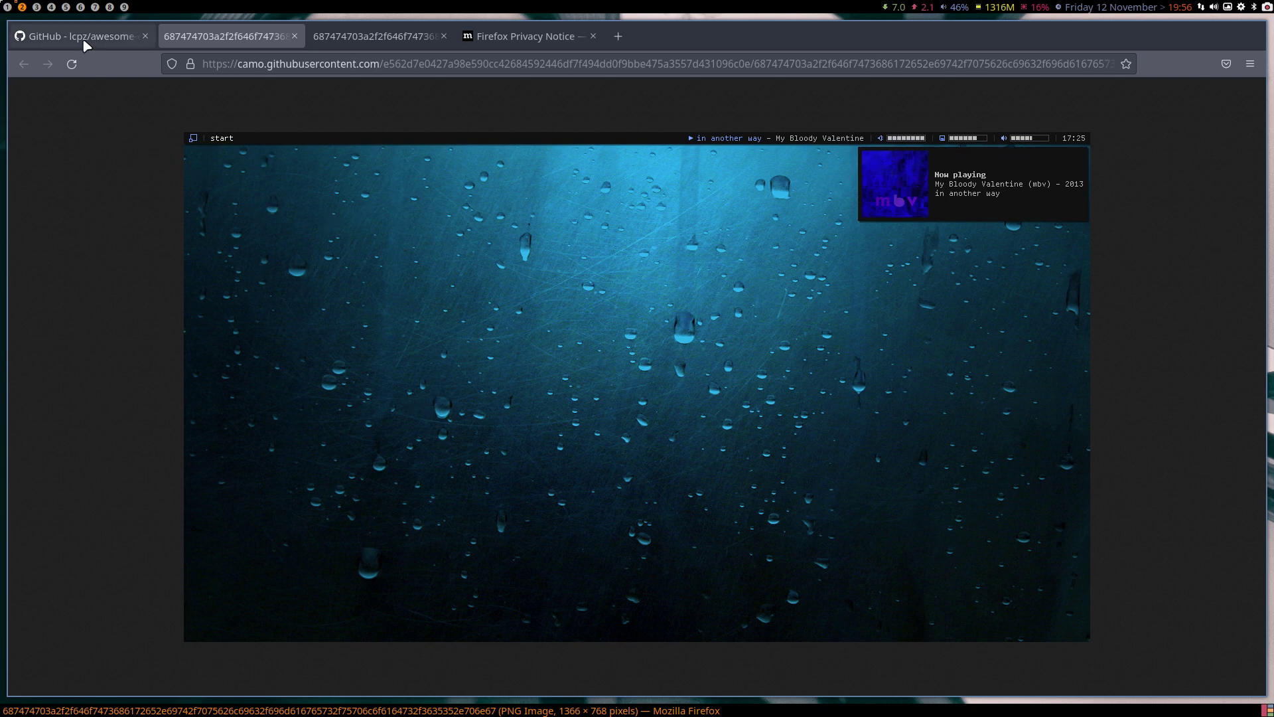
left_click(58, 42)
Step: Examine the Vertex theme at the end of the gallery and read the README's Installation and Usage sections
scroll(196, 392, "down", 7)
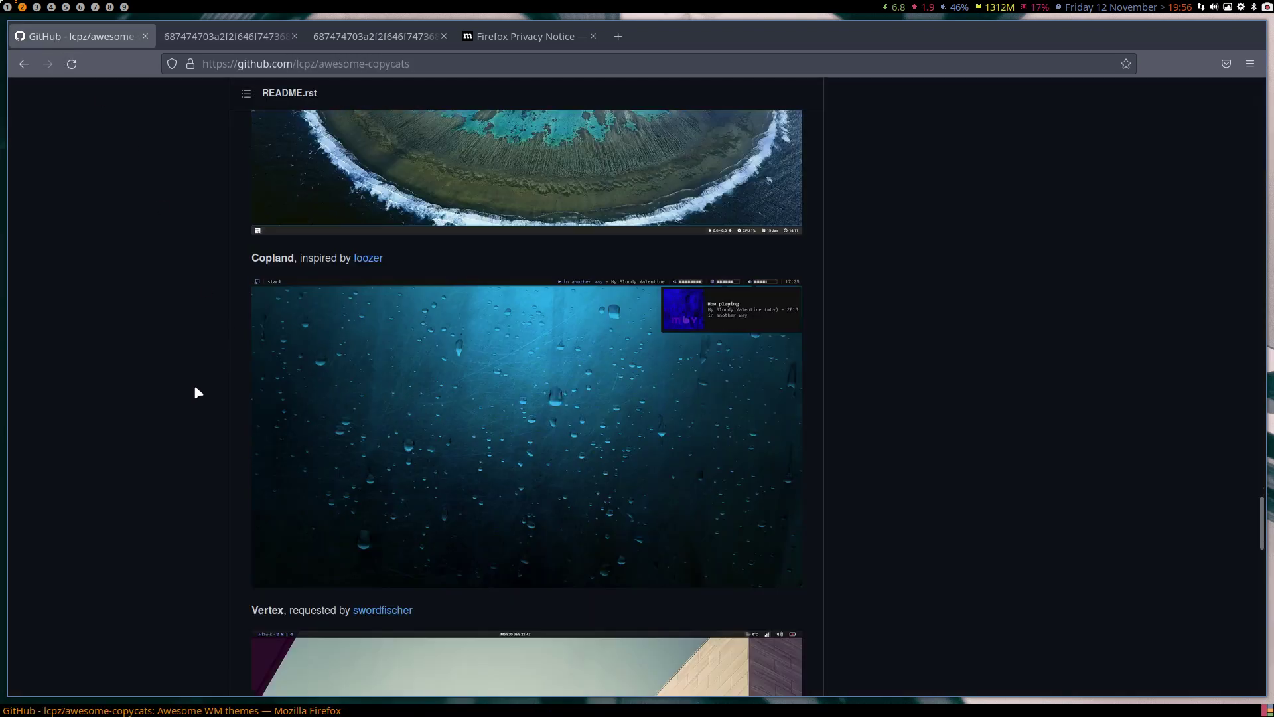
scroll(196, 392, "down", 2)
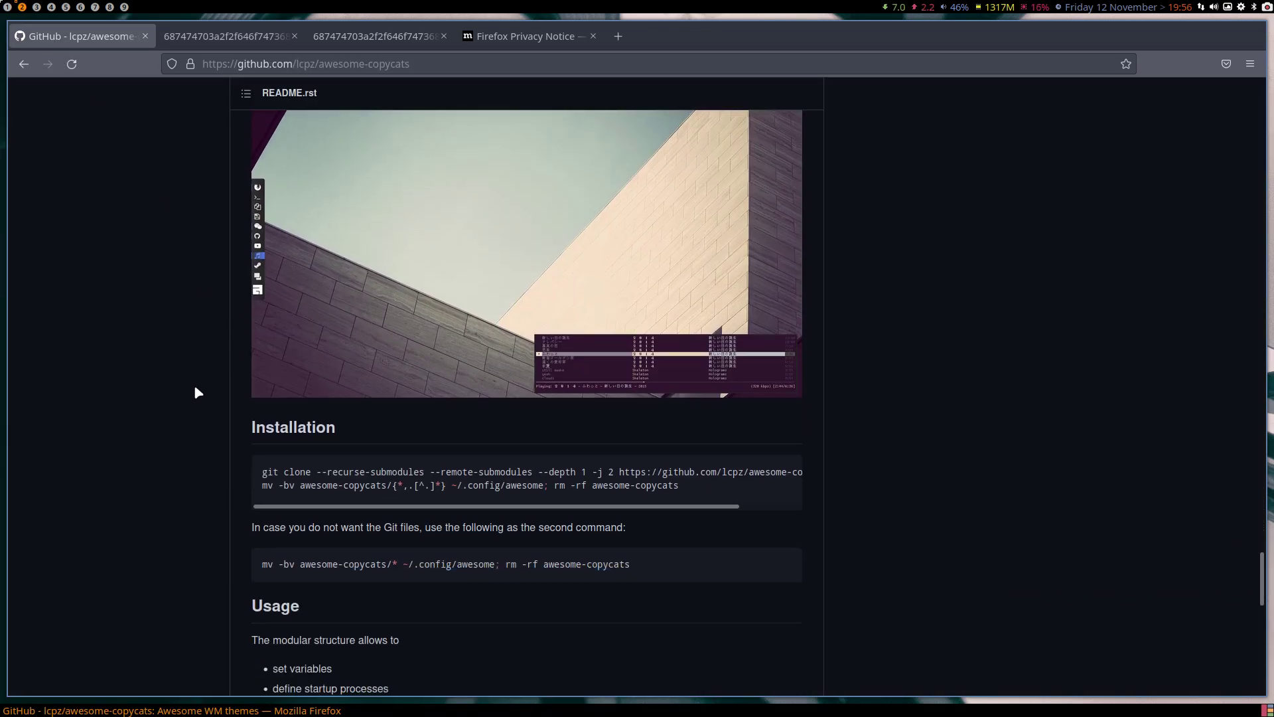
scroll(196, 389, "up", 4)
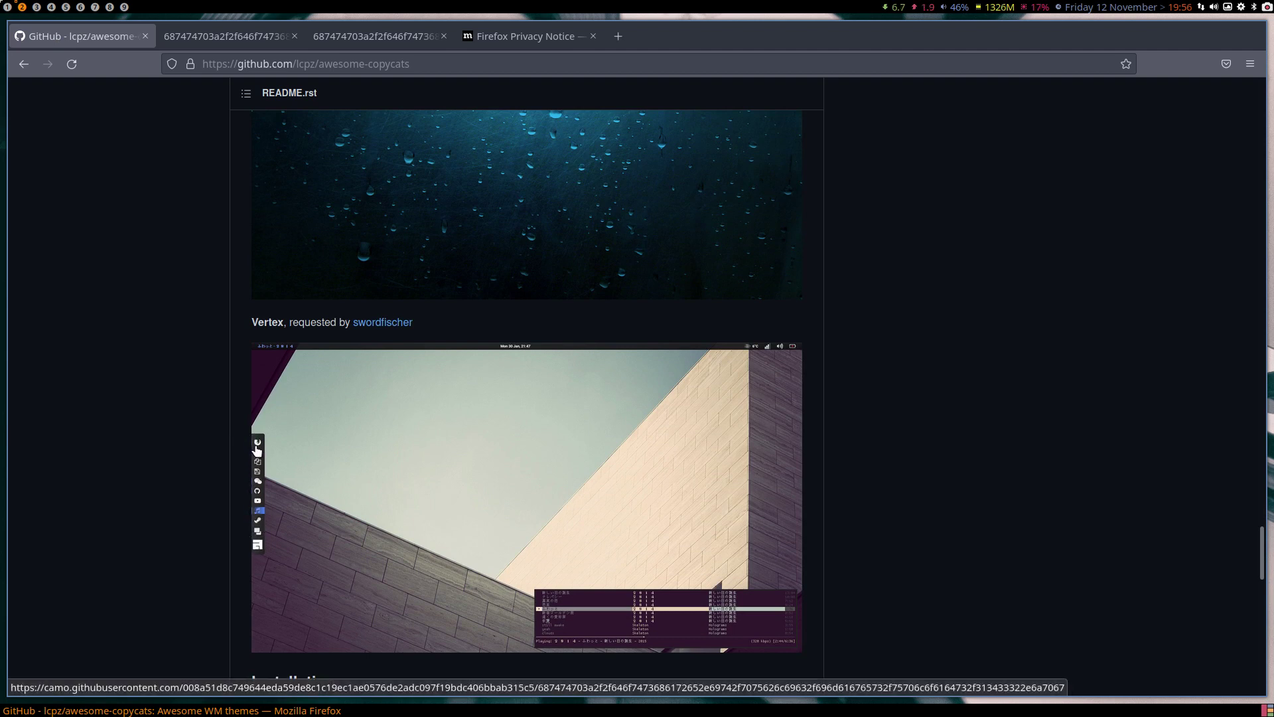
scroll(194, 559, "down", 1)
scroll(193, 560, "down", 2)
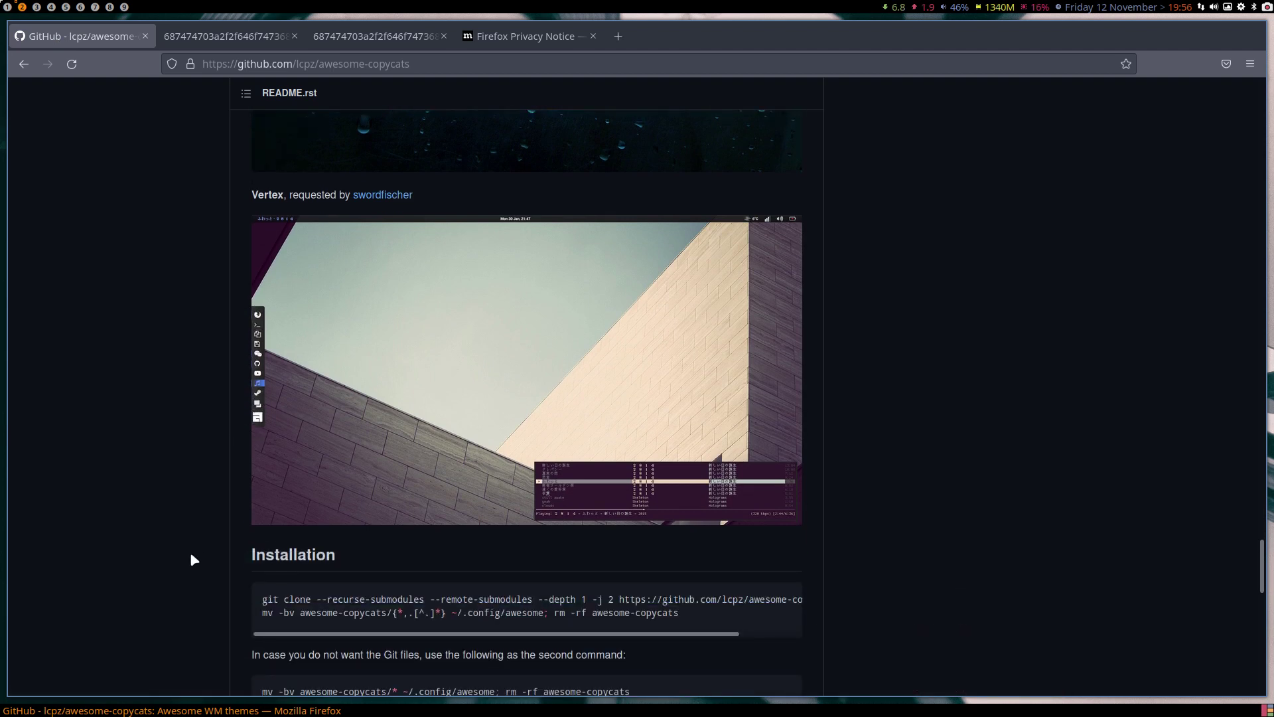
scroll(192, 560, "down", 4)
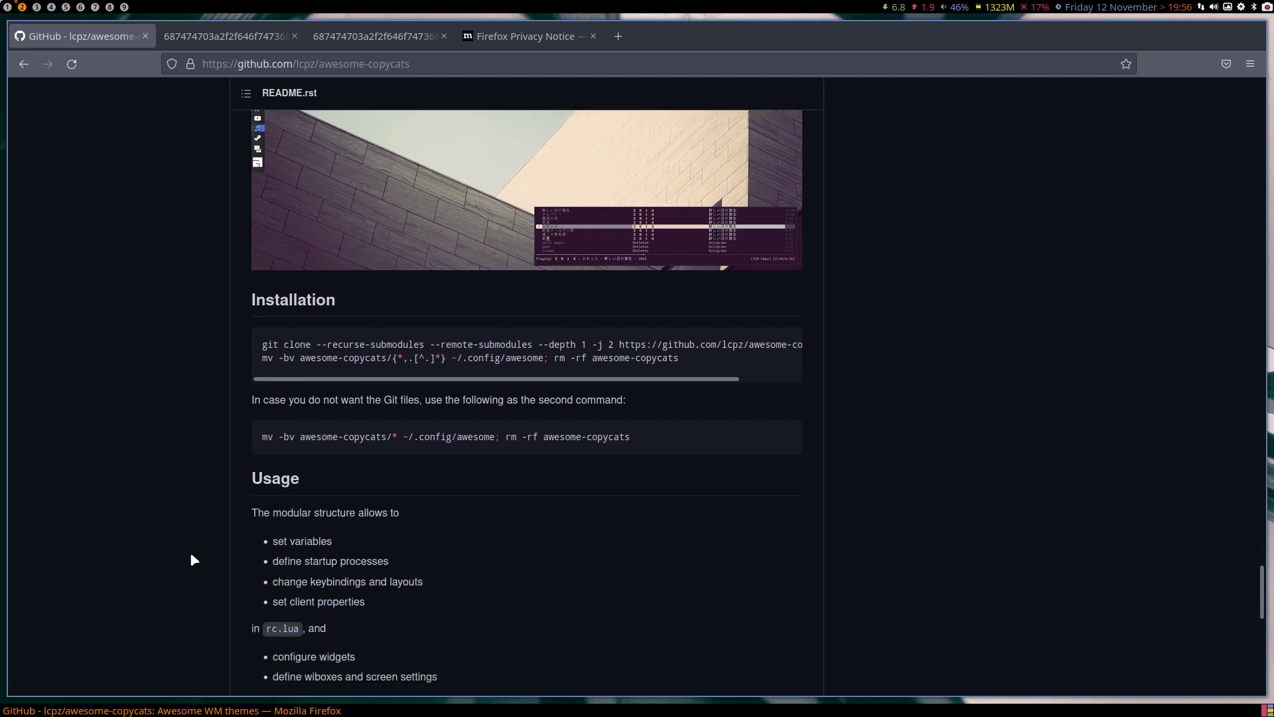
scroll(192, 560, "down", 8)
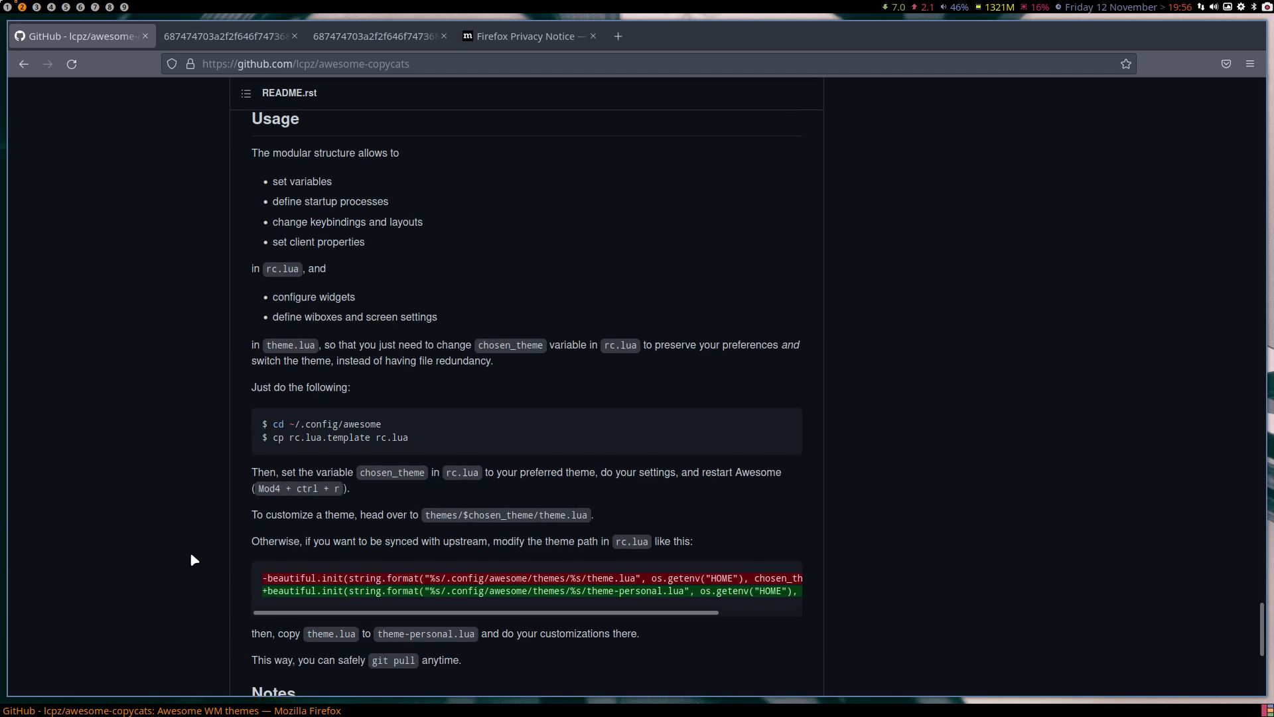
Step: Check the theme folders in the repository's themes directory and open the repository owner's full list of repositories
scroll(193, 559, "up", 20)
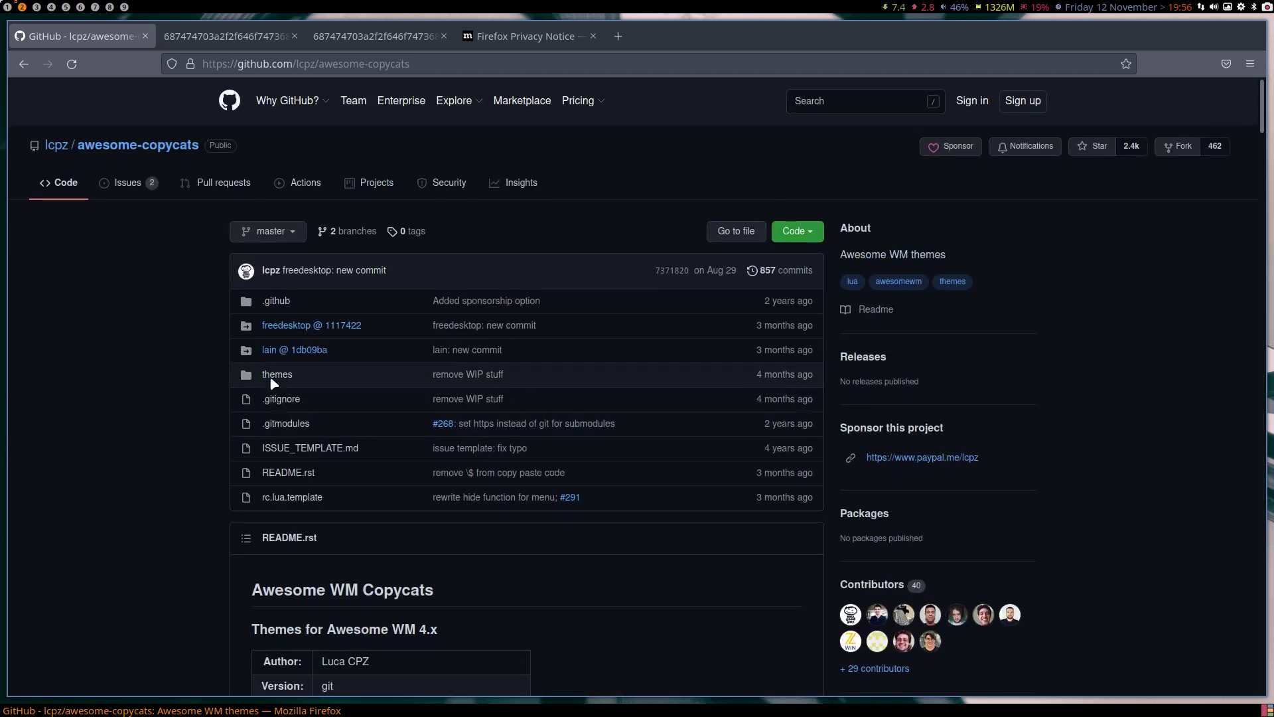
left_click(284, 376)
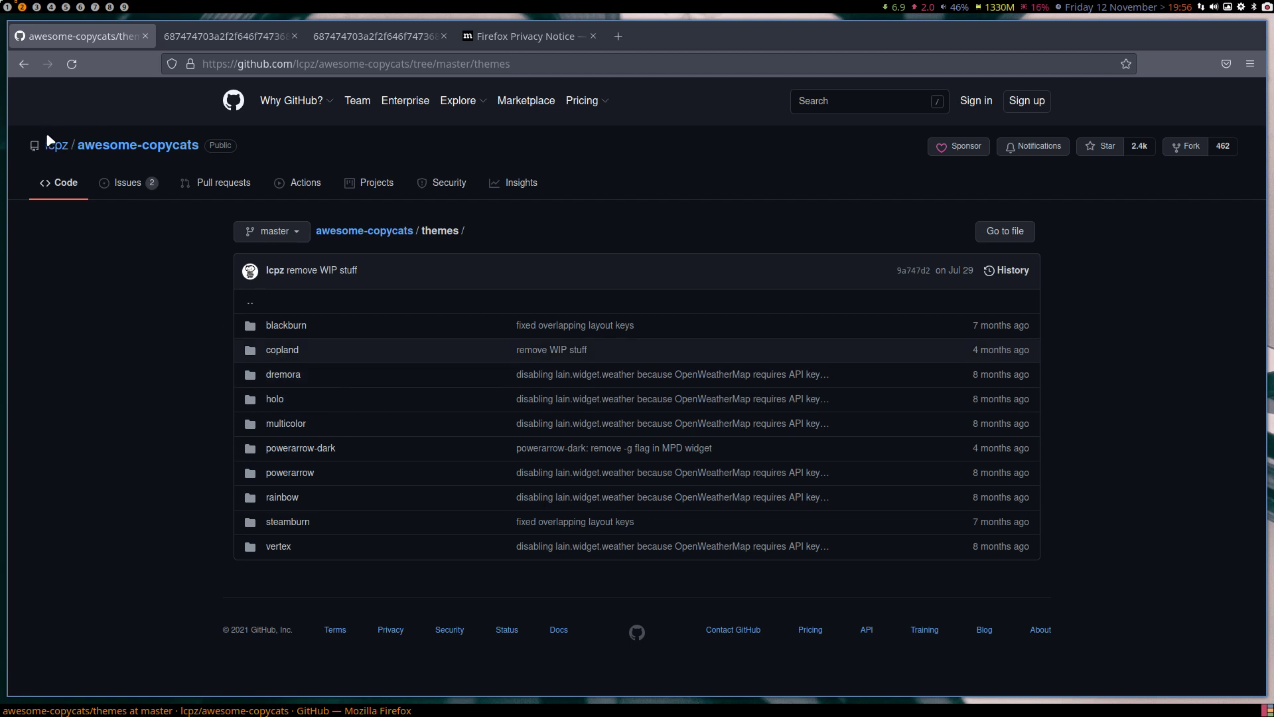
mouse_move(54, 147)
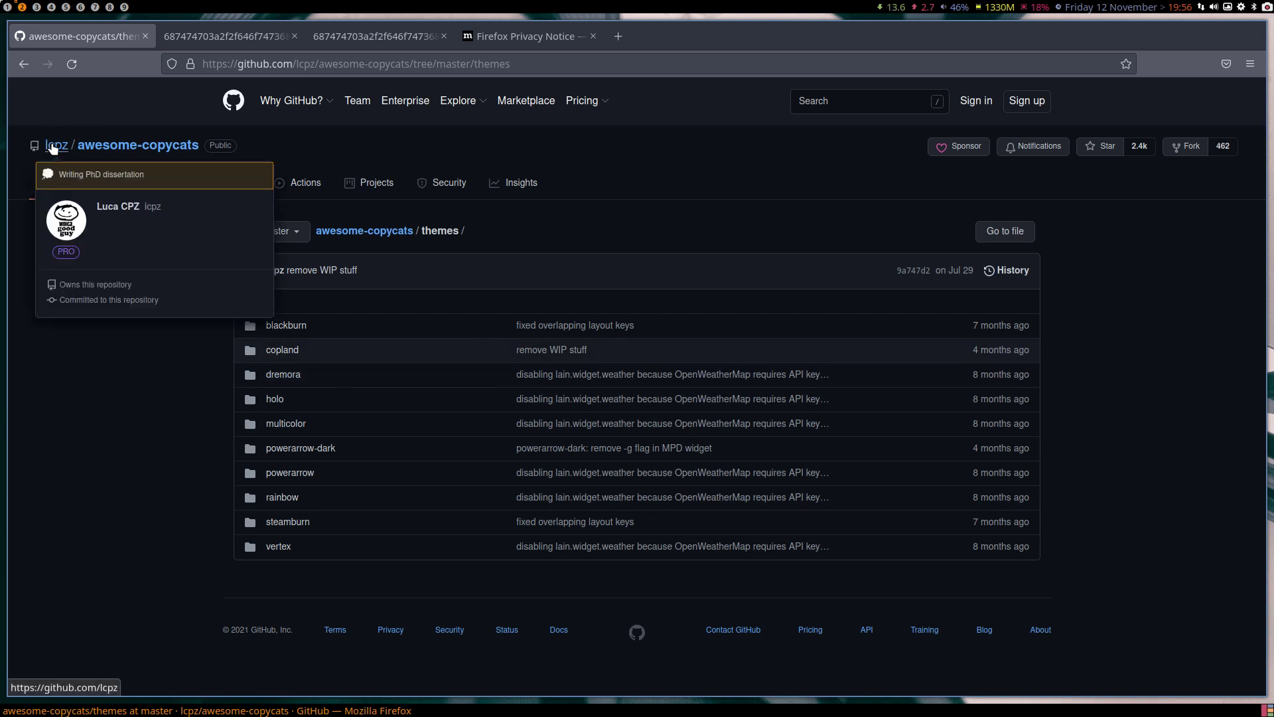
left_click(54, 147)
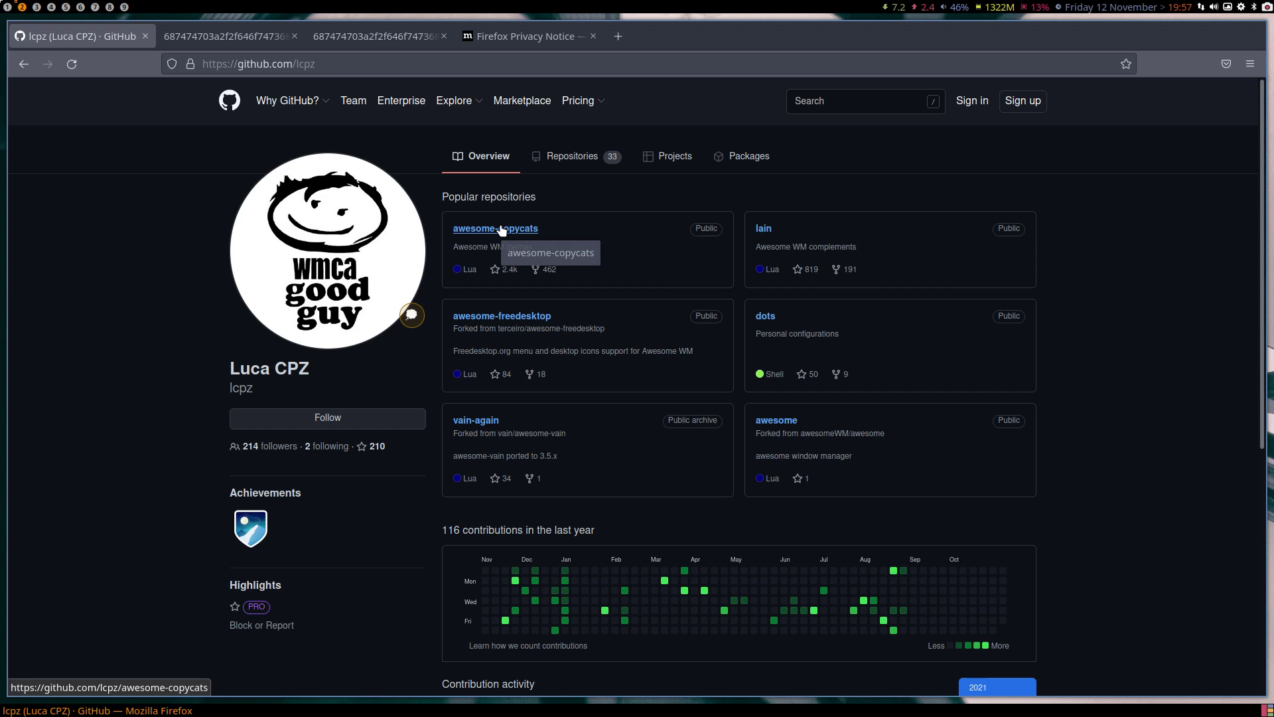
left_click(571, 158)
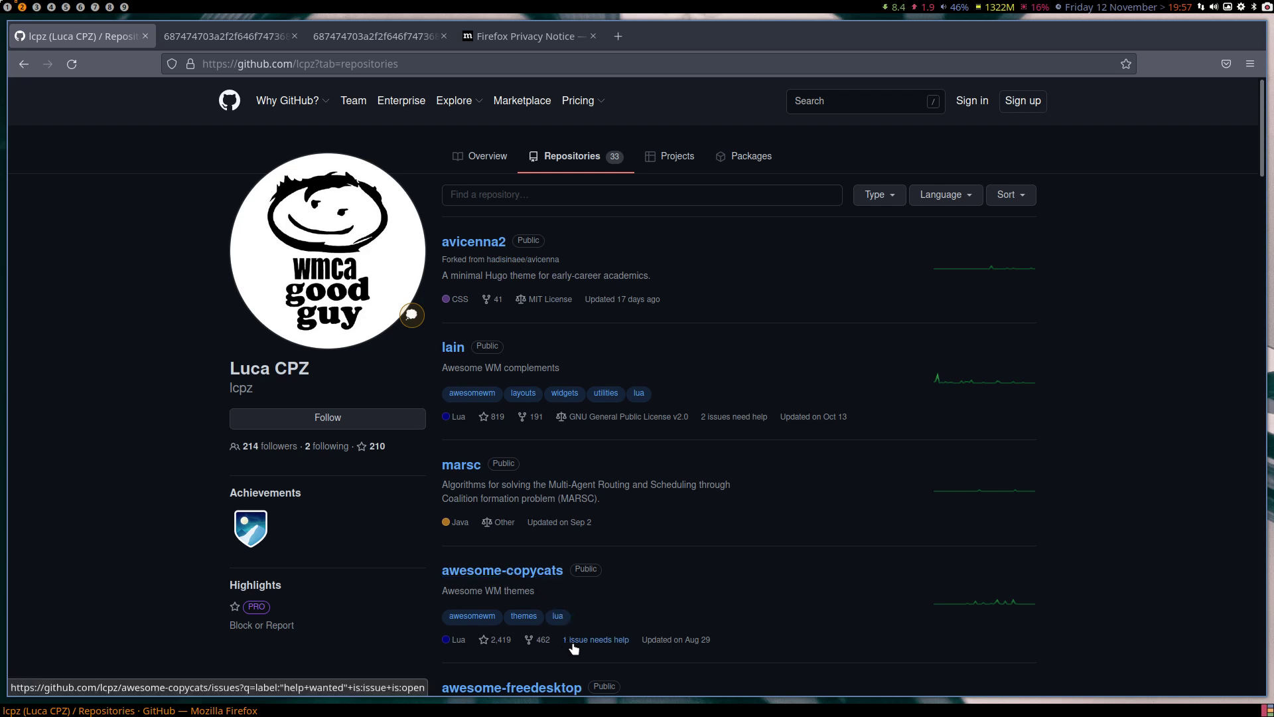
Step: Check the last update dates of awesome-copycats and lain and look through the owner's other repositories
left_click_drag(727, 639, 648, 640)
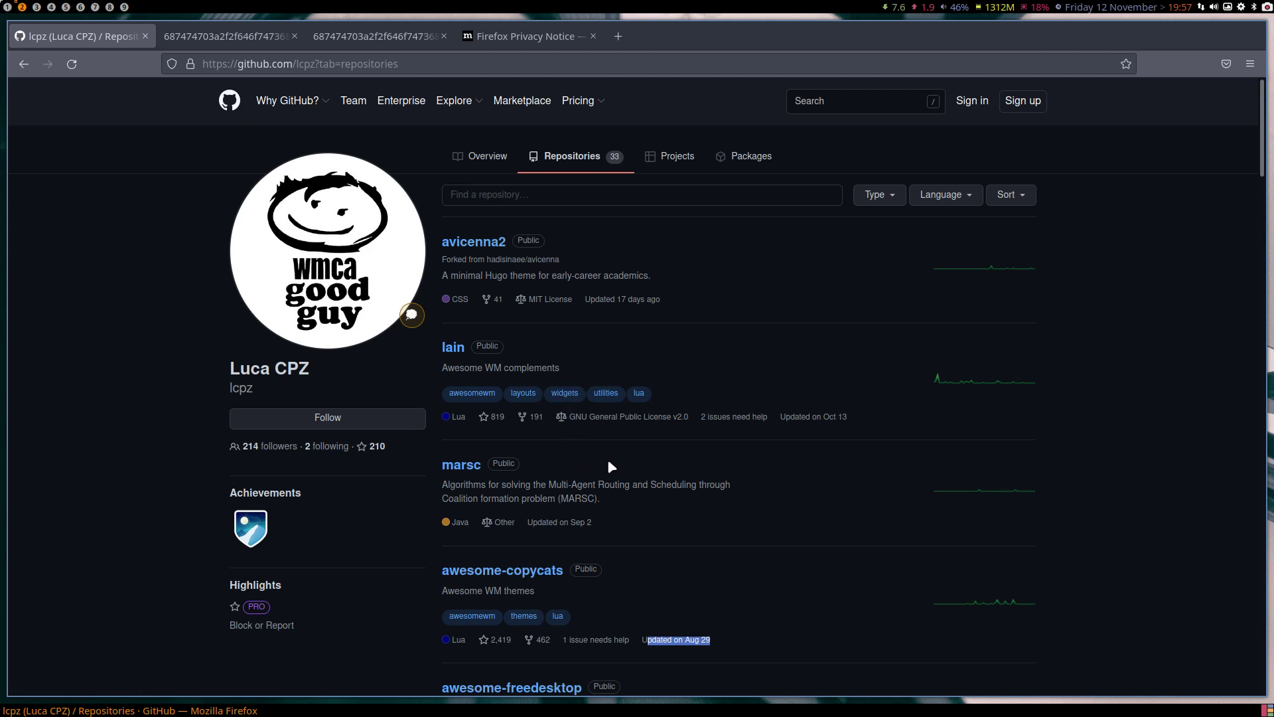
left_click_drag(851, 418, 814, 418)
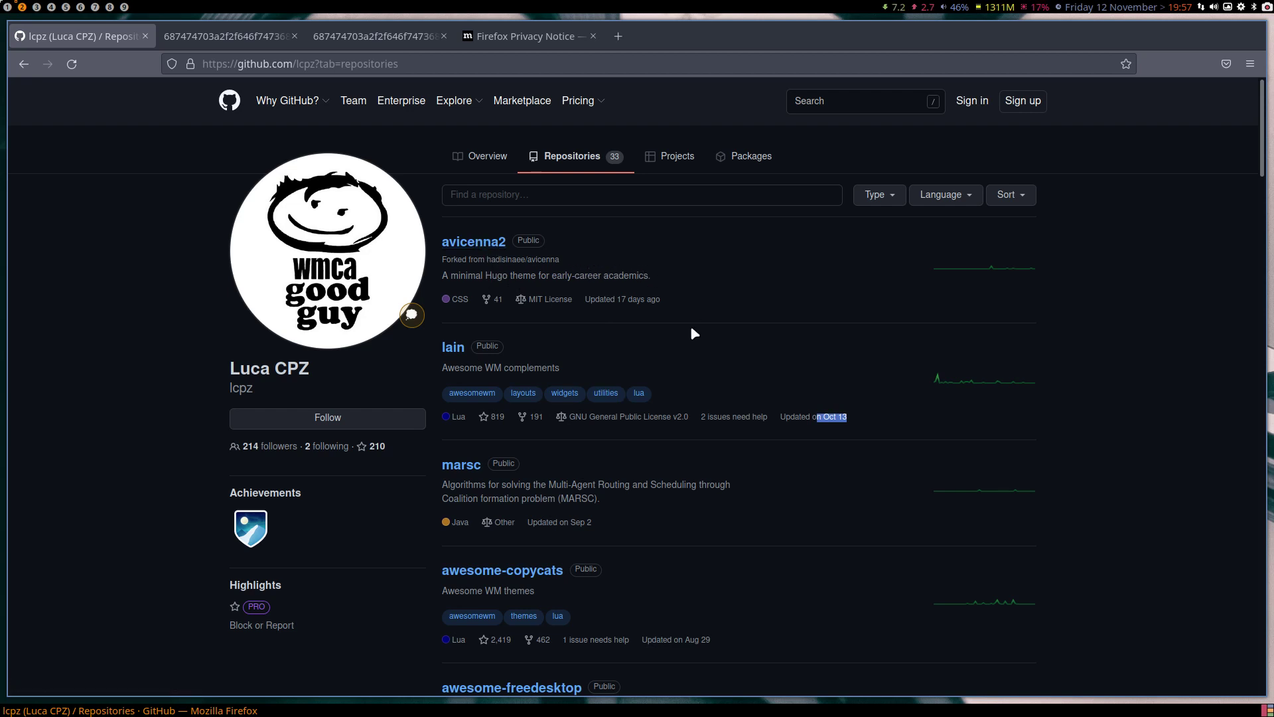
scroll(692, 328, "down", 4)
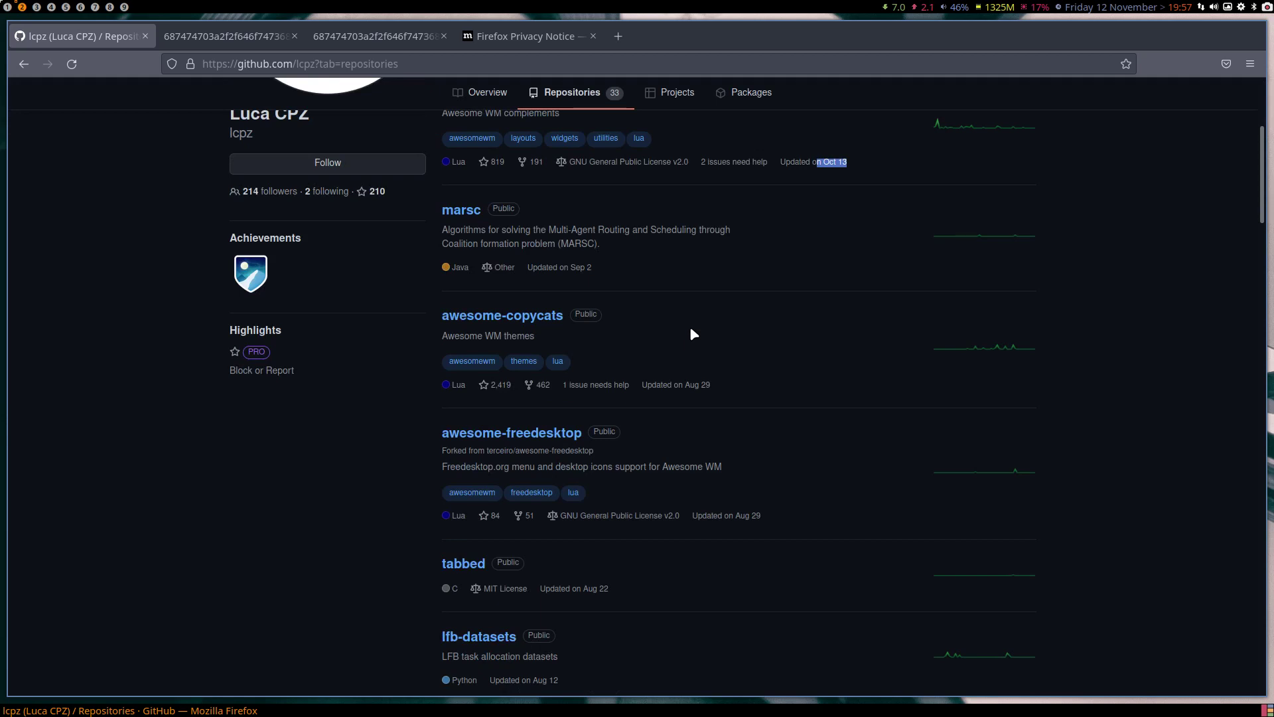
scroll(693, 334, "down", 2)
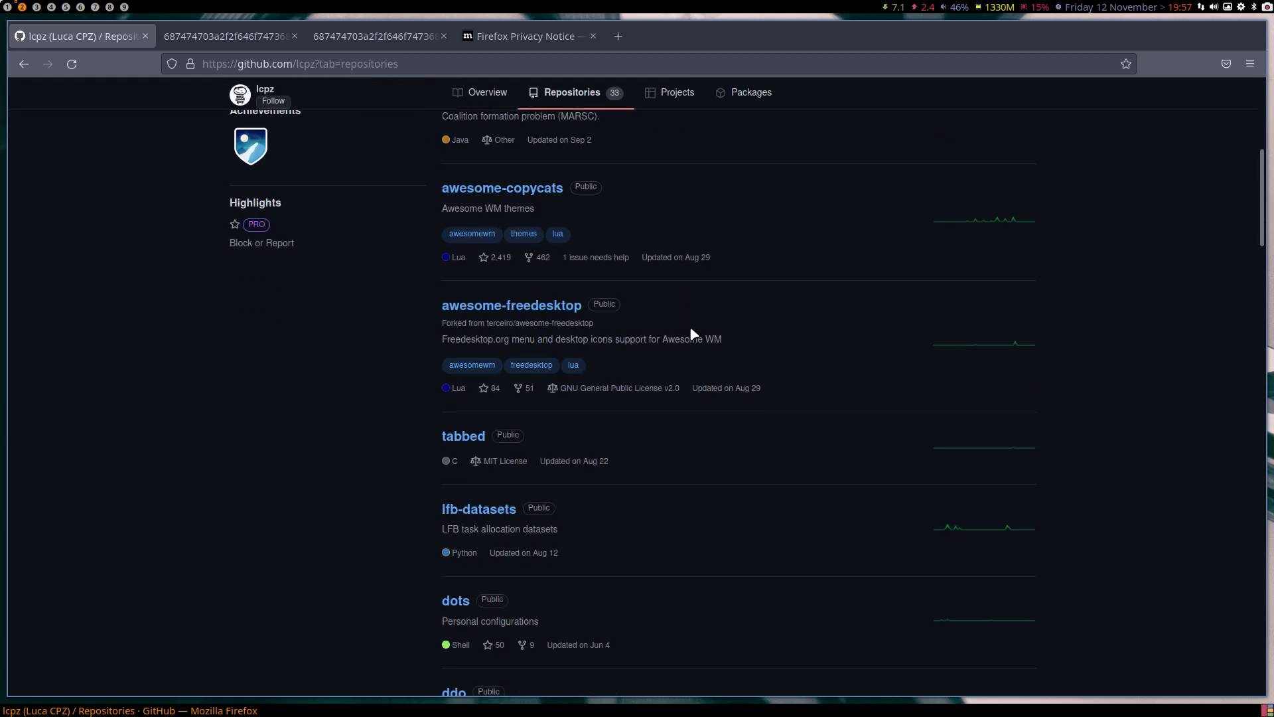
Step: Open awesome-copycats from the owner's repository list, view its themes folder and return to the repository's main page
scroll(693, 333, "up", 2)
left_click(529, 318)
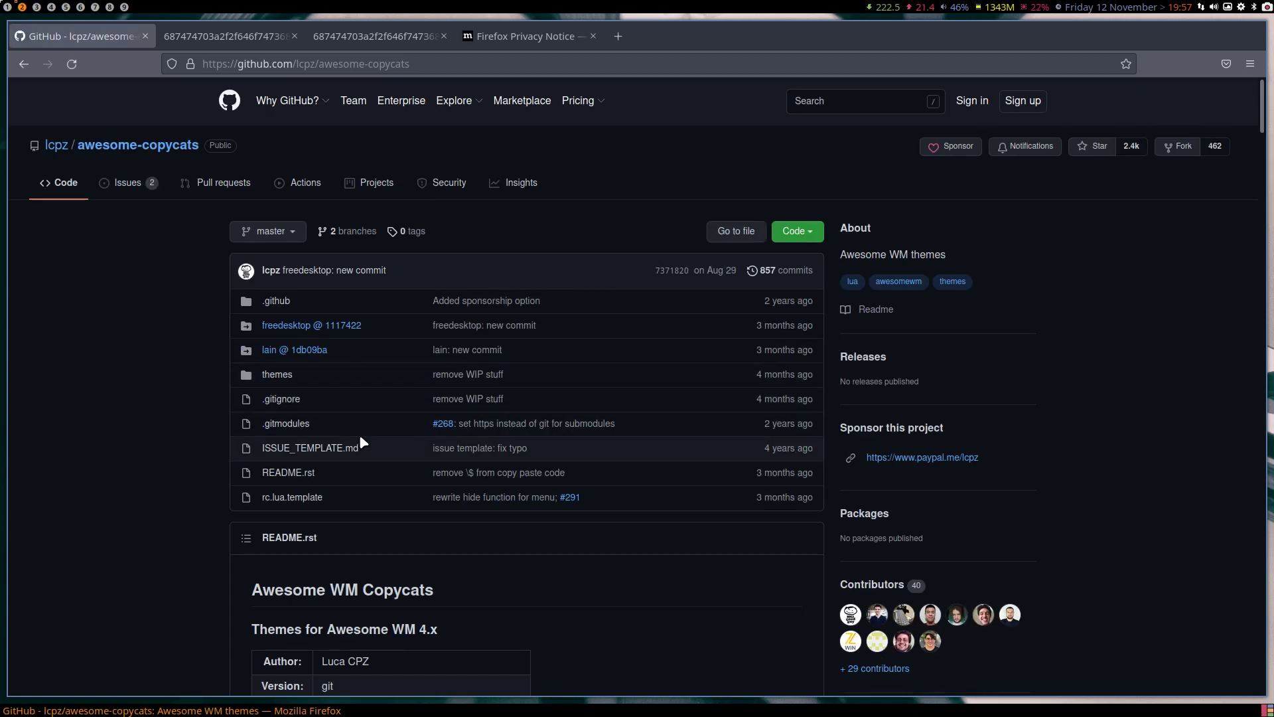
left_click(279, 376)
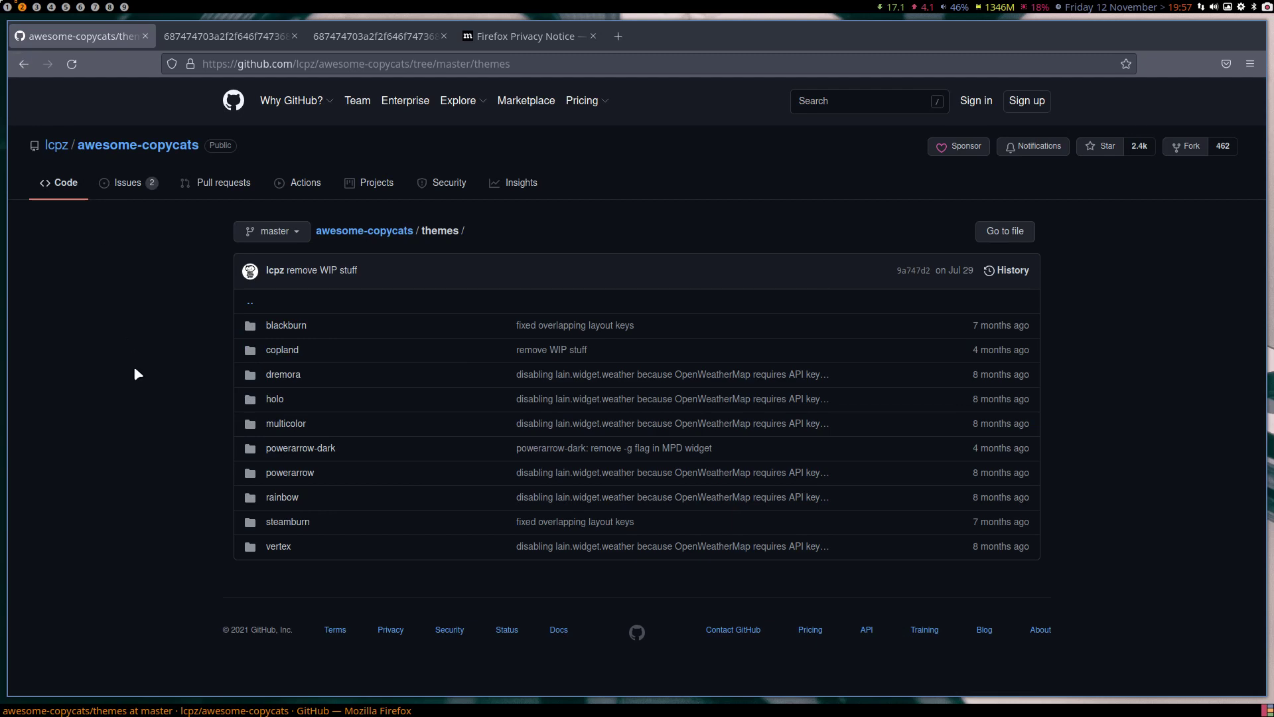
left_click(24, 64)
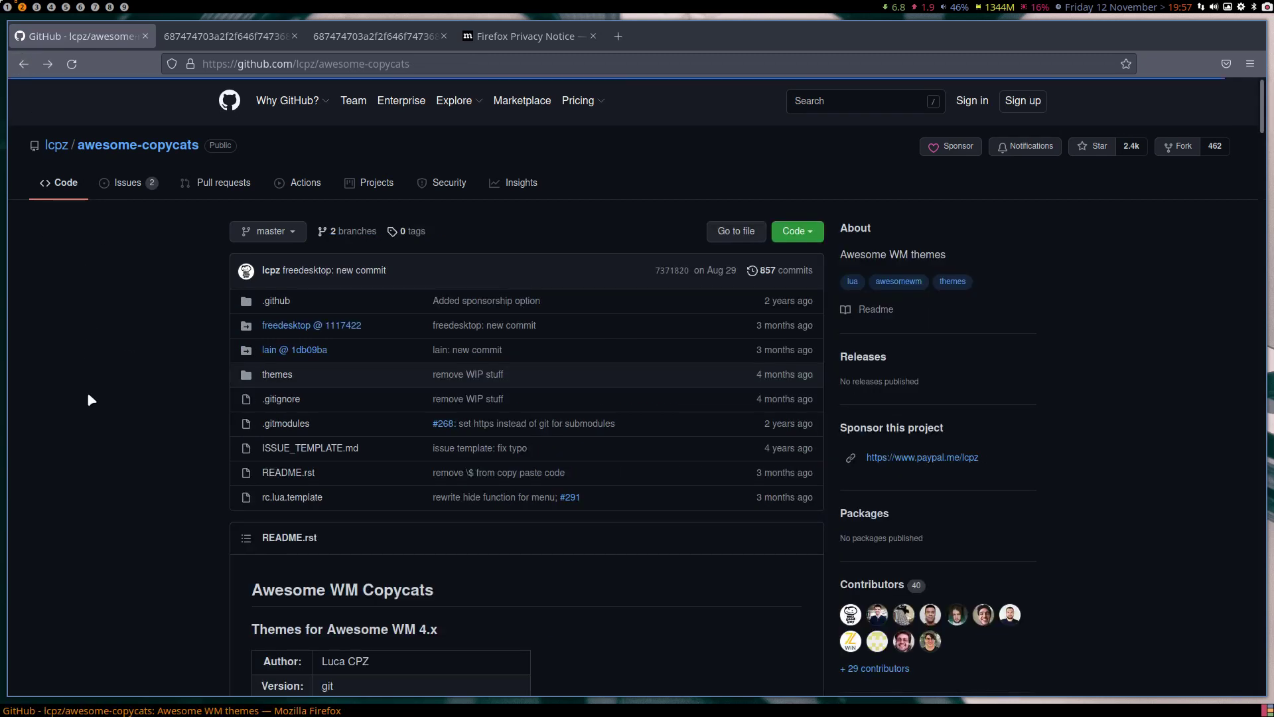
Step: Review the README's theme gallery again through Powerarrow, Dremora, Rainbow, Holo, Copland and Vertex down to the Installation section
scroll(105, 487, "down", 10)
scroll(106, 495, "down", 10)
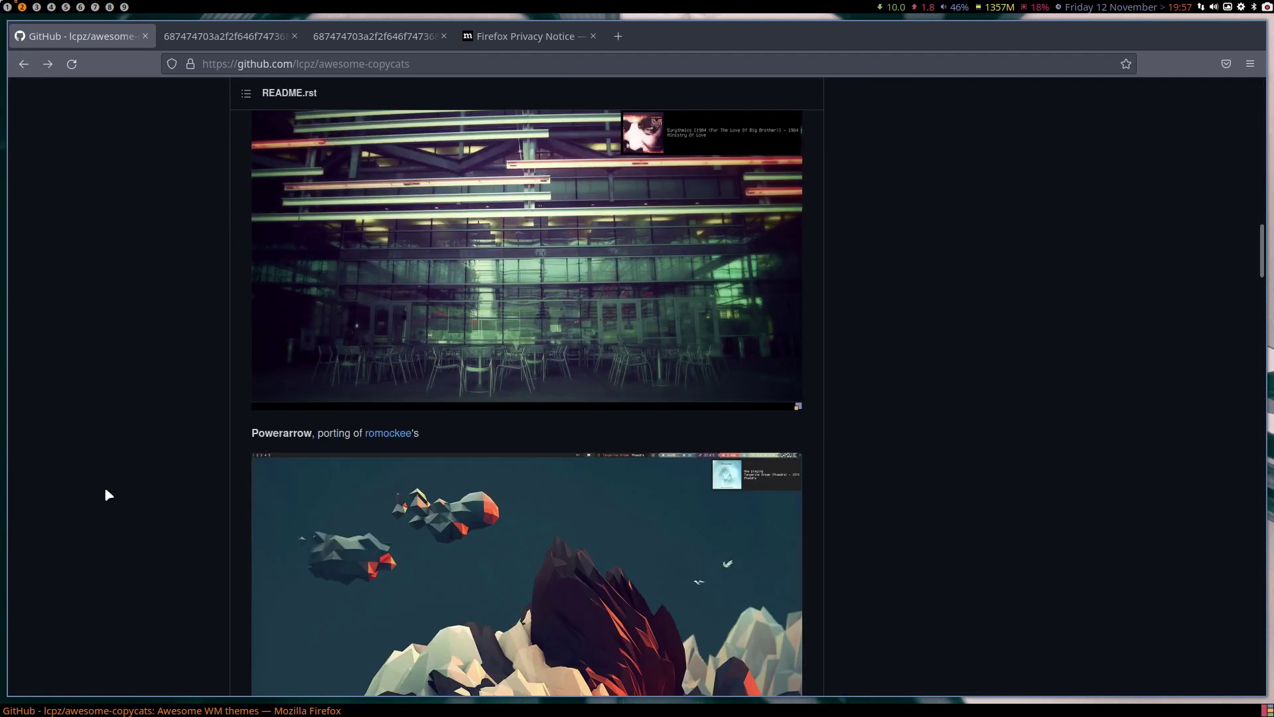
scroll(106, 495, "down", 6)
scroll(106, 494, "down", 4)
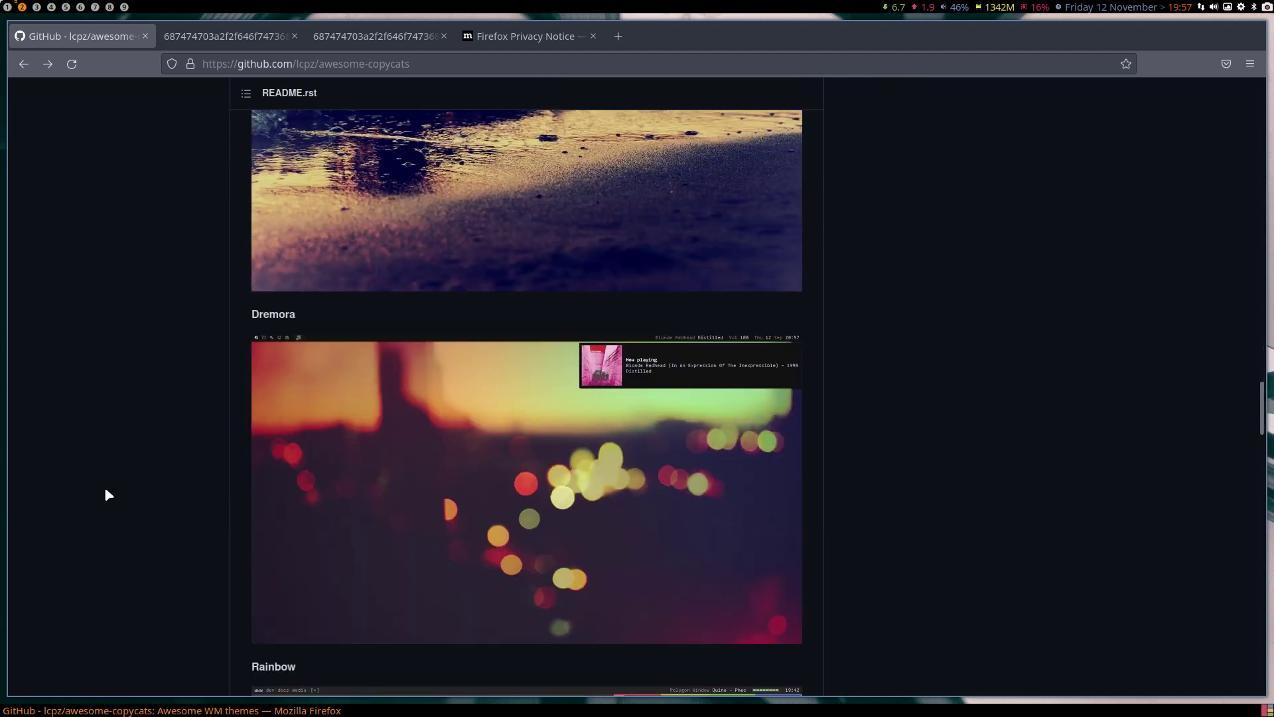
scroll(106, 494, "down", 5)
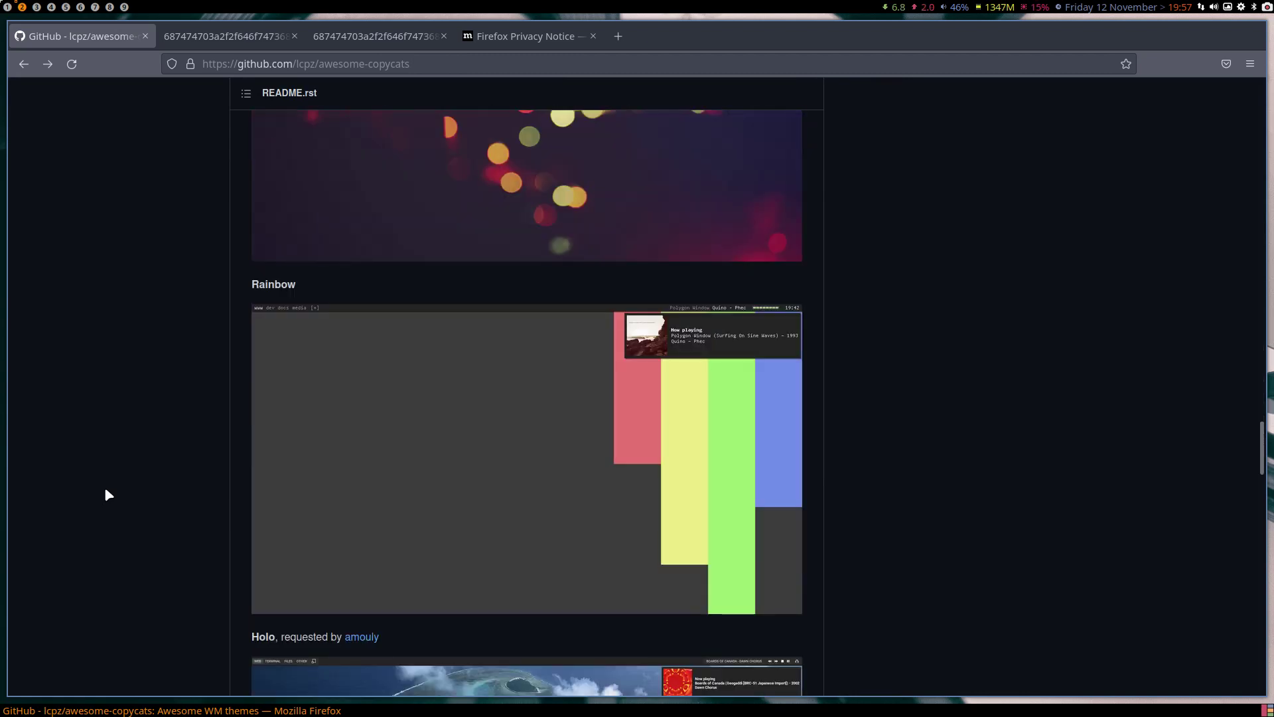
scroll(106, 494, "down", 4)
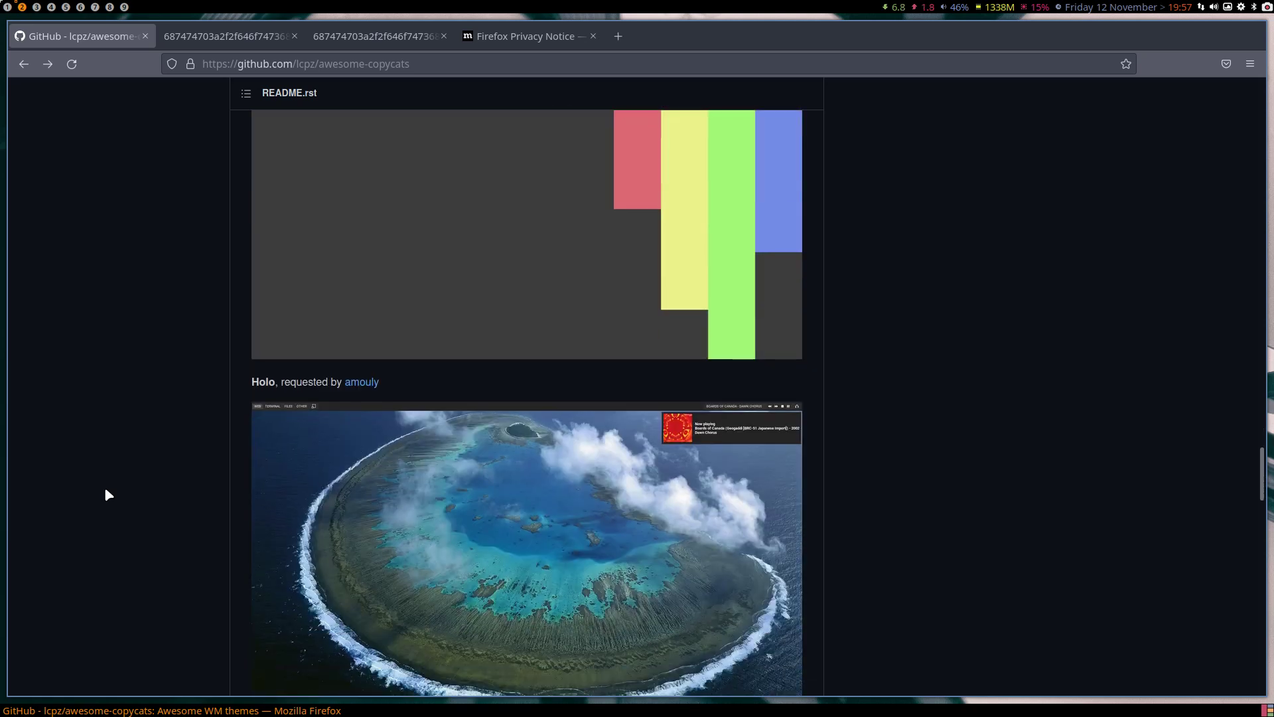
scroll(107, 495, "down", 5)
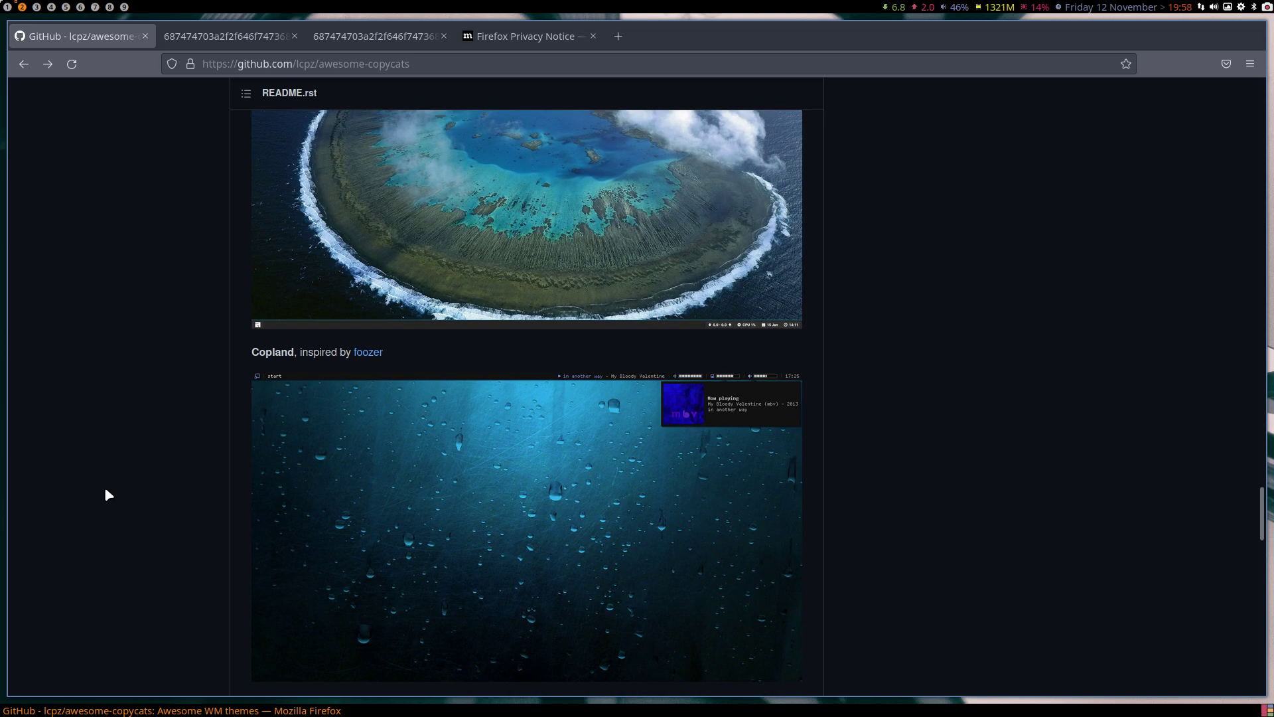
scroll(105, 491, "down", 5)
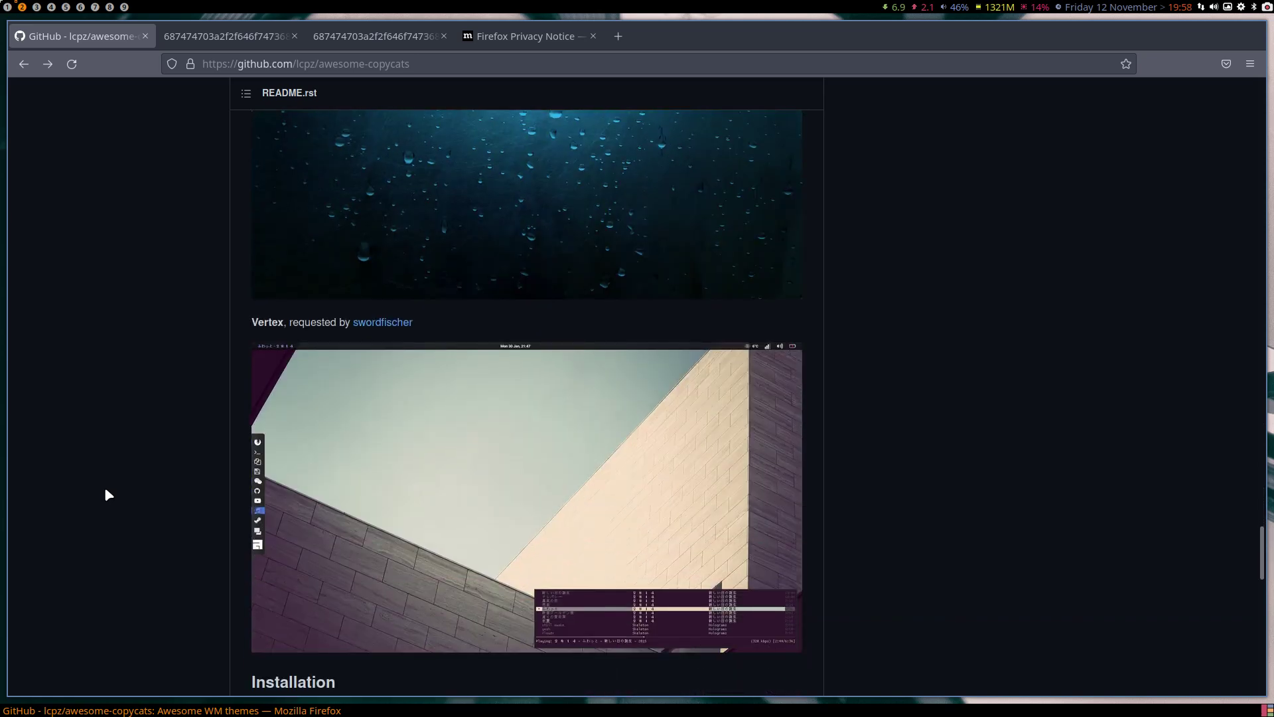
scroll(108, 495, "down", 5)
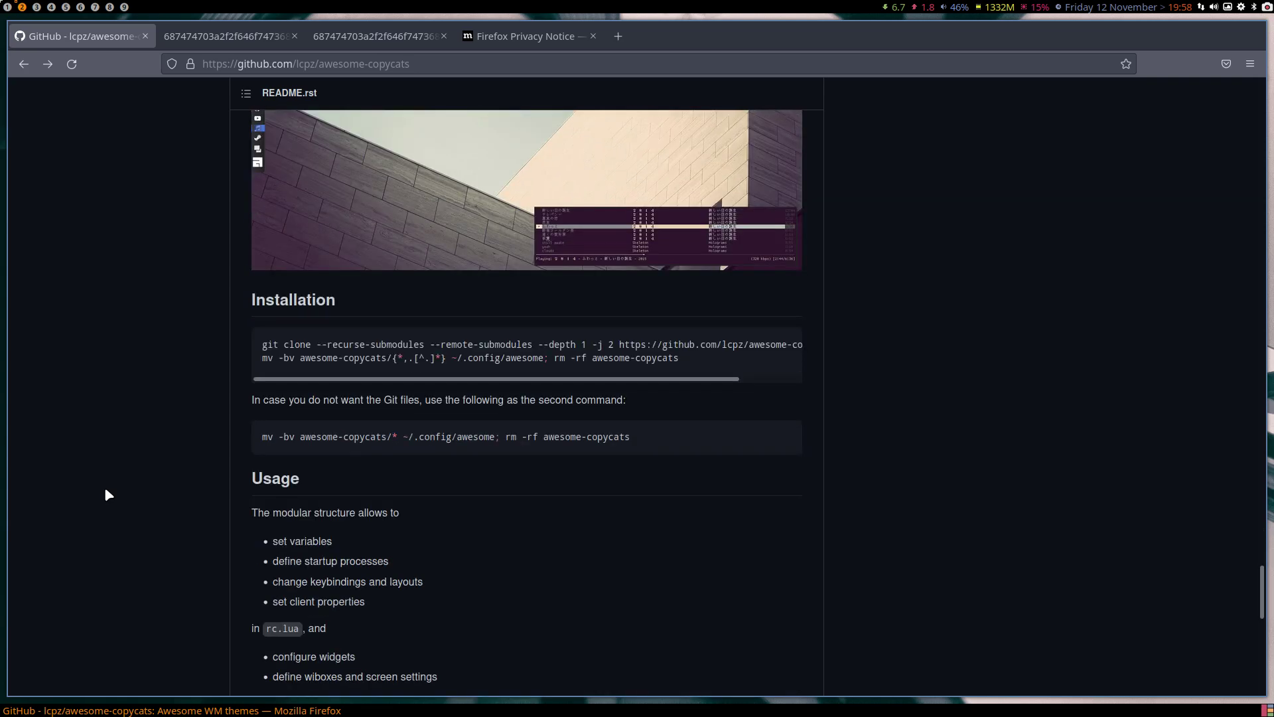
Step: Copy the HTTPS clone URL of the awesome-copycats repository
scroll(107, 494, "up", 15)
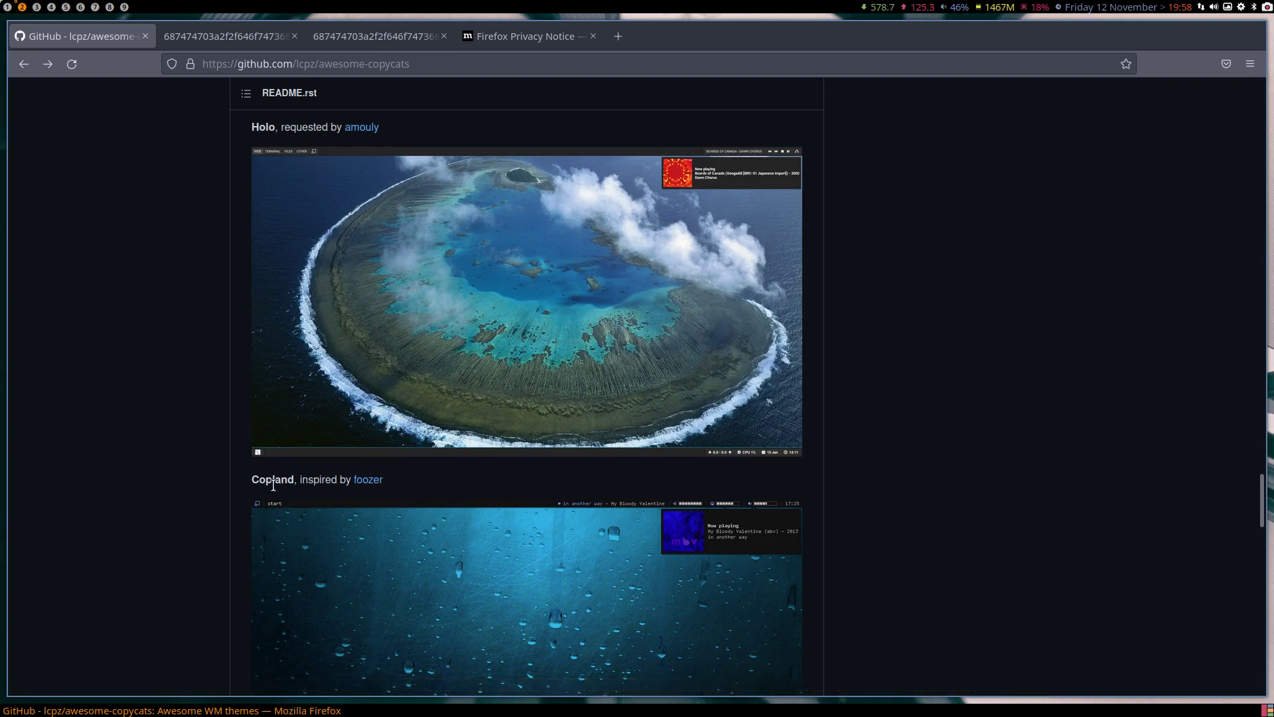
scroll(332, 550, "up", 20)
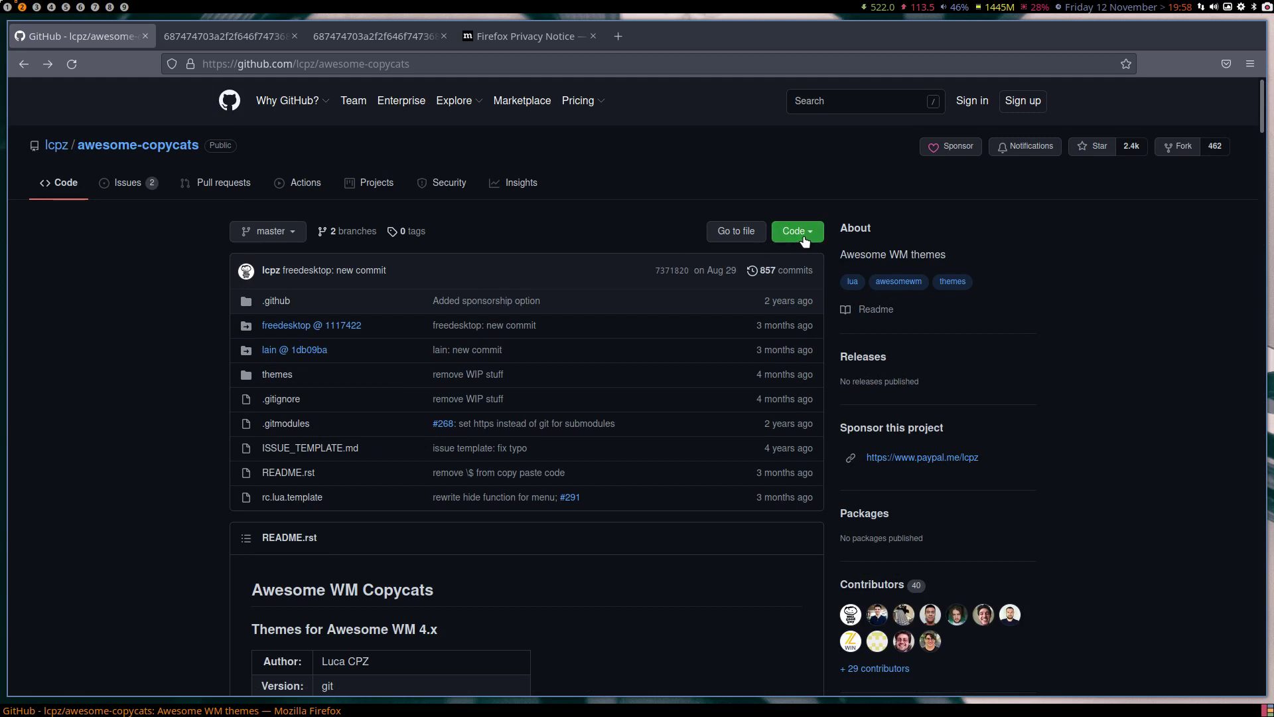
left_click(795, 232)
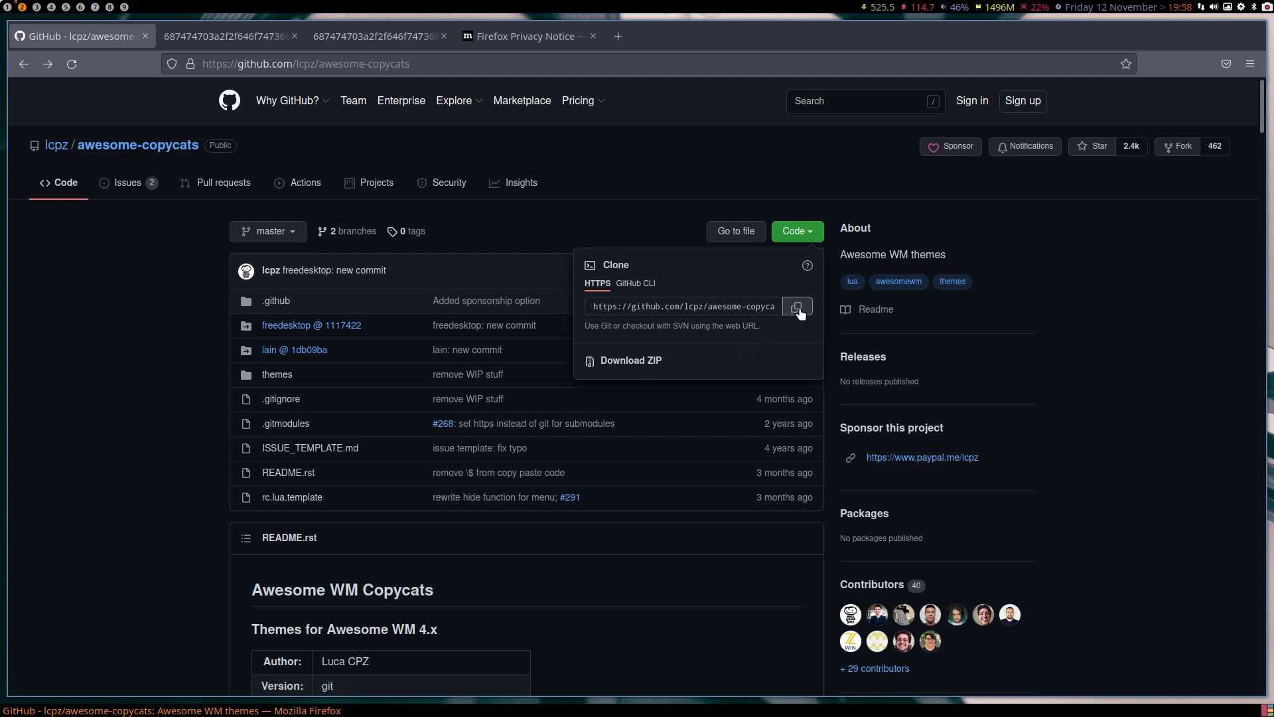
left_click(798, 311)
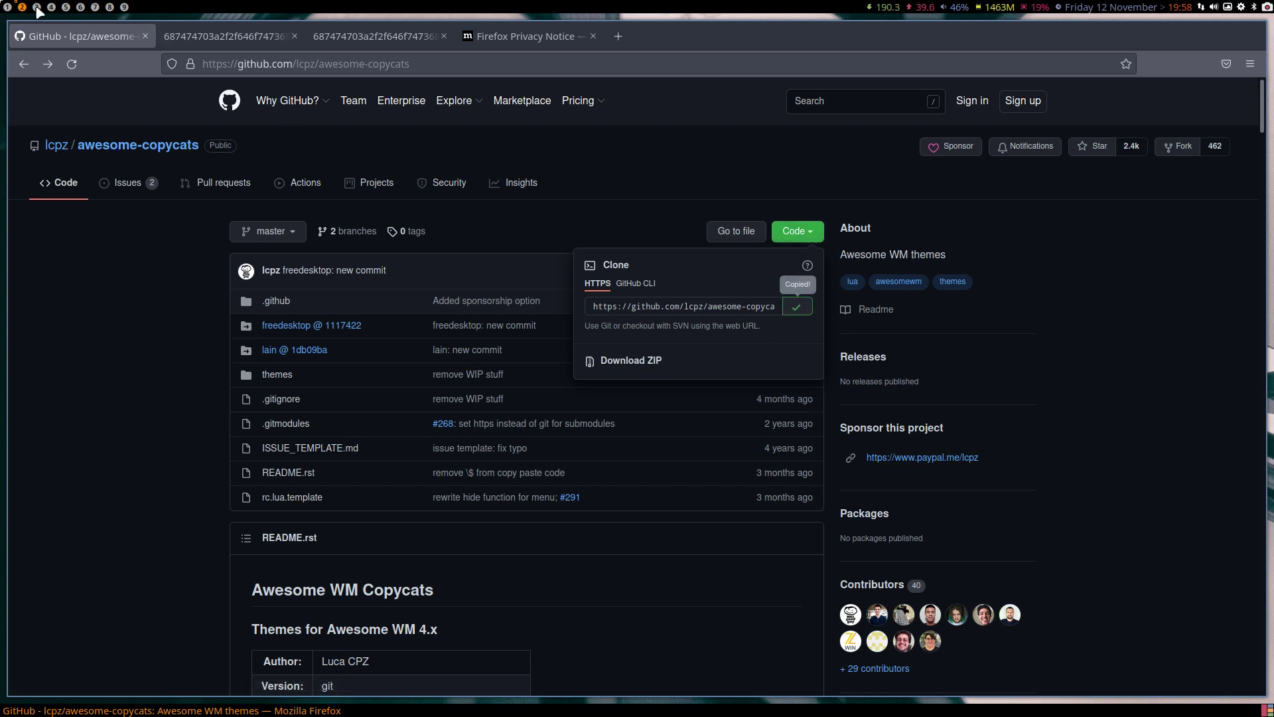
Step: Switch to the third workspace, open the file manager in the home folder and hide the hidden files
left_click(36, 6)
key("super+e")
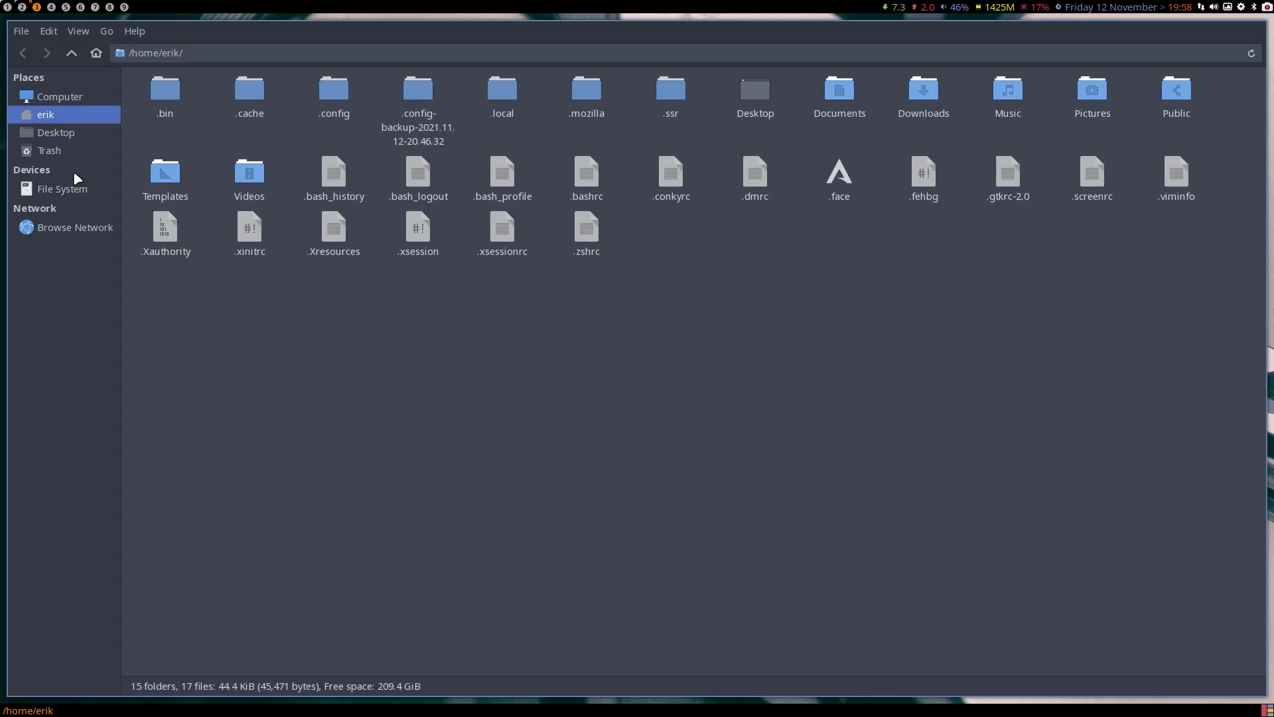
key("ctrl+h")
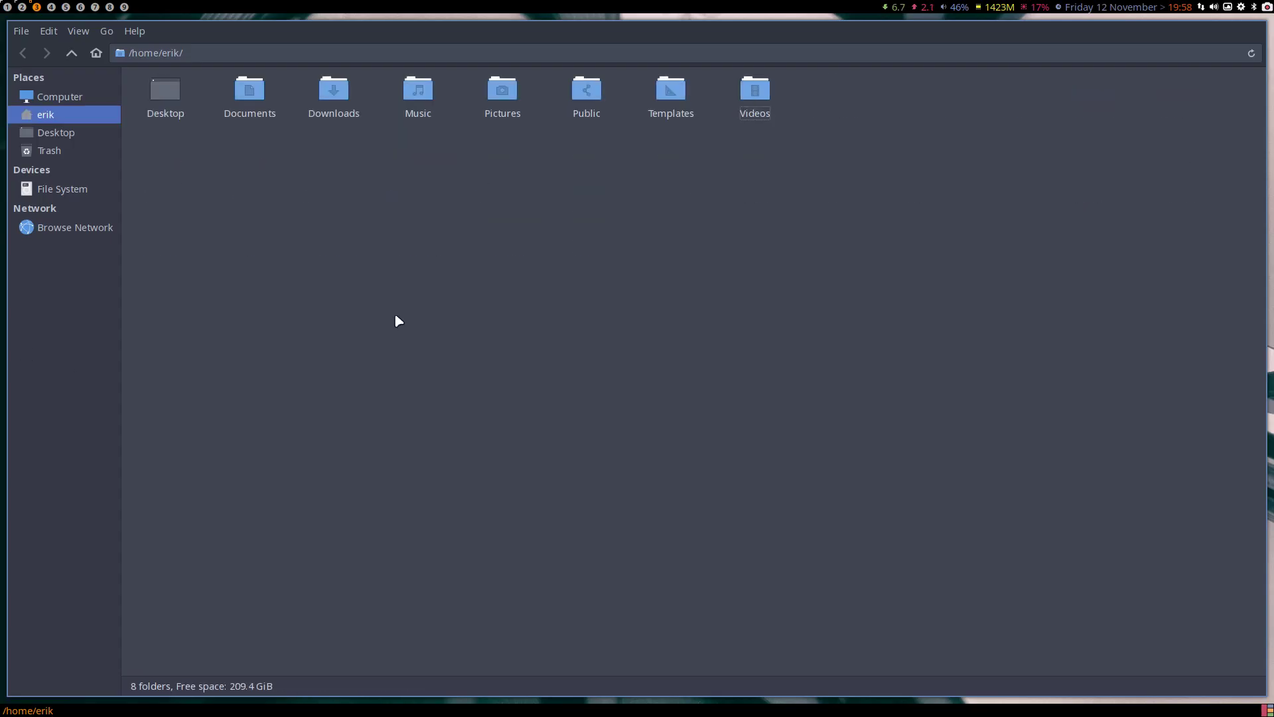
right_click(330, 252)
left_click(412, 333)
type("git")
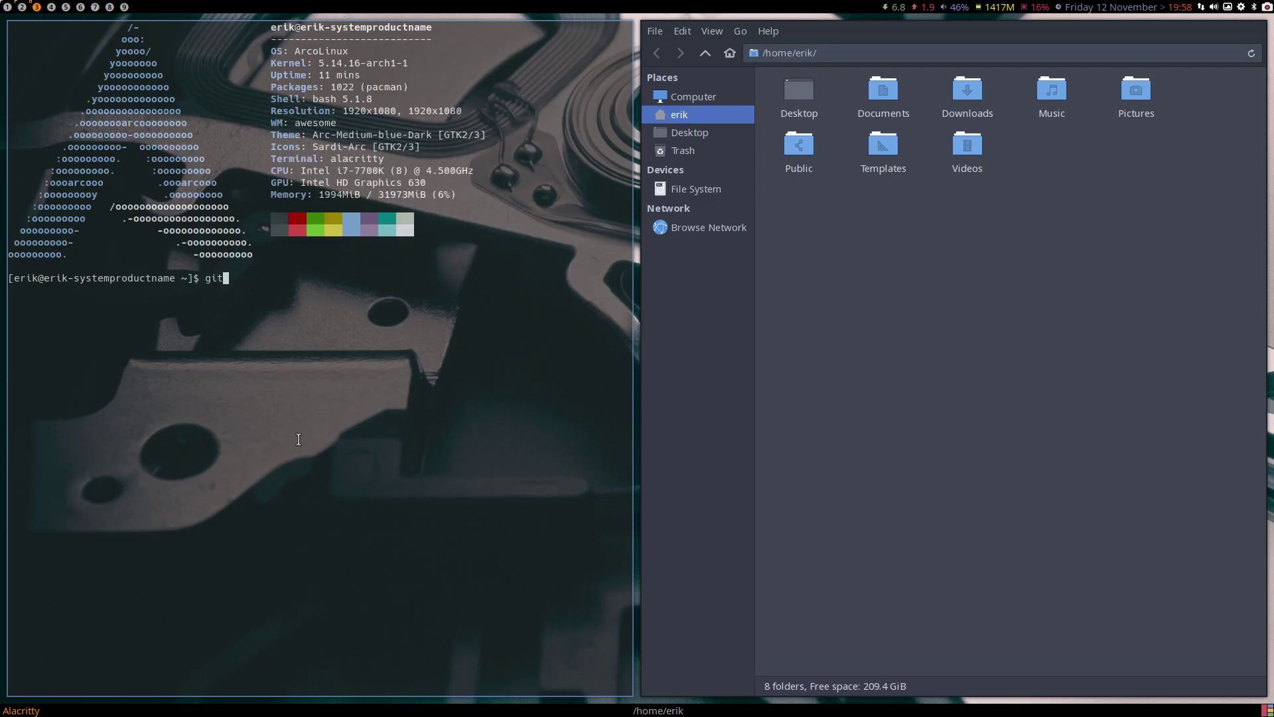
key("super+q")
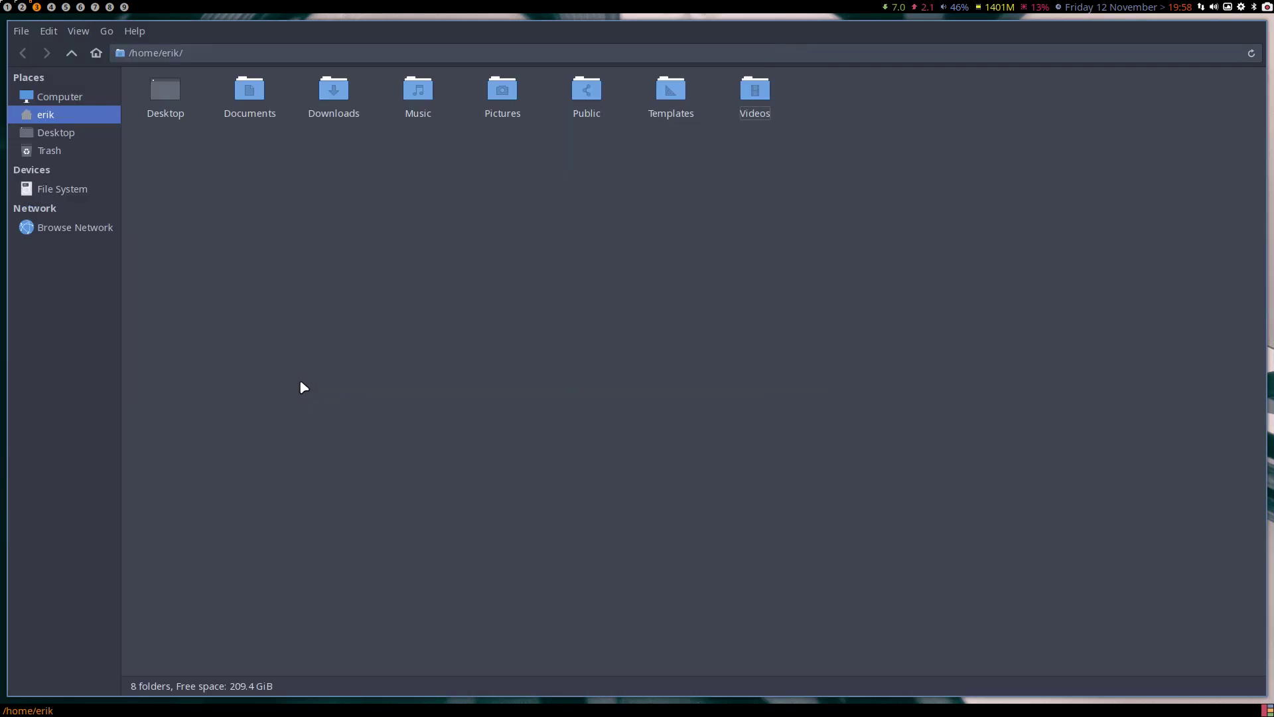
left_click(246, 101)
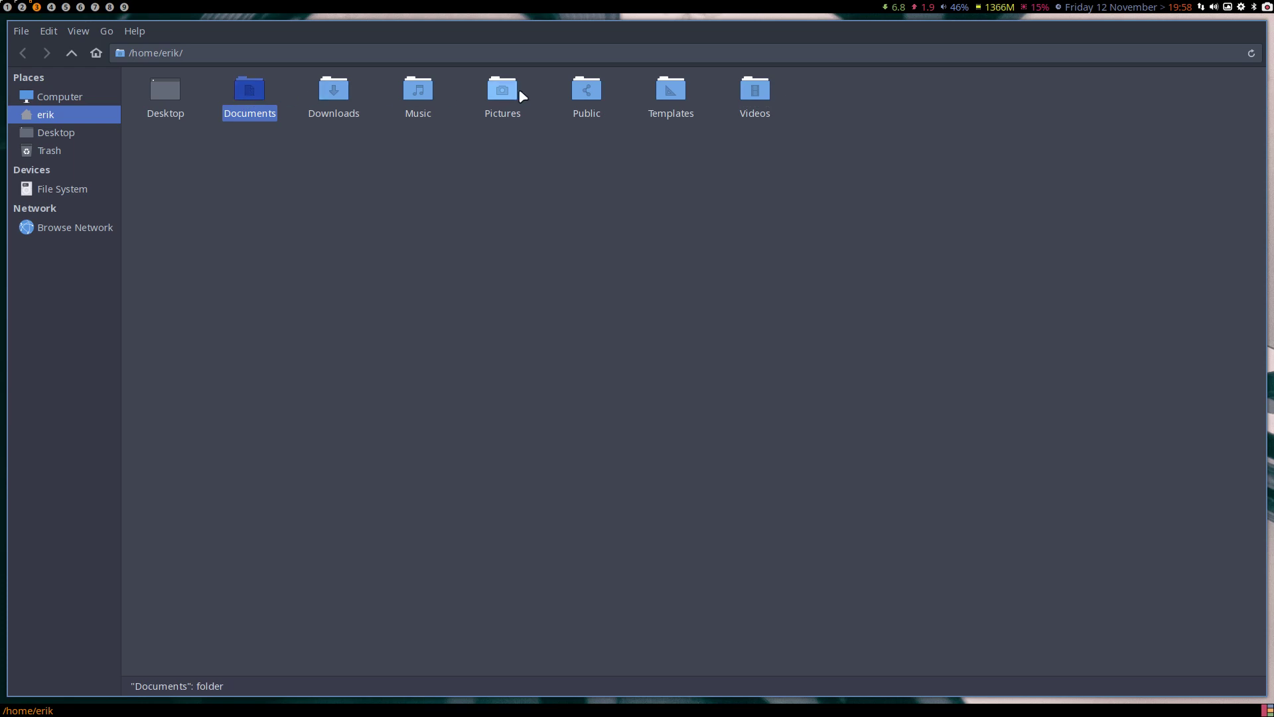
double_click(249, 98)
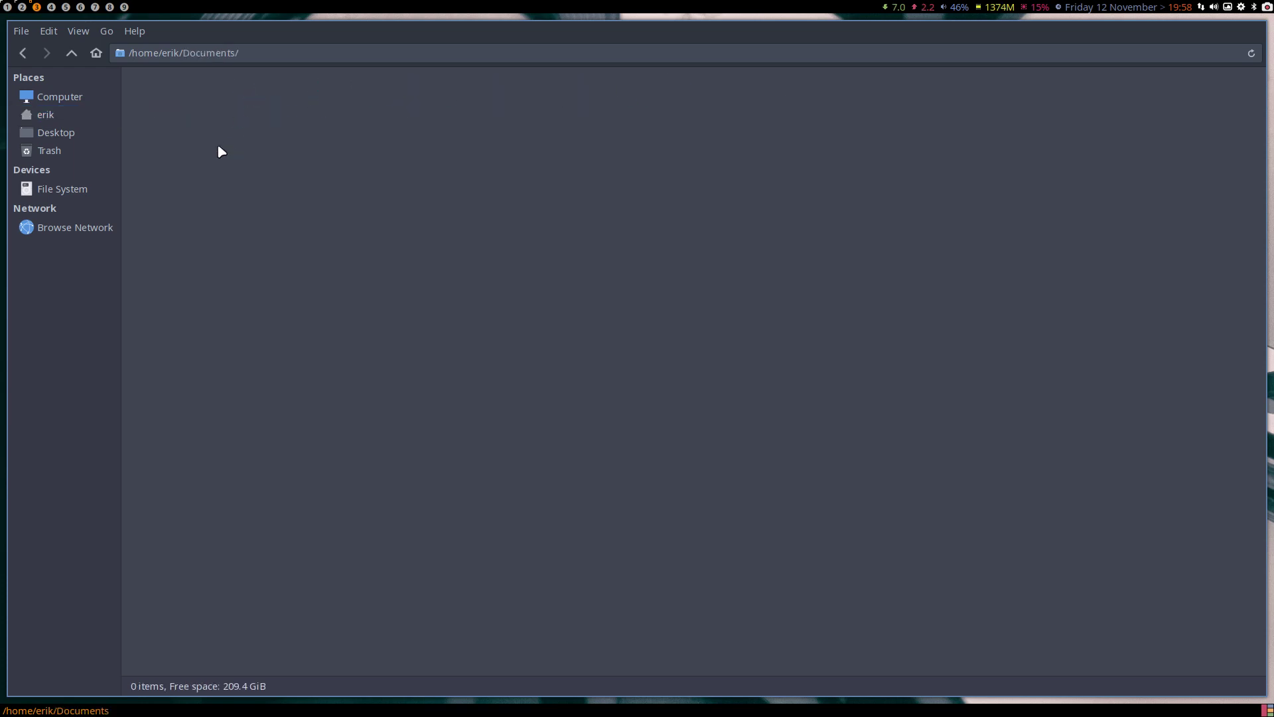
right_click(219, 149)
left_click(302, 227)
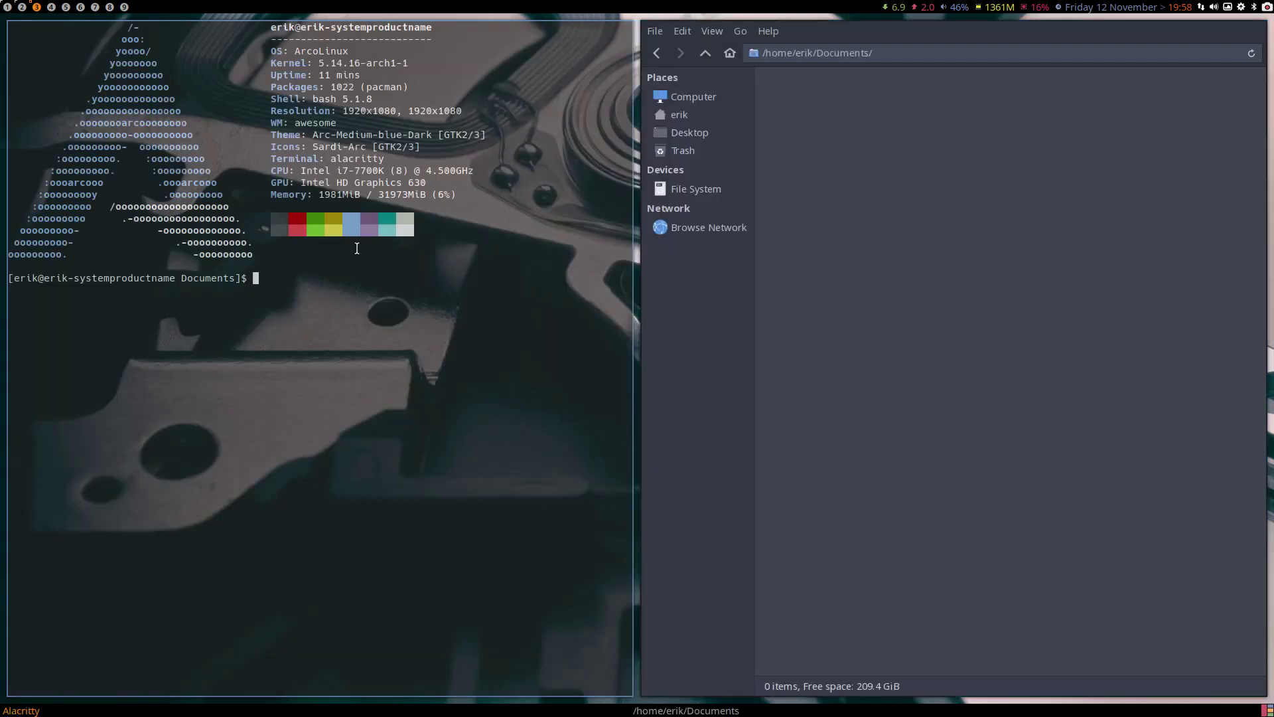
type("git clone")
key("ctrl+shift+v")
key("Return")
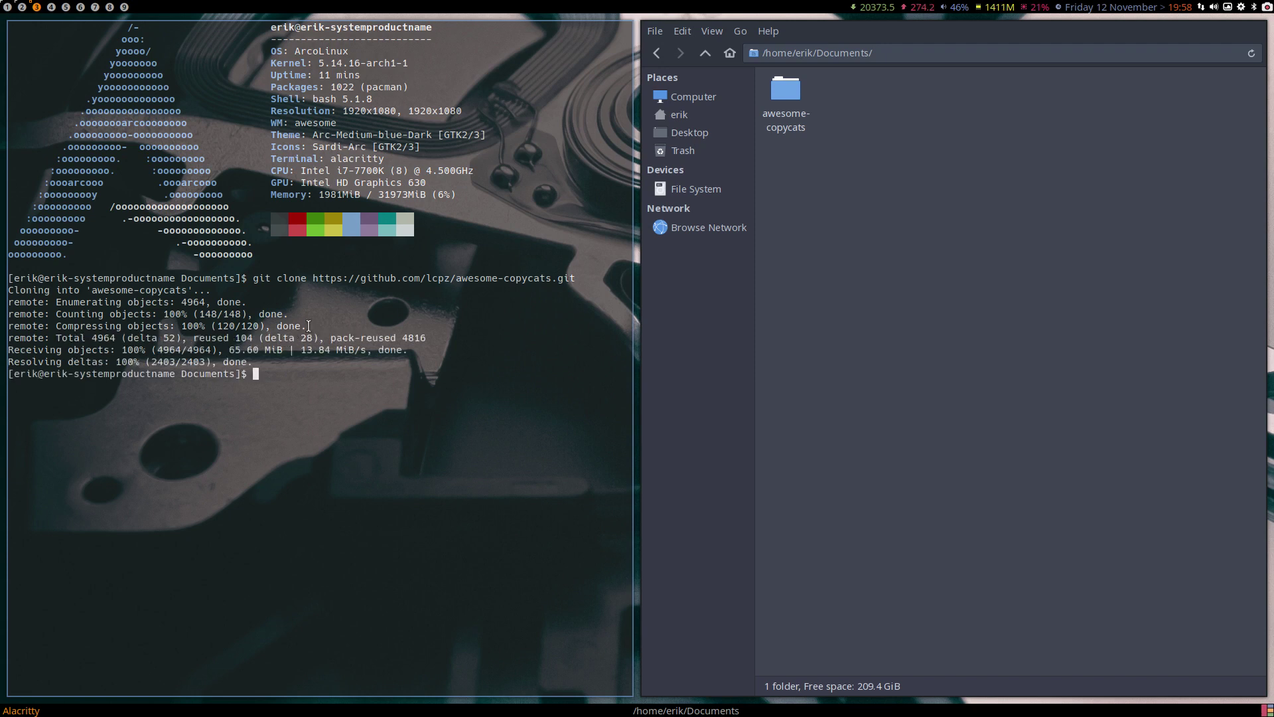
Step: Open the themes folder inside the cloned awesome-copycats folder and select the copland theme
double_click(796, 123)
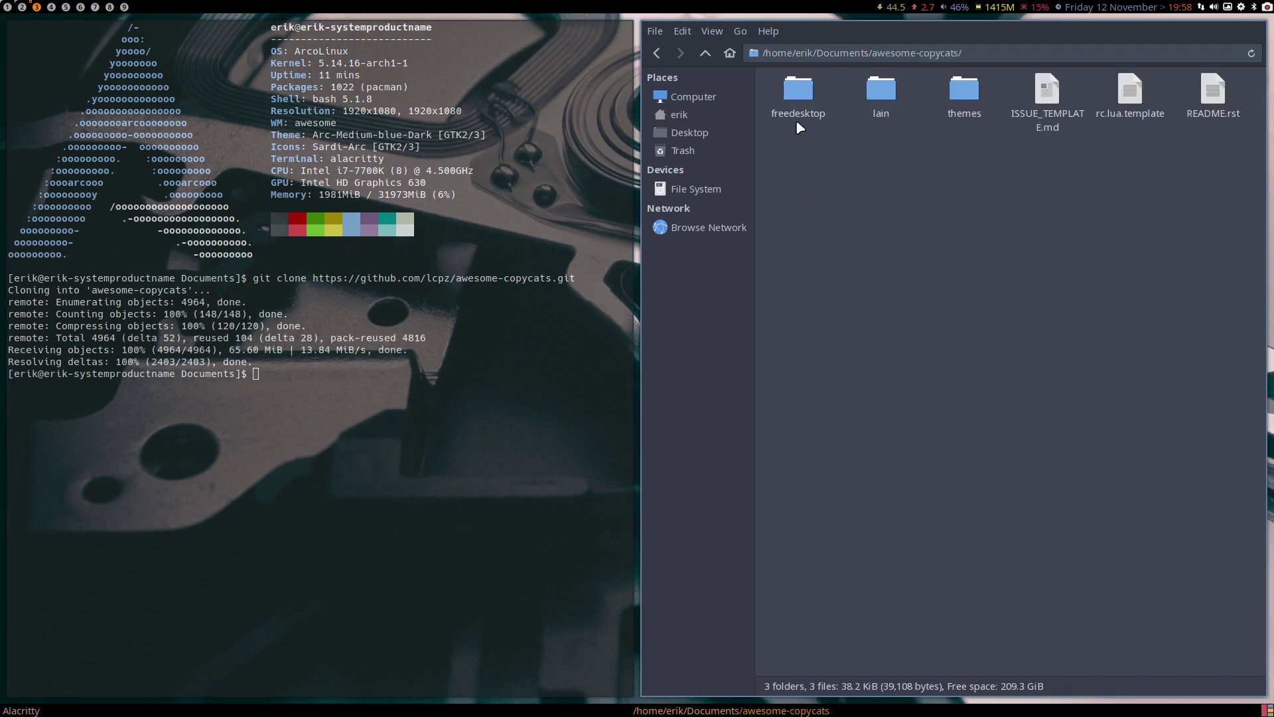
double_click(963, 93)
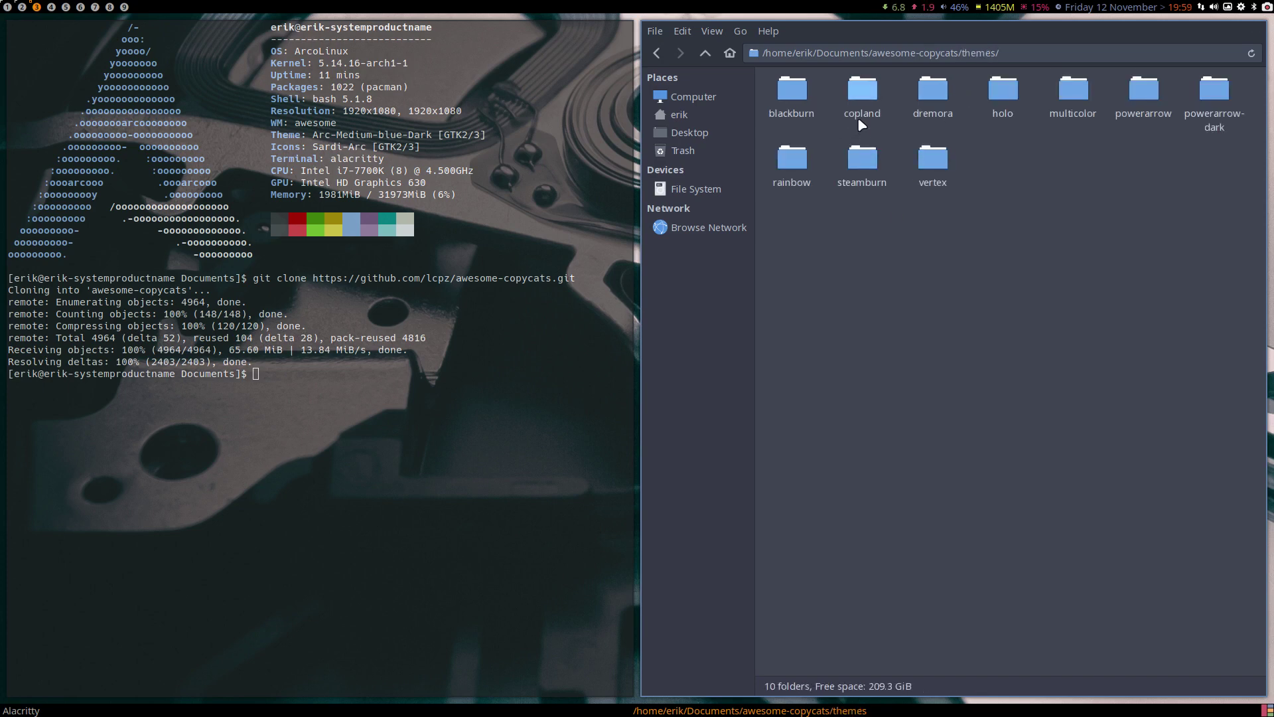
left_click(862, 92)
Step: Look up the Copland theme's preview in the awesome-copycats README gallery on GitHub
left_click(22, 7)
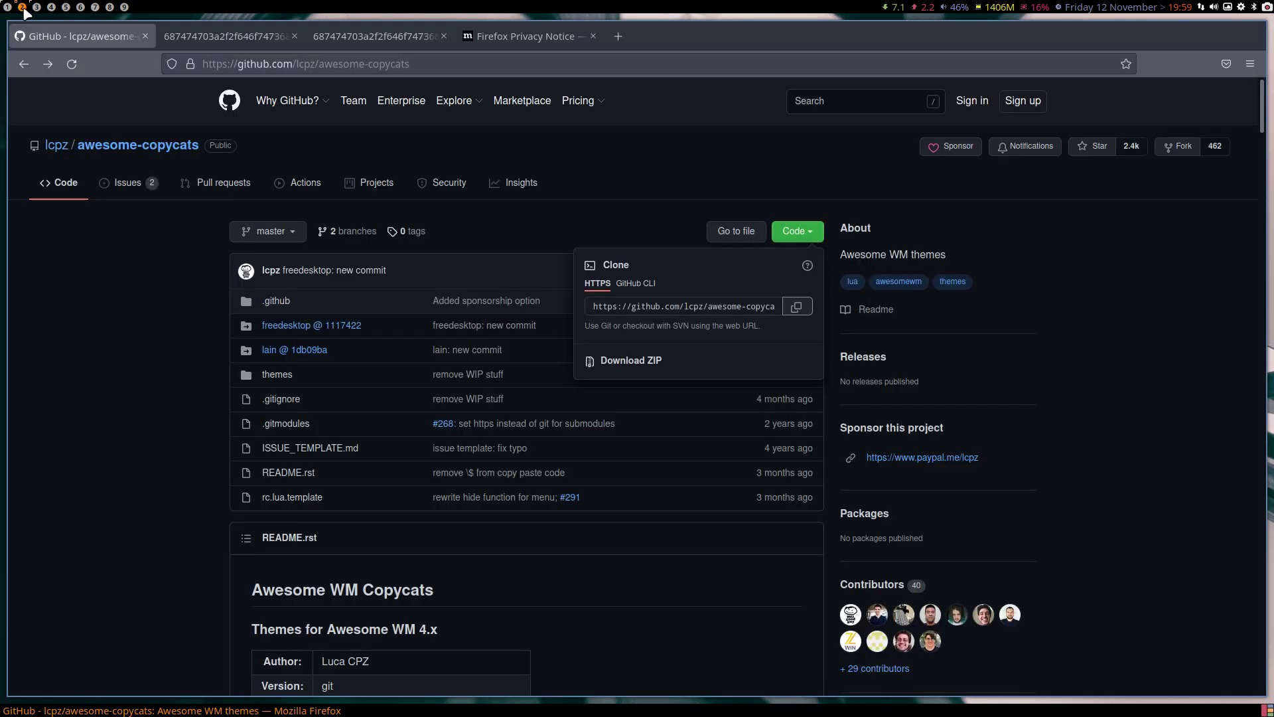
scroll(101, 405, "down", 20)
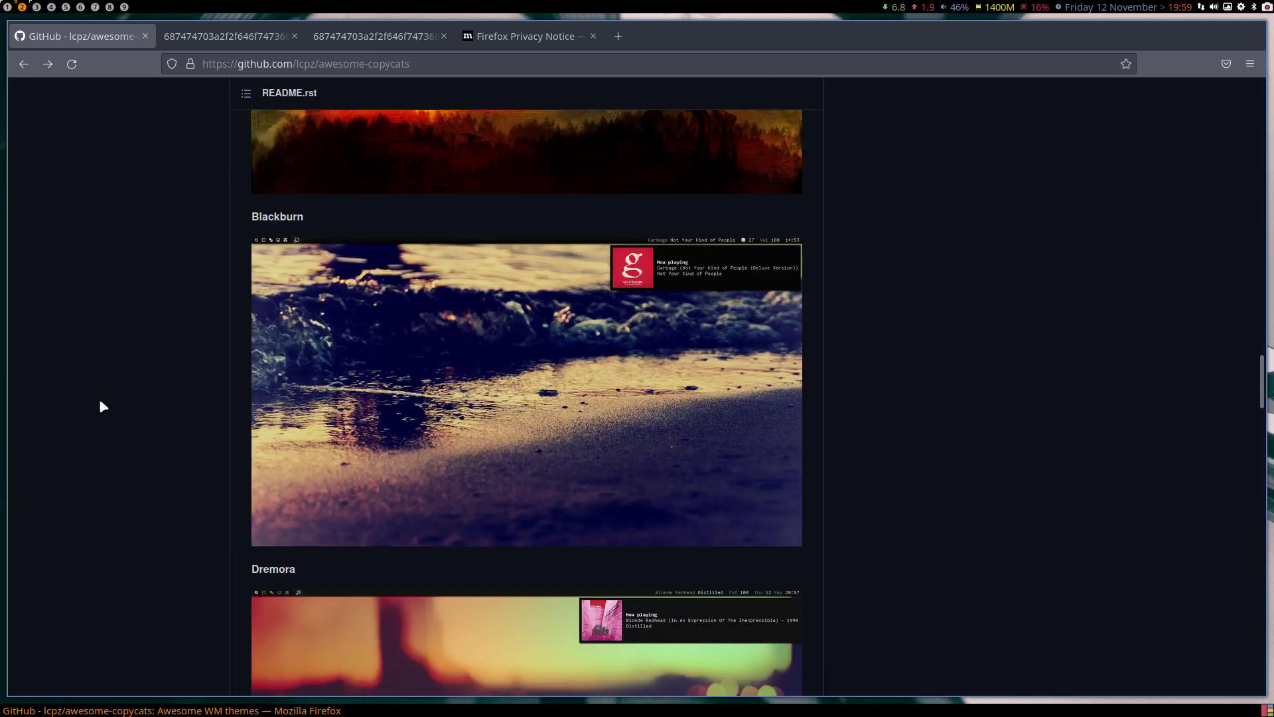
scroll(101, 405, "down", 5)
scroll(101, 405, "up", 4)
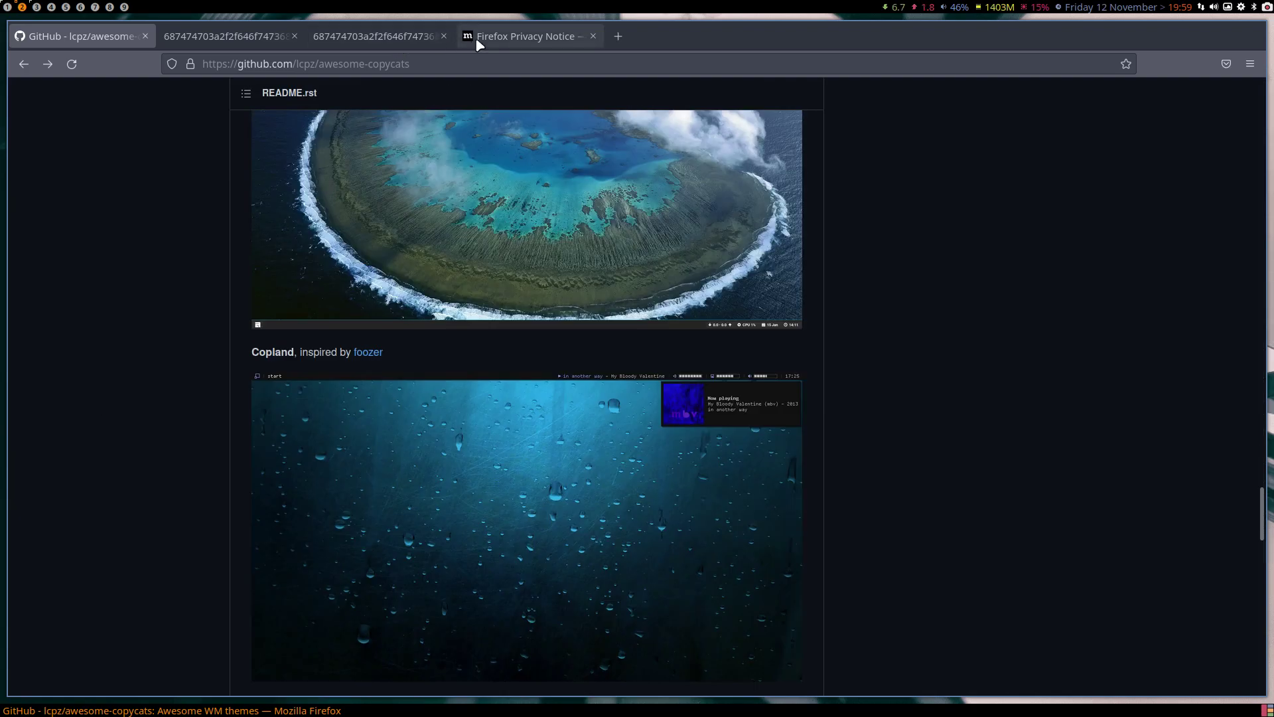
Step: Copy the copland folder from the cloned themes into ~/.config/awesome/themes
left_click(37, 6)
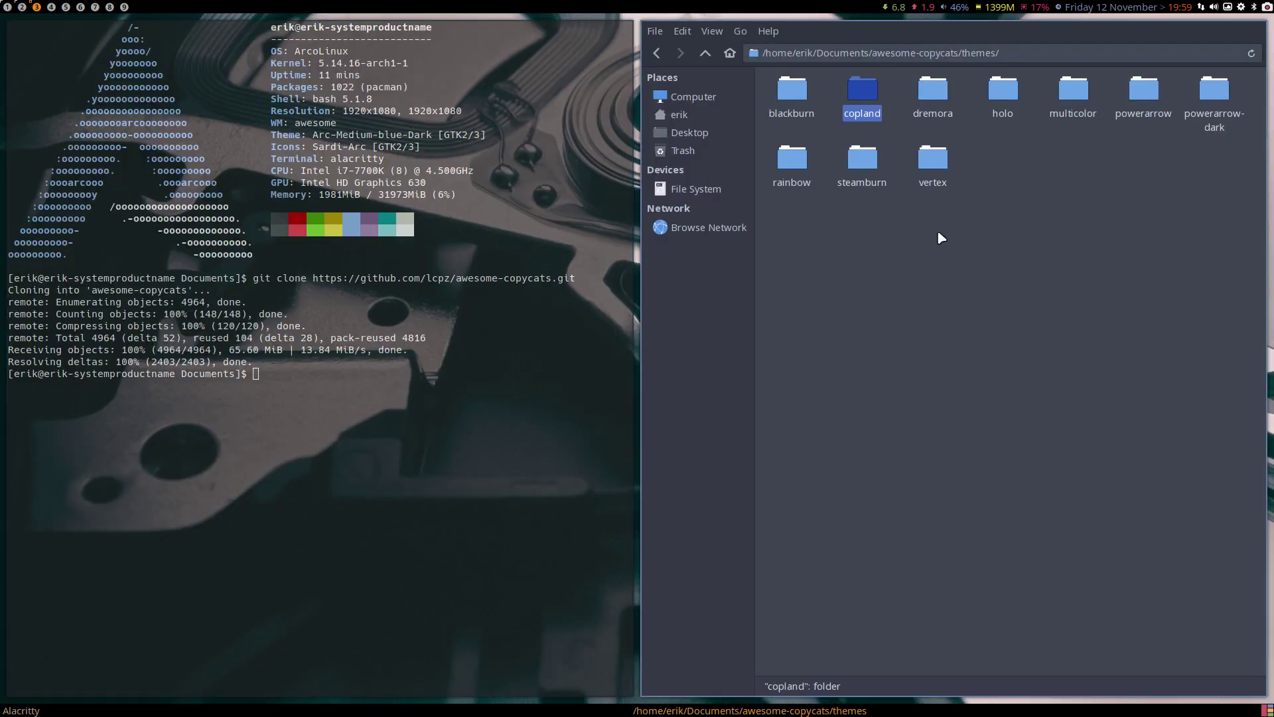
double_click(861, 91)
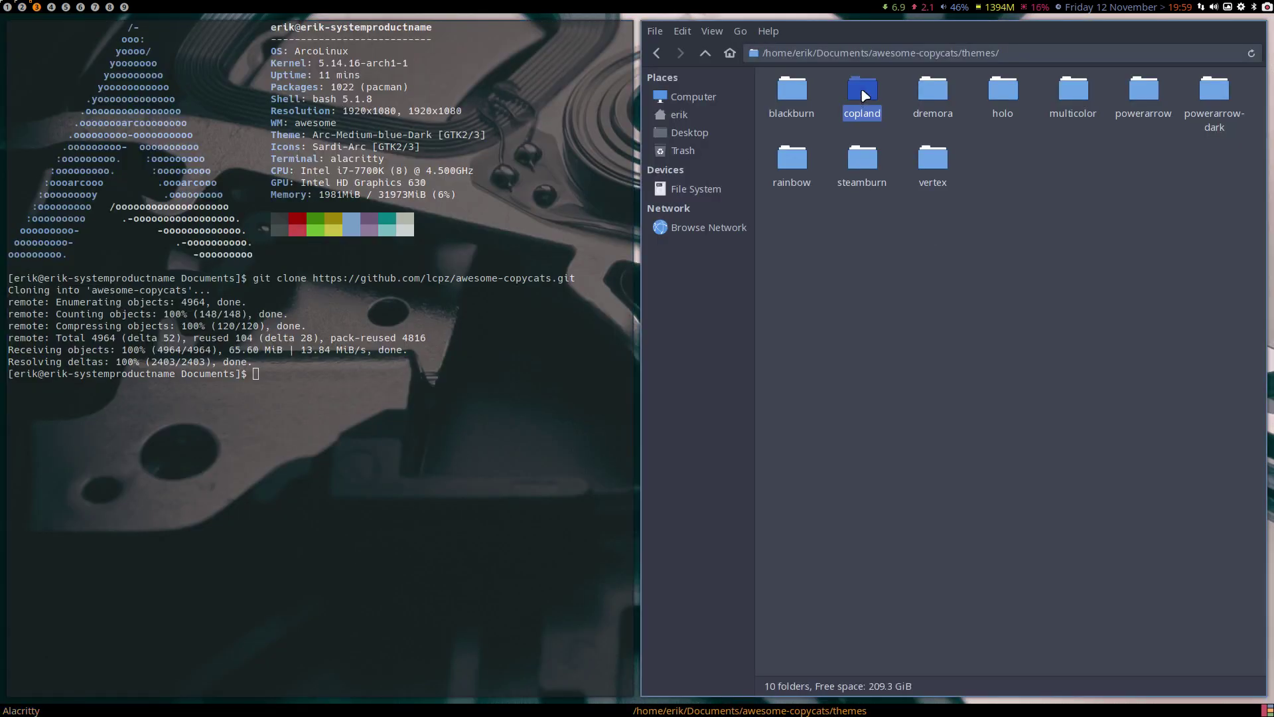
left_click(705, 53)
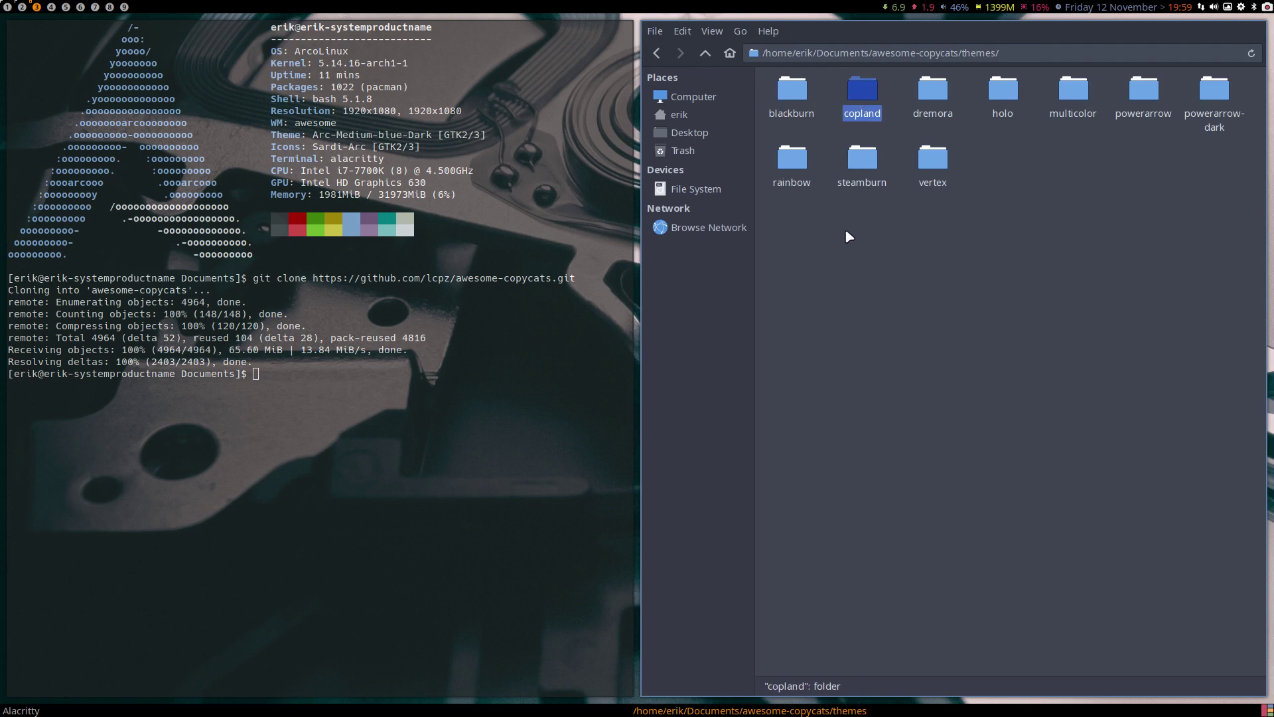
left_click(704, 118)
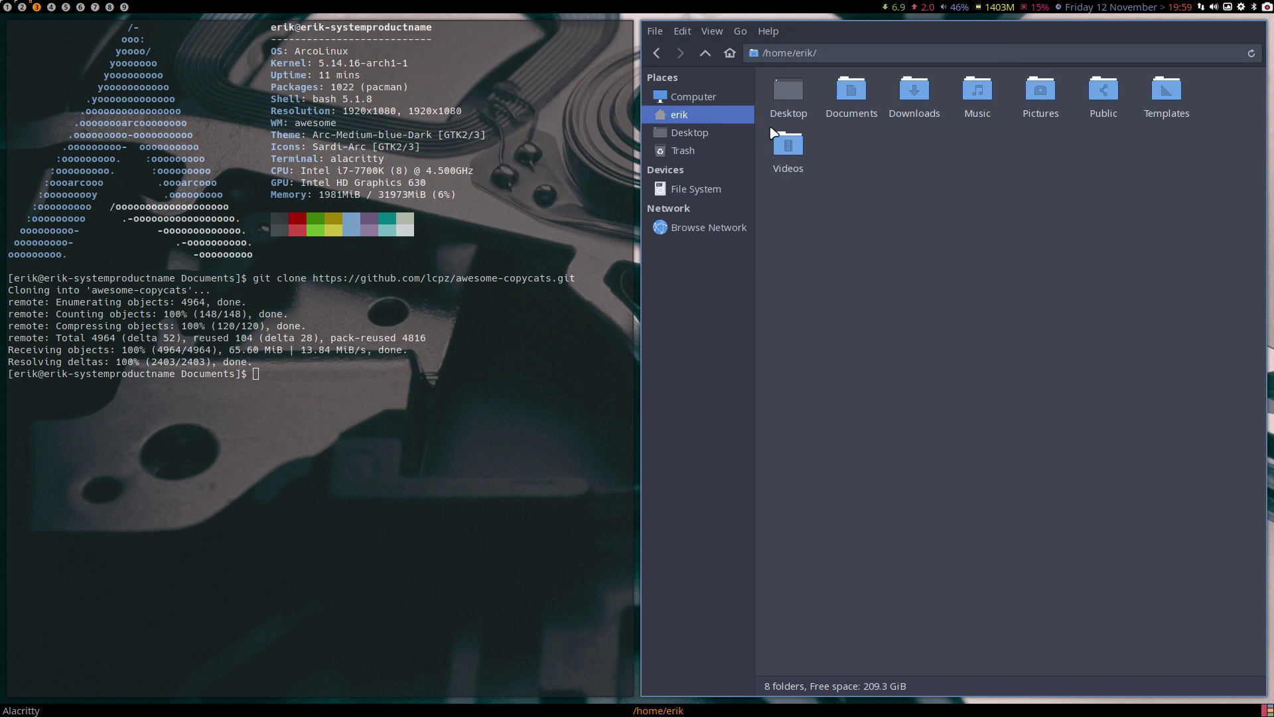
key("ctrl+h")
double_click(960, 99)
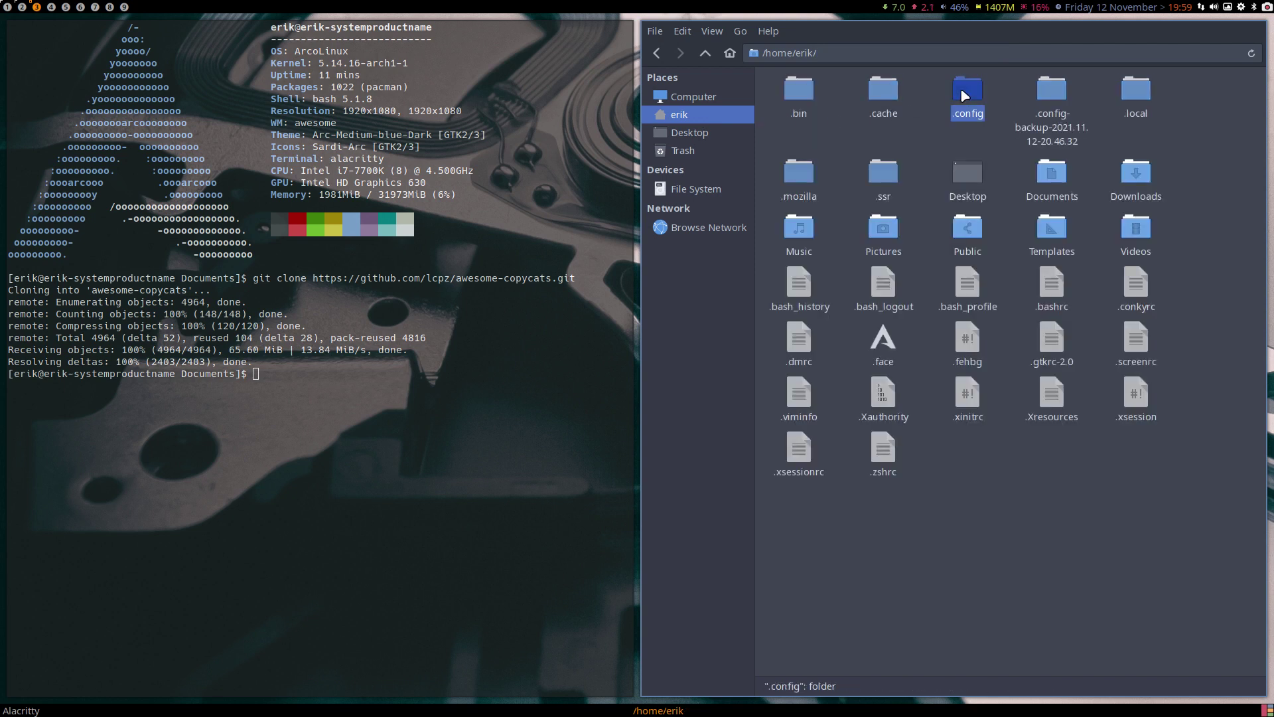
double_click(1117, 94)
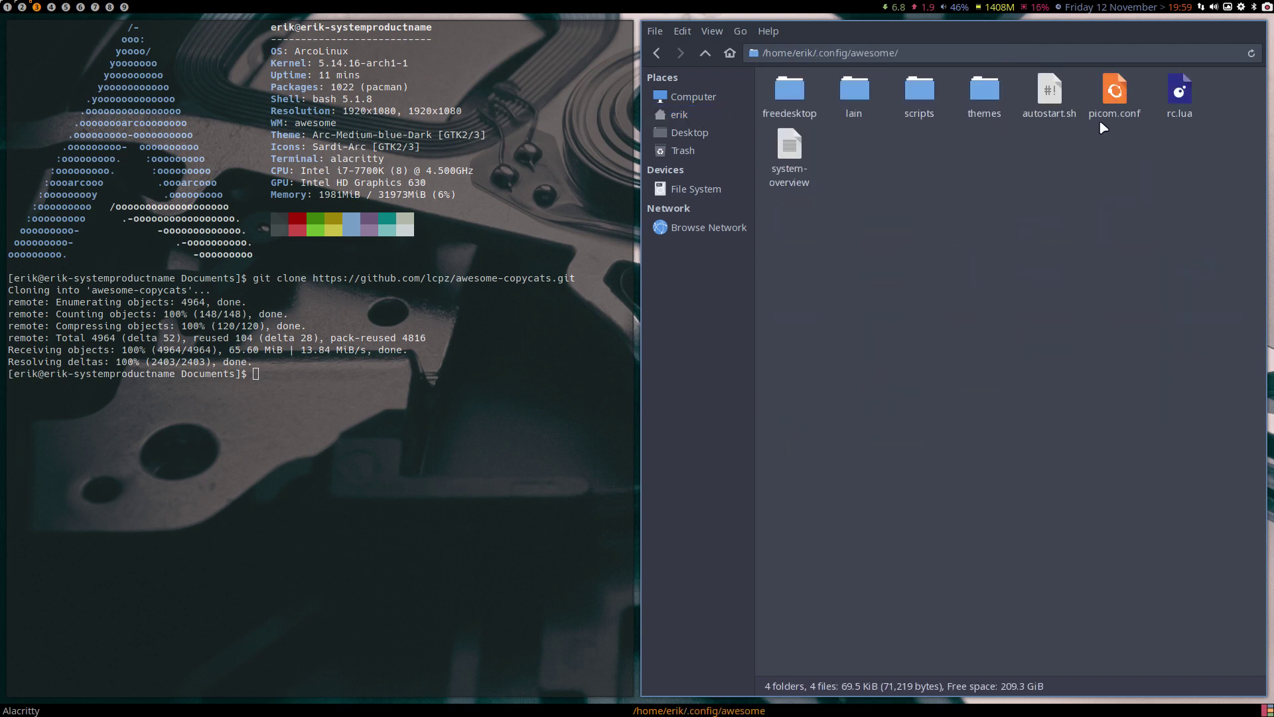
left_click(984, 93)
double_click(984, 93)
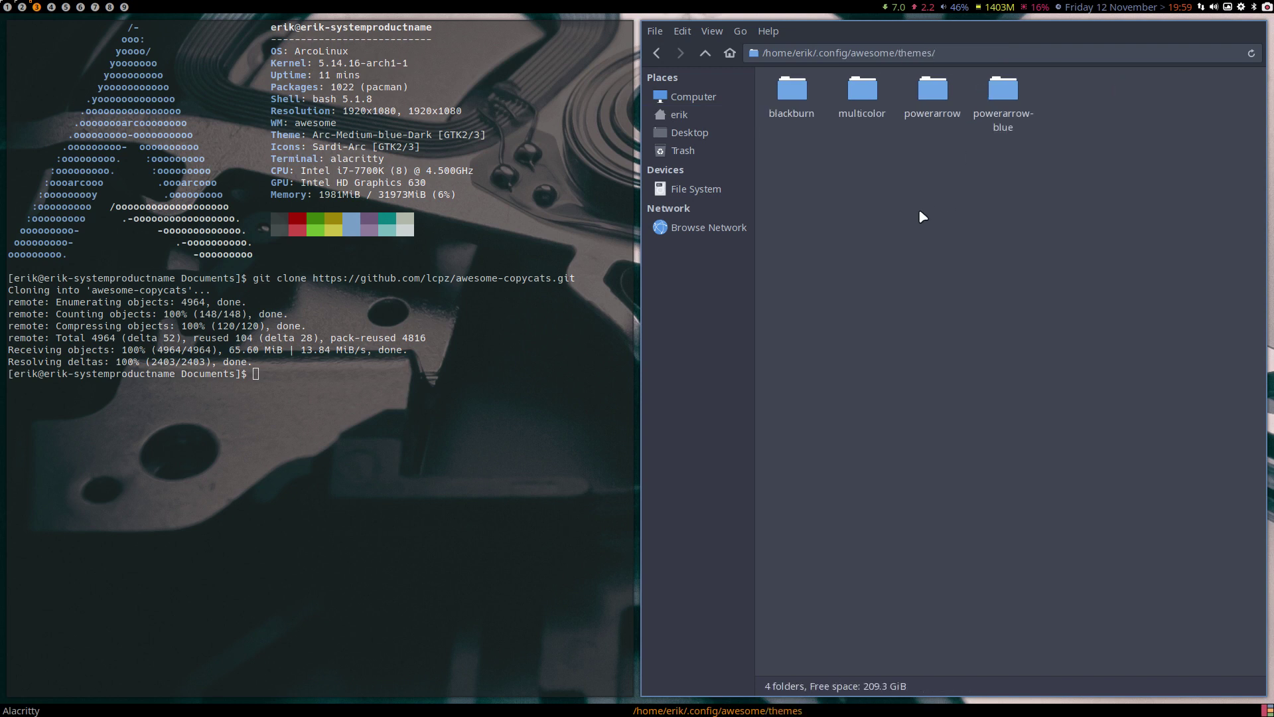
key("ctrl+v")
left_click(919, 213)
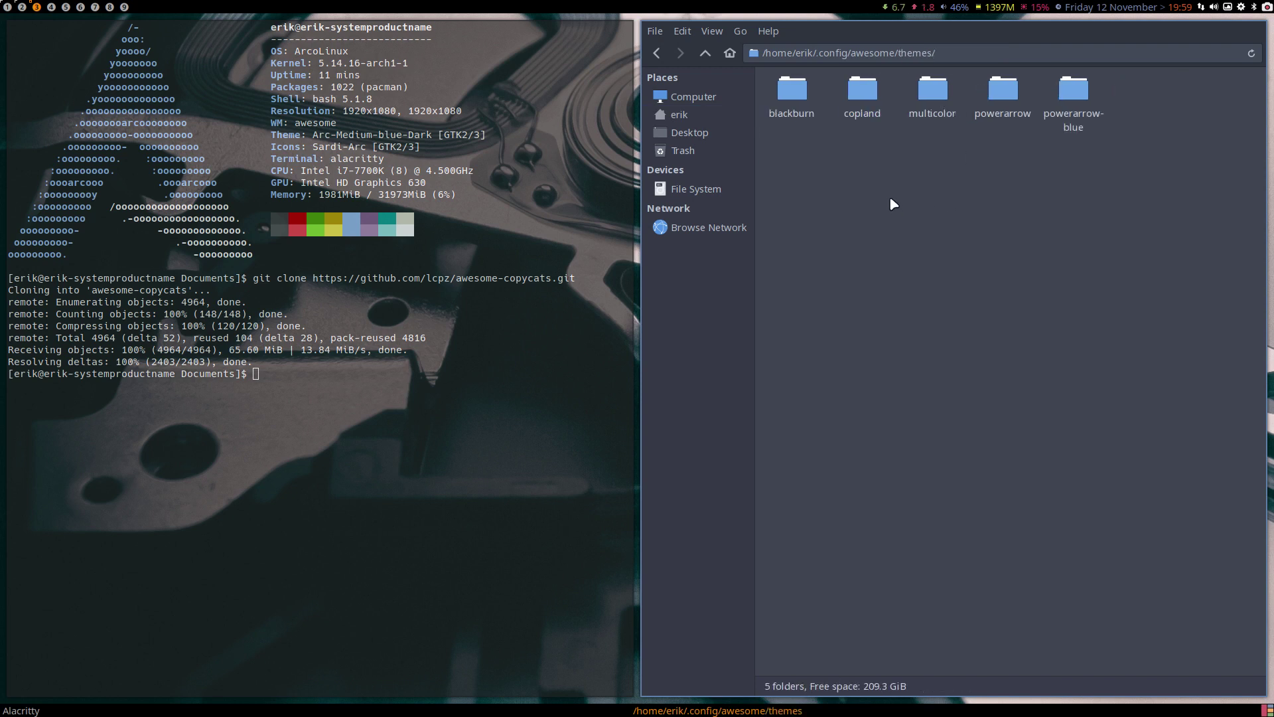
Step: Open rc.lua from ~/.config/awesome in Sublime Text and find the themes list under Variable definitions
left_click(708, 56)
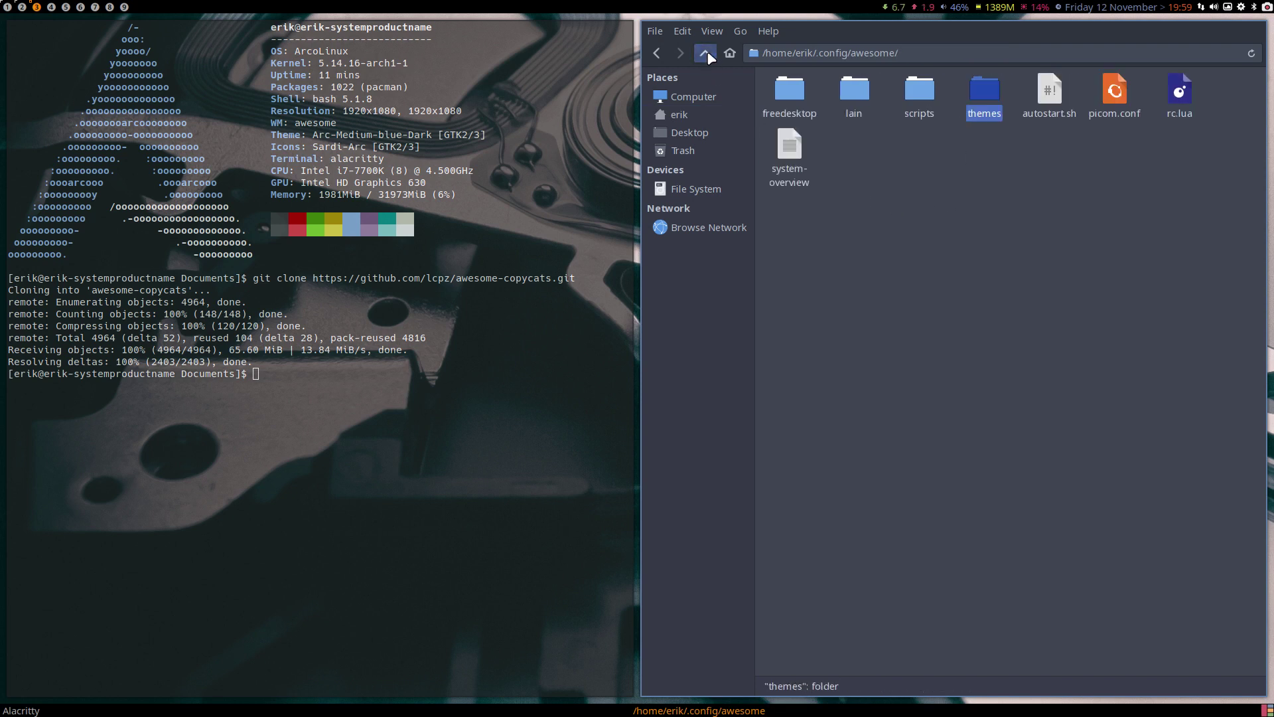
left_click(1179, 96)
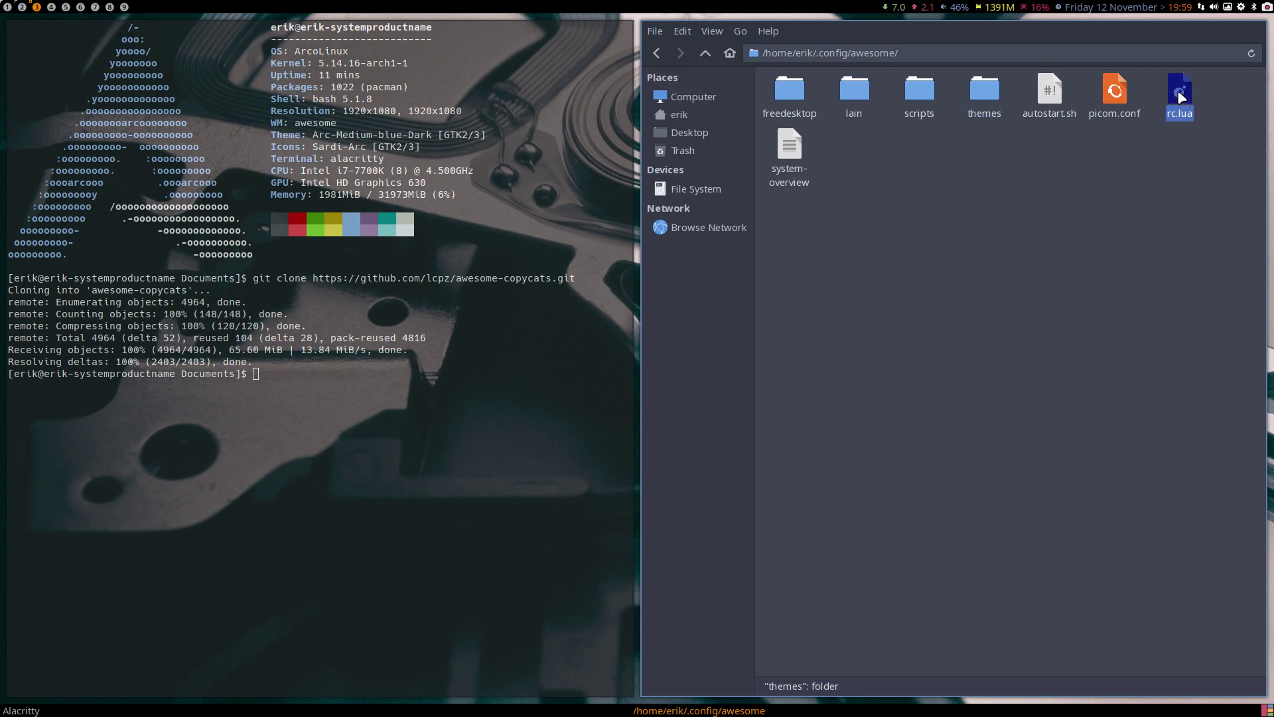
right_click(1179, 96)
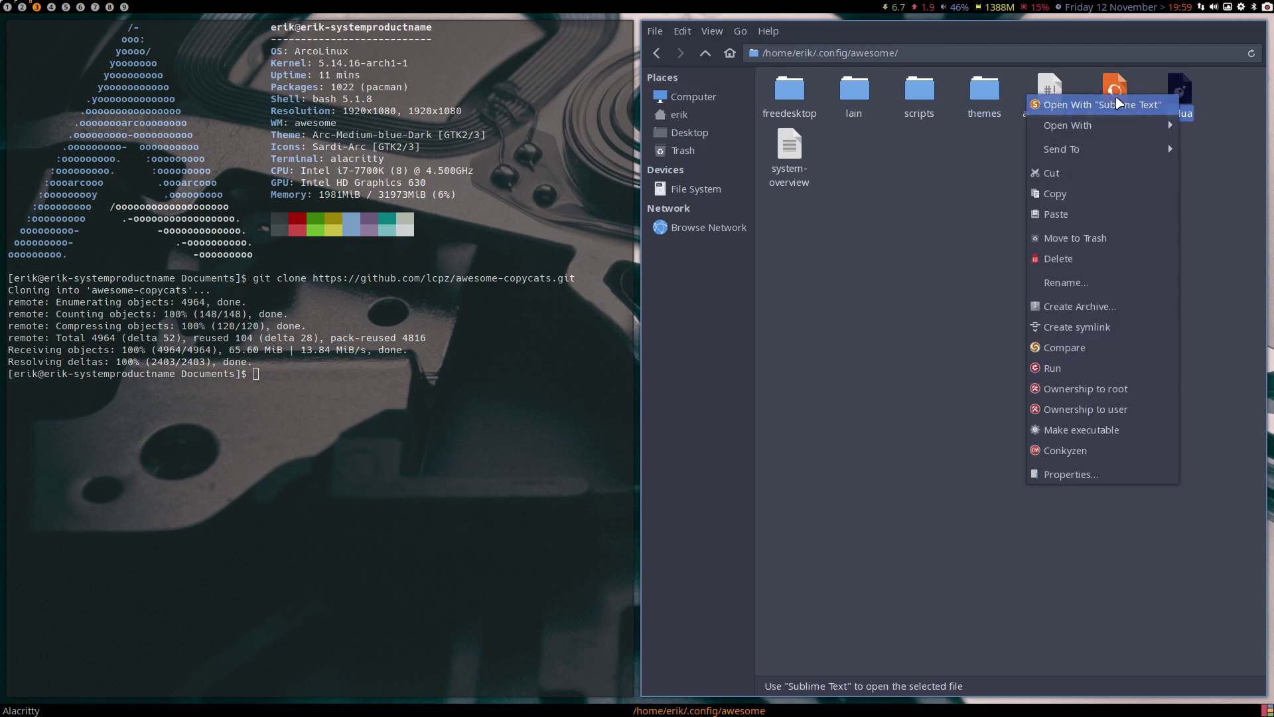
left_click(1119, 104)
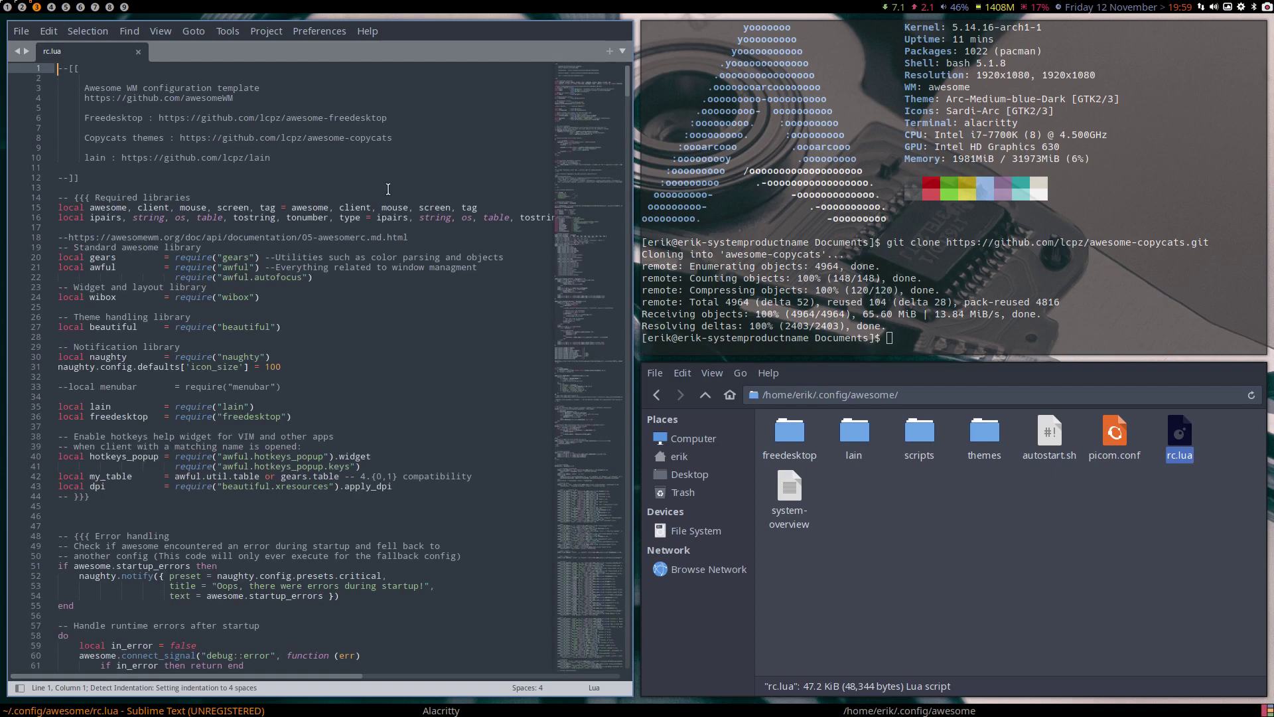
scroll(315, 217, "down", 20)
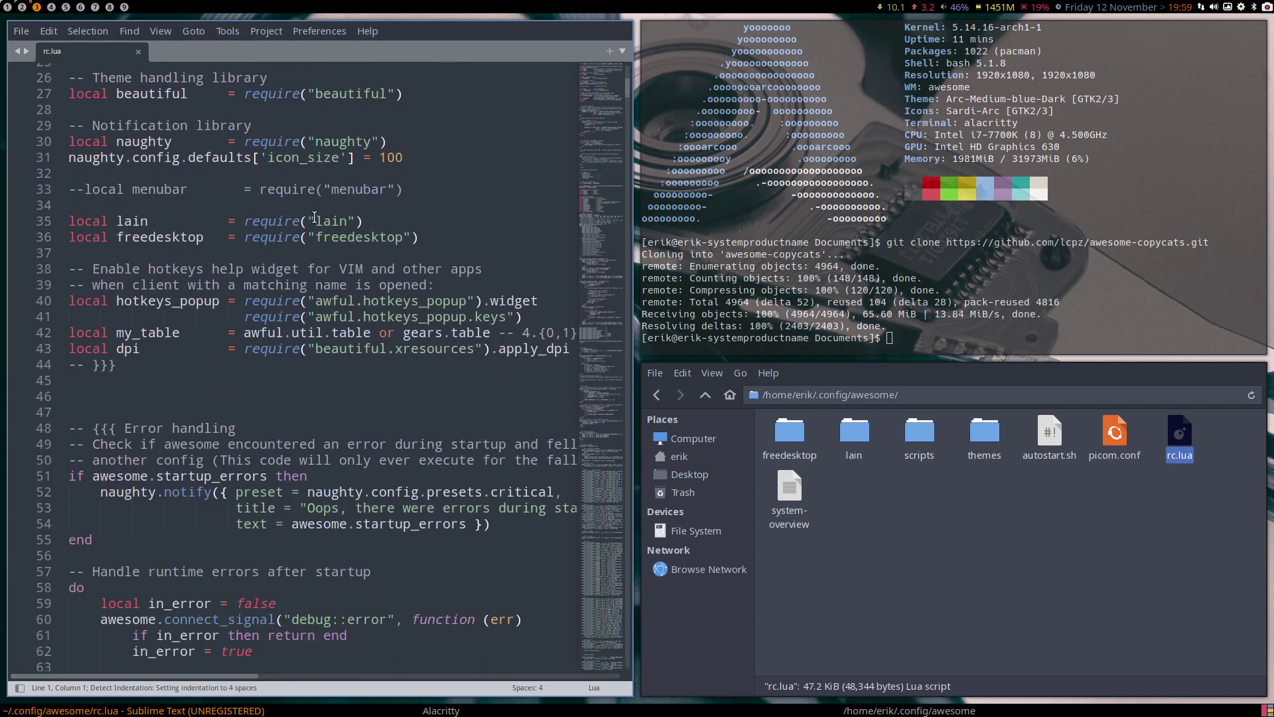
scroll(314, 217, "down", 8)
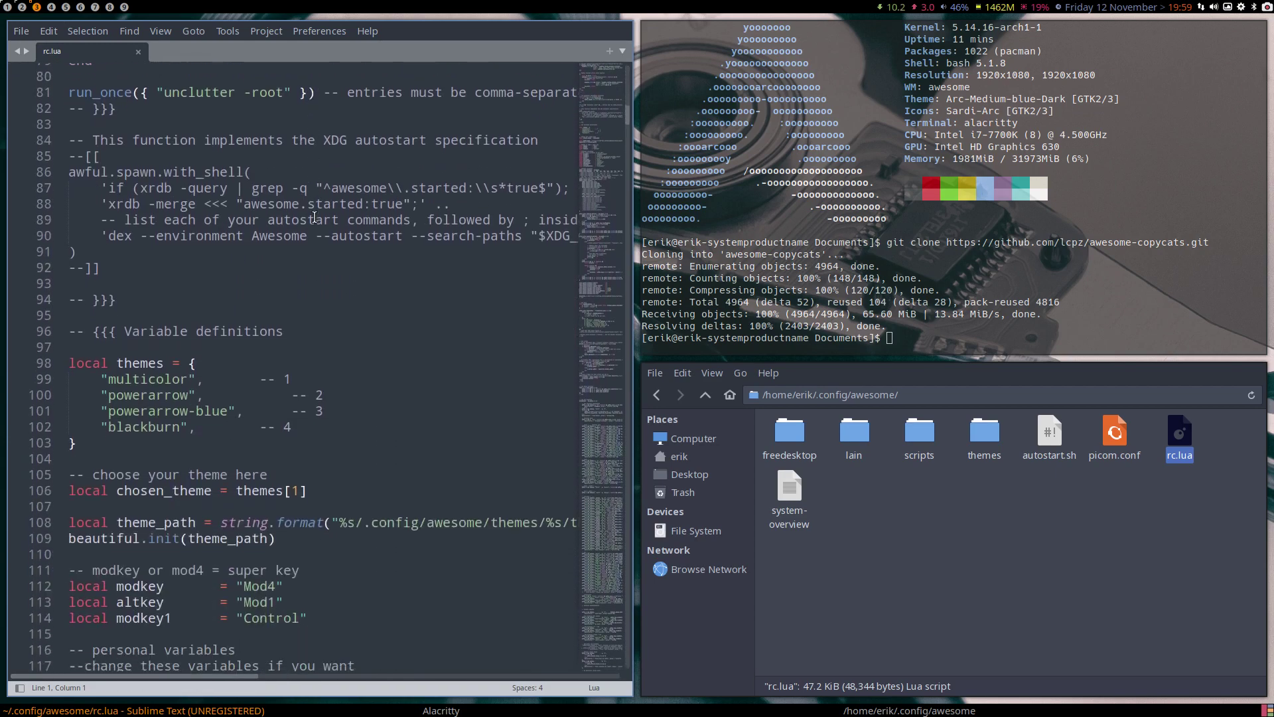
scroll(179, 290, "up", 1)
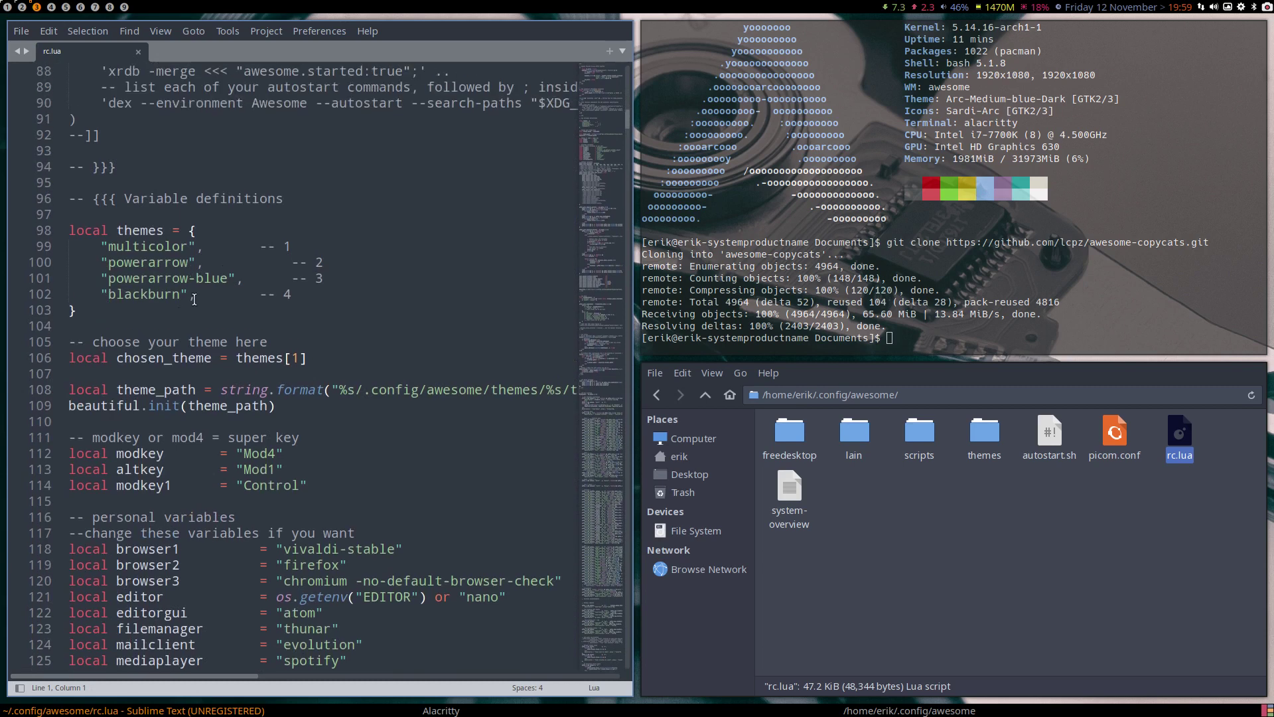
Step: Duplicate the "blackburn" line at the end of the themes list and number the copy 5
left_click_drag(341, 295, 53, 296)
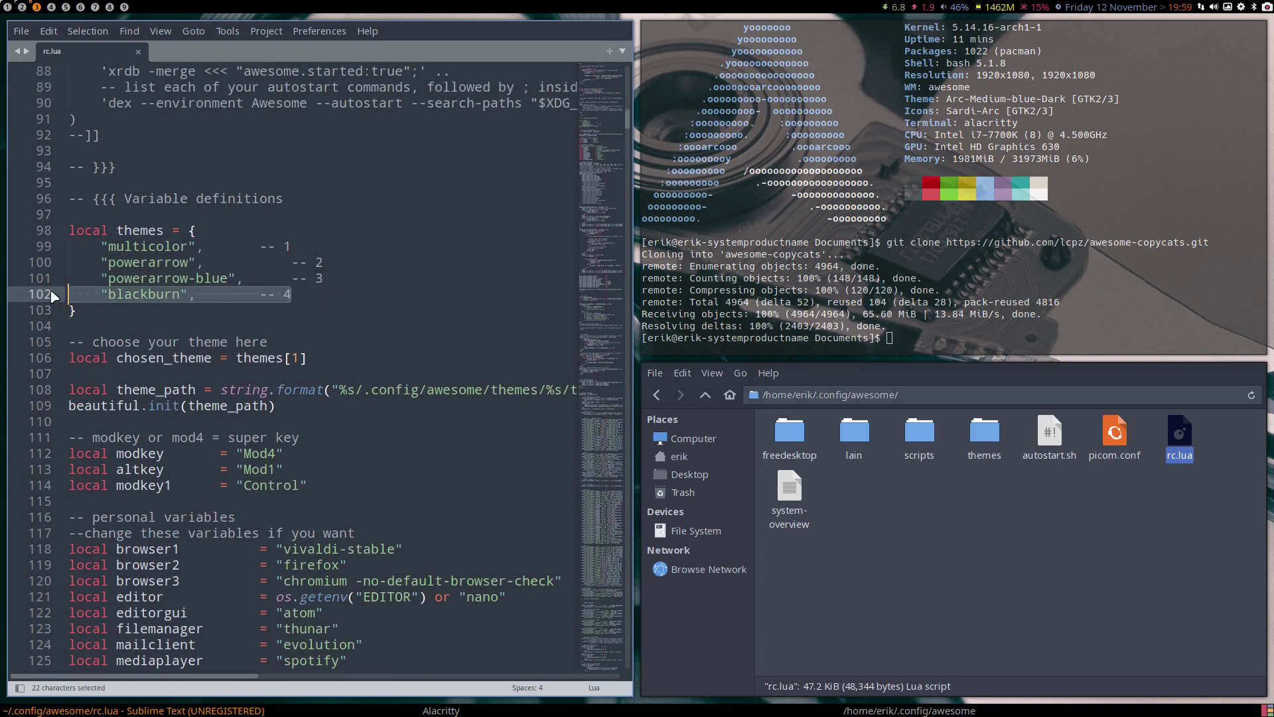
key("ctrl+c")
left_click(74, 307)
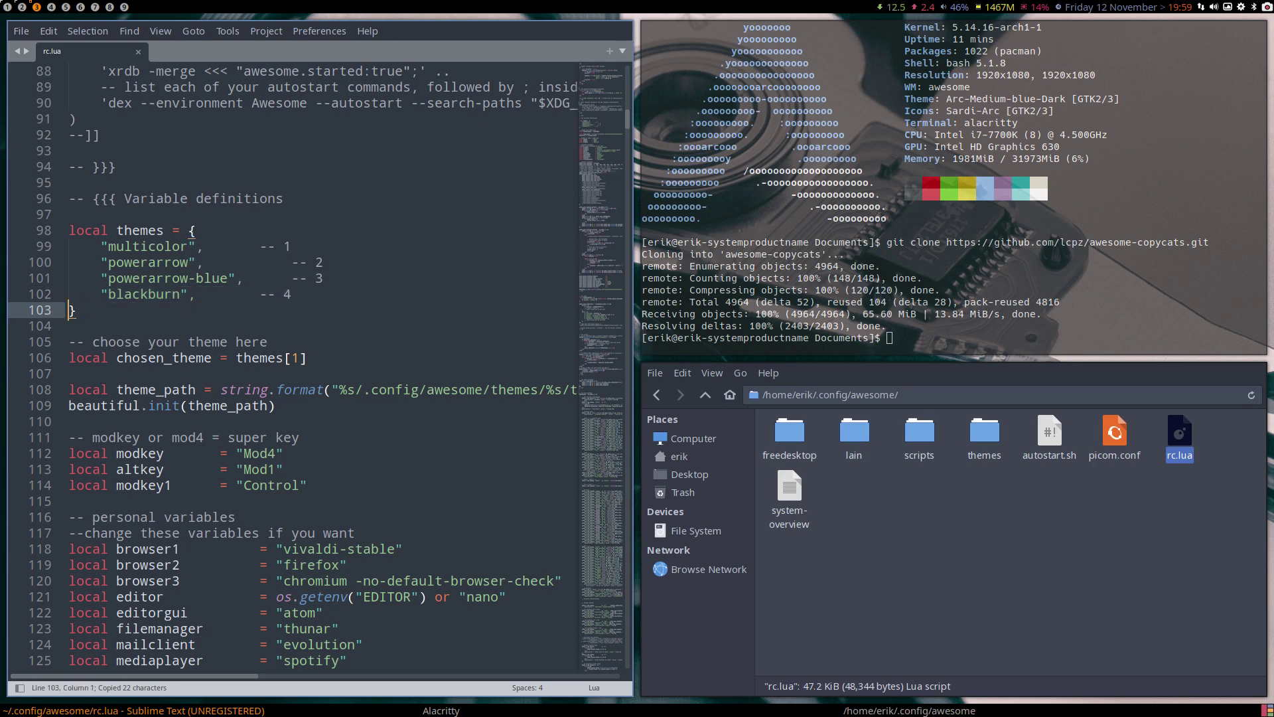
key("ctrl+v")
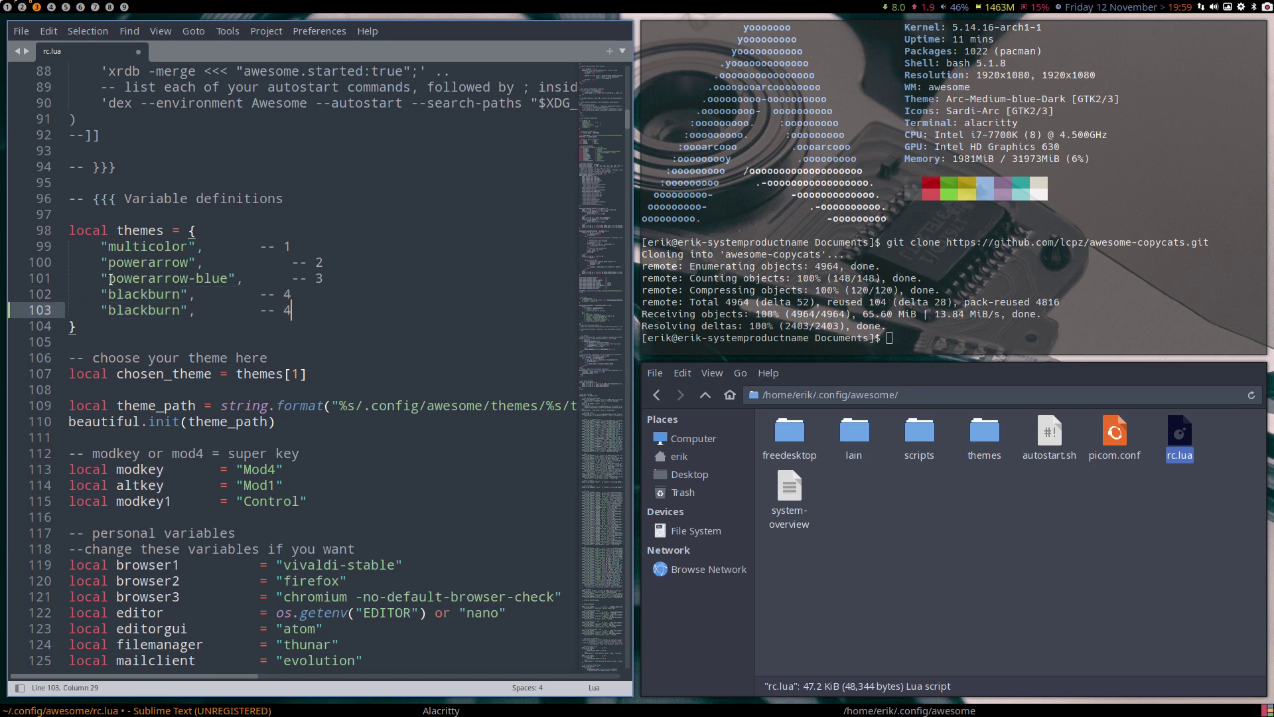
key("BackSpace")
type("5")
Step: Rename the fifth entry in the themes list to "copland", matching its theme folder, and save rc.lua
double_click(143, 310)
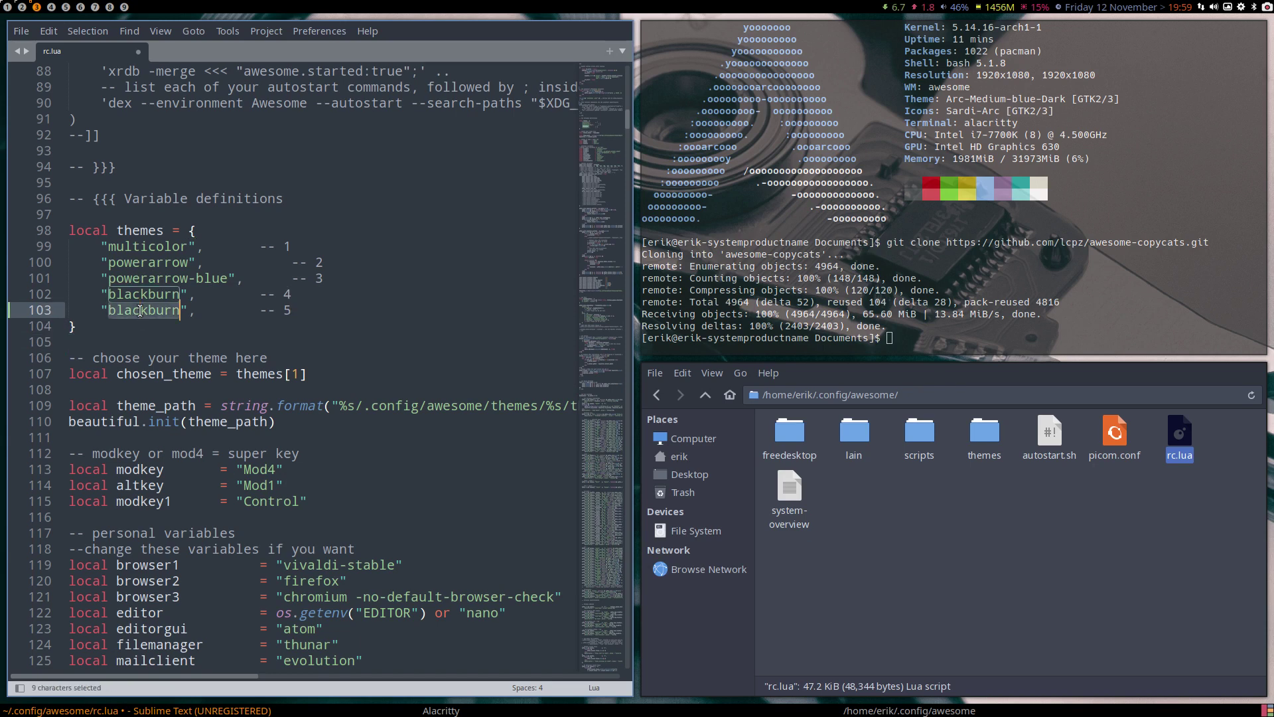
double_click(997, 443)
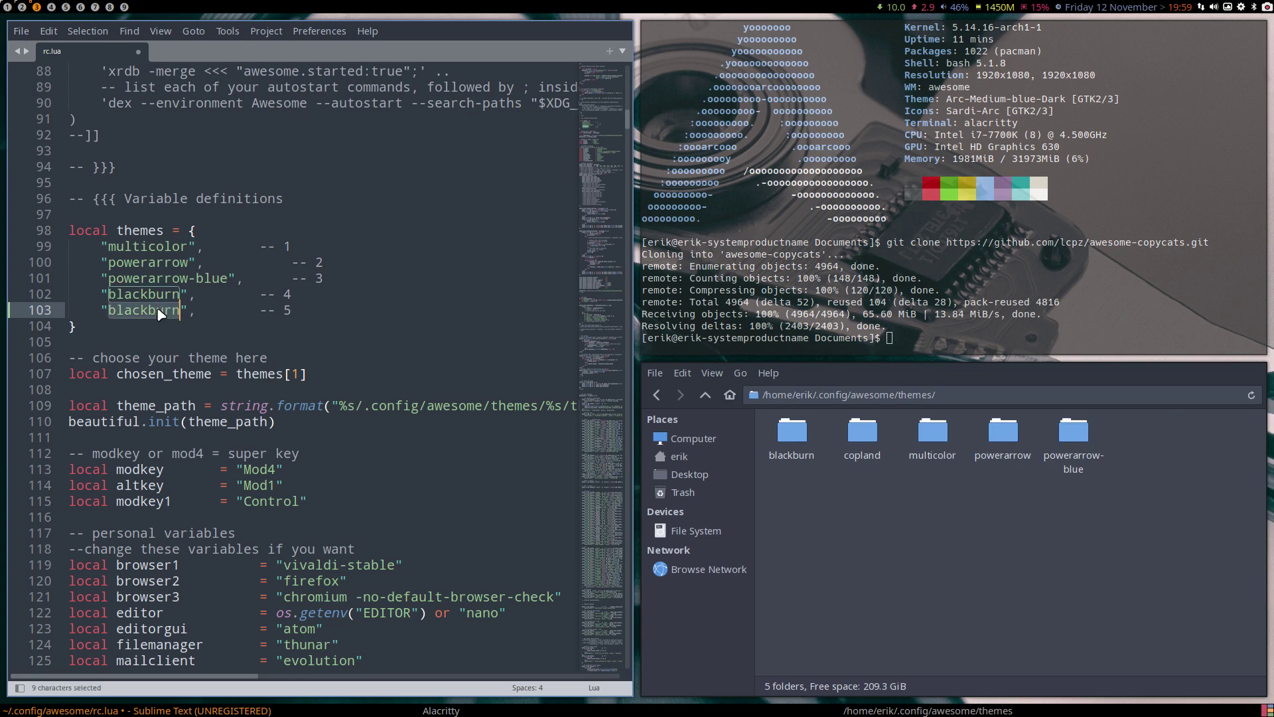
type("copland")
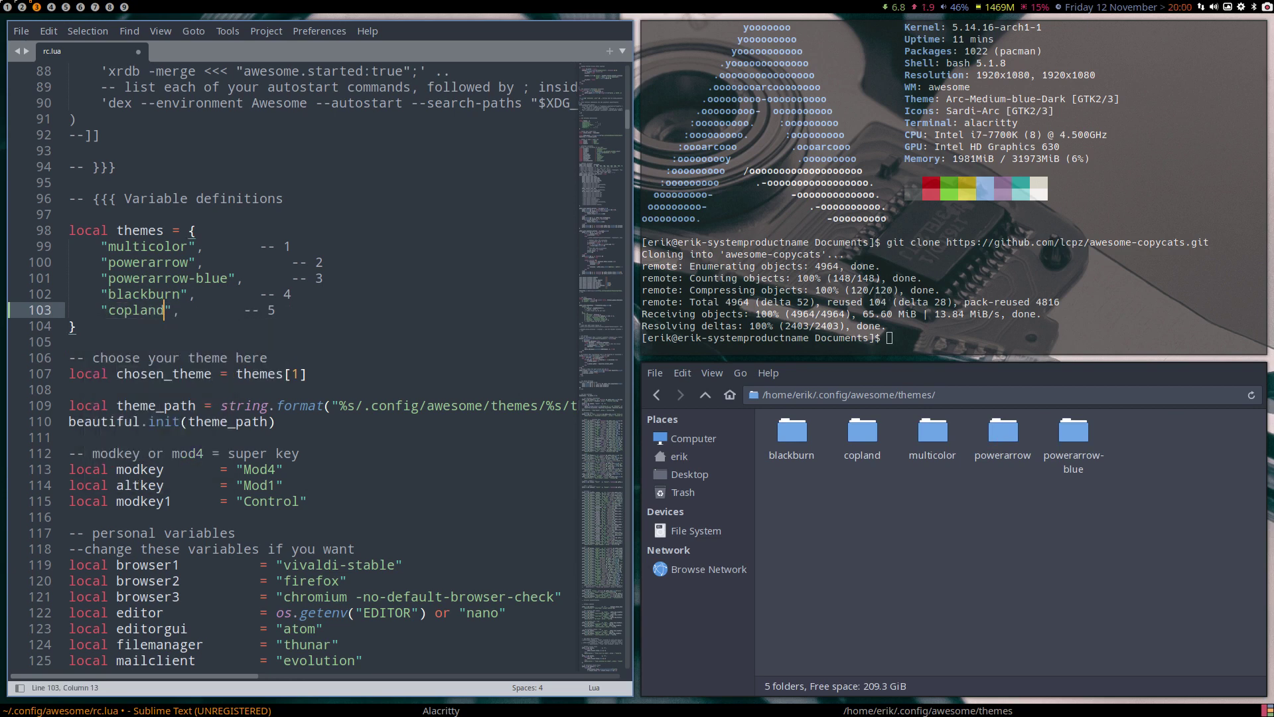
key("ctrl+s")
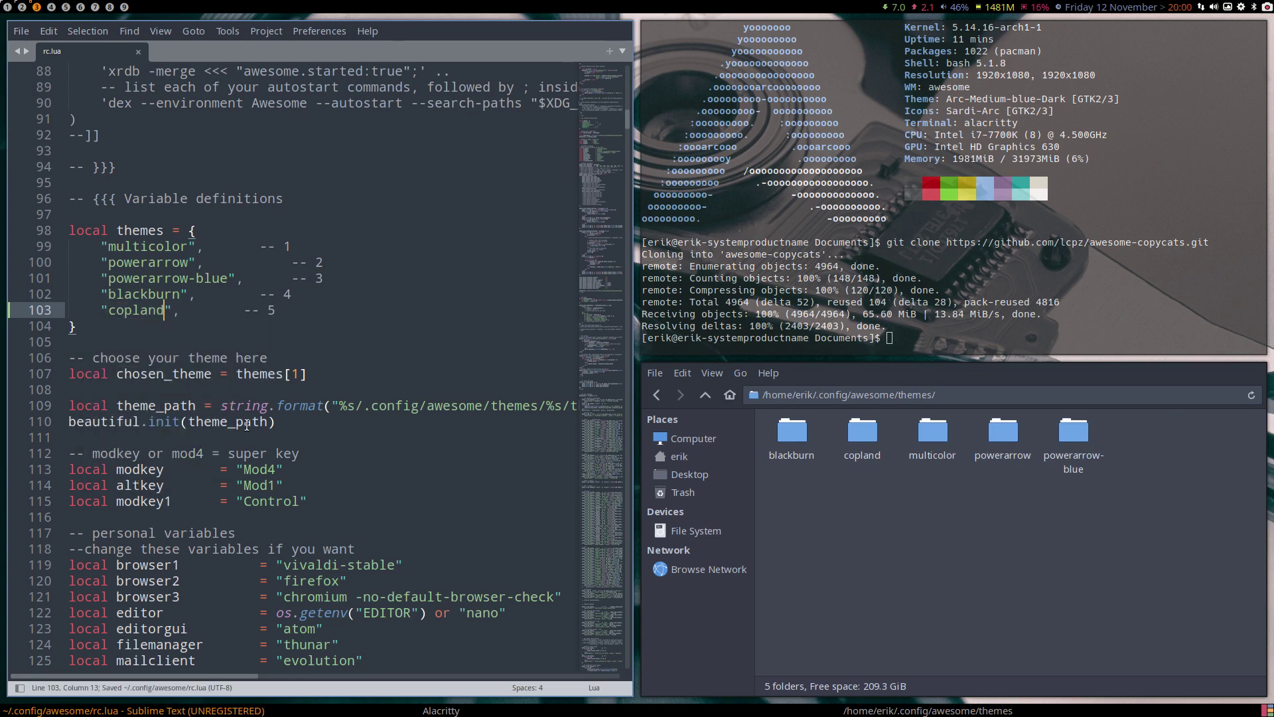
Step: Set chosen_theme to themes[5] in rc.lua and restart Awesome to load the copland theme
left_click(299, 373)
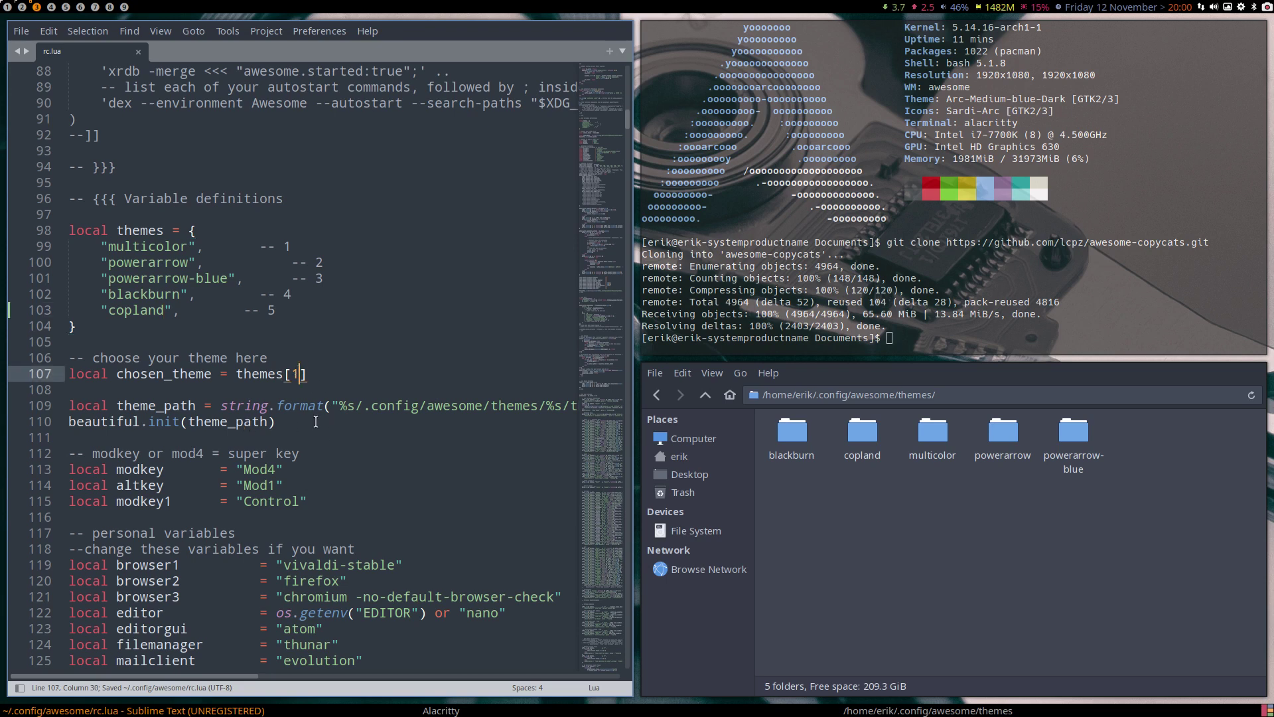
key("BackSpace")
type("5")
key("super+ctrl+r")
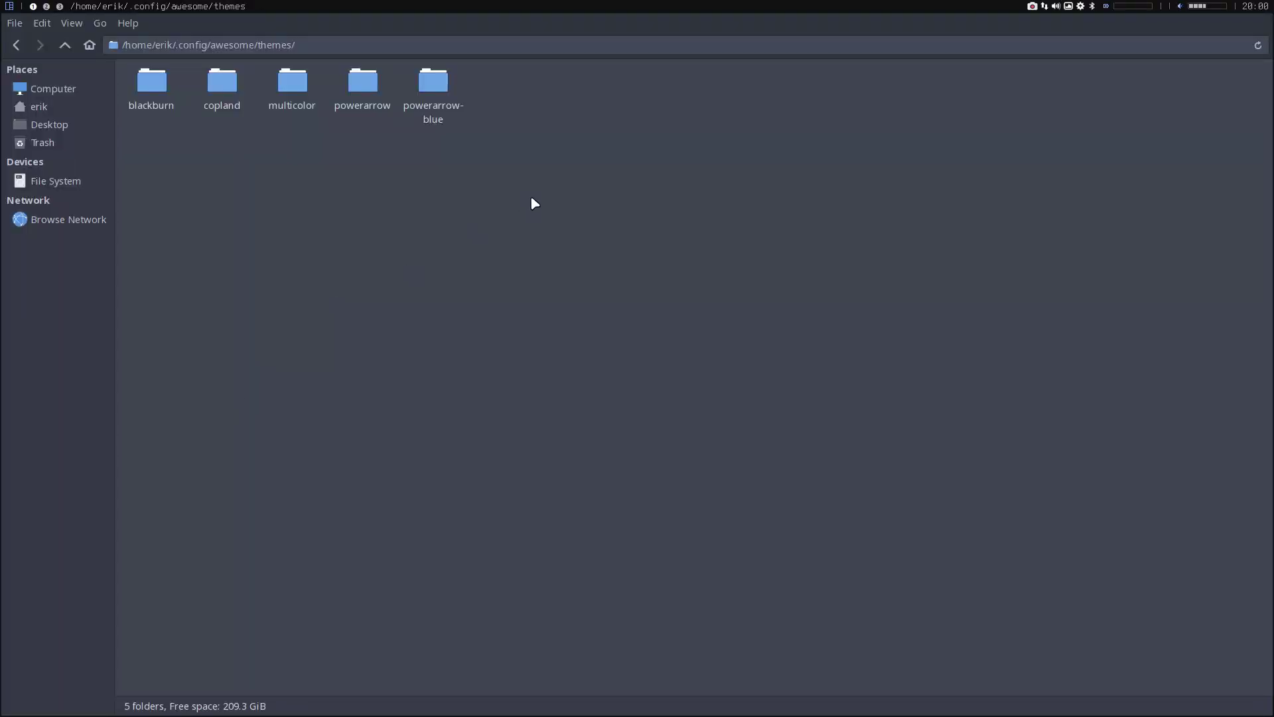
Step: Open and close a test terminal window, and open theme.lua from the copland theme folder
key("super+Return")
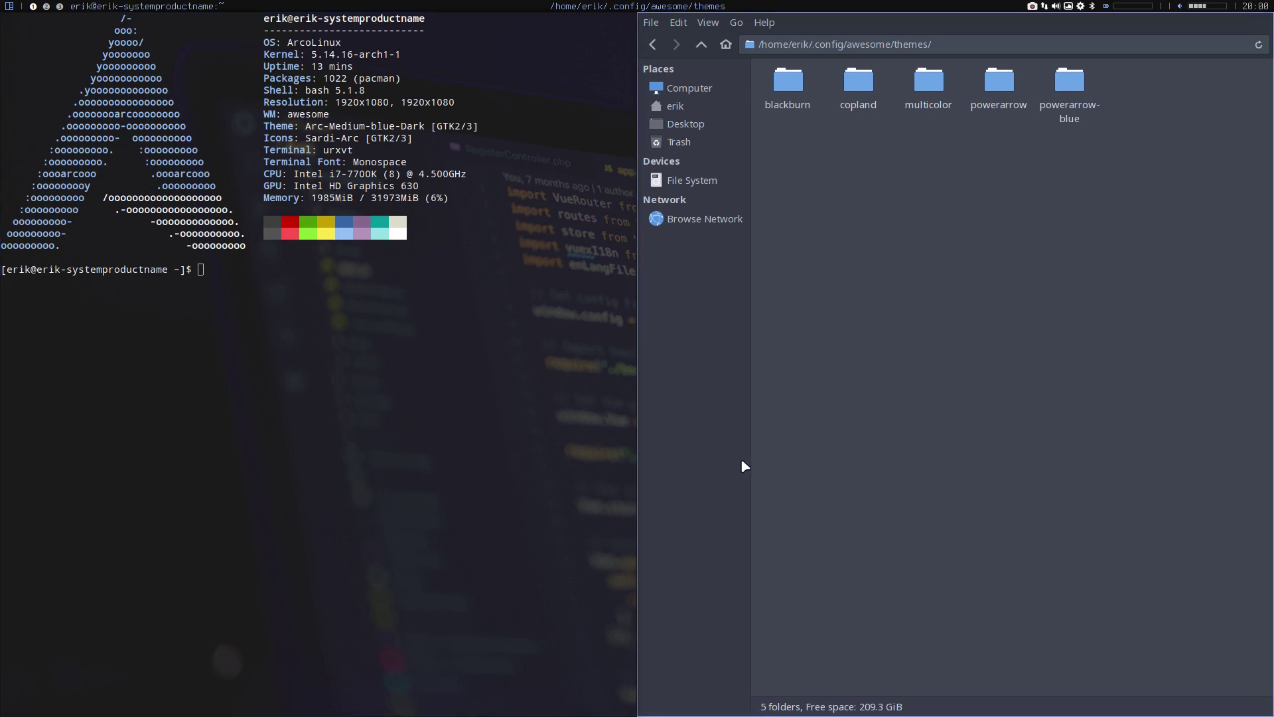
double_click(858, 83)
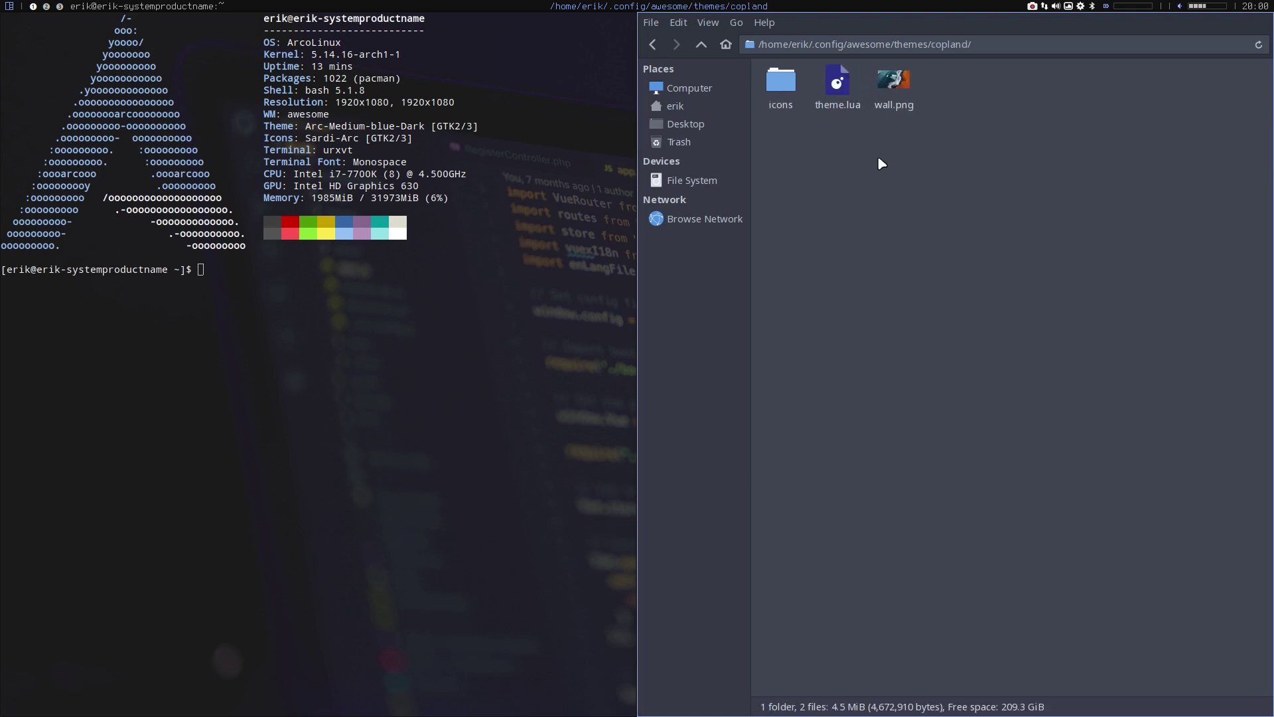
double_click(838, 83)
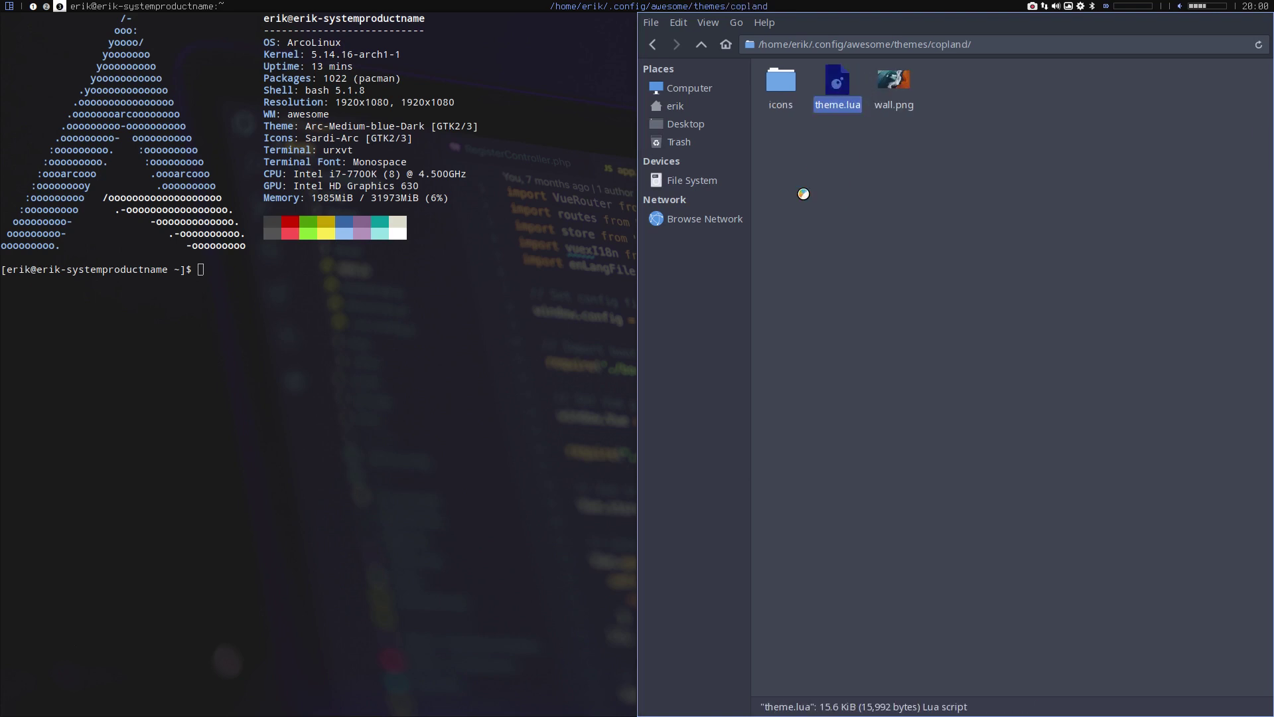
key("super+shift+c")
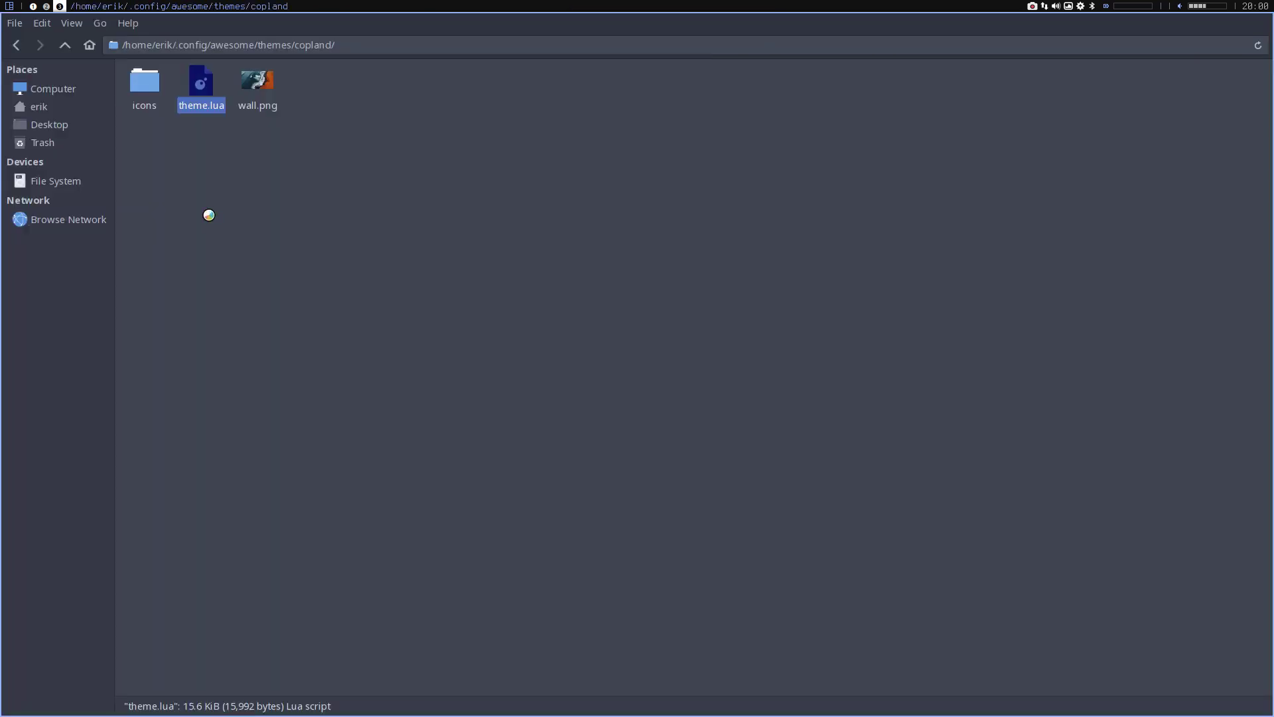
key("alt+e")
key("Escape")
mouse_move(1255, 6)
left_click(41, 22)
left_click(99, 108)
Step: Find the workspace where Sublime Text holds theme.lua and show the editor full screen with text enlarged two steps
left_click(46, 6)
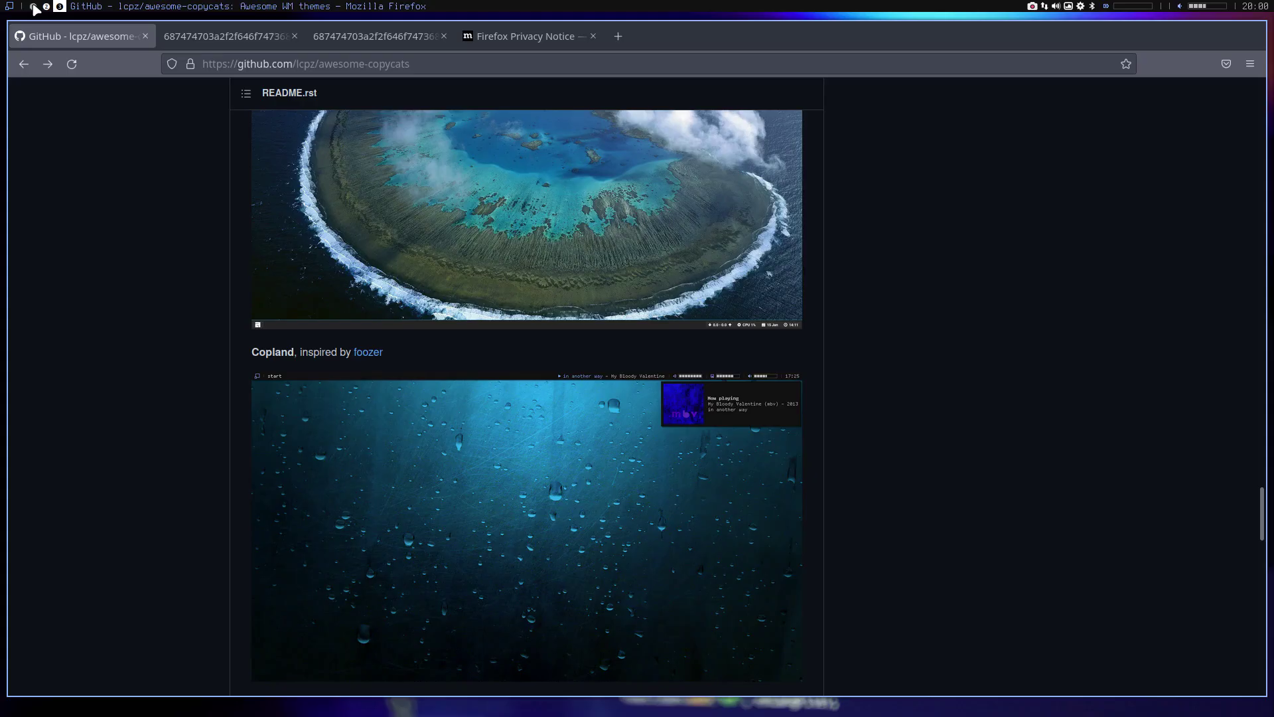
left_click(34, 6)
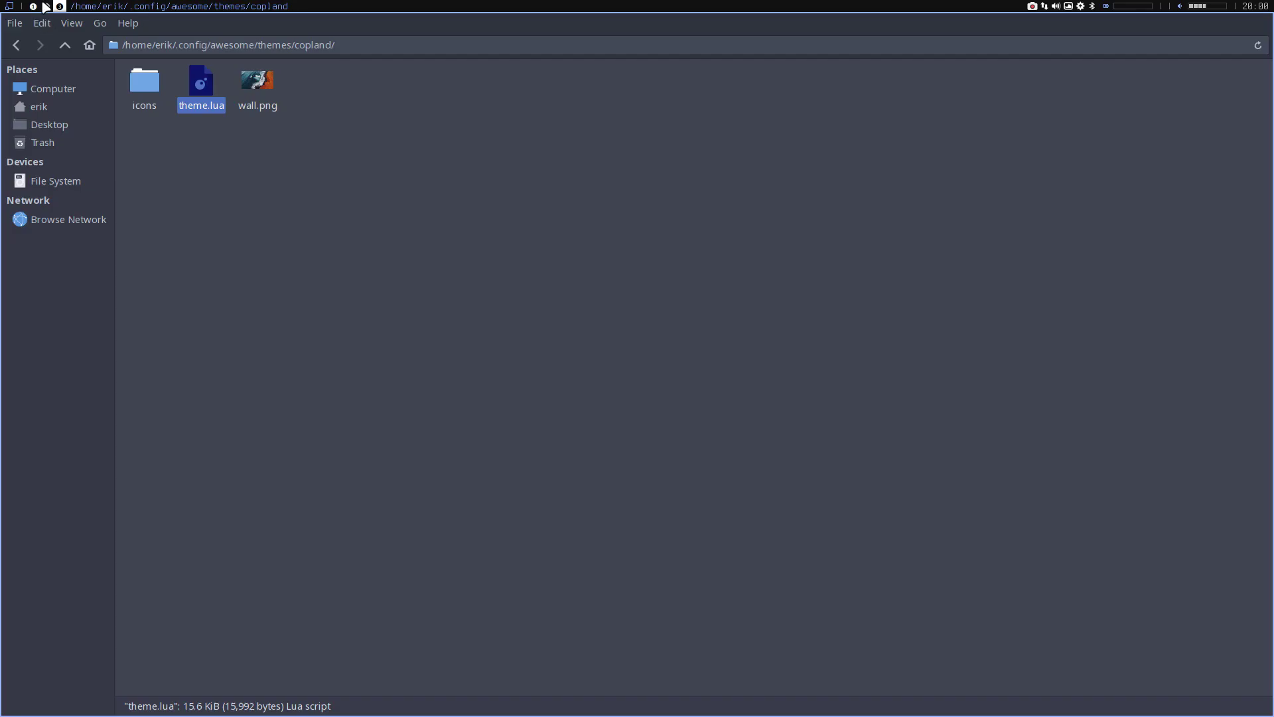
left_click(59, 7)
left_click(33, 7)
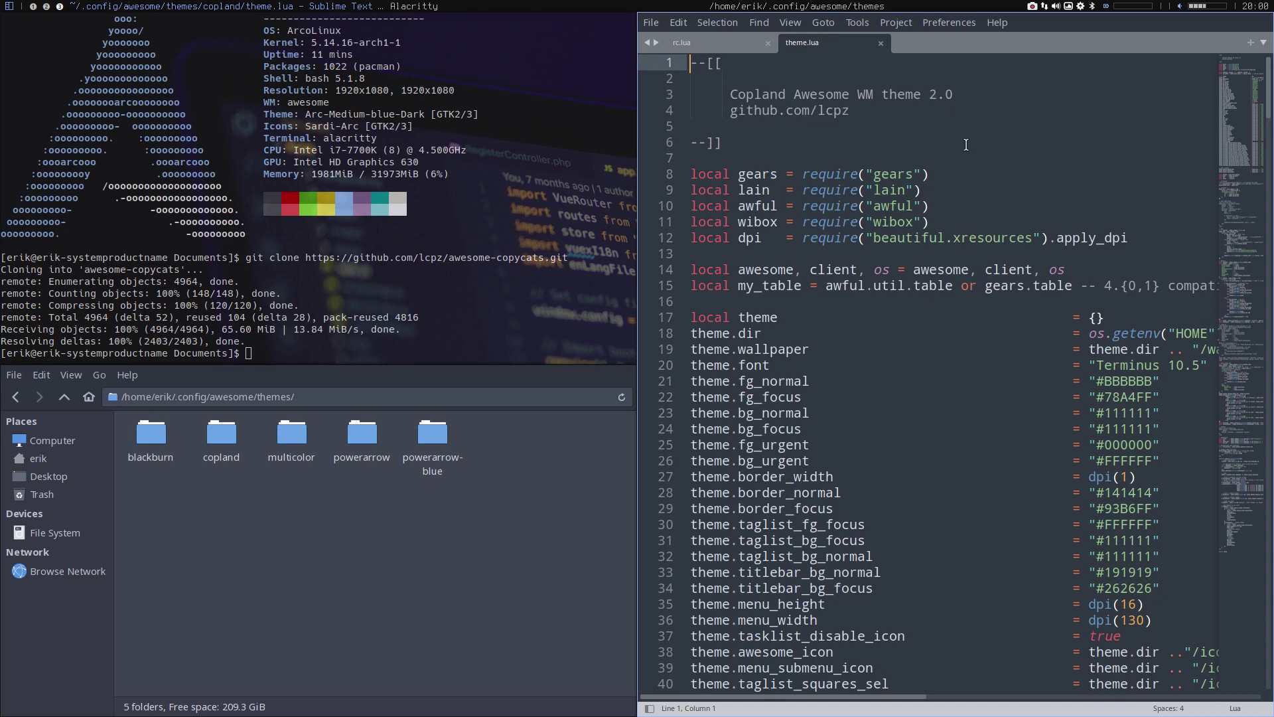
scroll(967, 162, "down", 1)
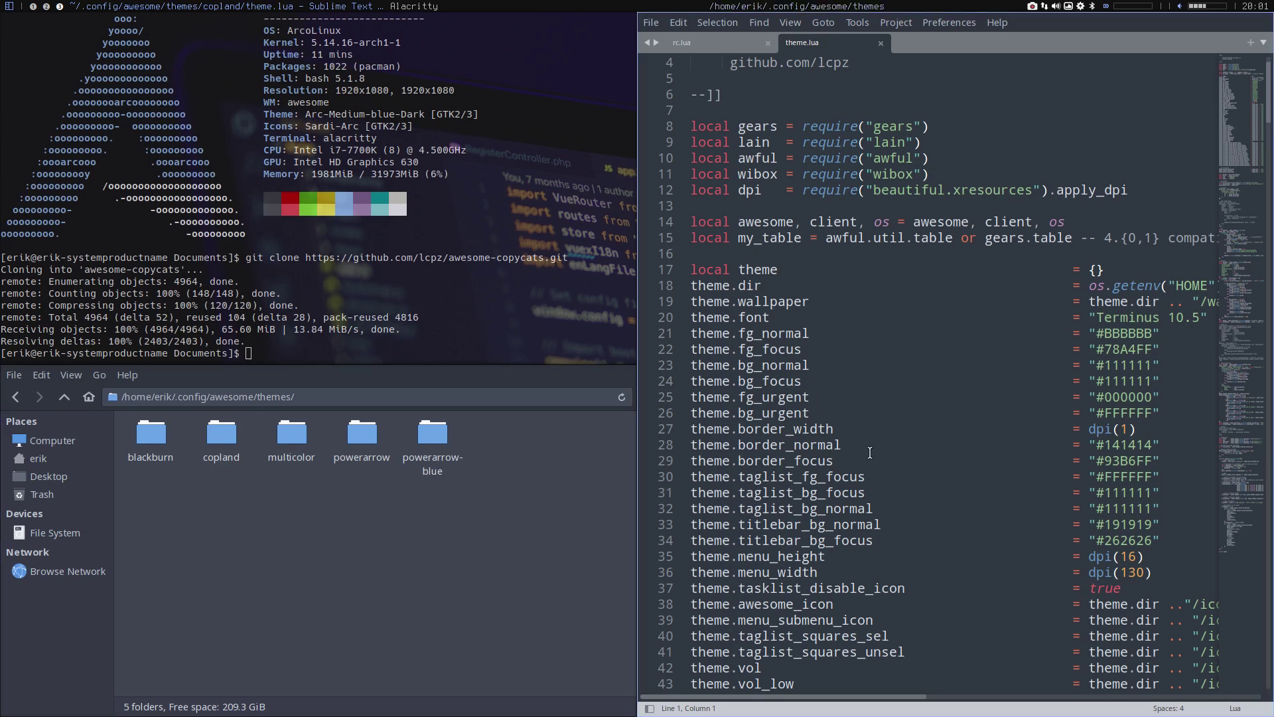
key("super+f")
key("ctrl+equal")
key("ctrl+equal")
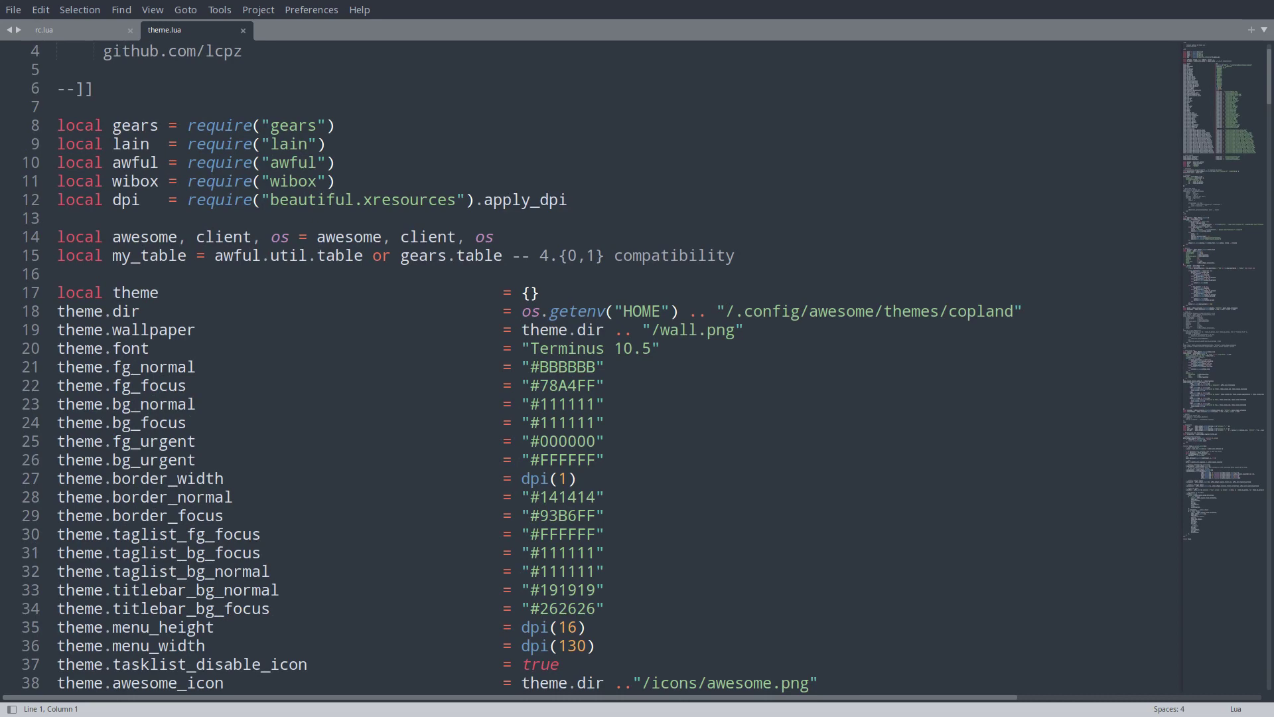
Step: Bring up the drop-down terminal and begin a package installation command with sudo pacman -S
key("super+z")
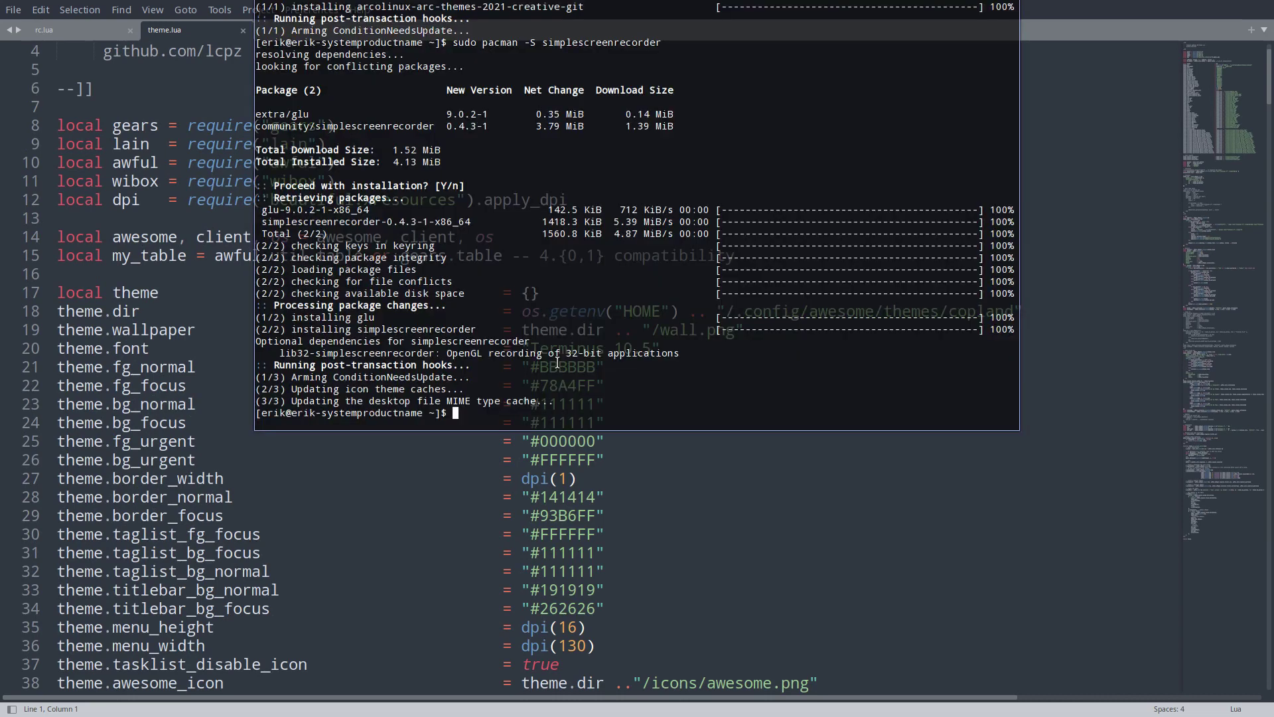
type("sudo pacman -")
type("S ttf")
type("-term")
key("BackSpace")
key("BackSpace")
key("BackSpace")
type("ibetan-machine")
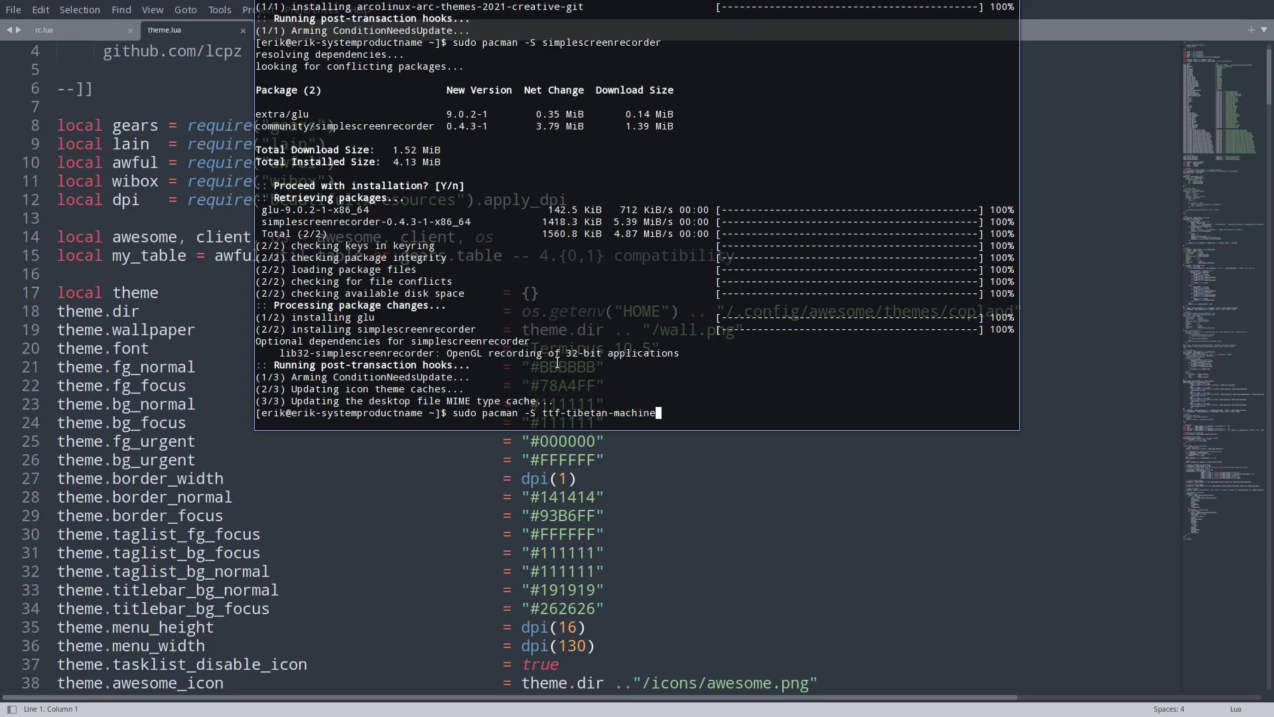
key("BackSpace")
key("BackSpace")
key("BackSpace")
key("BackSpace")
key("BackSpace")
key("BackSpace")
key("BackSpace")
key("BackSpace")
key("BackSpace")
key("BackSpace")
key("BackSpace")
key("BackSpace")
key("BackSpace")
key("BackSpace")
key("BackSpace")
key("BackSpace")
key("BackSpace")
key("BackSpace")
key("BackSpace")
Step: Look up the packages starting with "ter", install terminus-font with the sudo password, and hide the drop-down terminal
type("ter")
key("Tab")
key("Tab")
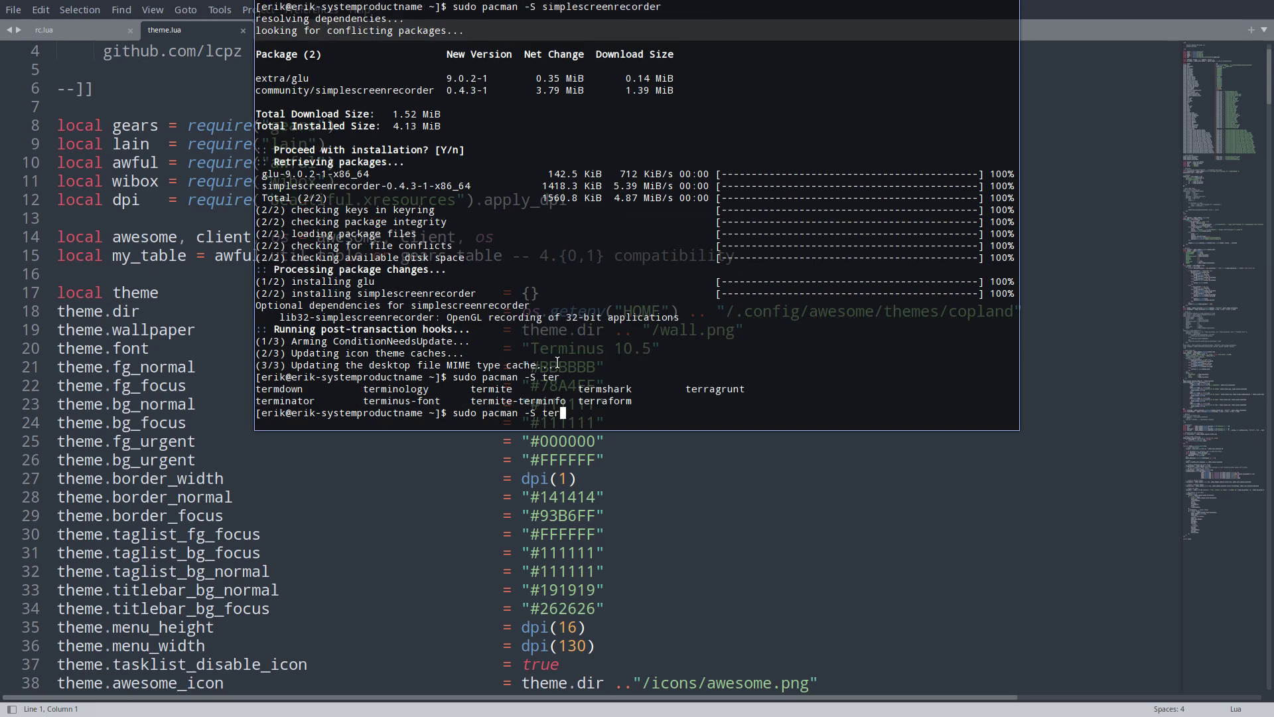
type("minus-font")
key("Return")
key("Return")
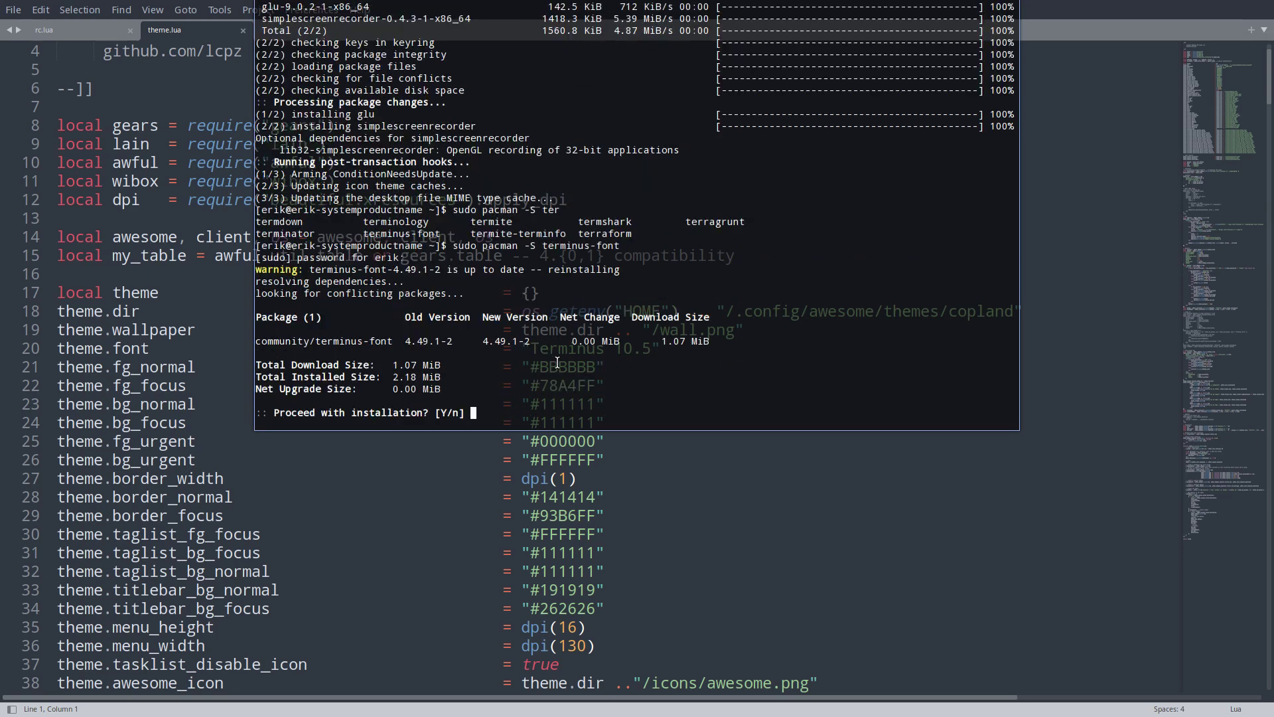
key("Return")
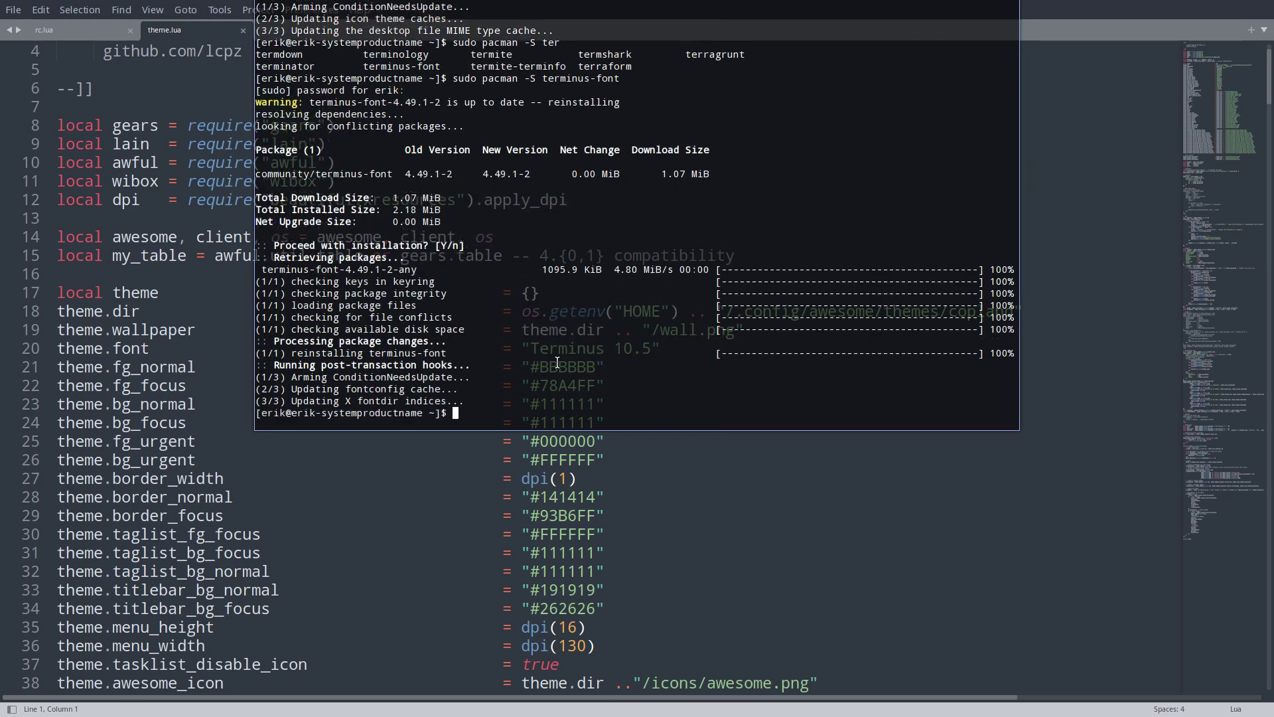
key("super+z")
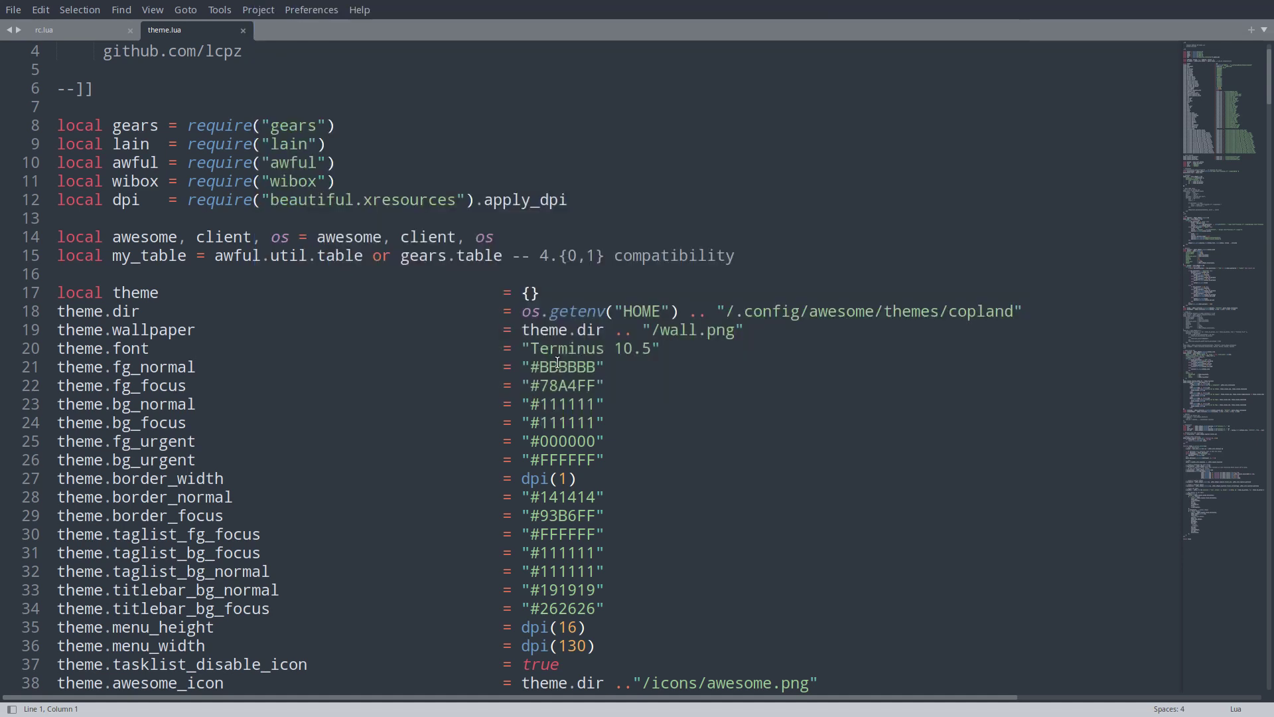
Step: Set theme.font in copland's theme.lua to "Terminus 12" and restart Awesome
left_click_drag(614, 347, 652, 349)
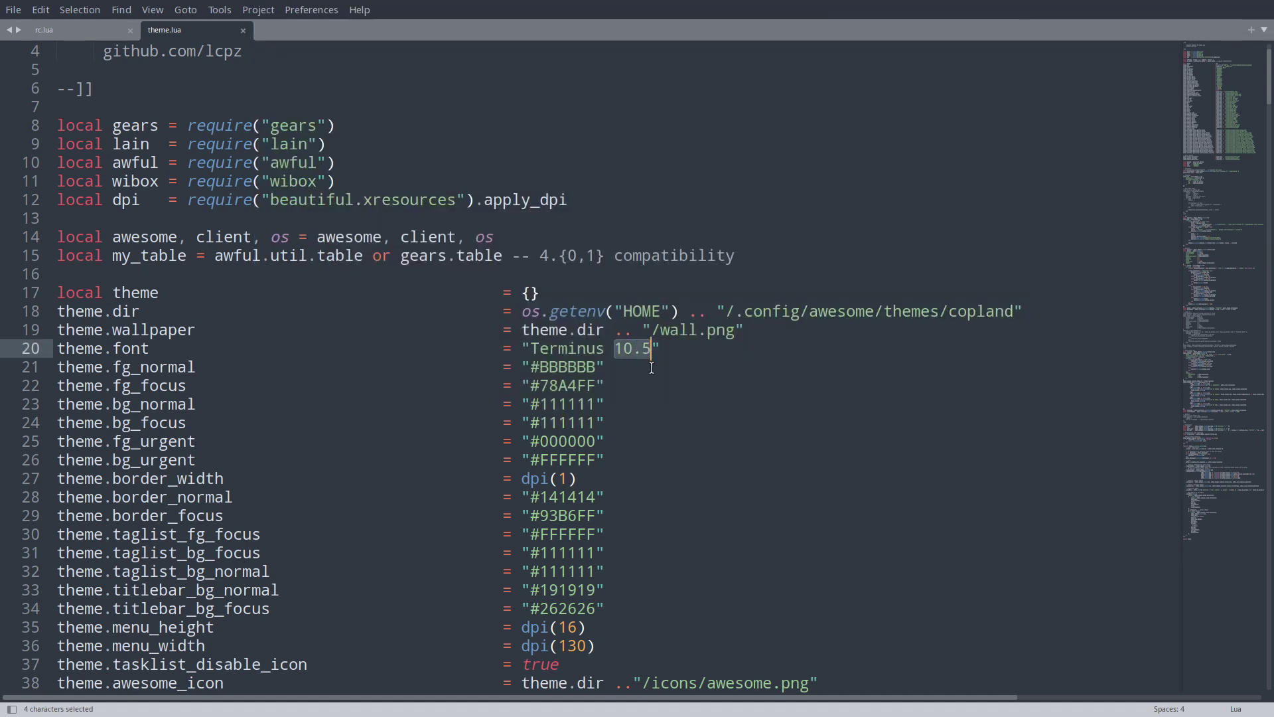
type("12")
key("super+ctrl+r")
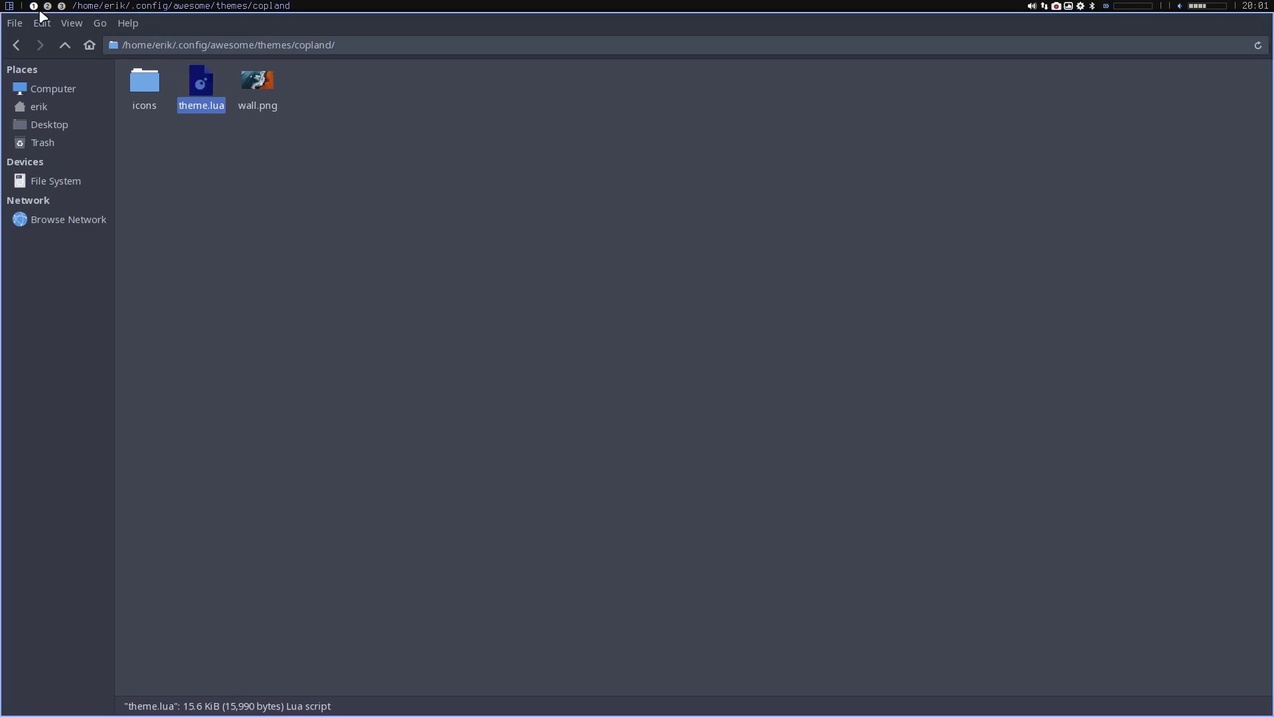
Step: Close the file manager window showing the copland folder and take the theme.lua editor out of full screen
left_click(239, 254)
key("super+shift+q")
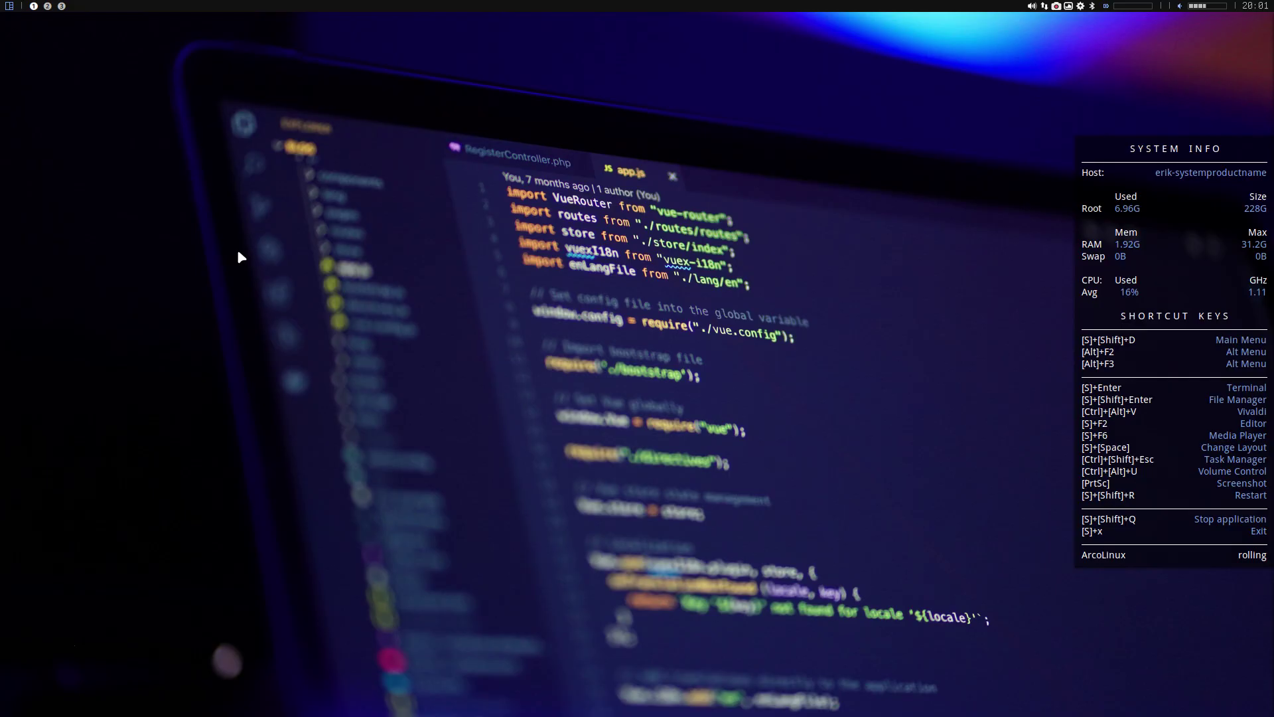
left_click(51, 6)
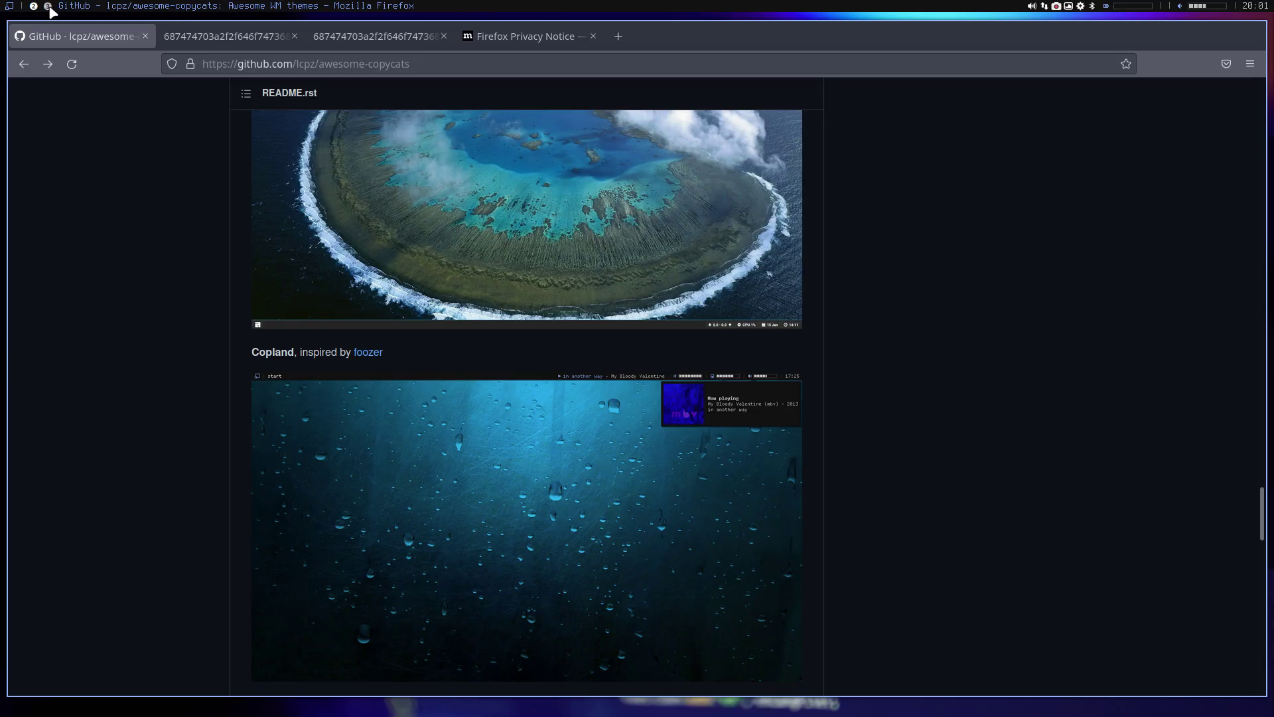
left_click(49, 6)
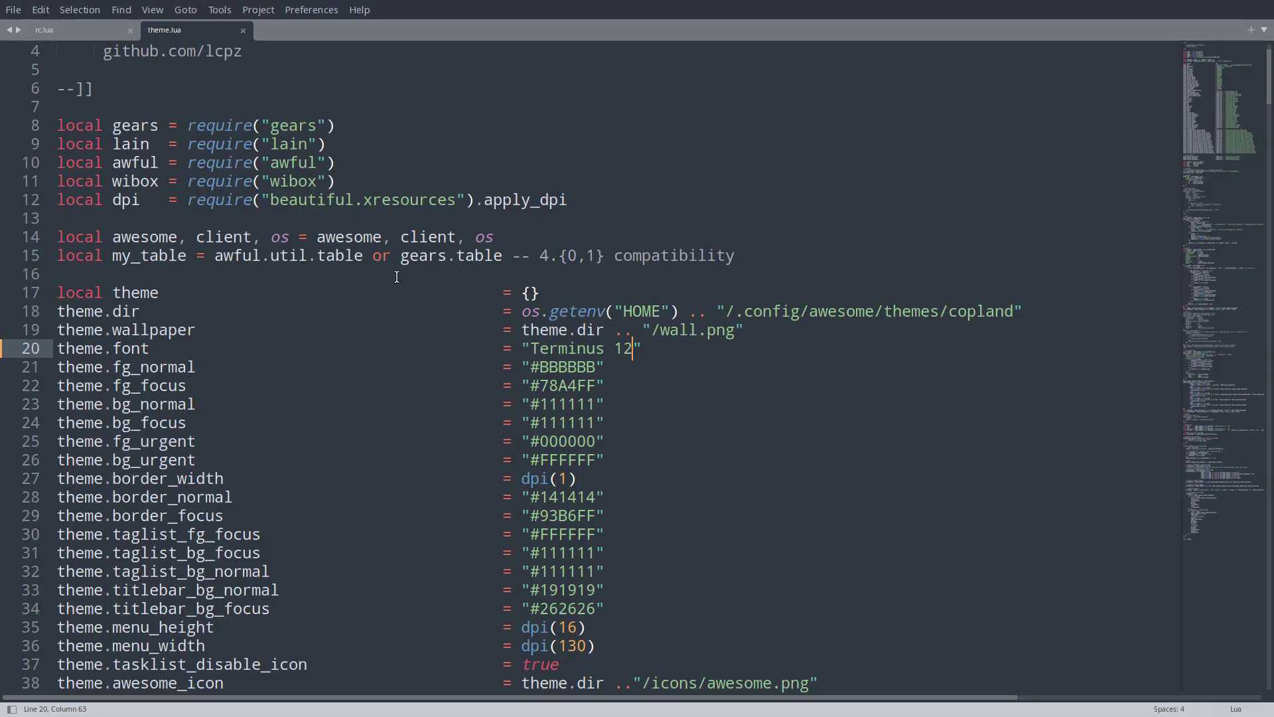
key("super+f")
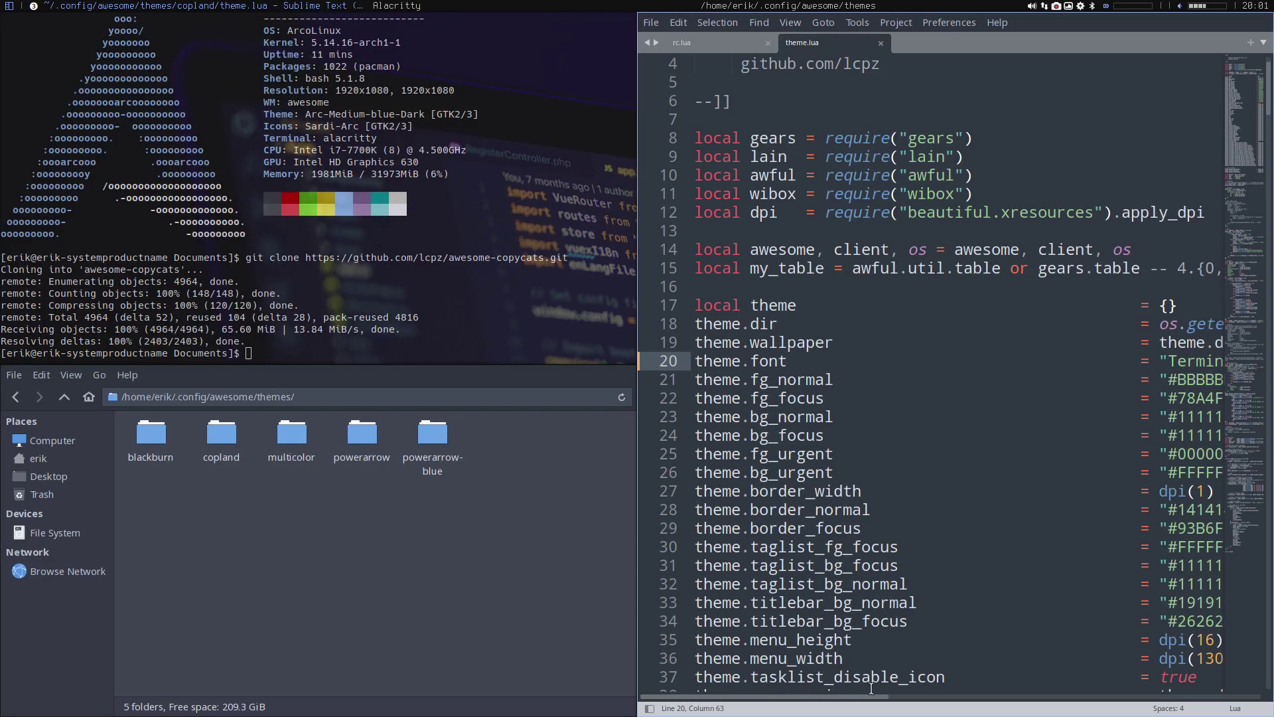
Step: Change theme.font to "Terminus 25", save theme.lua and restart Awesome to test the size
left_click_drag(871, 695, 1020, 685)
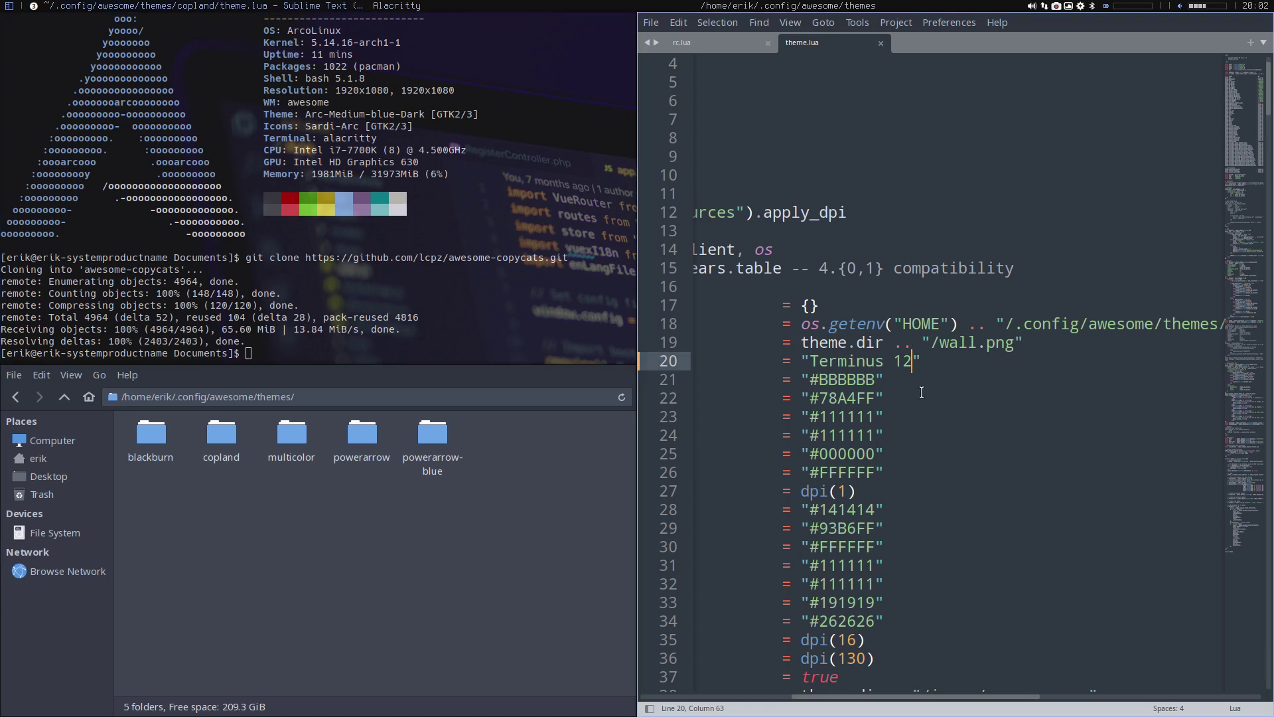
key("BackSpace")
key("BackSpace")
type("25")
key("ctrl+s")
key("super+shift+r")
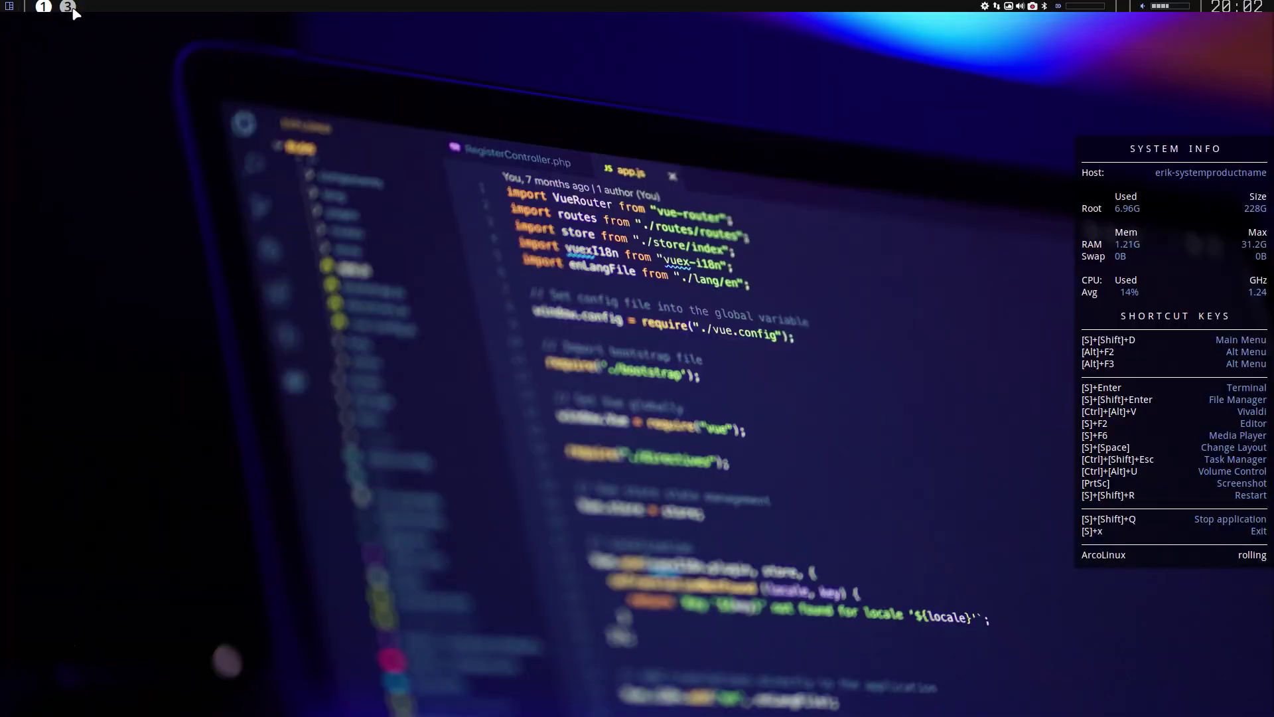
Step: Return to theme.lua, set the Terminus font size back to 12, save and restart Awesome
left_click(65, 7)
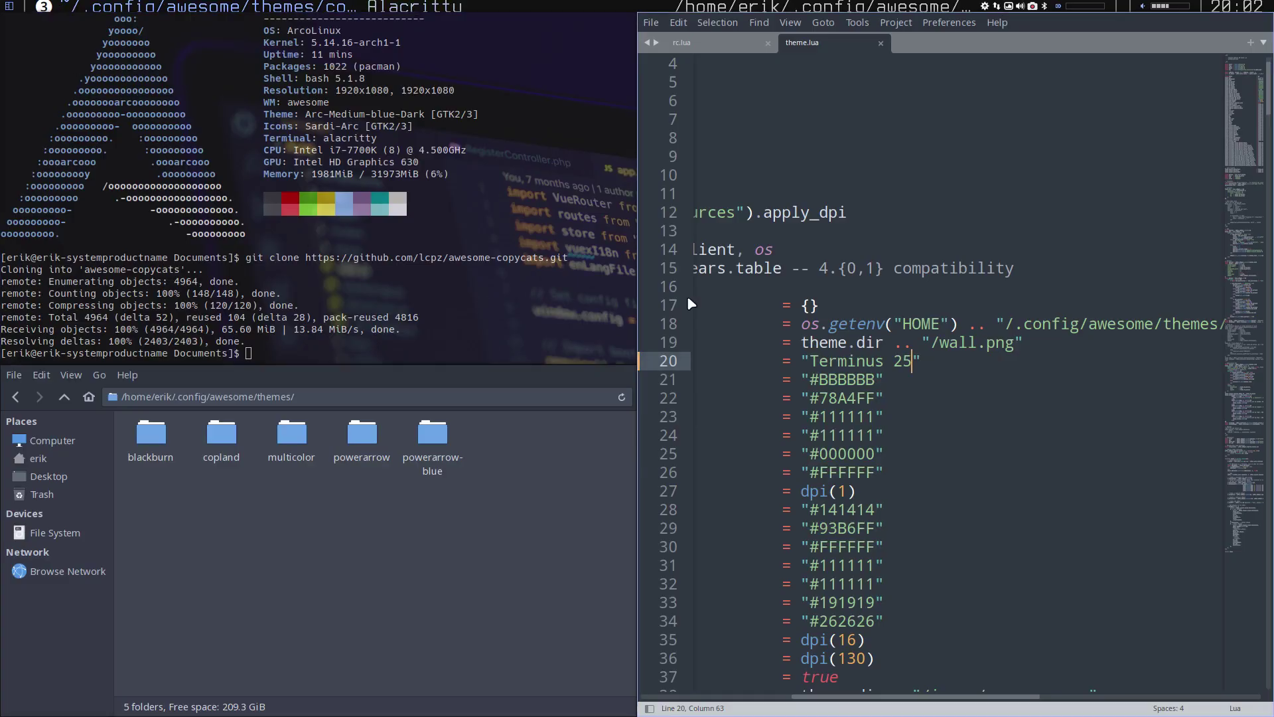
key("BackSpace")
key("BackSpace")
type("12")
key("ctrl+s")
key("super+shift+r")
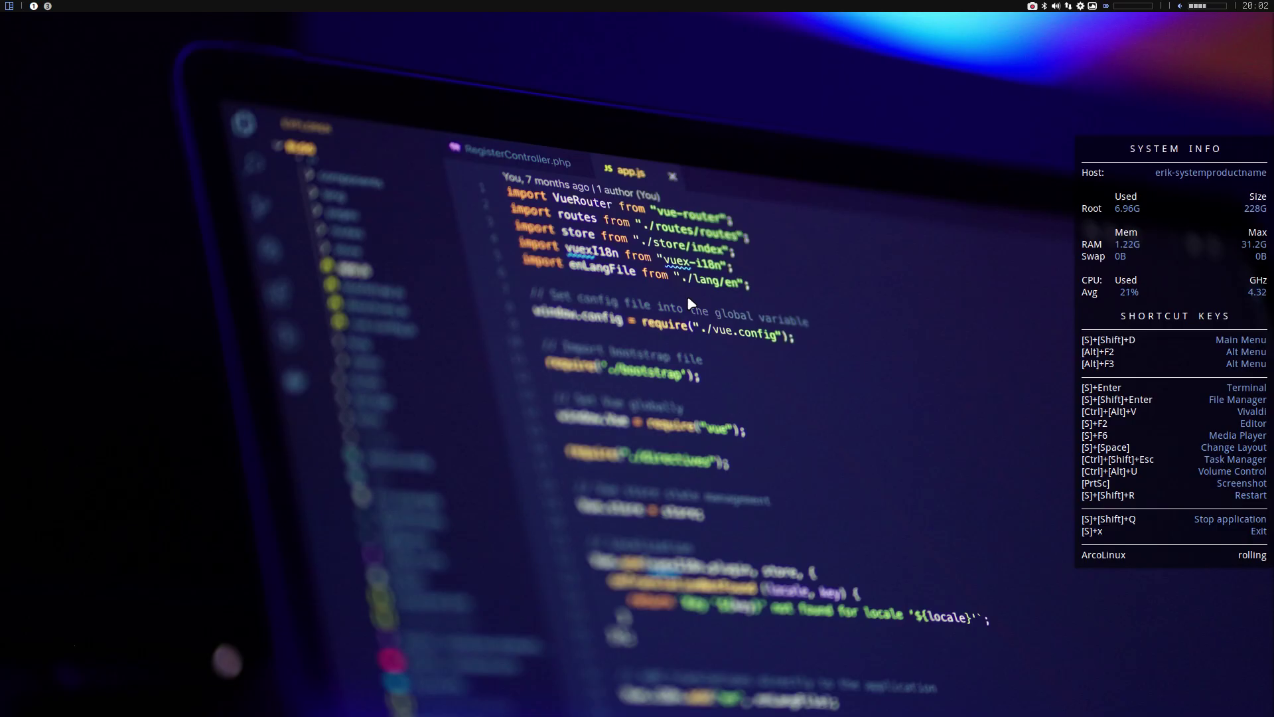
Step: Set theme.font to "Terminus 14" in theme.lua, save it and restart Awesome
left_click(55, 5)
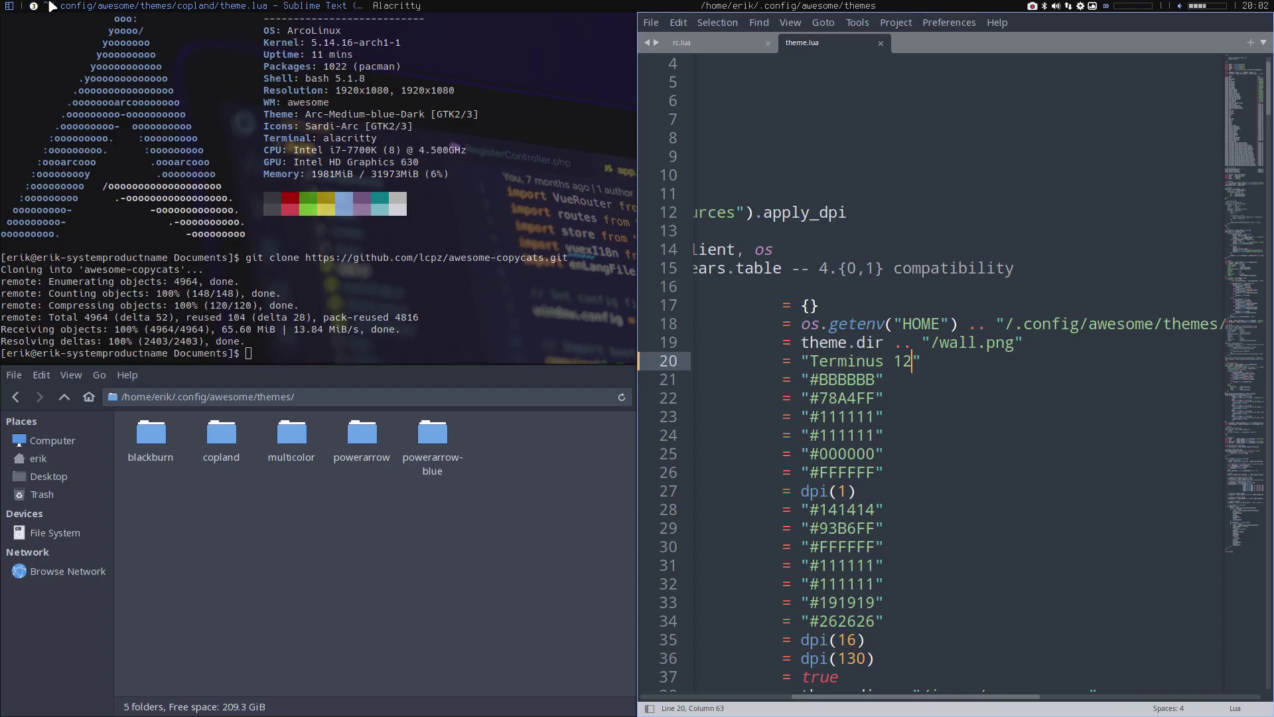
type("4")
key("ctrl+s")
key("super+shift+r")
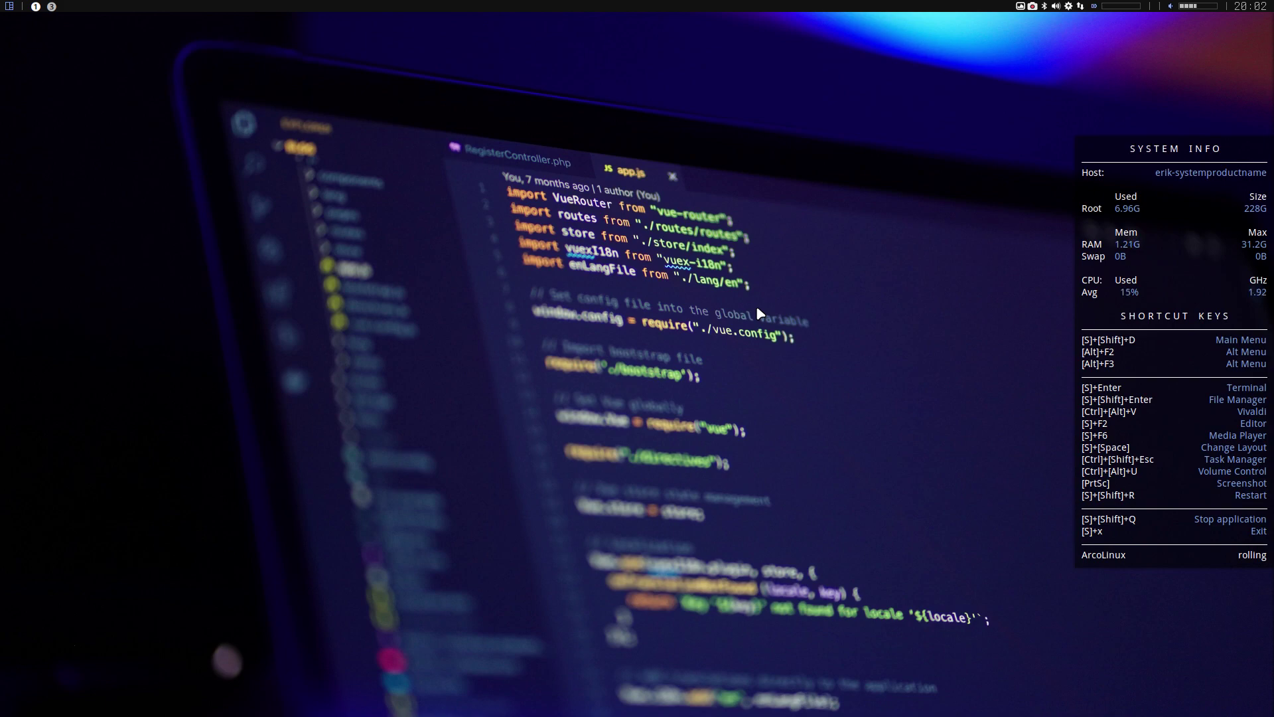
Step: Close the Sublime Text, terminal and file manager windows on the theme.lua workspace
left_click(52, 6)
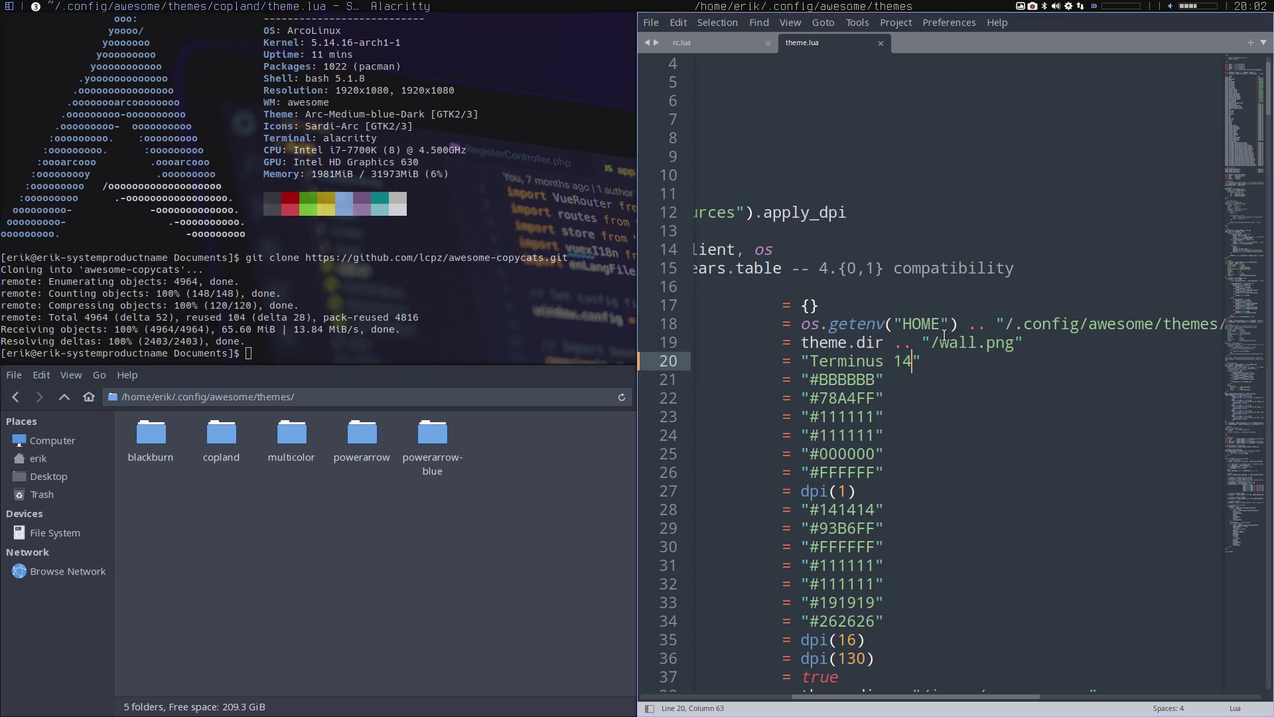
left_click_drag(831, 698, 680, 706)
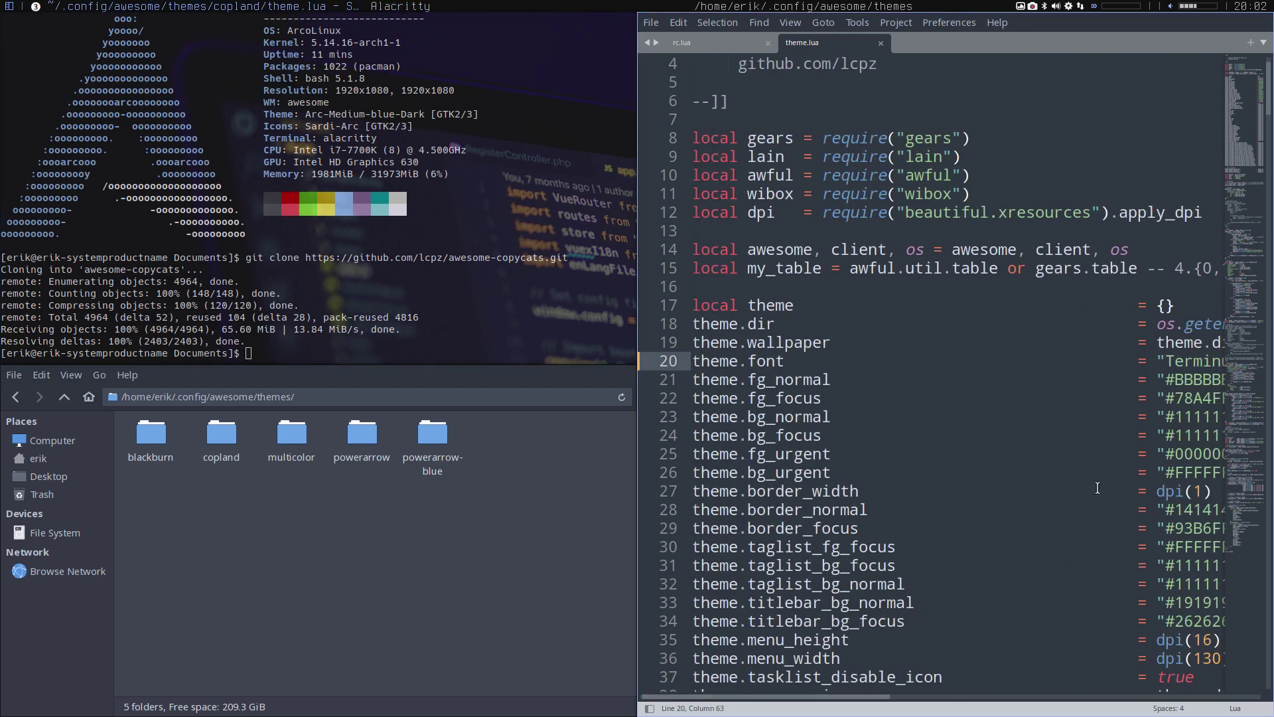
key("super+shift+q")
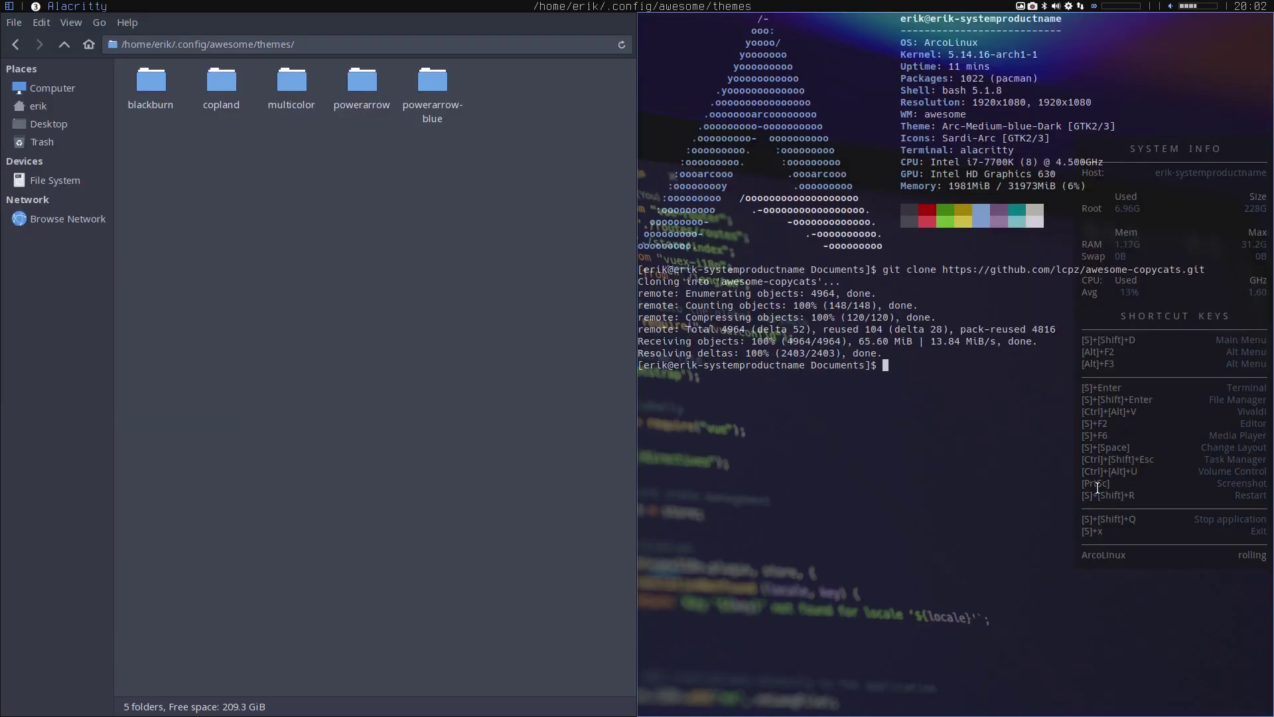
key("super+shift+q")
key("super+shift+q")
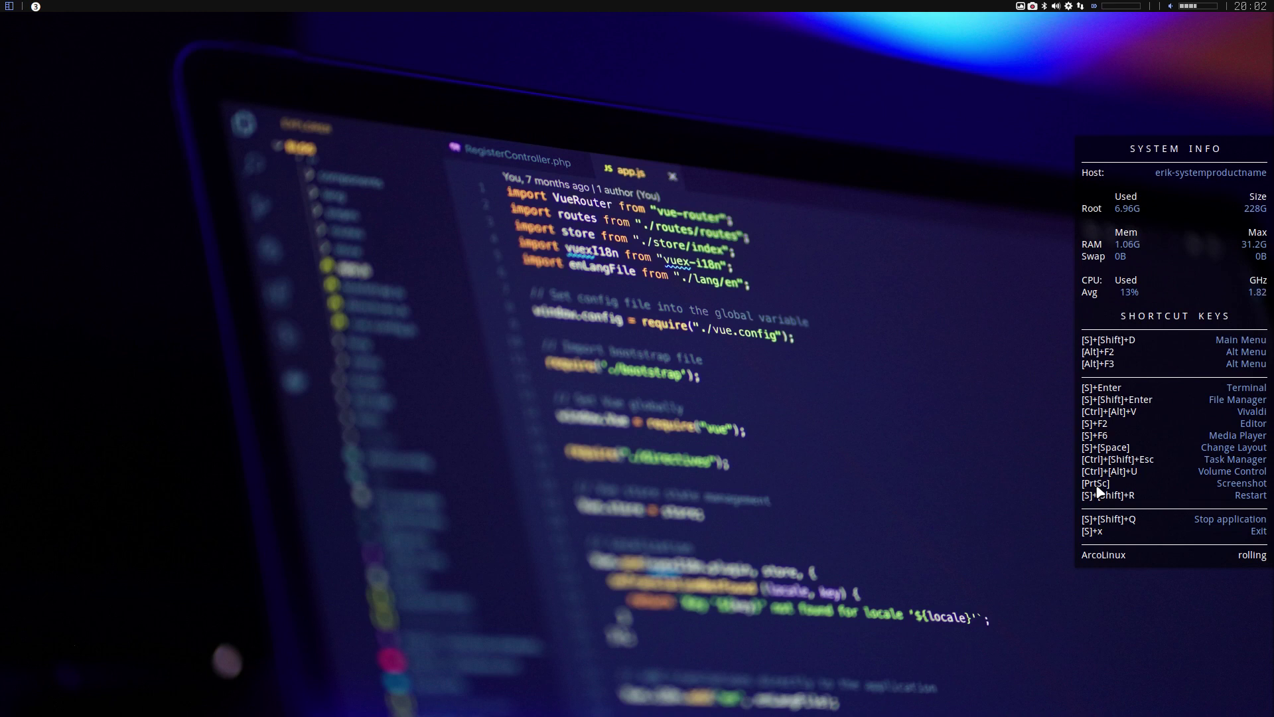
Step: Install the atom package with sudo pacman -S in a new terminal, entering the account password and confirming the installation
key("super+Return")
type("sudo pacman ")
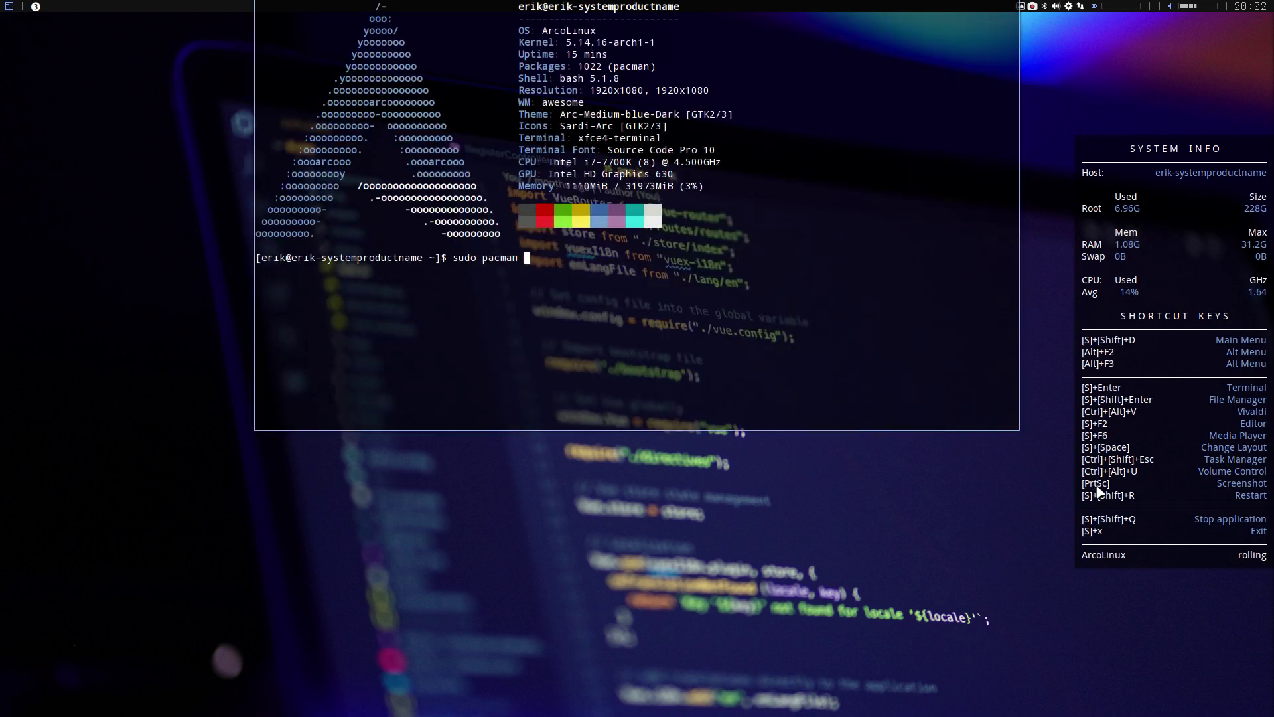
type("-S atom")
key("Return")
key("Return")
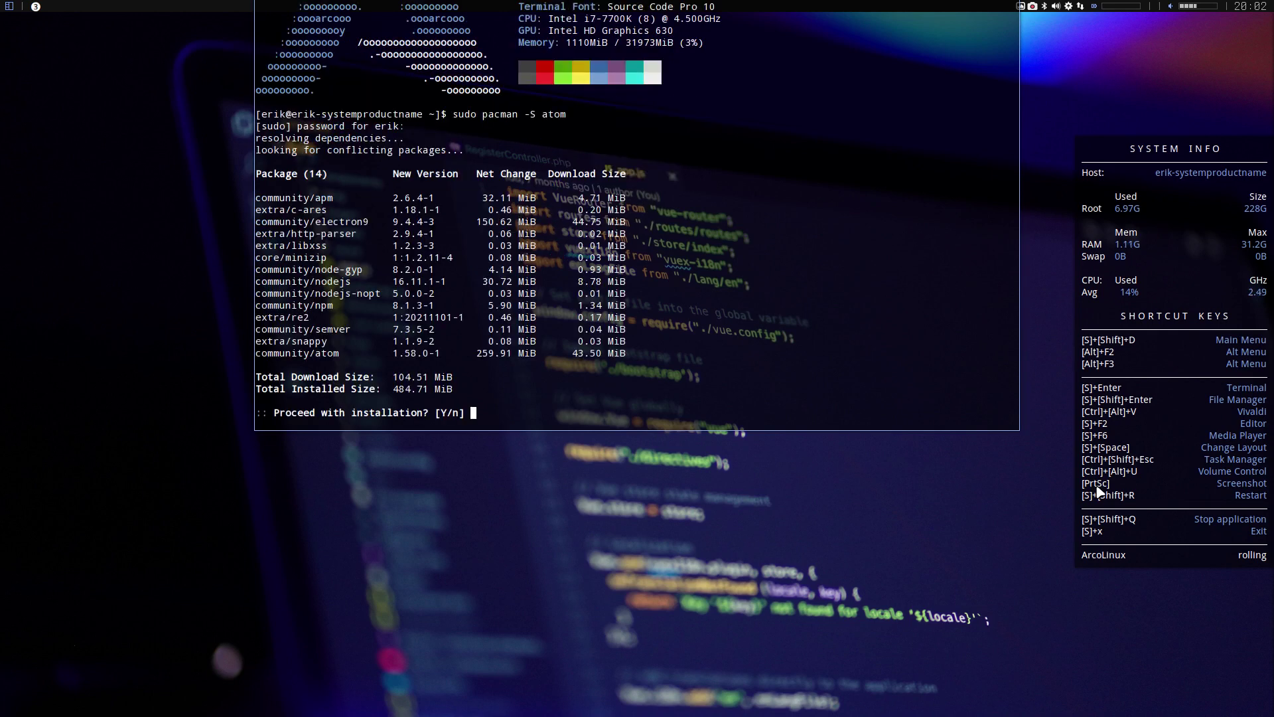
key("Return")
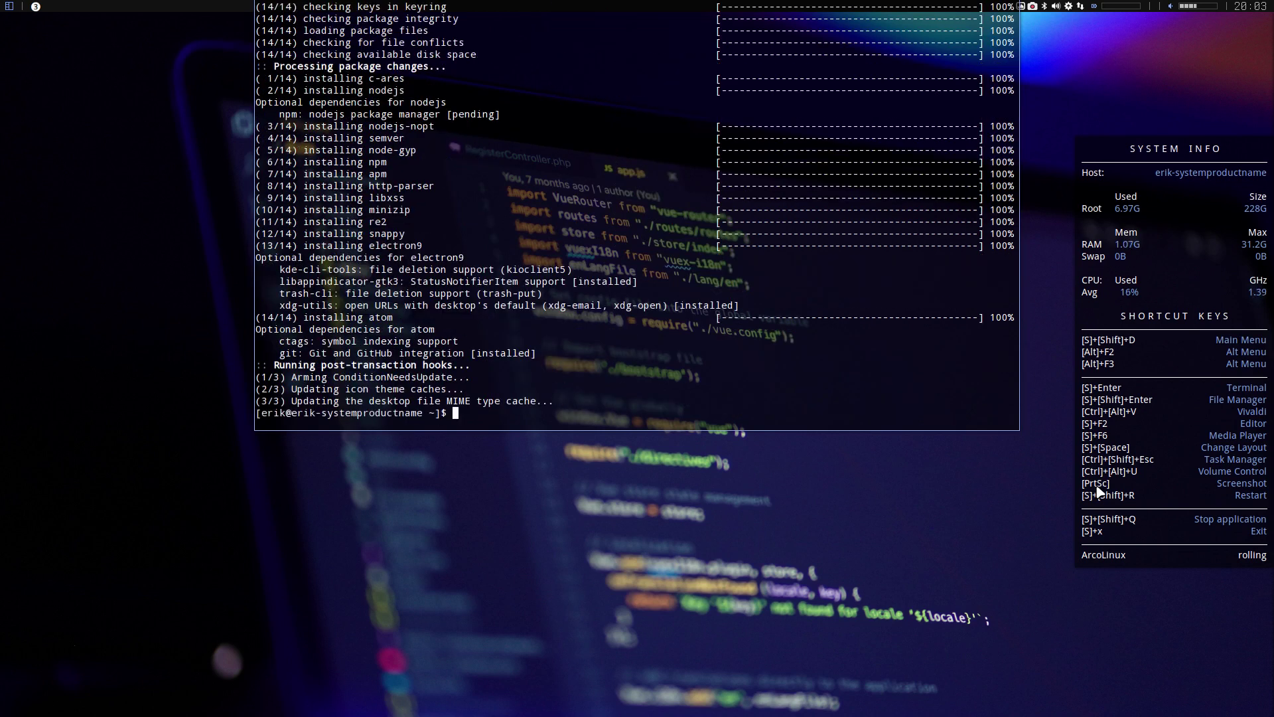
Step: Launch Atom and create the default keyring with a blank password, accepting unencrypted storage
key("super+shift+d")
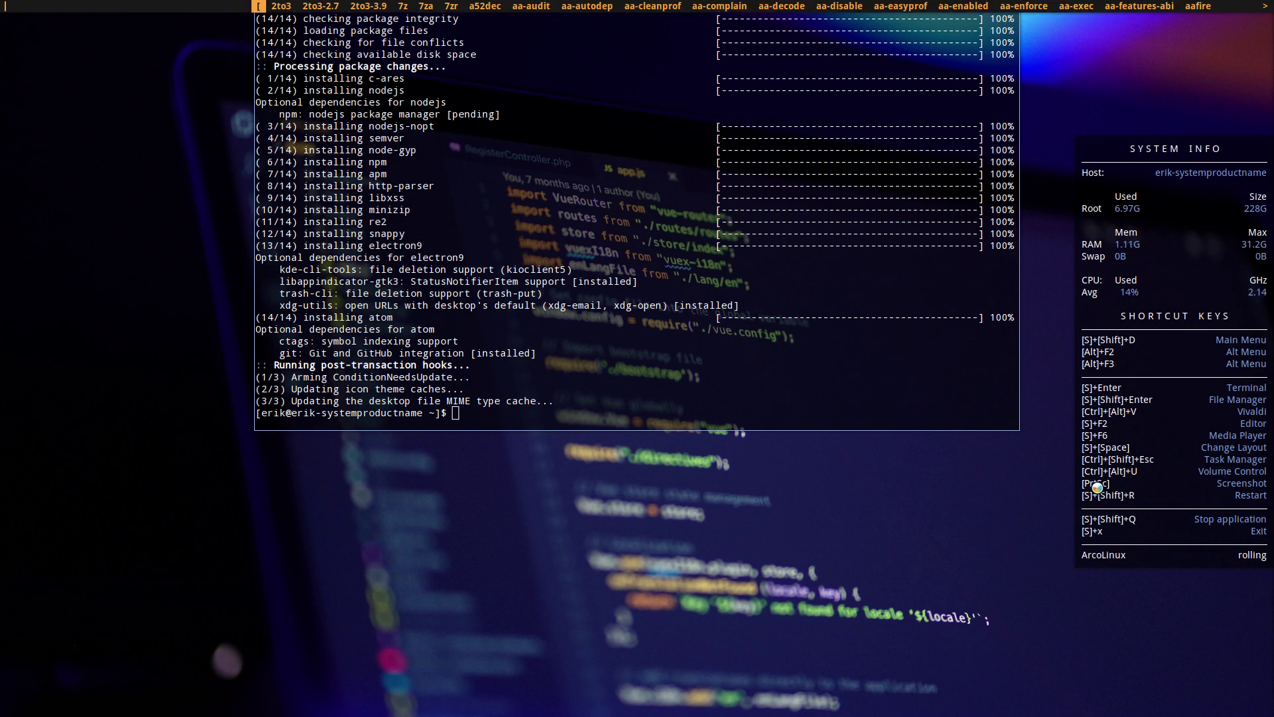
type("atom")
key("Return")
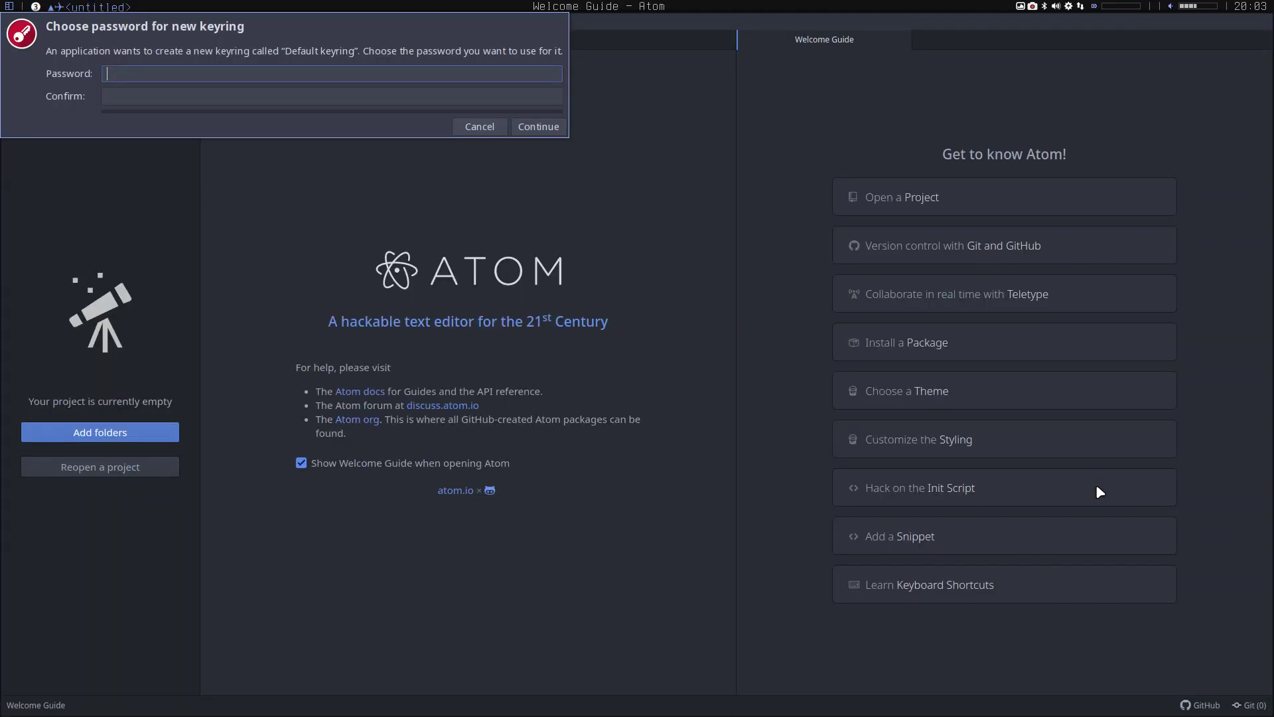
left_click(539, 126)
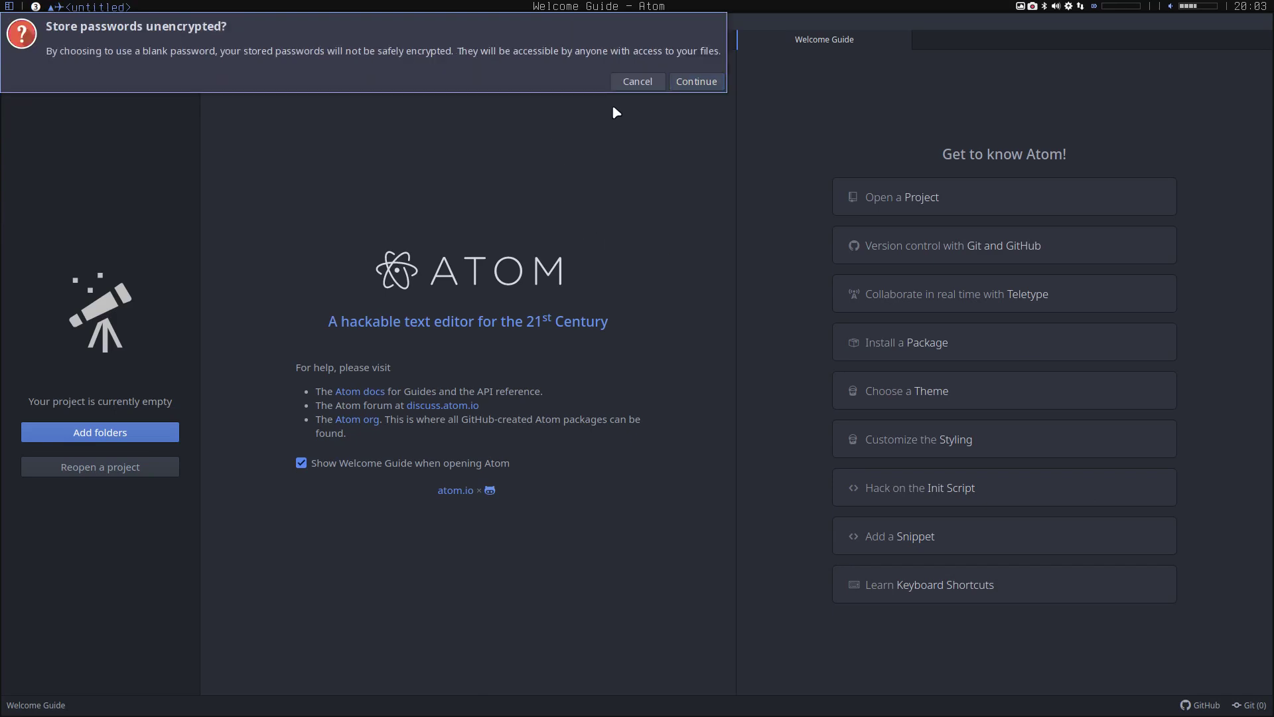
left_click(697, 82)
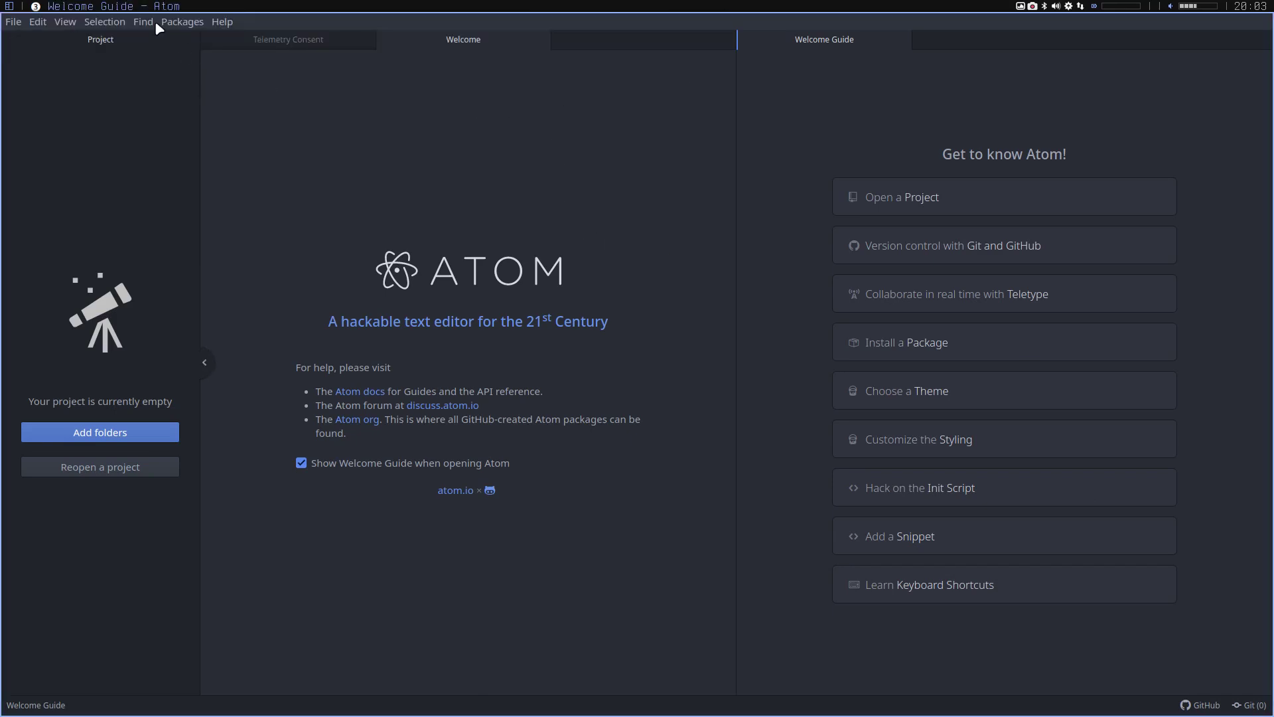
Step: Dismiss Atom's Welcome, Telemetry Consent and Welcome Guide pages
left_click(307, 464)
left_click(307, 464)
left_click(541, 40)
left_click(387, 397)
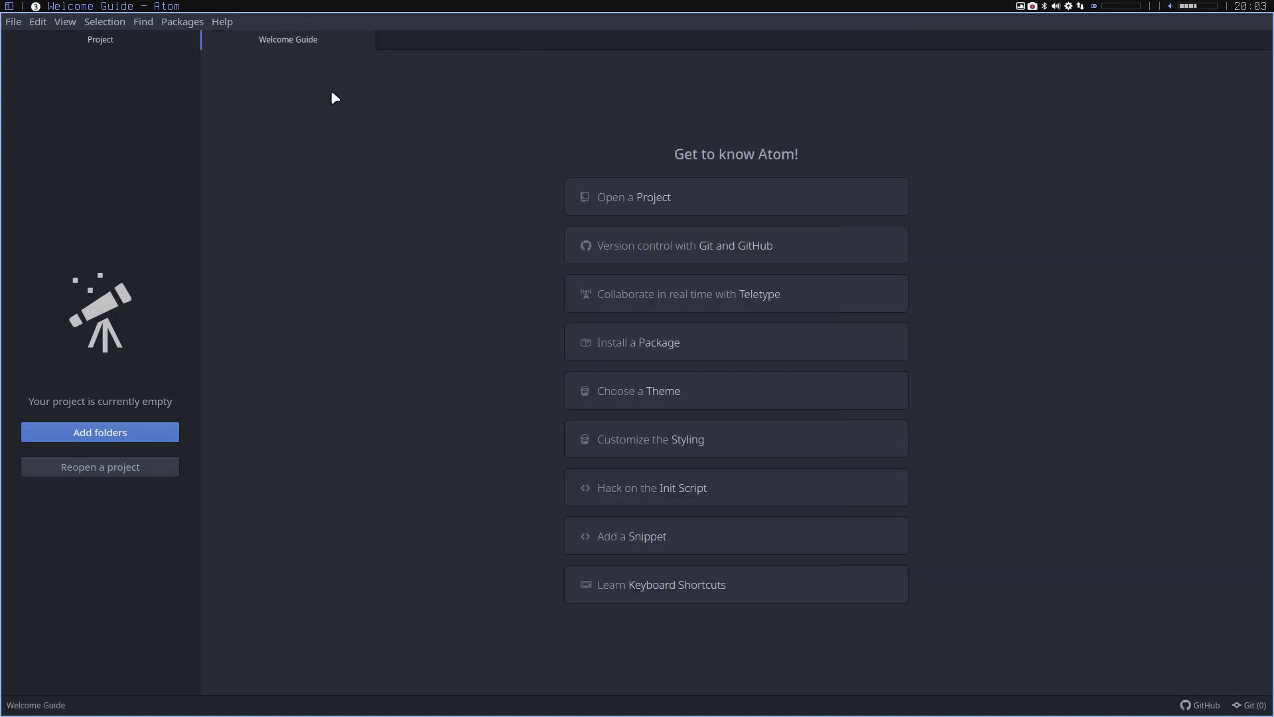
left_click(364, 40)
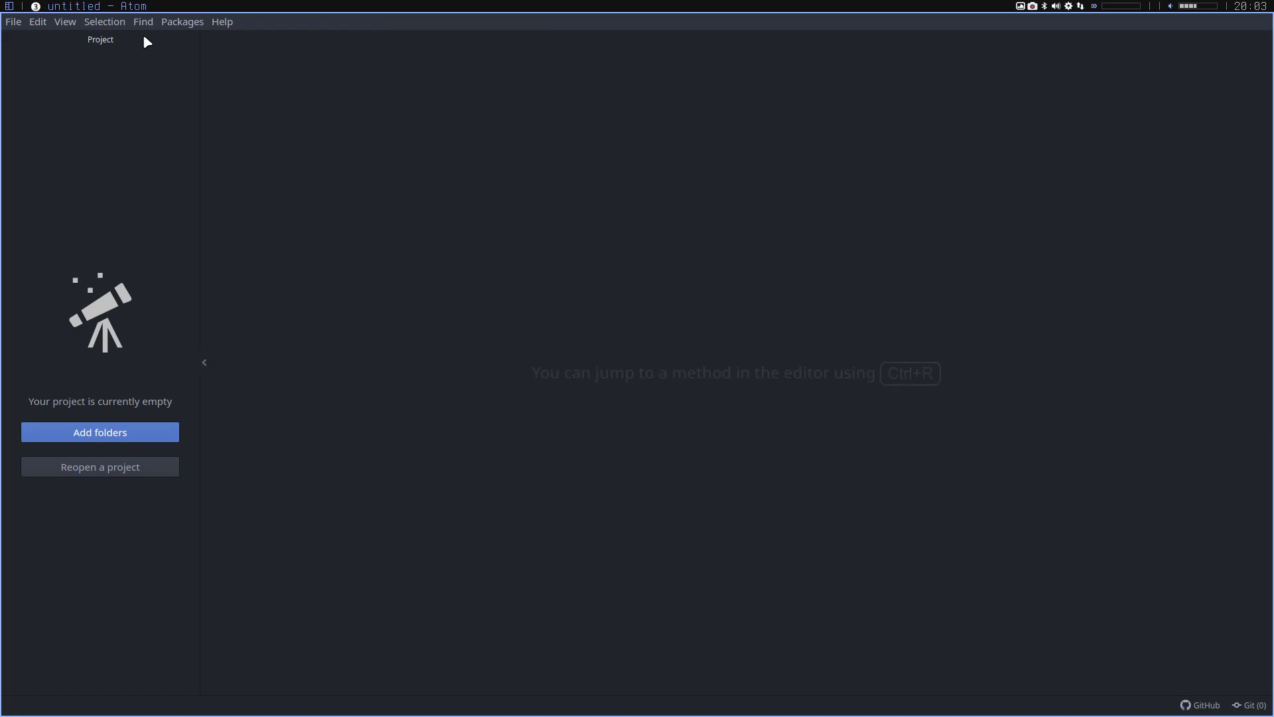
left_click(182, 21)
mouse_move(227, 223)
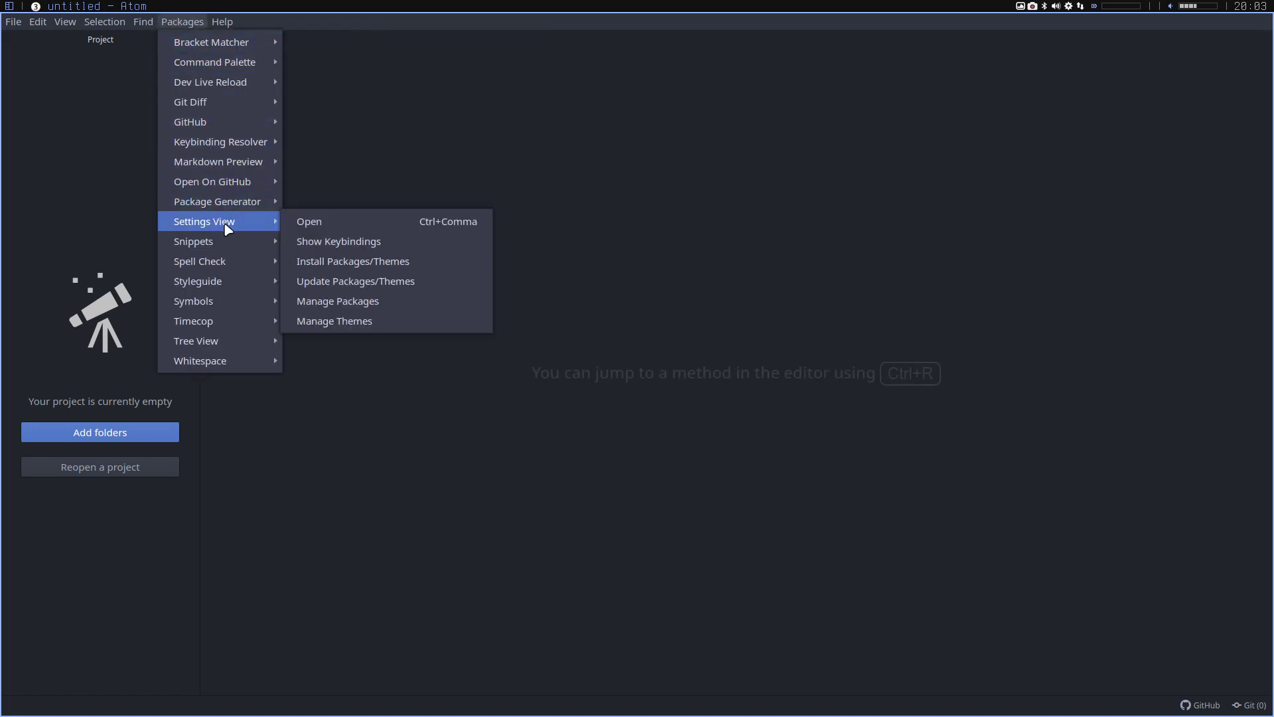
left_click(358, 266)
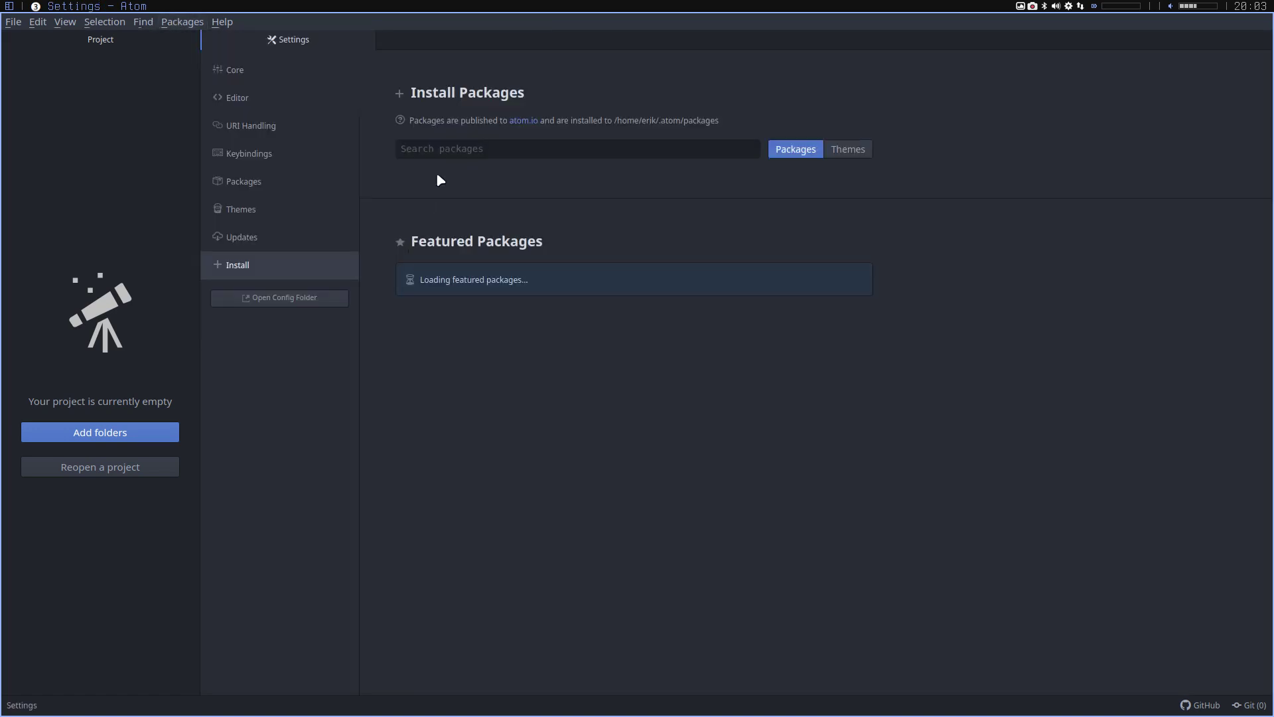
left_click(444, 151)
type("prig")
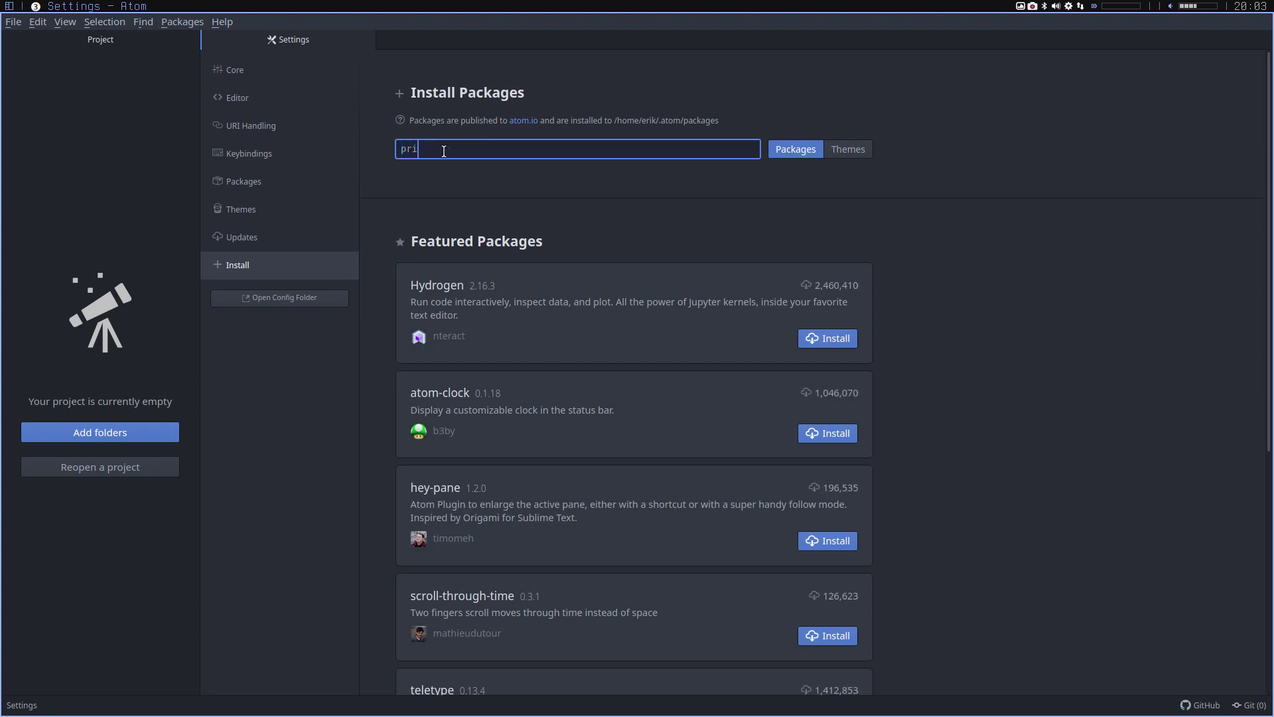
key("BackSpace")
key("BackSpace")
type("gments")
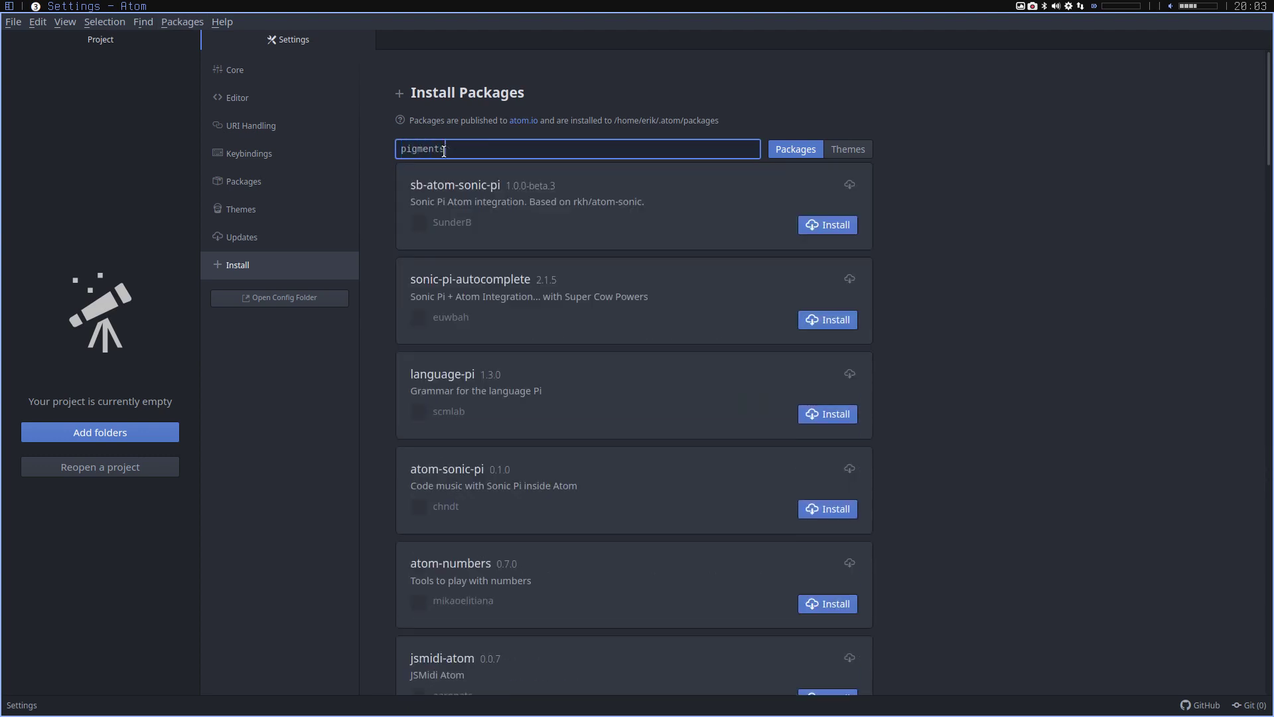
key("Return")
left_click(803, 156)
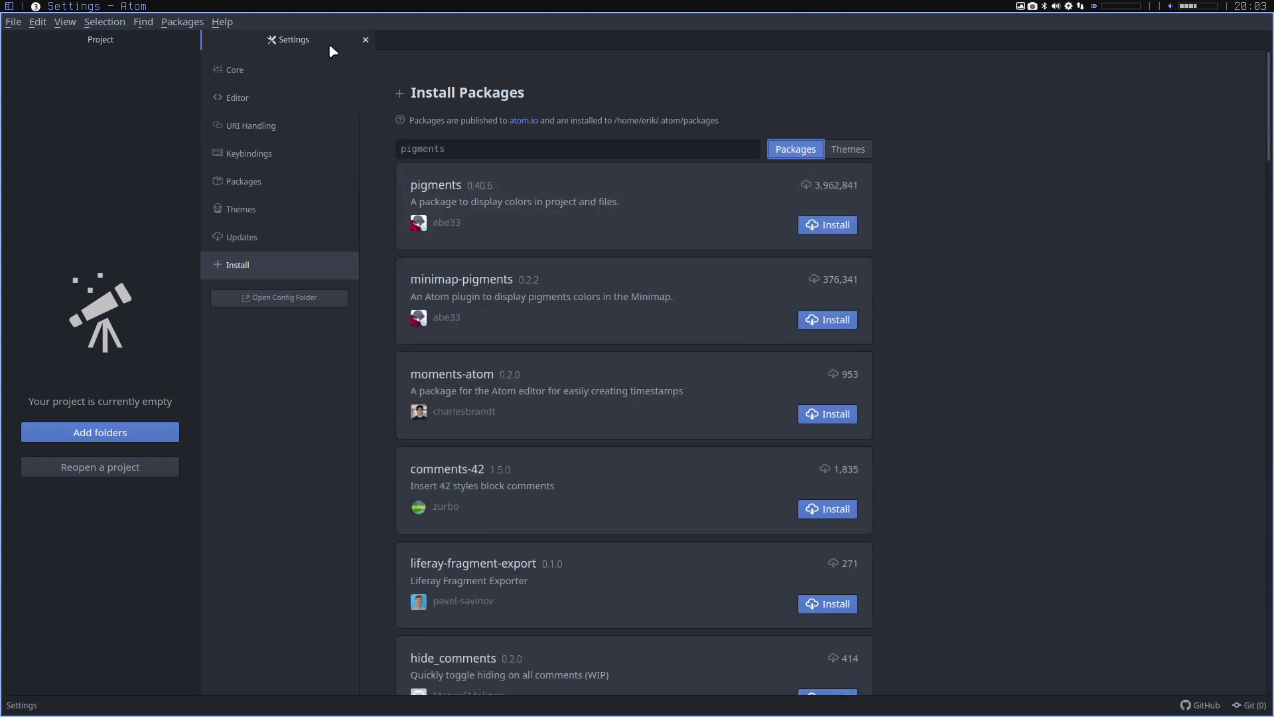
left_click(365, 41)
Step: Add the awesome folder inside the home directory's .config as a project folder in Atom
left_click(121, 432)
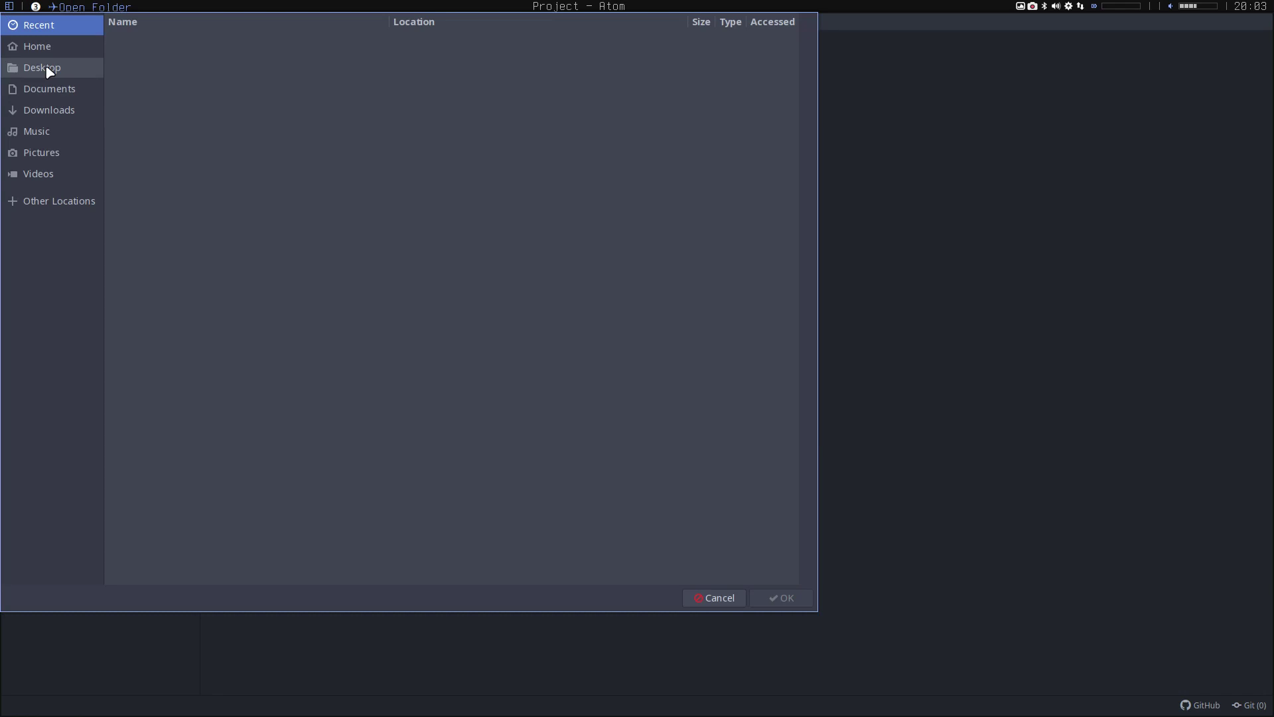
left_click(40, 46)
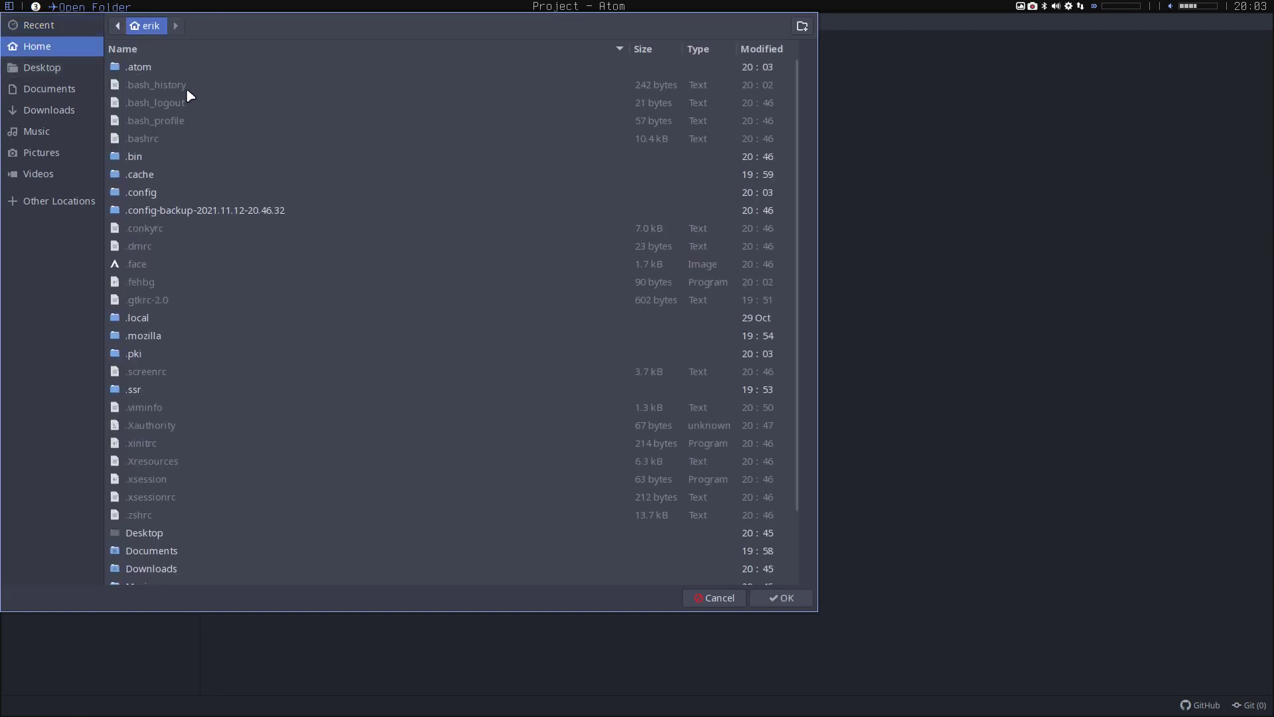
double_click(168, 191)
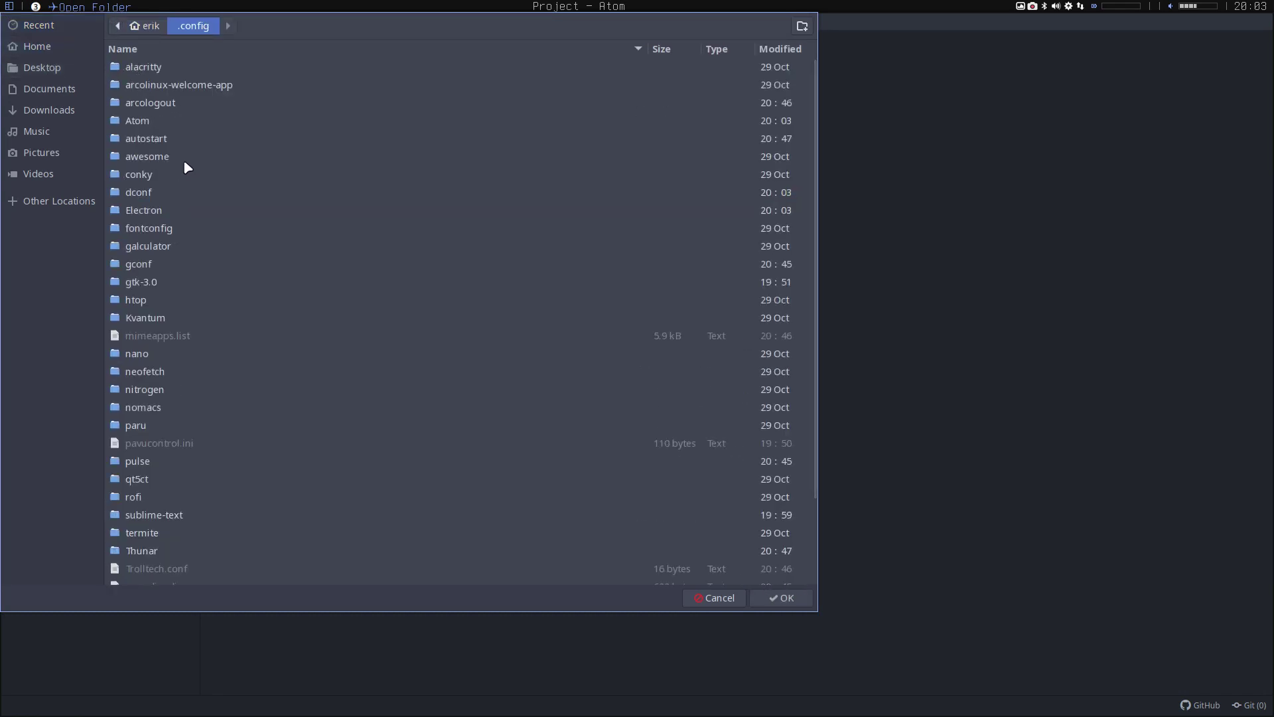
left_click(313, 166)
left_click(778, 597)
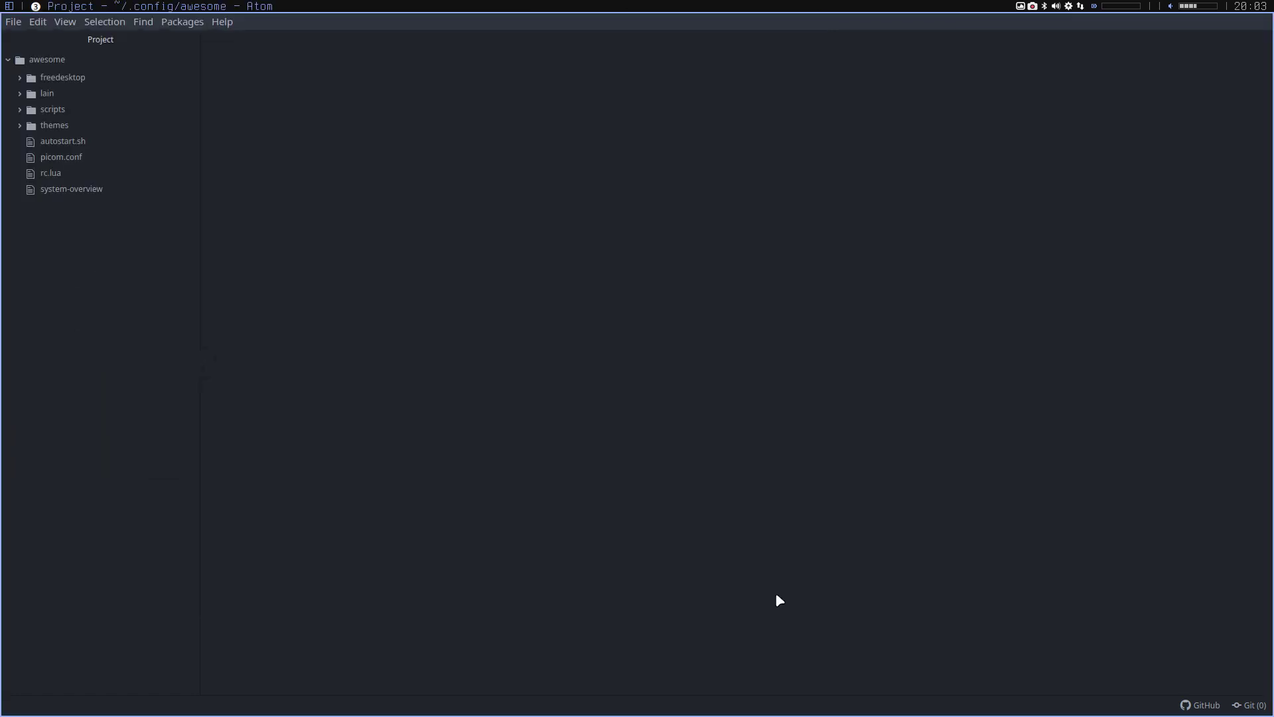
Step: Open theme.lua from the project's themes/copland folder and view its color settings
left_click(20, 124)
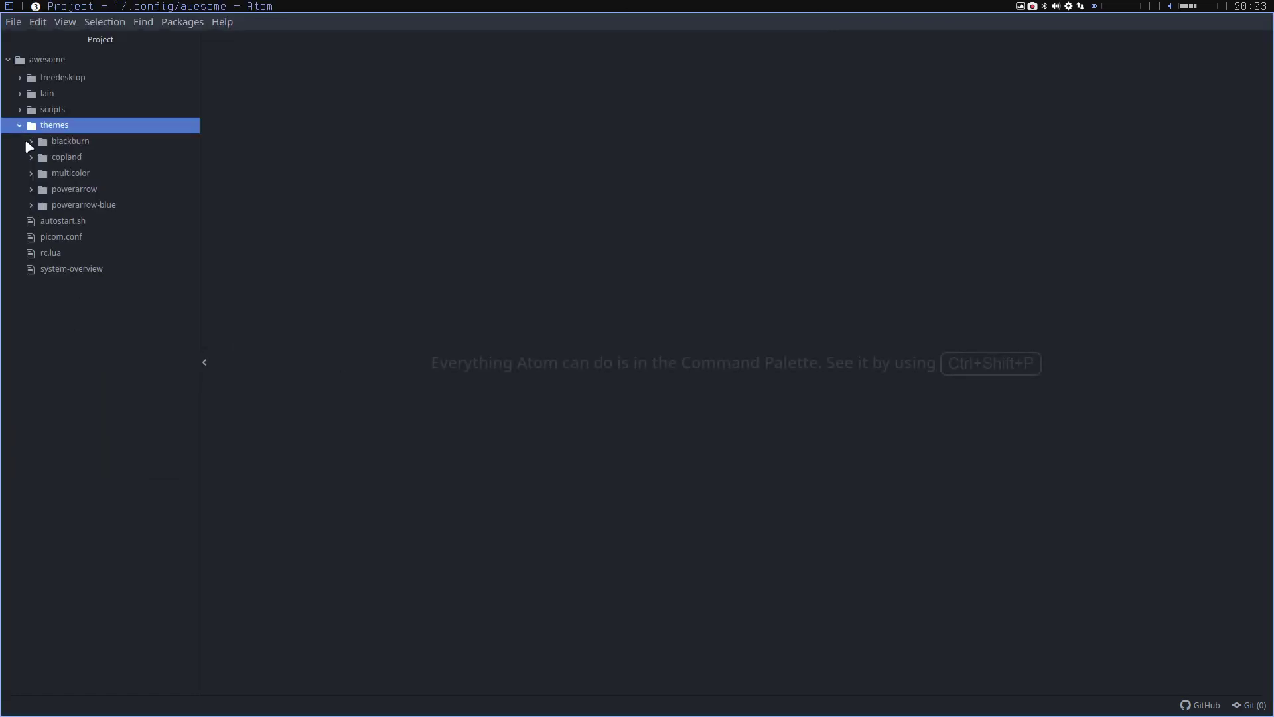
left_click(29, 158)
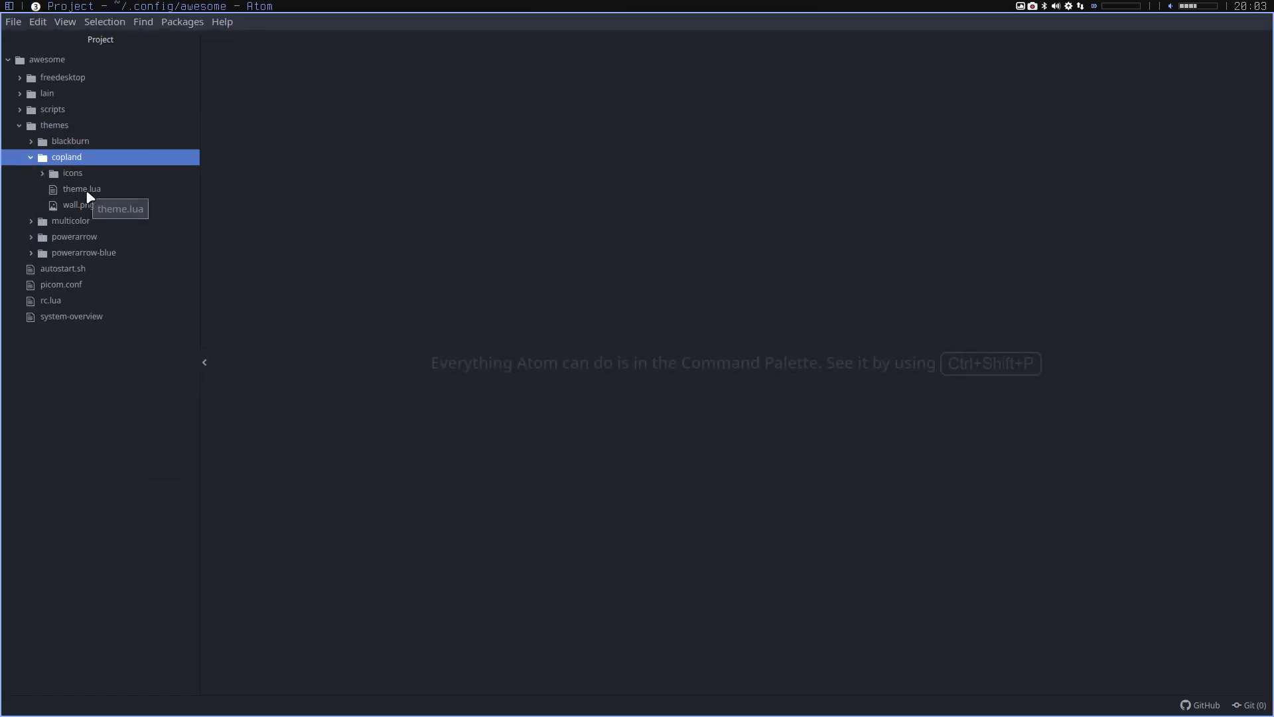
left_click(89, 193)
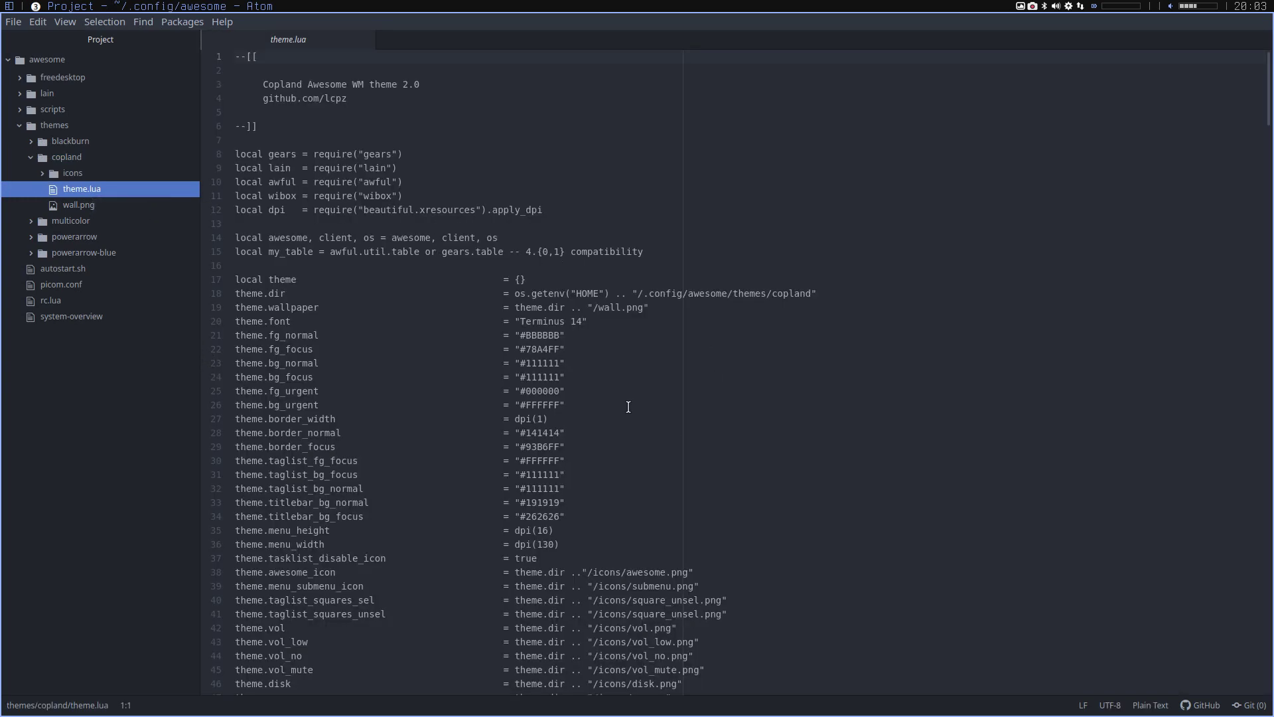
scroll(829, 425, "down", 2)
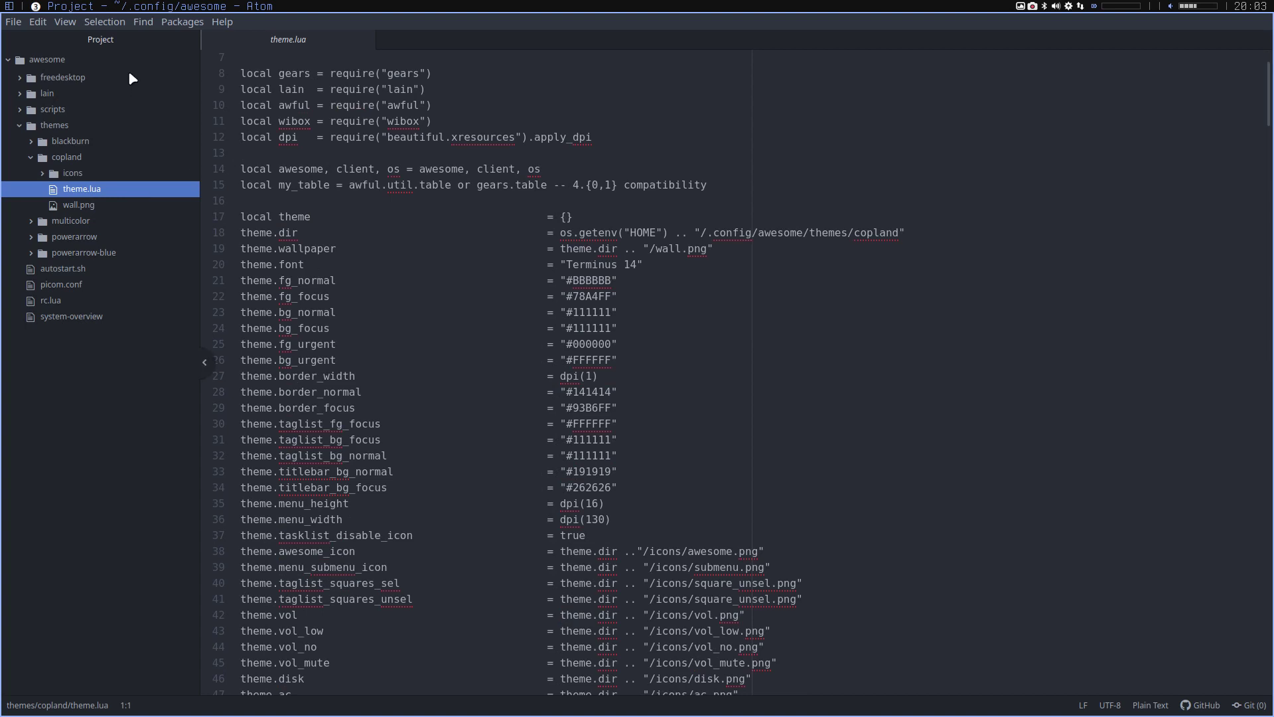
Step: Find the pigments package in Atom's package installer and install it
left_click(177, 22)
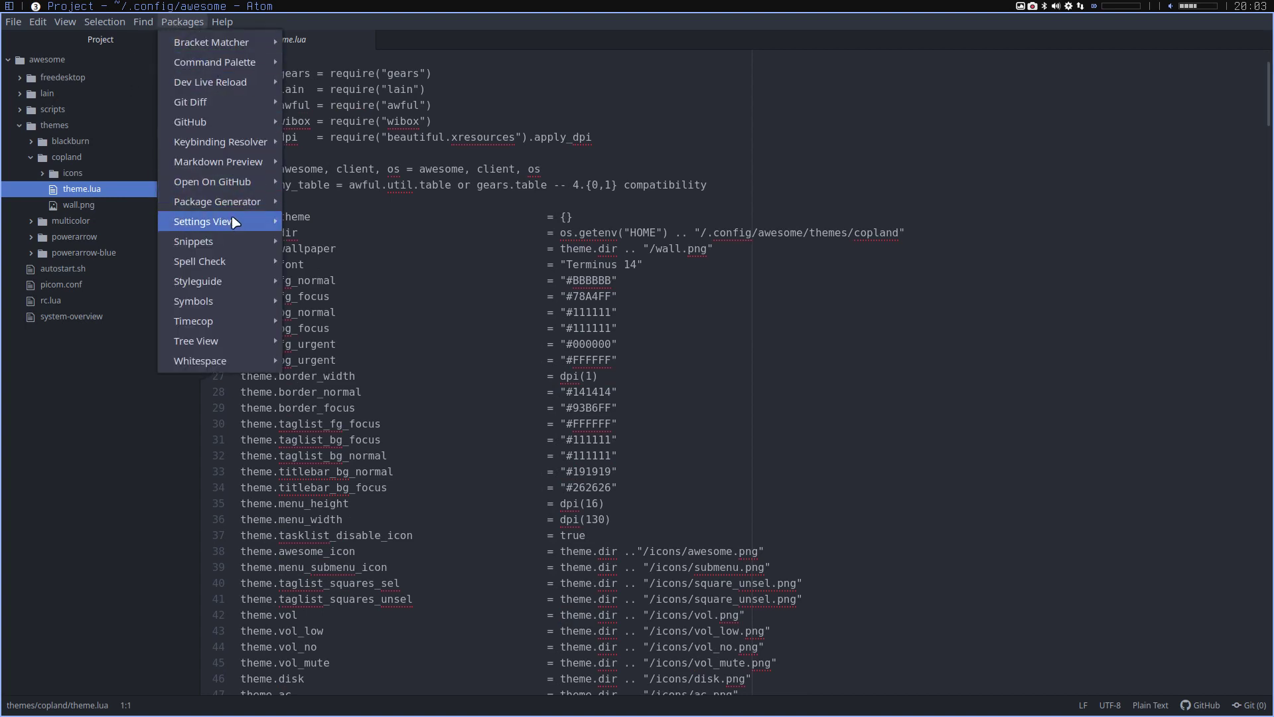
mouse_move(233, 223)
left_click(345, 262)
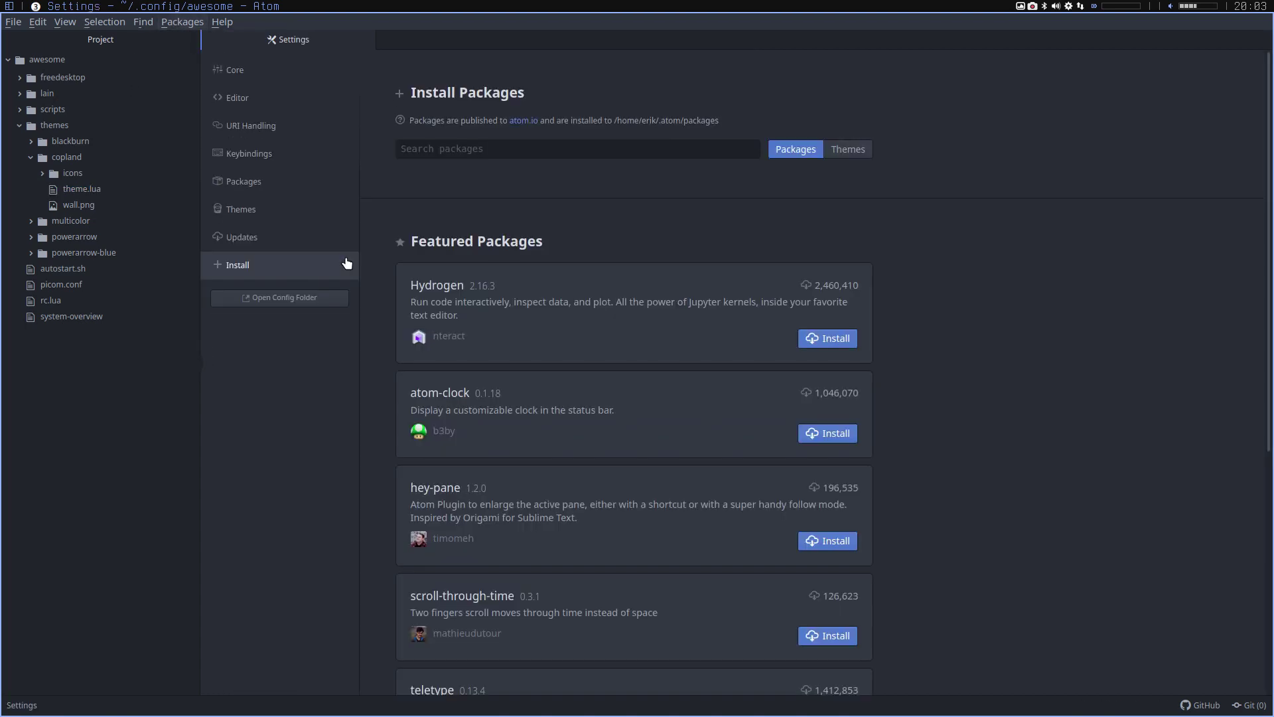
left_click(472, 145)
type("pi")
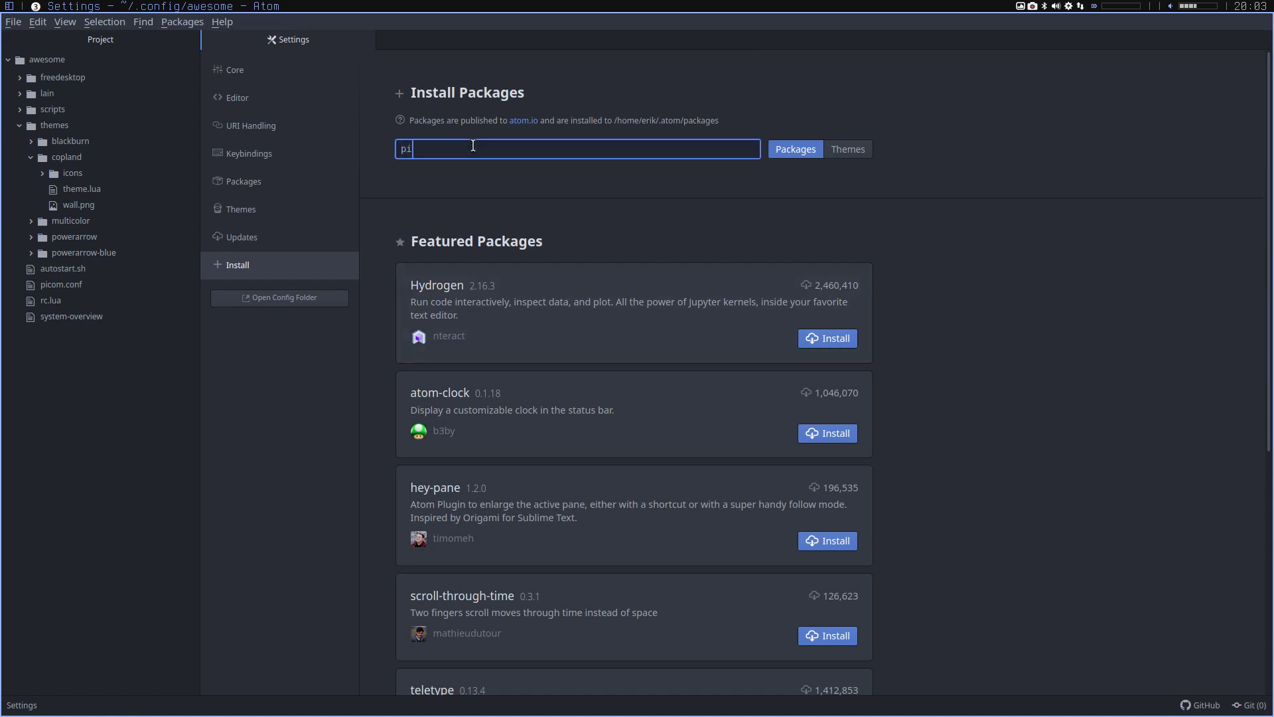
type("gments")
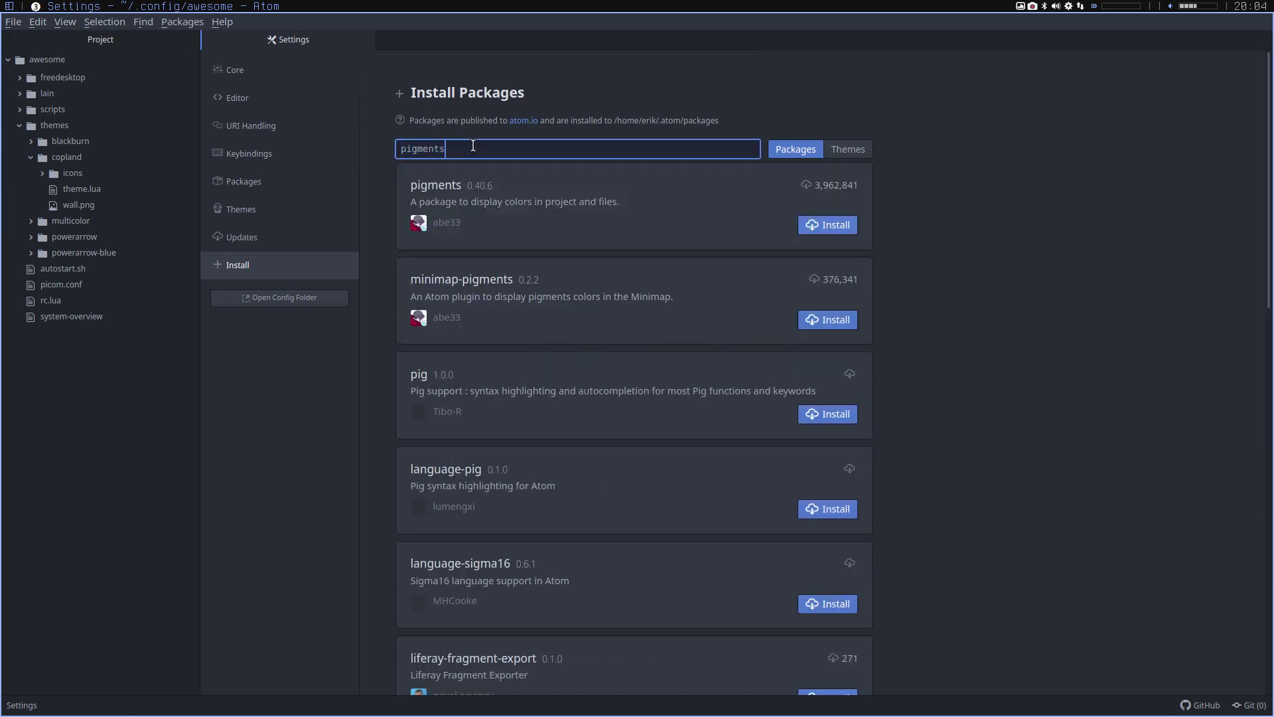
left_click(825, 223)
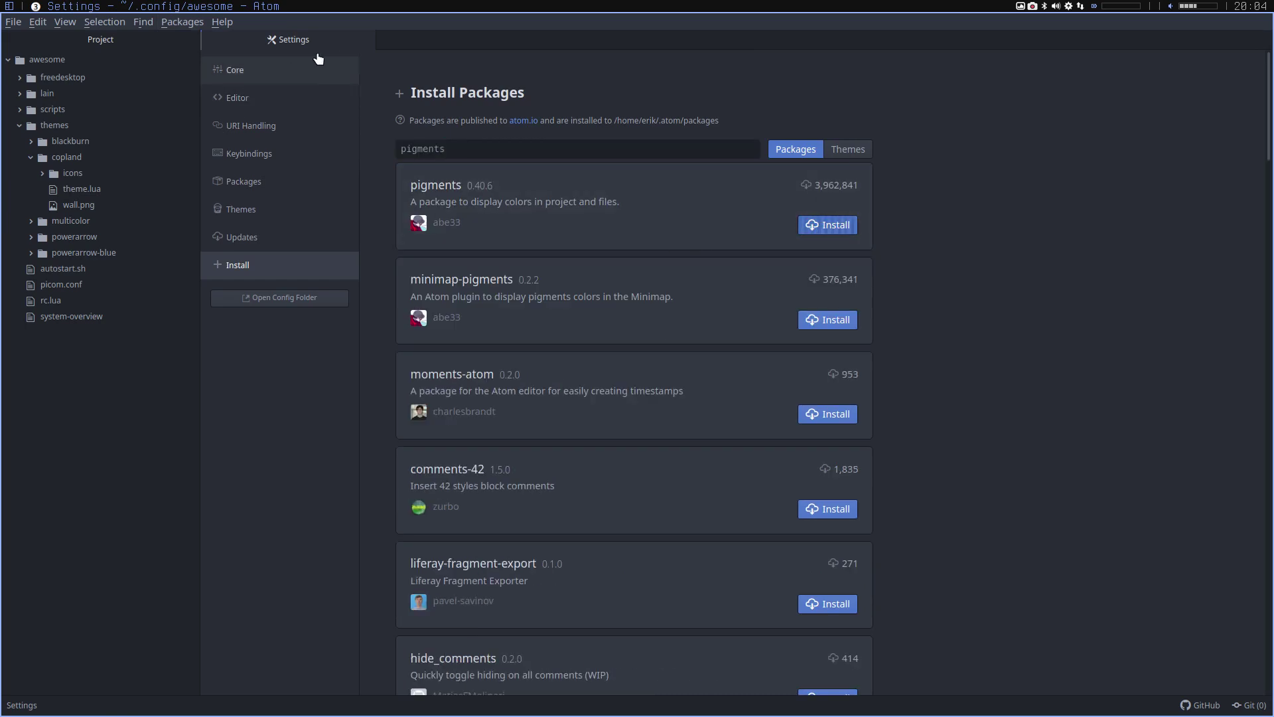
Step: Reopen the copland theme.lua at its color settings and enlarge the editor text
left_click(100, 189)
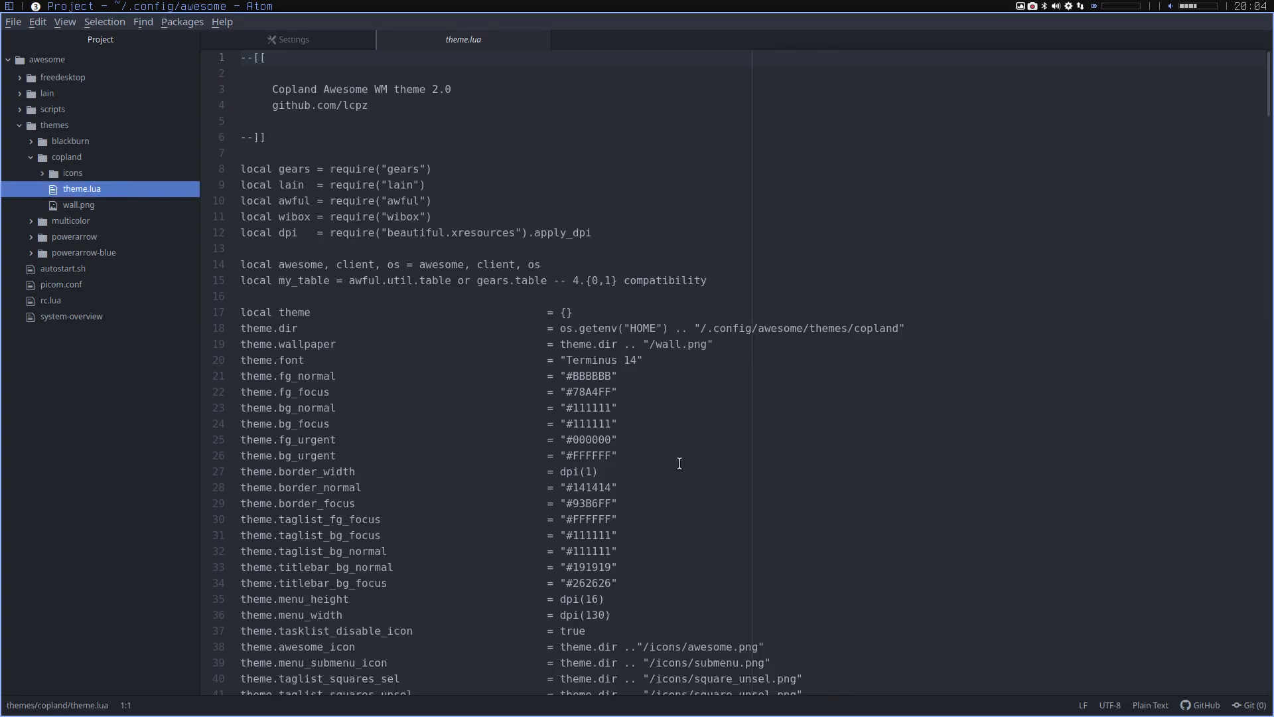
scroll(682, 457, "down", 5)
scroll(685, 456, "down", 1)
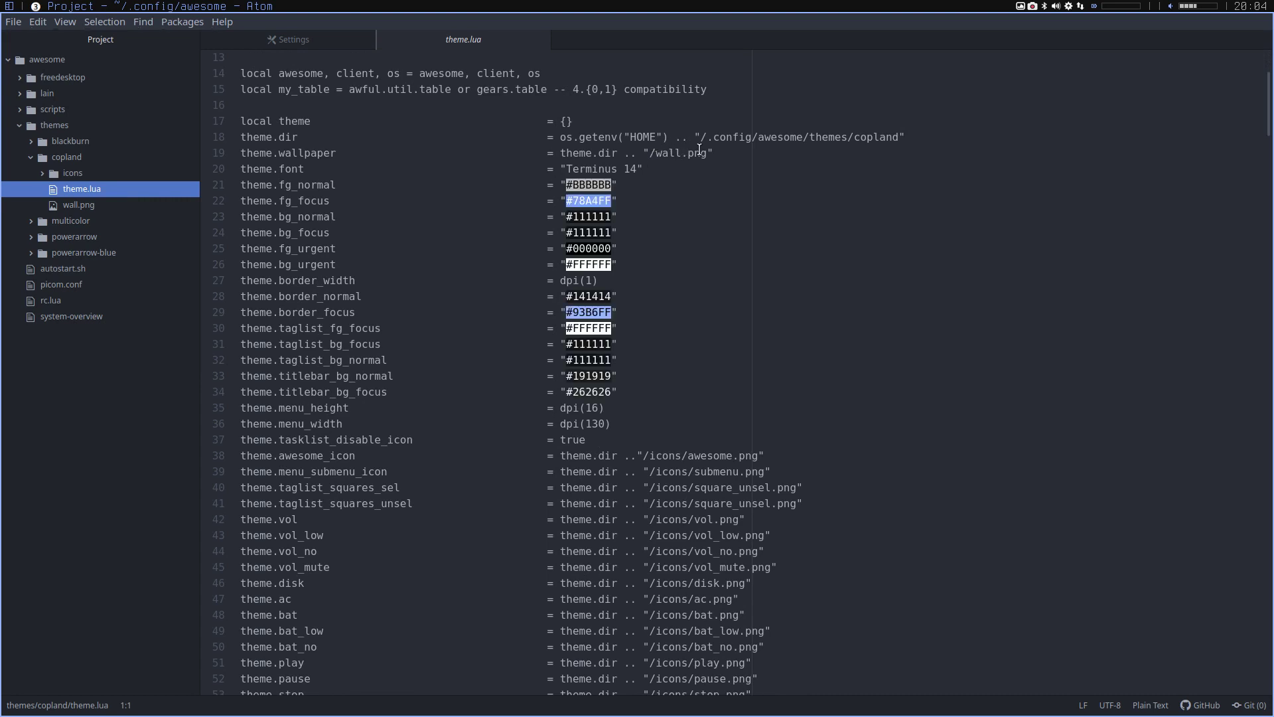
key("ctrl+equal")
key("ctrl+equal")
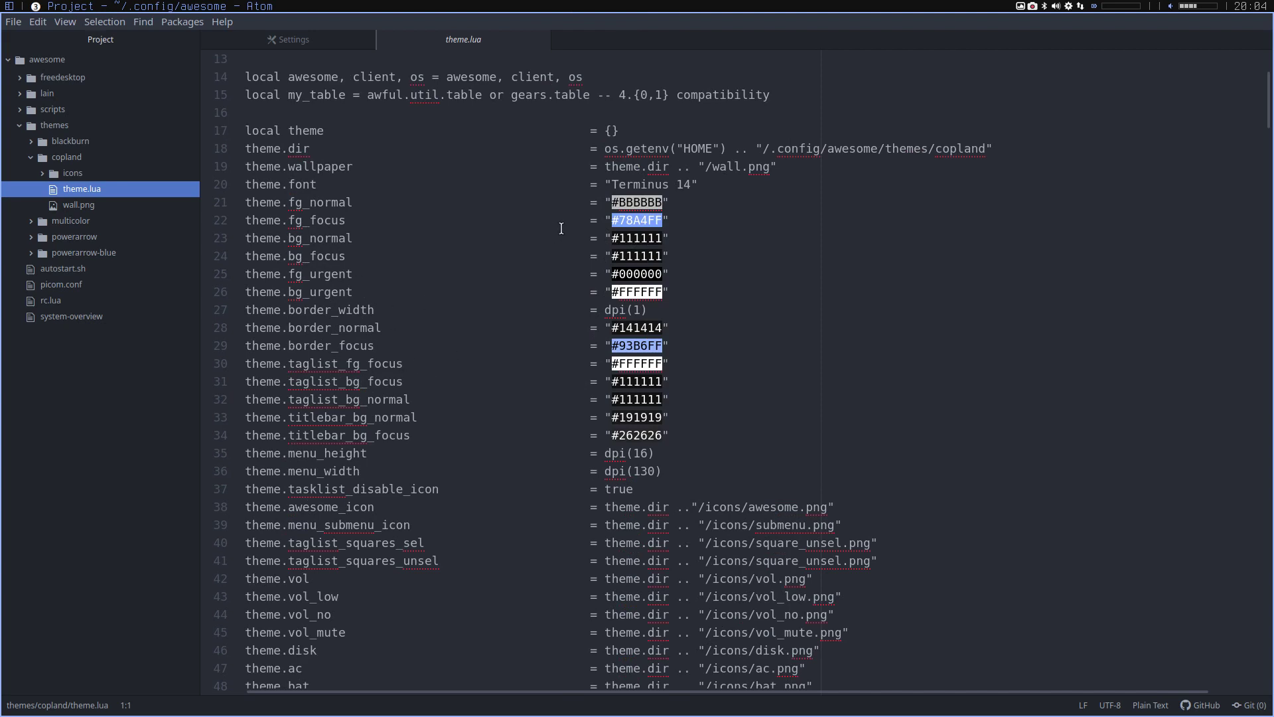
Step: Change theme.border_focus to "#FF0000" in theme.lua, save it and restart Awesome to apply the window border color
left_click(298, 342)
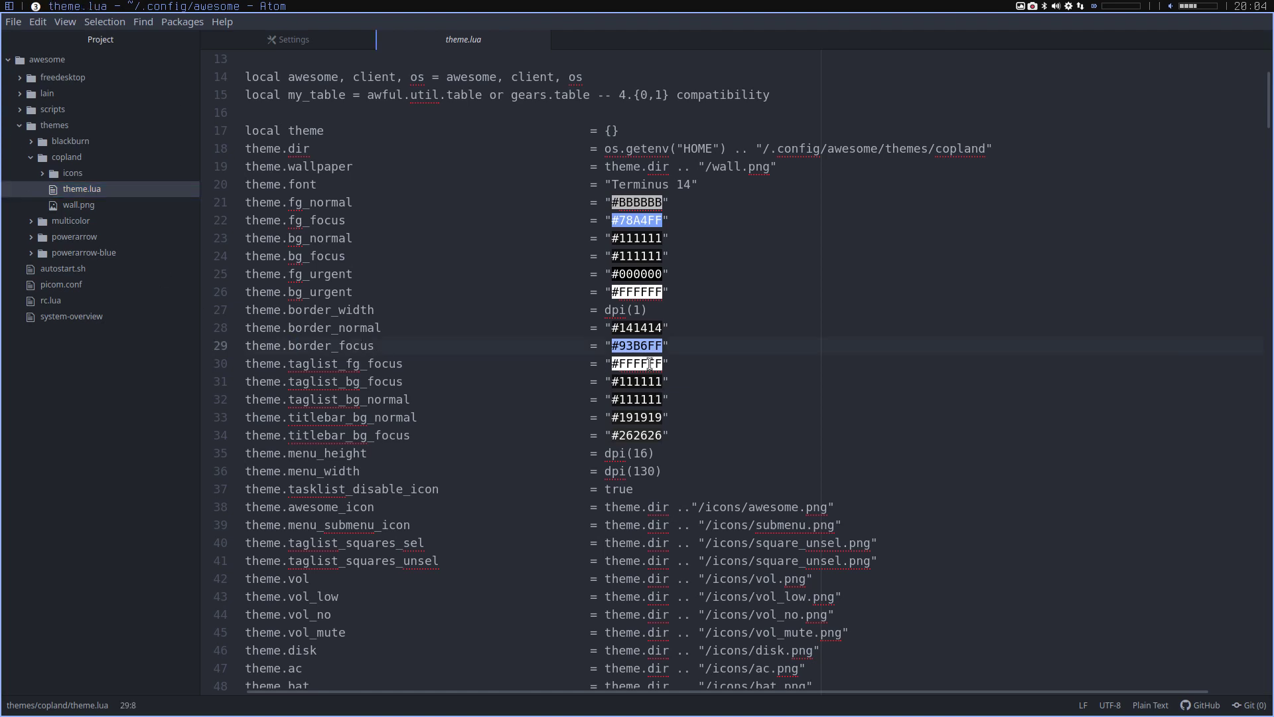
left_click(626, 343)
left_click_drag(619, 343, 664, 344)
key("ctrl+c")
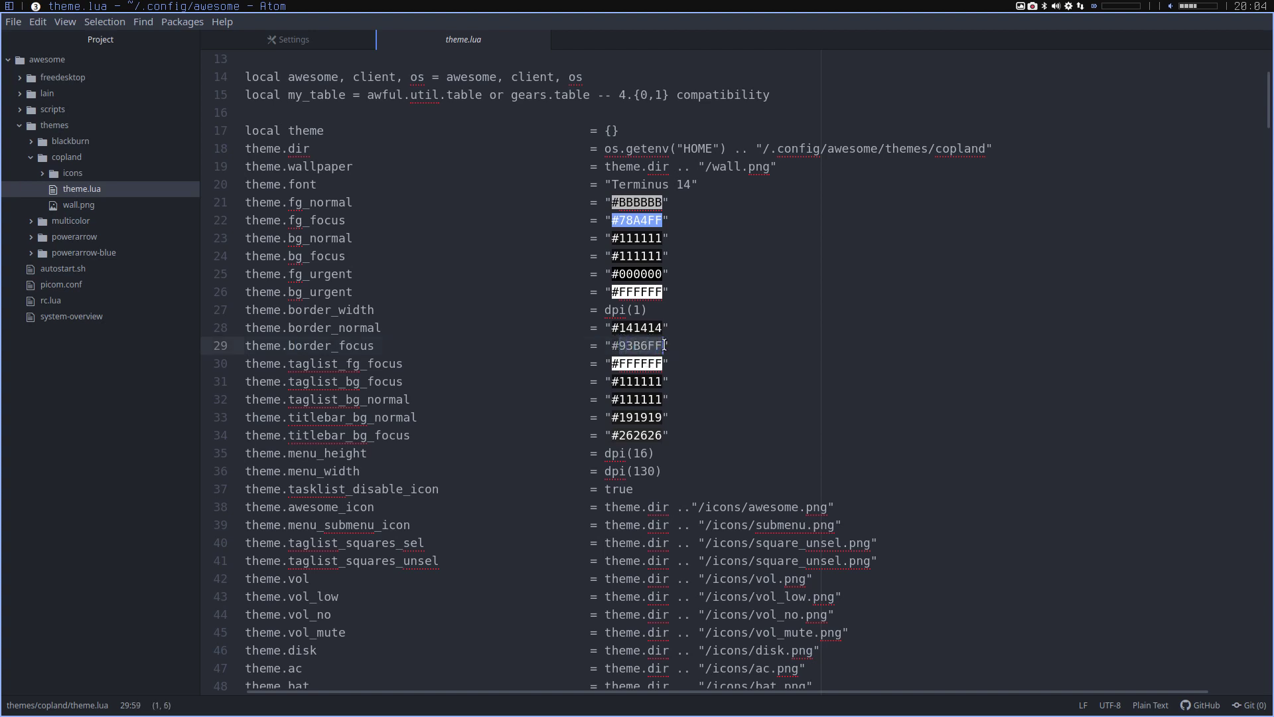
type("FF000")
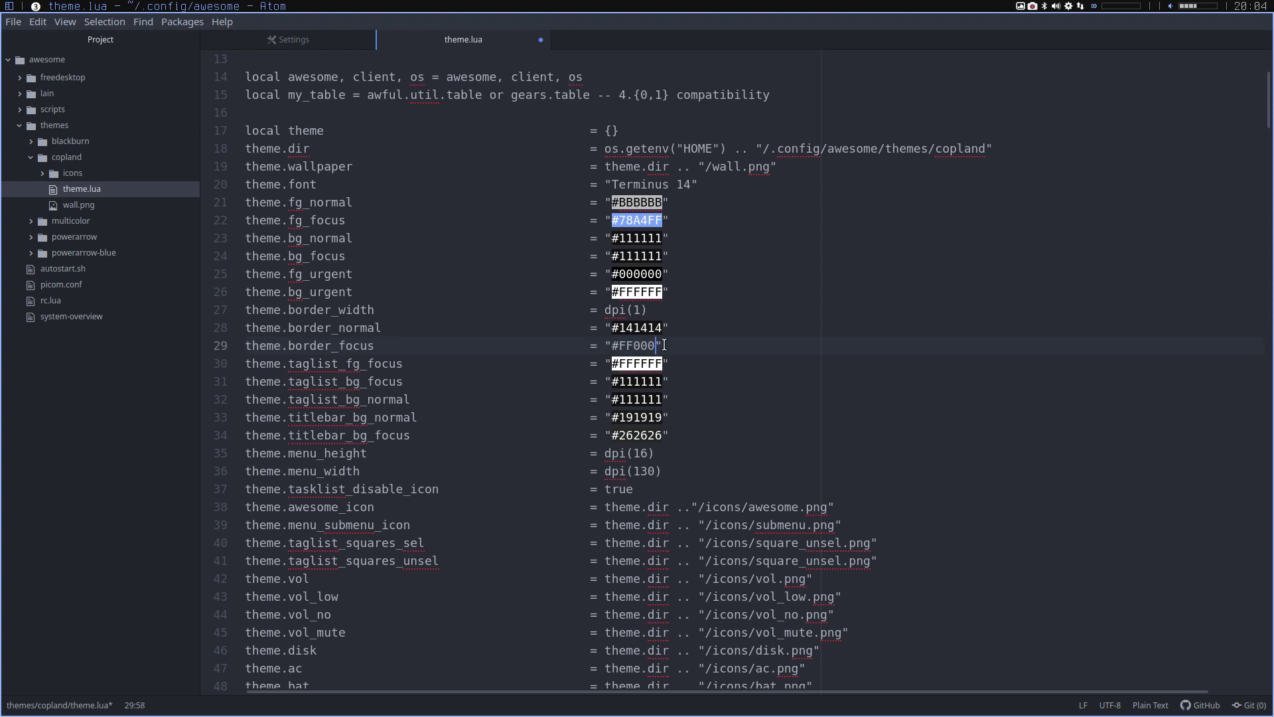
type("0")
key("ctrl+s")
key("super+1")
key("alt+n")
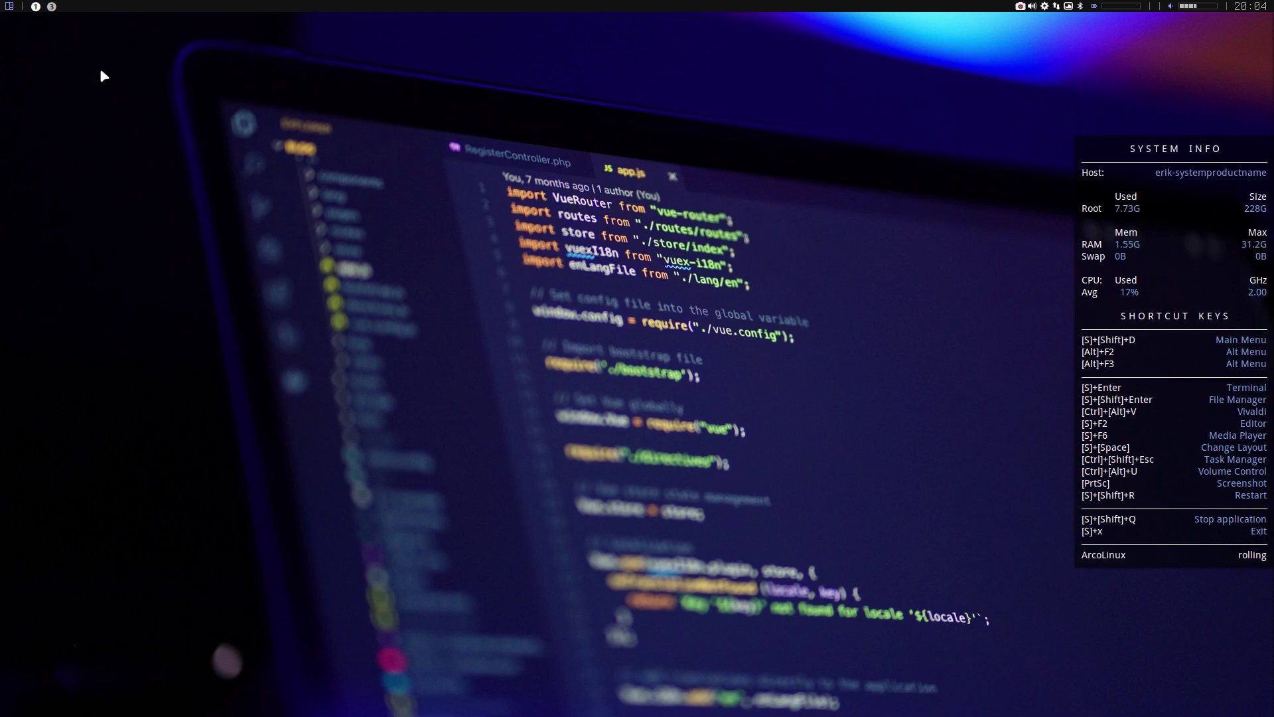
key("super+3")
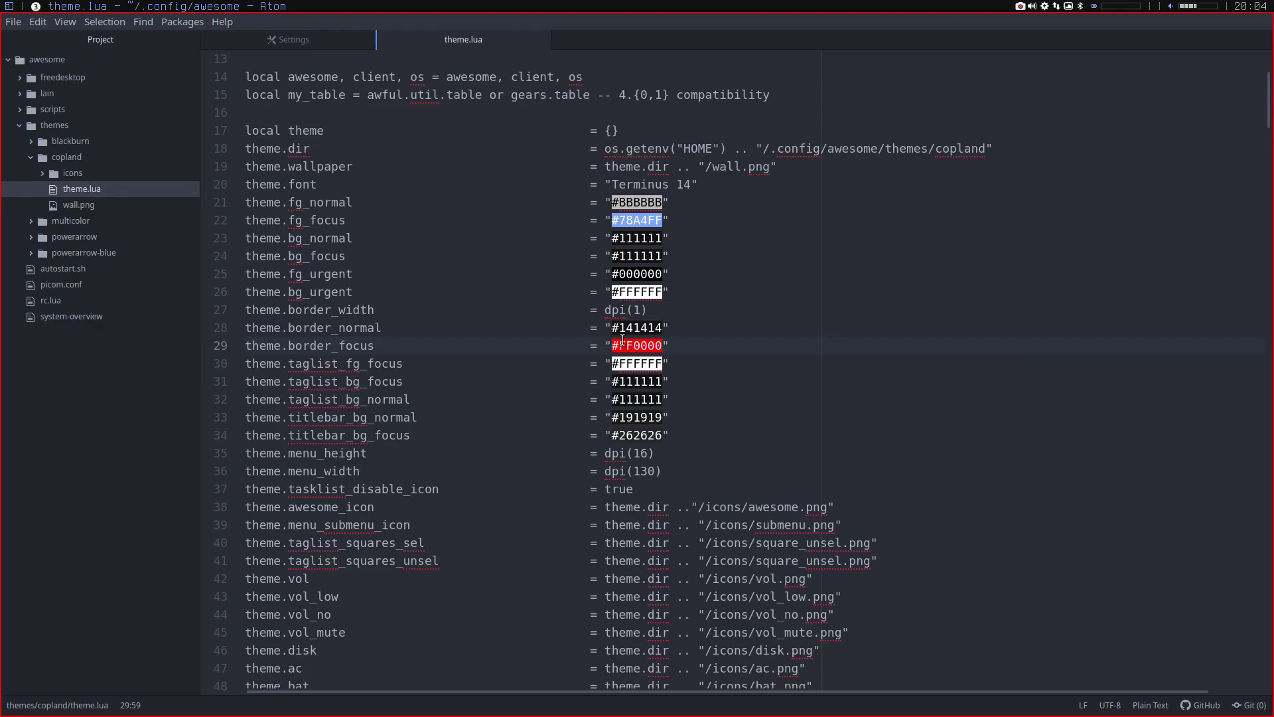
Step: Set theme.border_focus to "#93B6FF" in the copland theme.lua
double_click(657, 345)
key("ctrl+v")
left_click(717, 357)
scroll(645, 363, "down", 3)
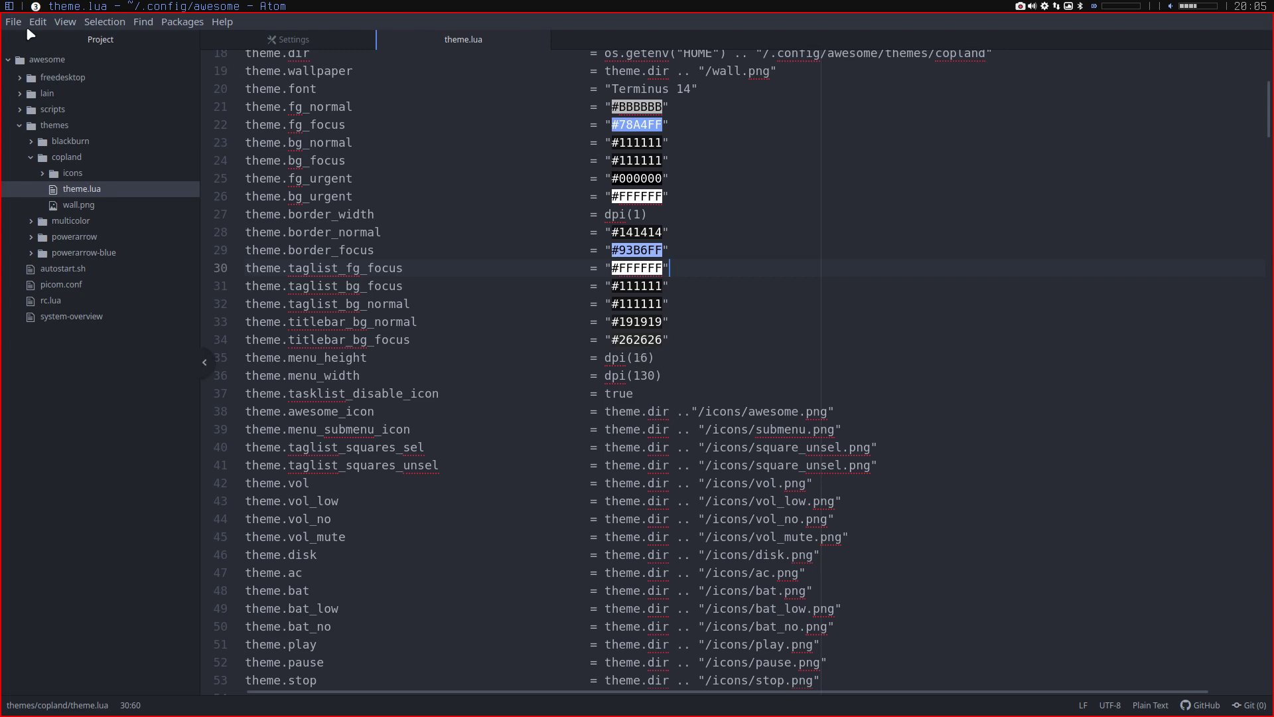
Step: Minimize Atom to inspect the desktop menu's Awesome entries, then dismiss the menu and restore theme.lua
left_click(59, 12)
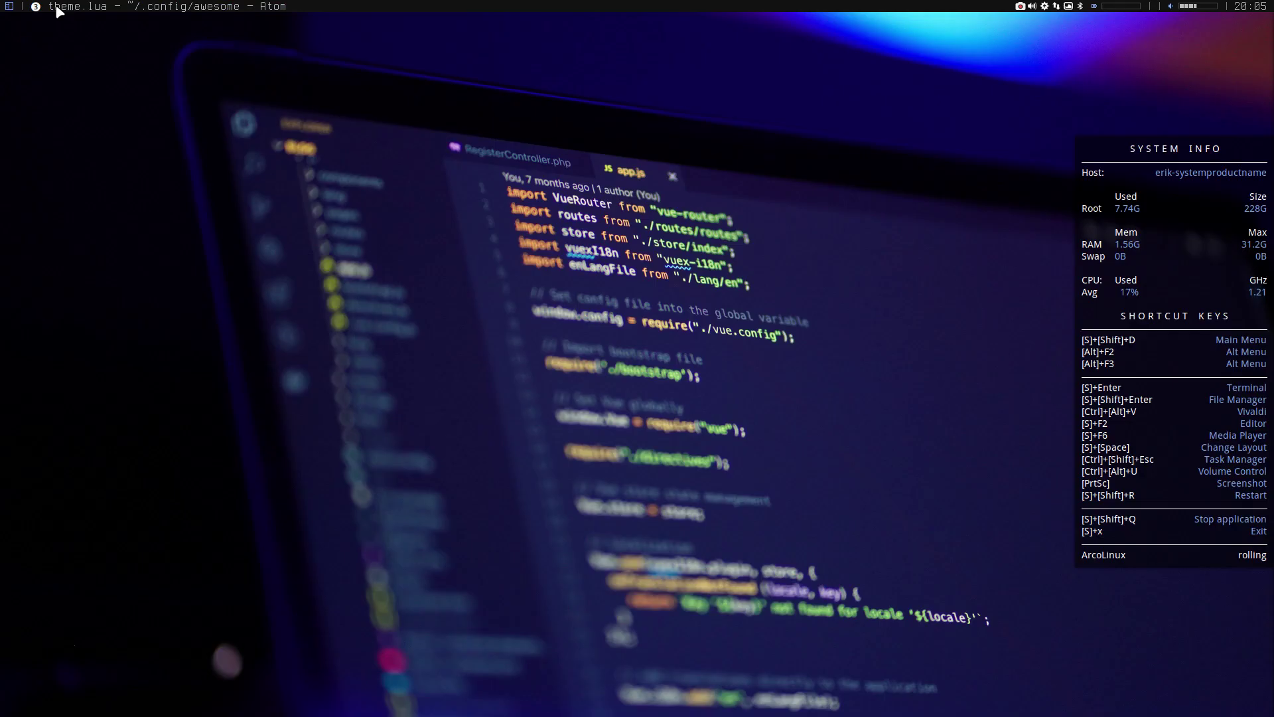
right_click(71, 148)
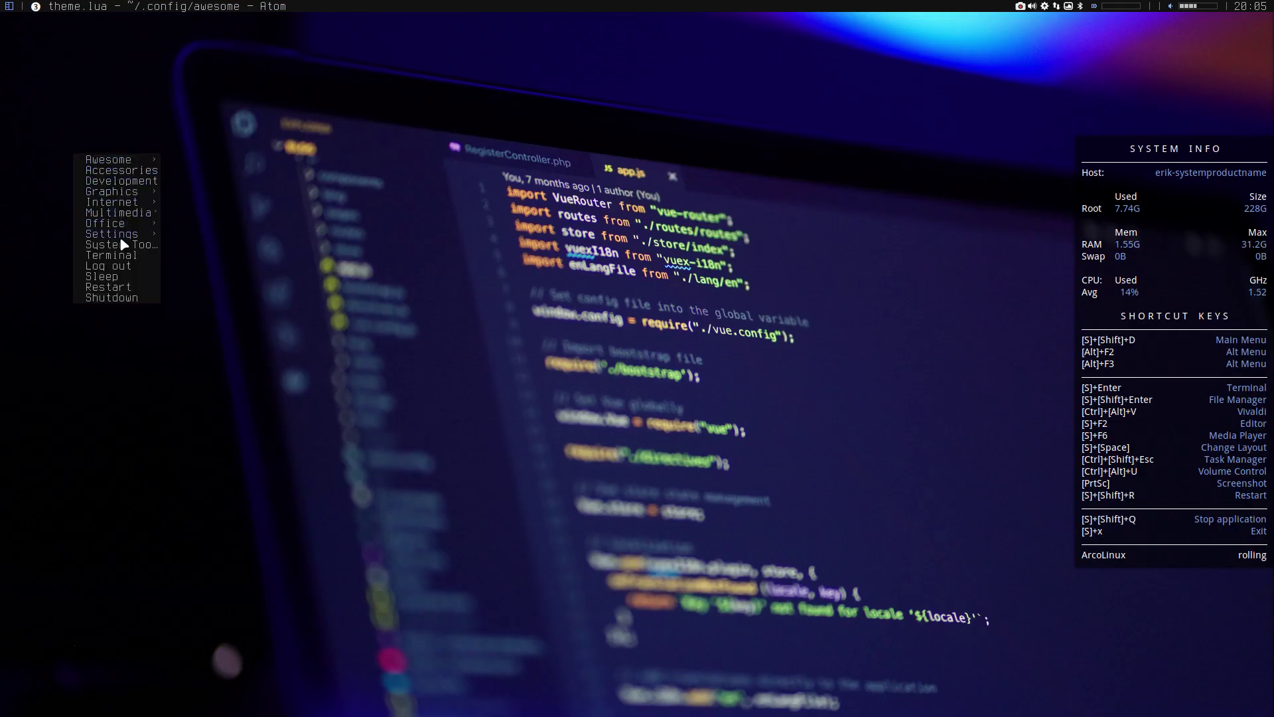
mouse_move(124, 164)
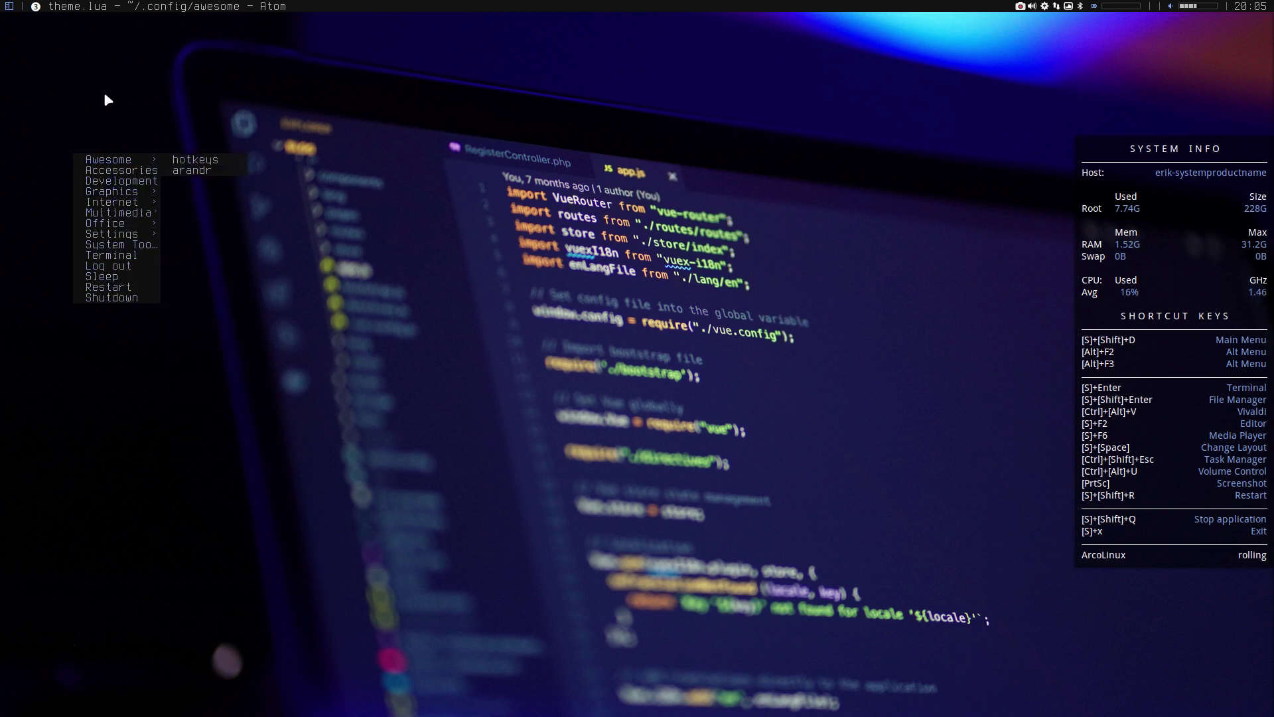
left_click(401, 168)
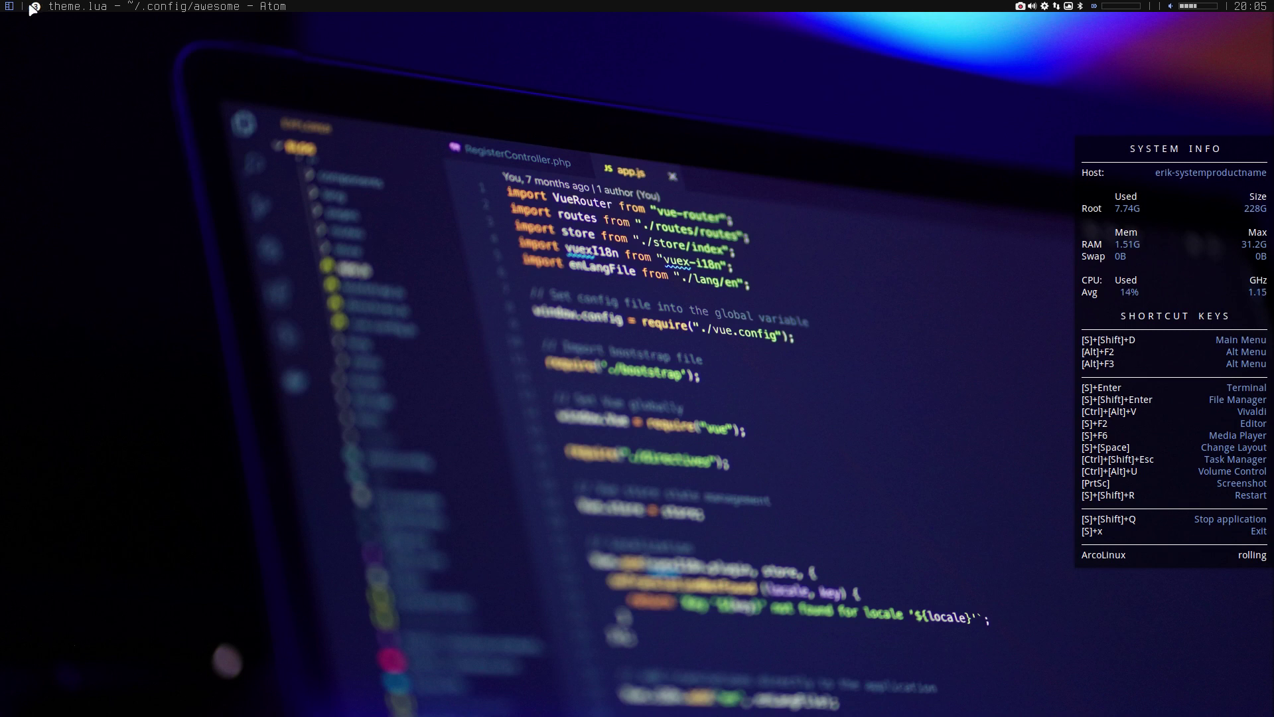
left_click(114, 8)
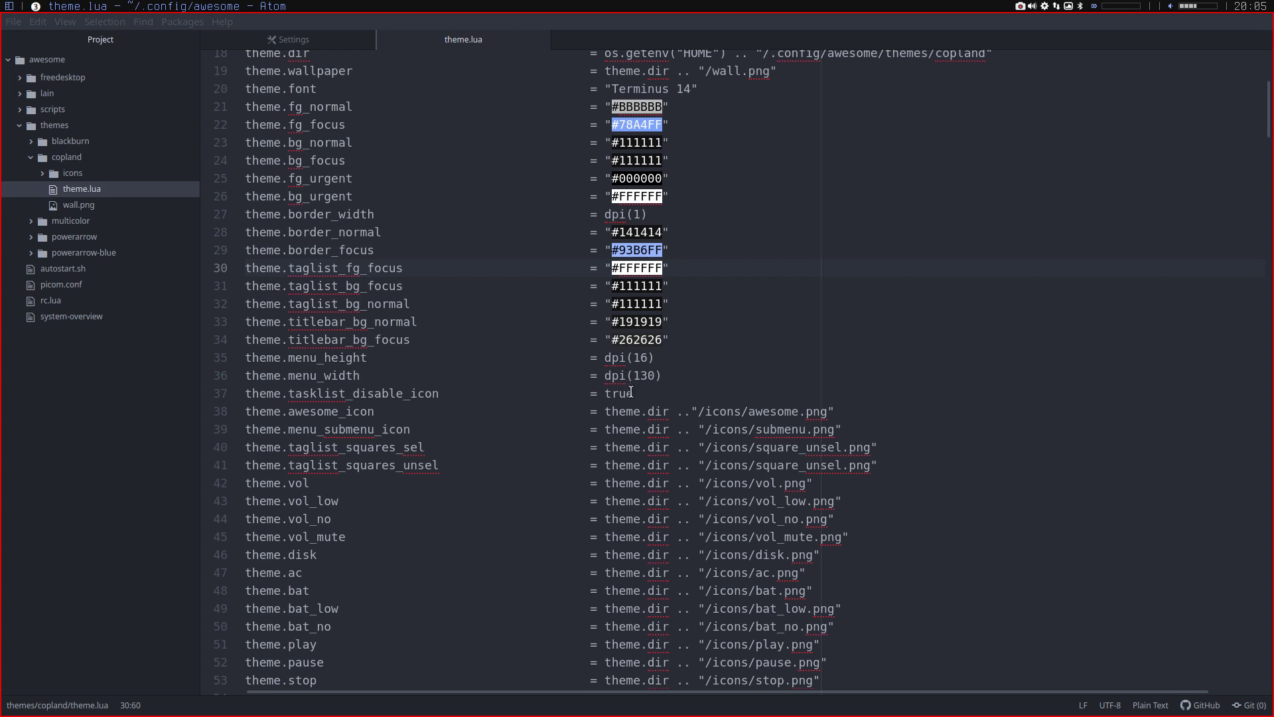
scroll(631, 393, "down", 2)
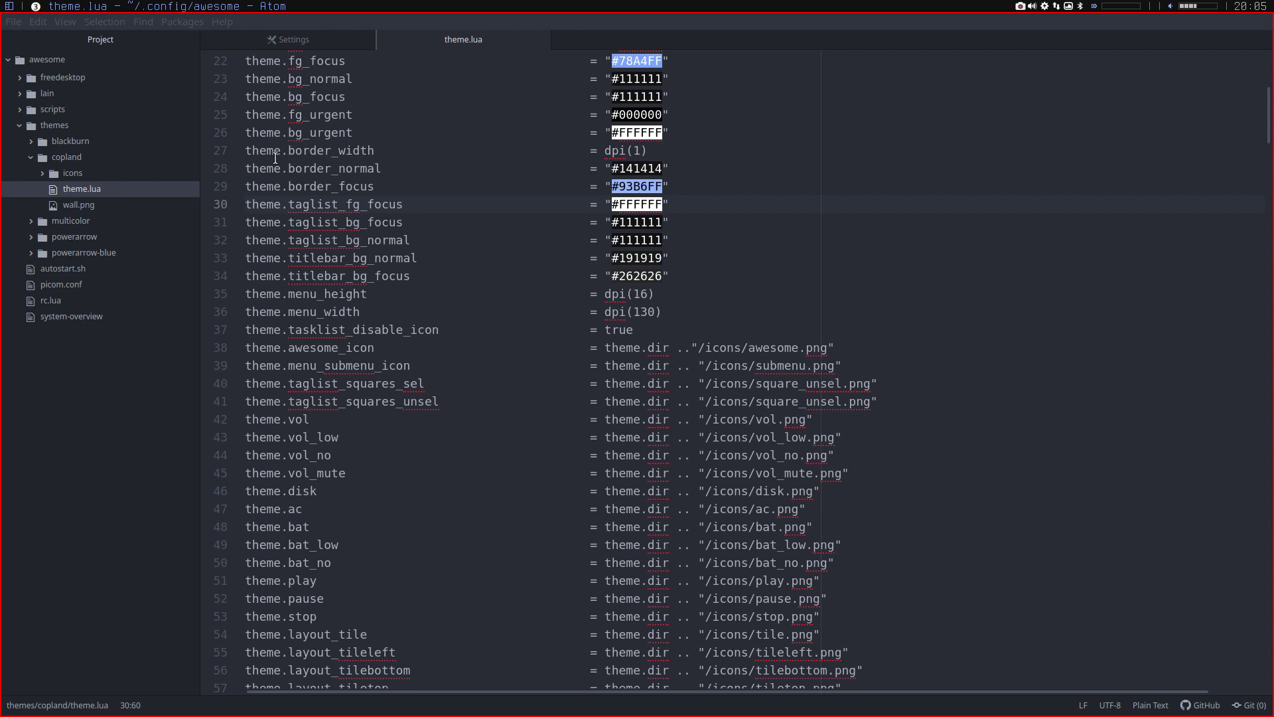
Step: Open the file manager and browse to the ~/.config/awesome/themes/copland/icons folder
key("super+e")
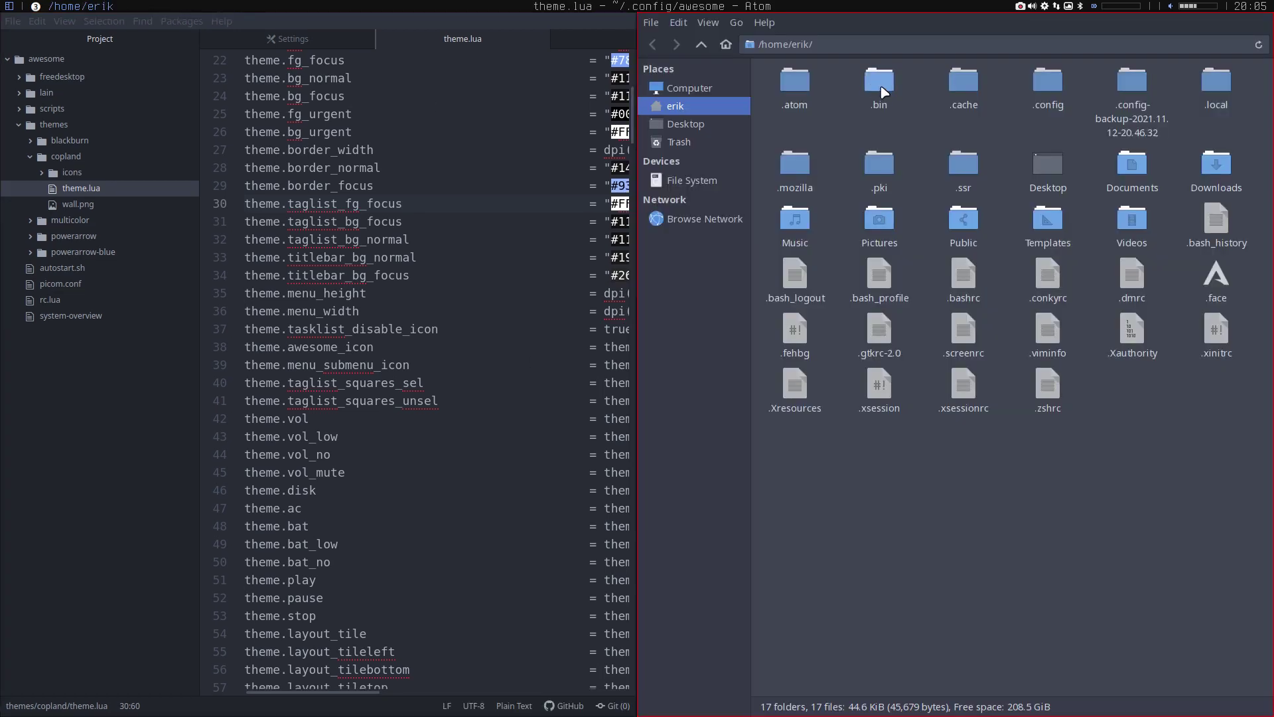
double_click(1047, 82)
left_click(1034, 81)
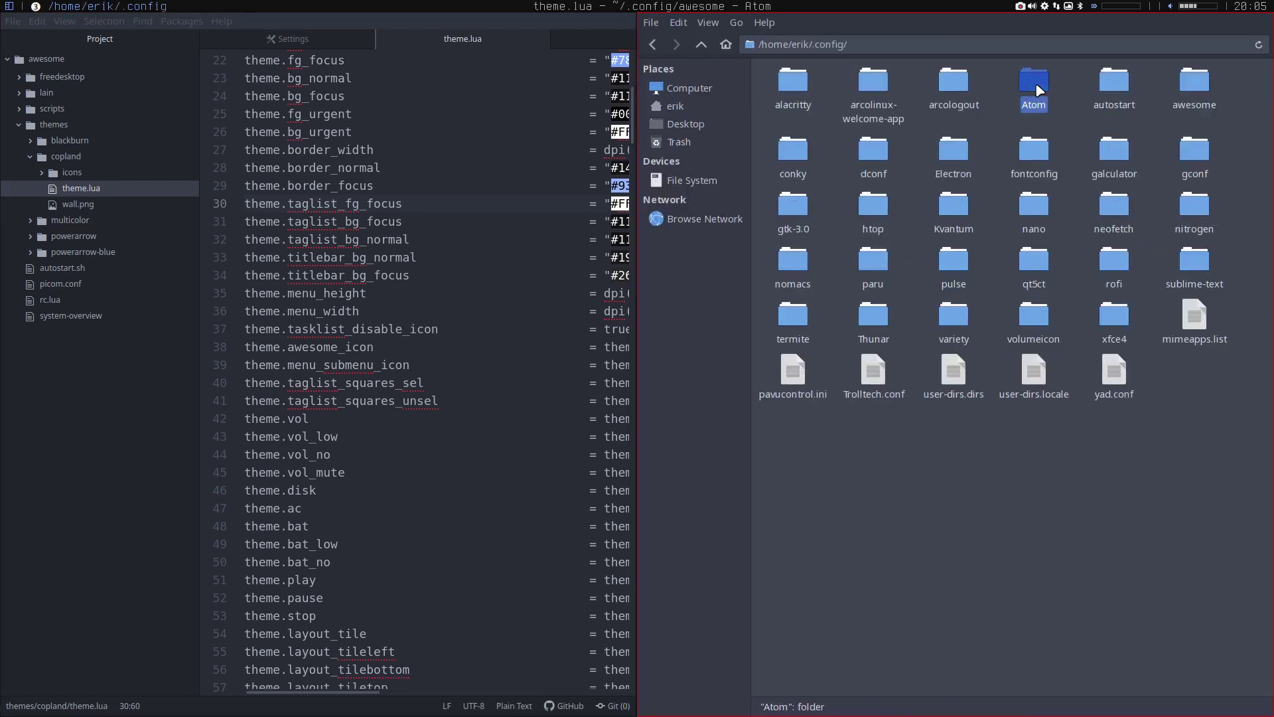
left_click(1198, 83)
double_click(1198, 83)
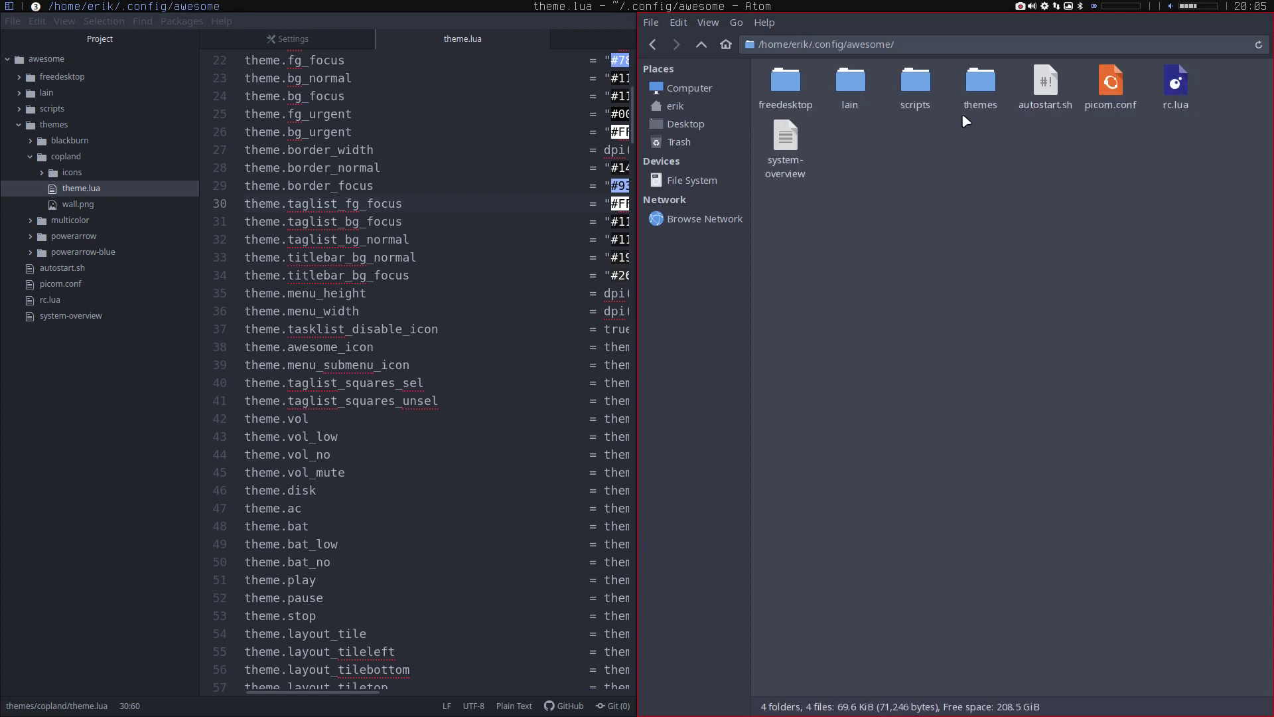
double_click(973, 90)
left_click(850, 83)
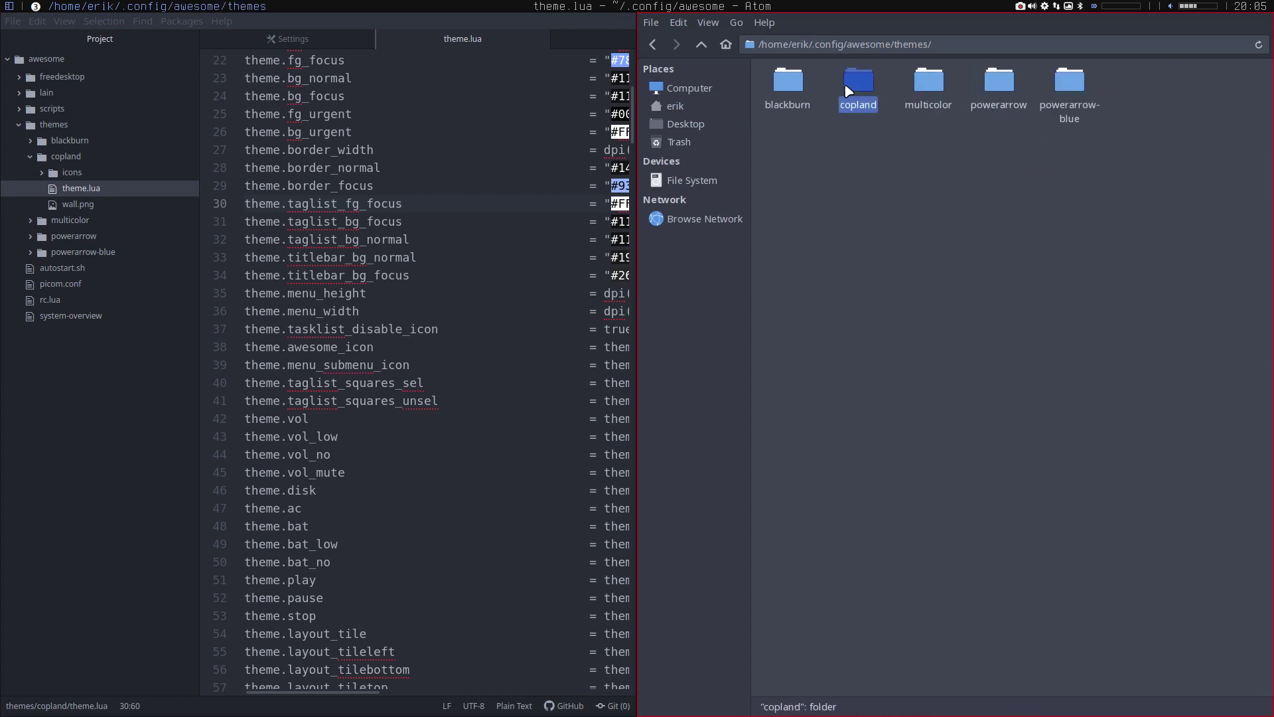
double_click(850, 83)
double_click(780, 80)
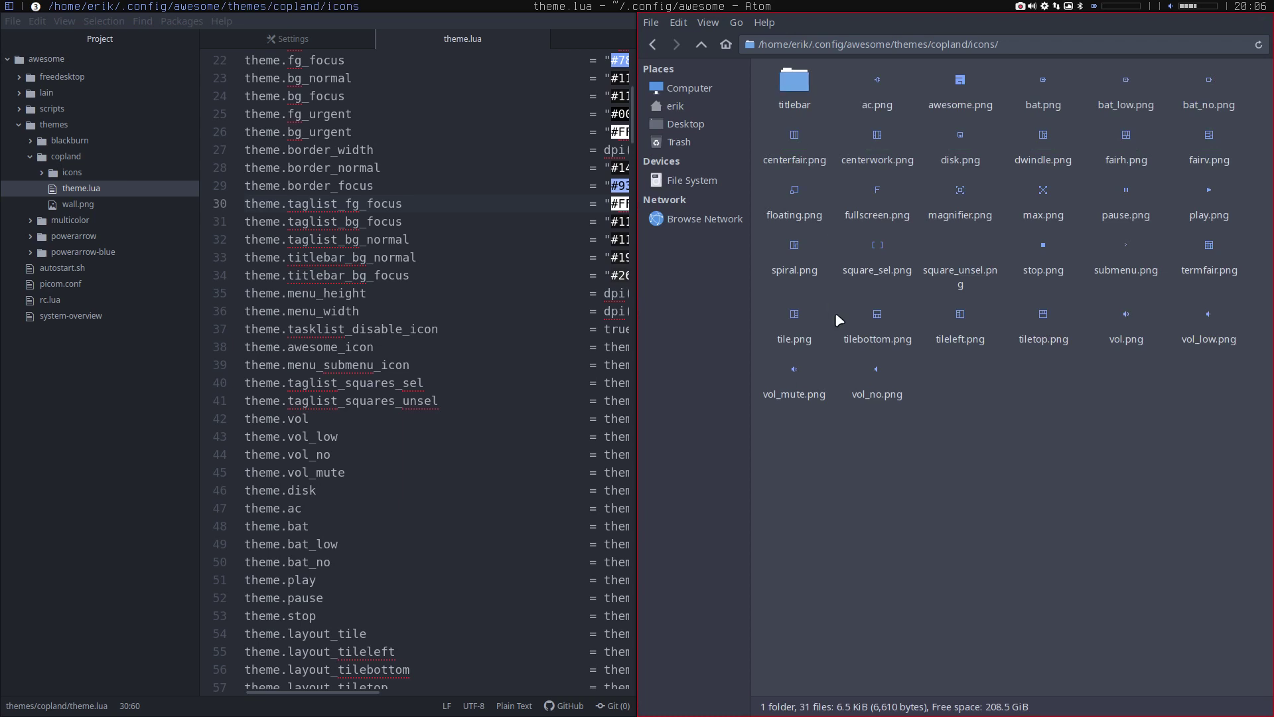
Step: Examine the copland icons at a larger size, including the titlebar folder, and close the open windows
scroll(1015, 375, "up", 2)
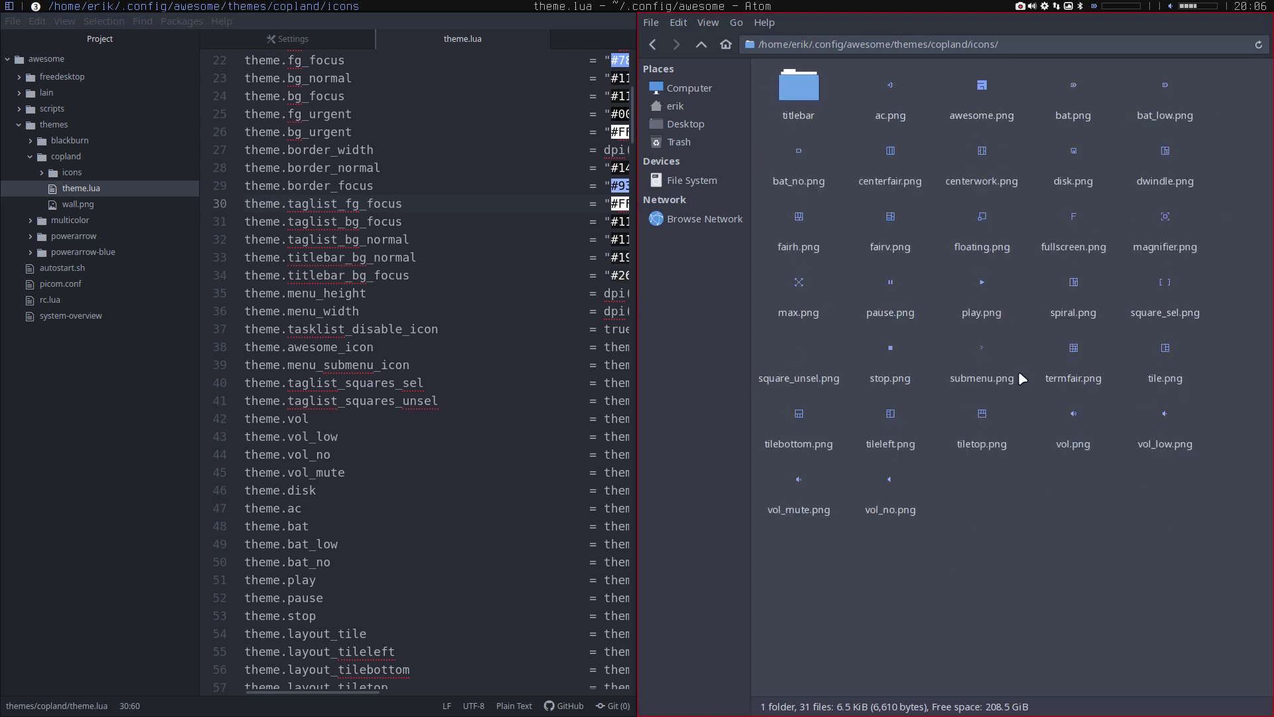
double_click(799, 89)
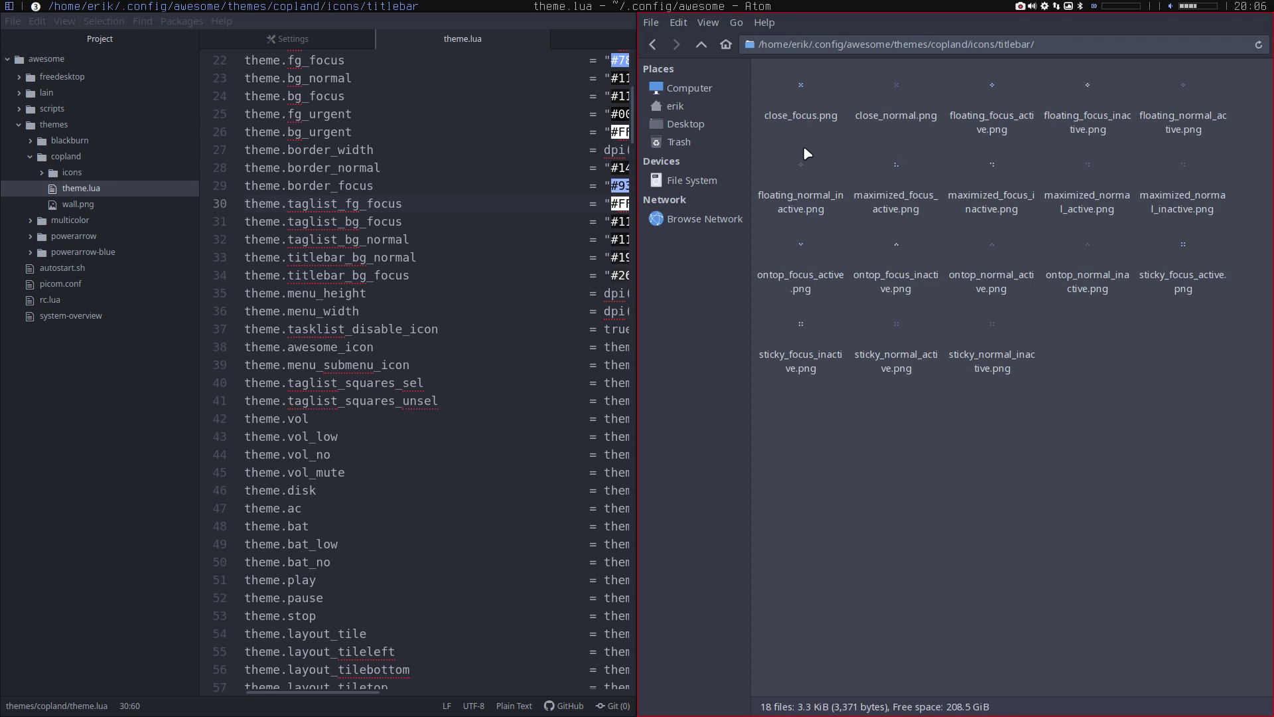
left_click(702, 44)
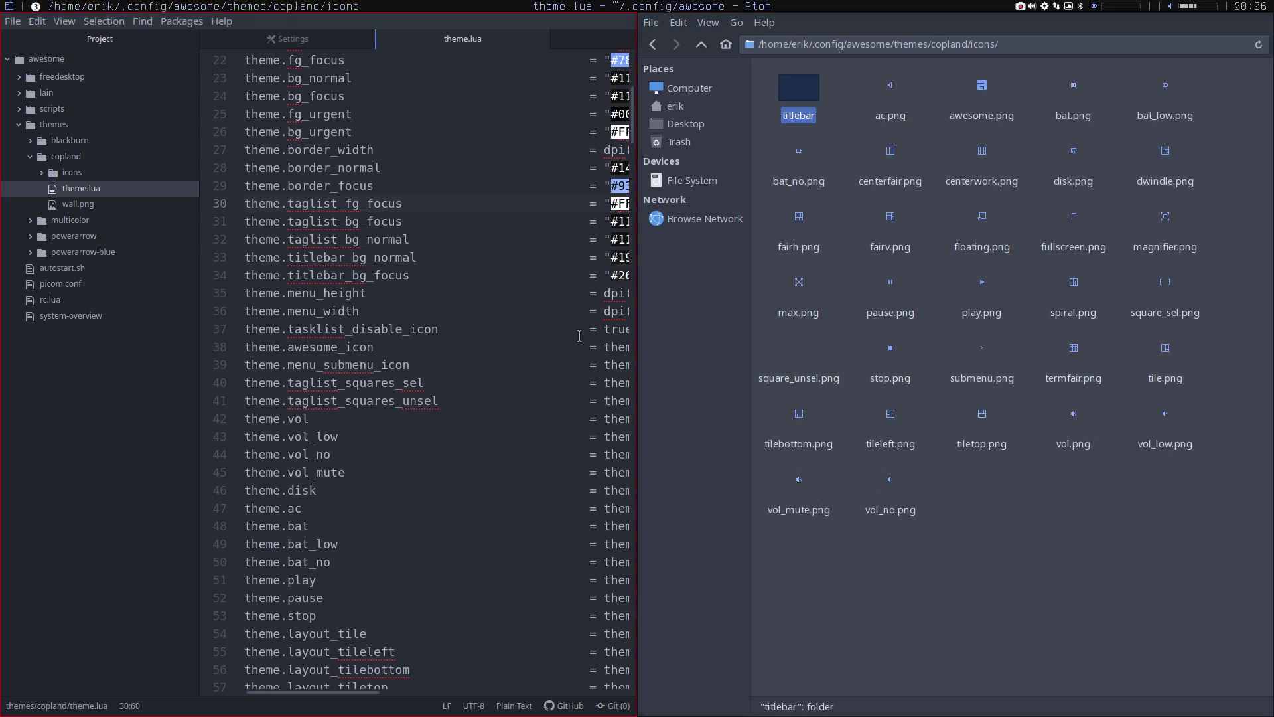
key("super+j")
key("super+m")
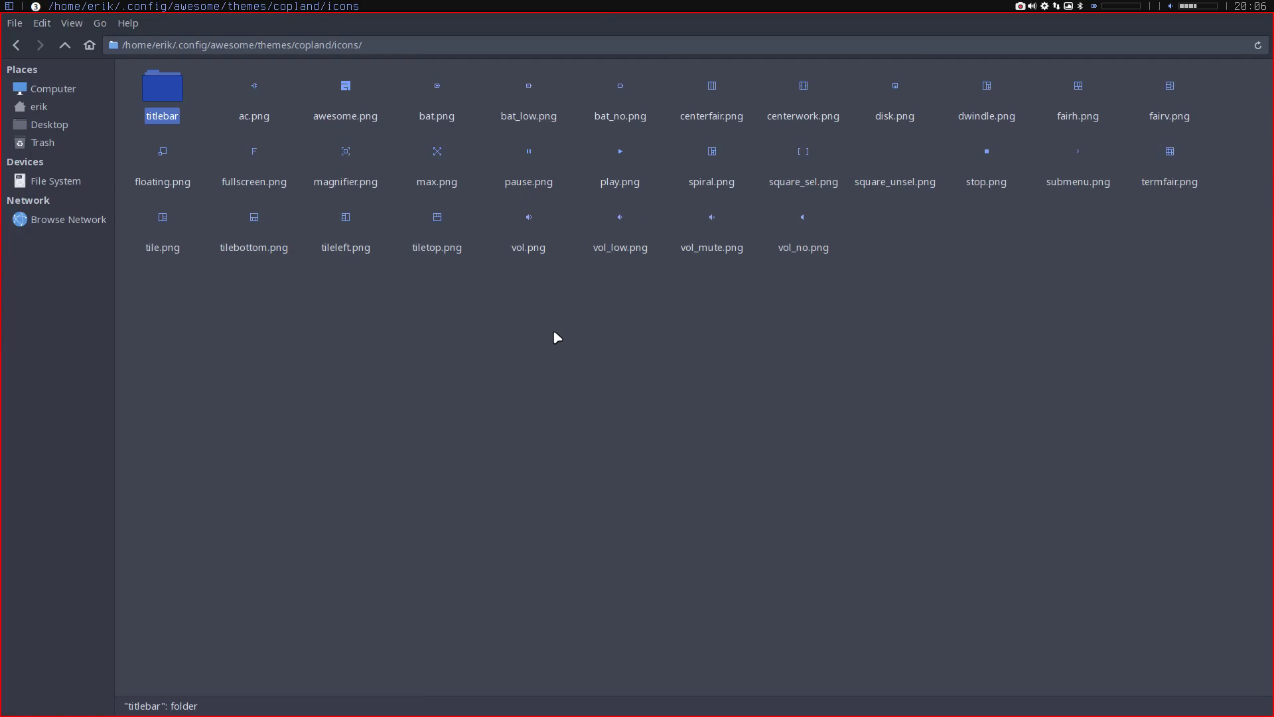
key("super+shift+q")
key("super+shift+d")
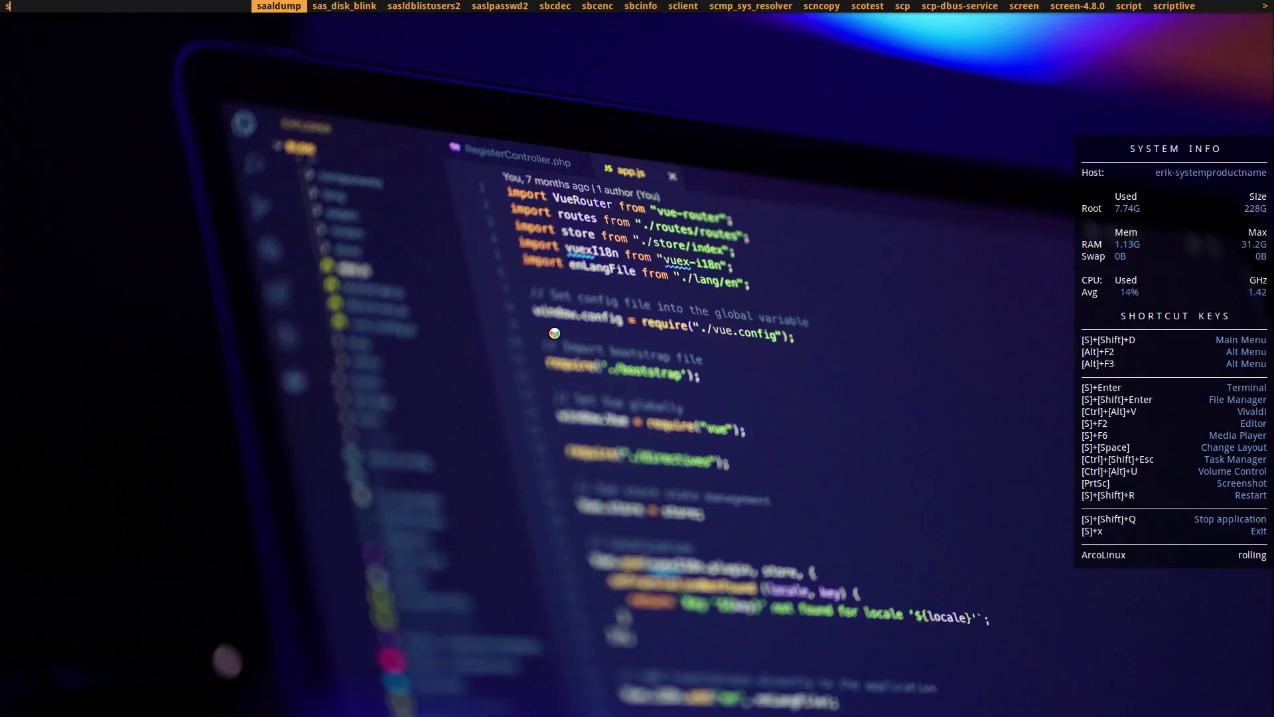
type("subl")
key("Return")
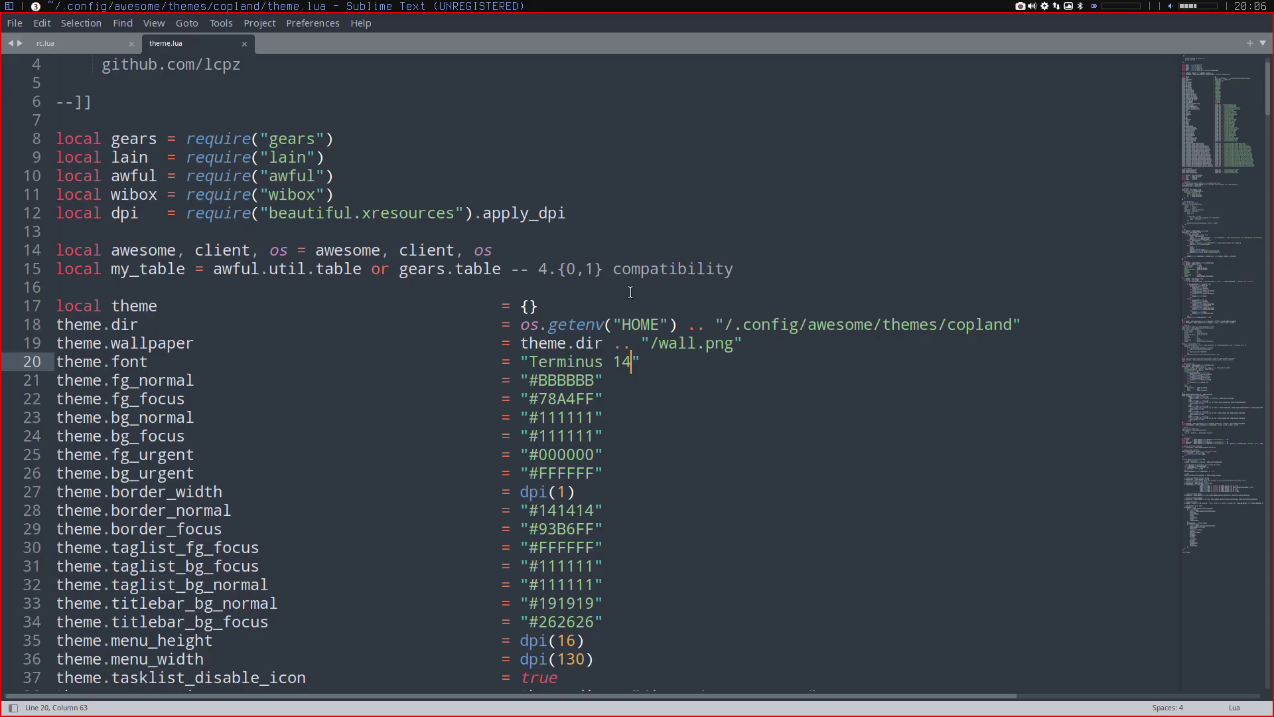
scroll(129, 262, "down", 2)
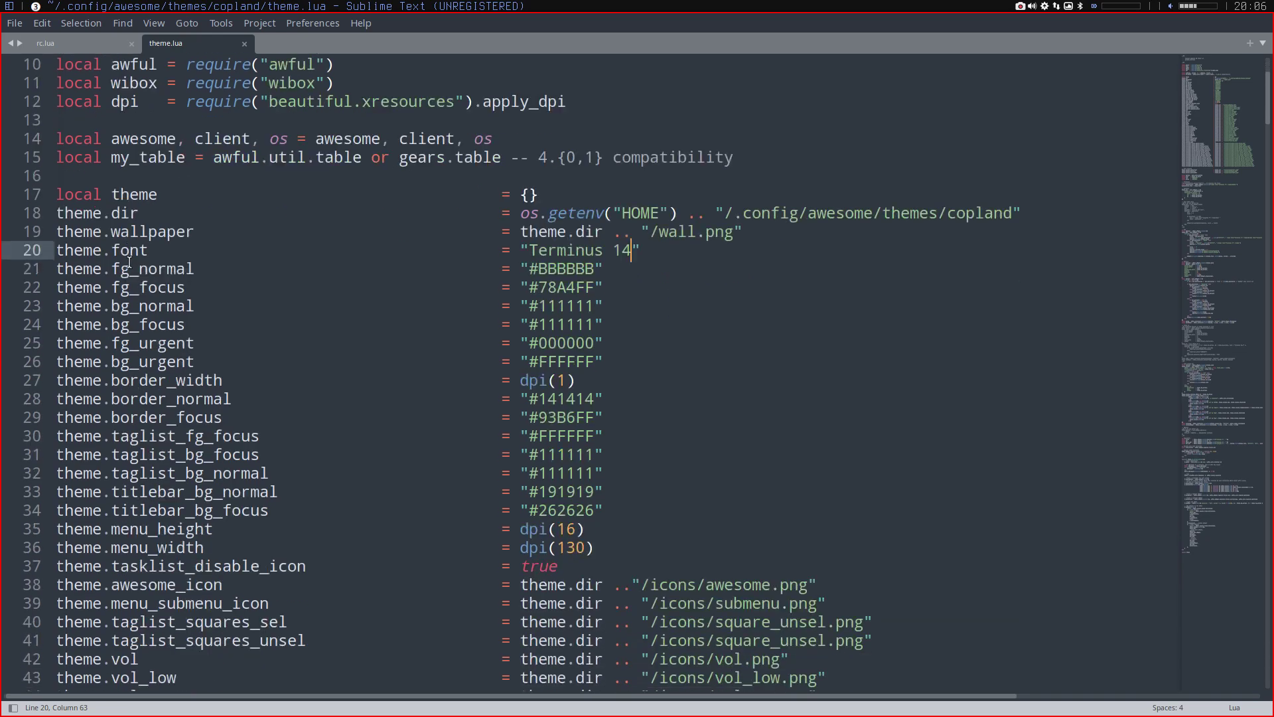
key("super+shift+q")
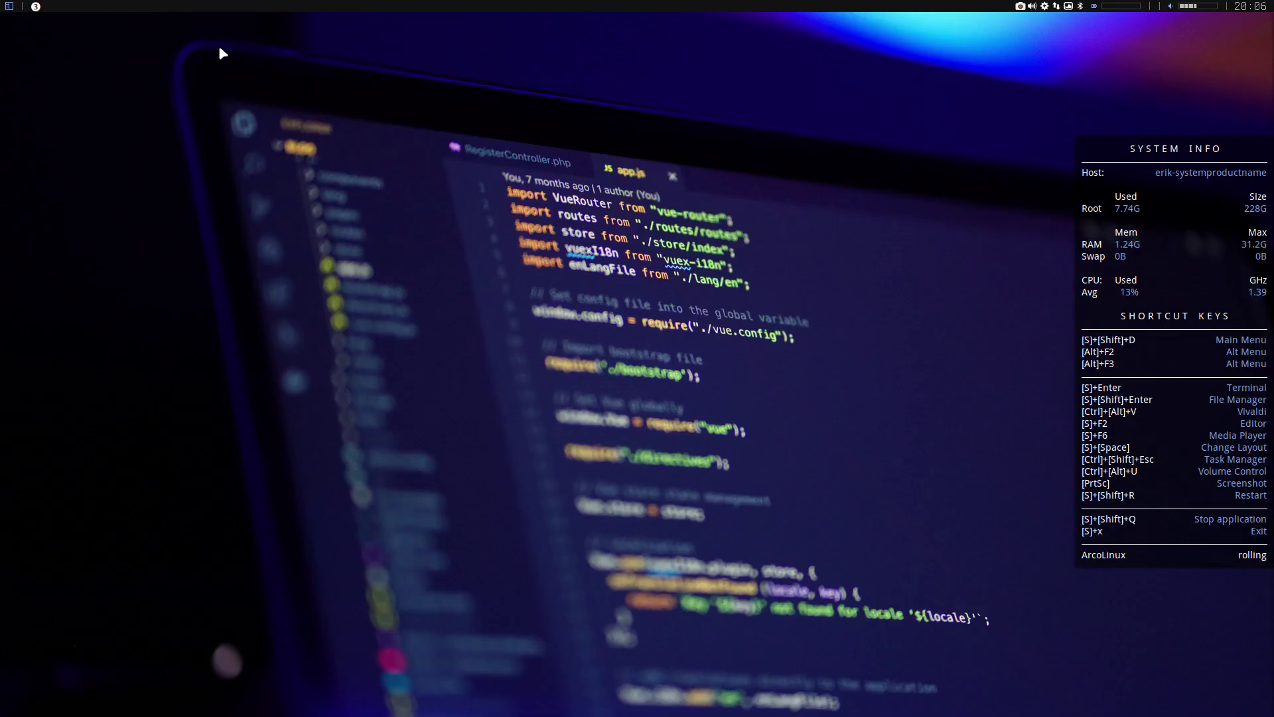
Step: Launch Atom again from the application launcher with the copland theme.lua open
key("super+shift+d")
type("xterm")
key("Return")
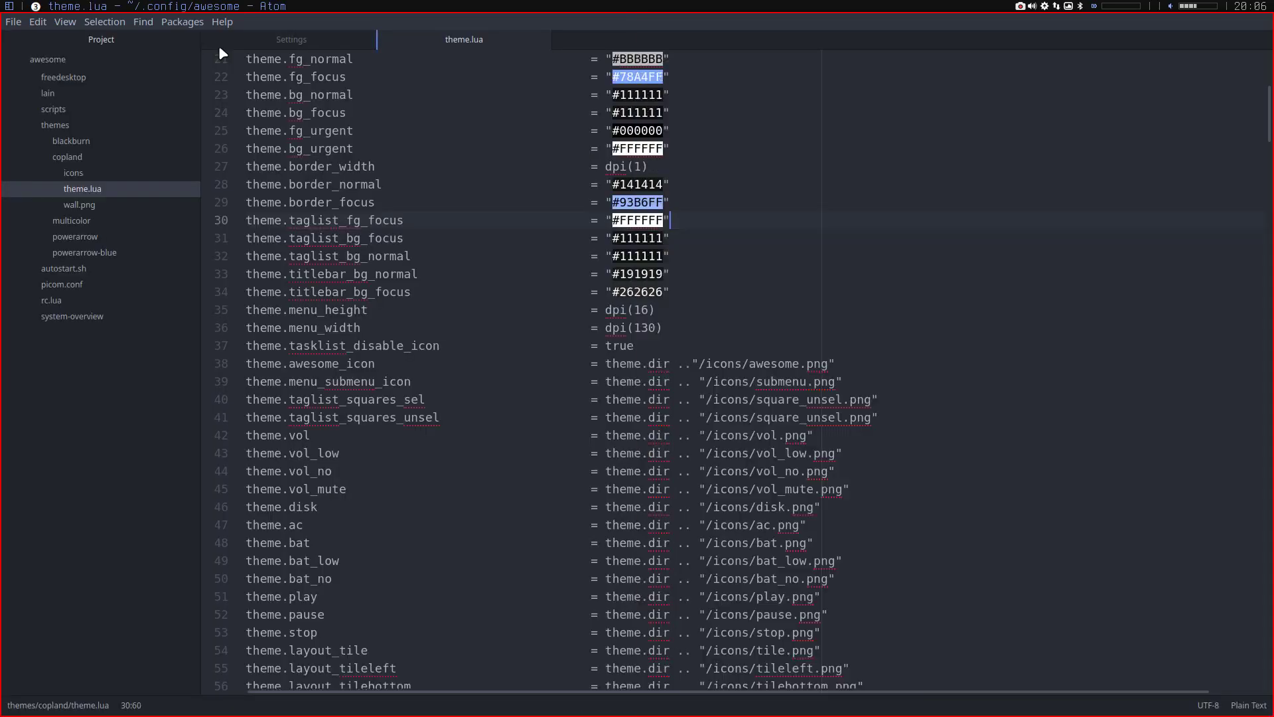
Step: Set theme.useless_gap to 10 in theme.lua, save the file and restart Awesome
scroll(576, 330, "down", 8)
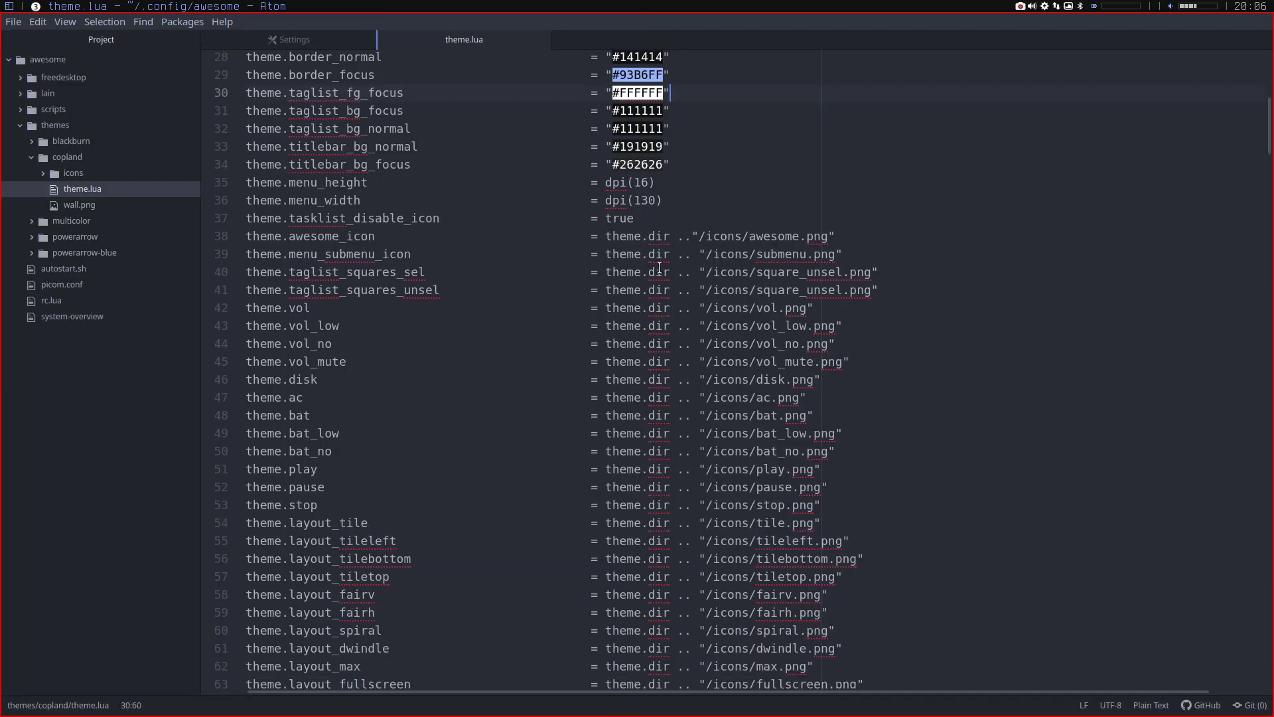
scroll(659, 268, "down", 1)
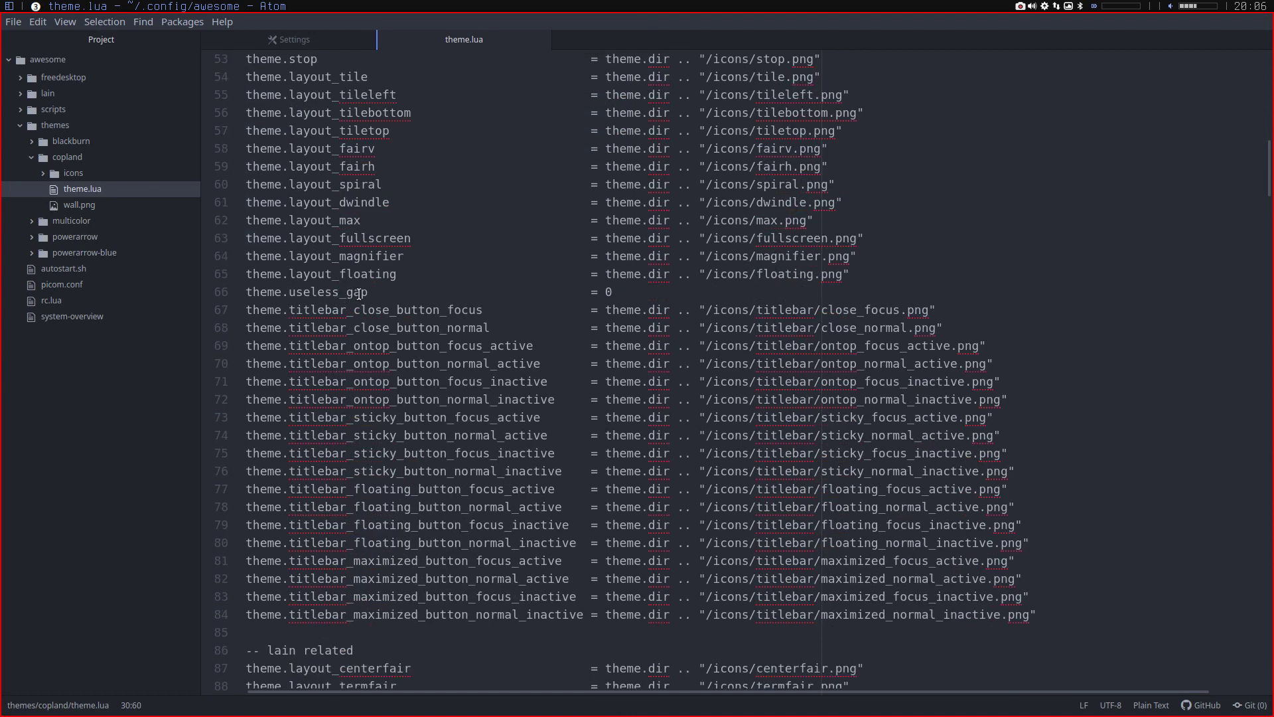
double_click(609, 292)
key("BackSpace")
type("10")
key("ctrl+s")
key("super+shift+r")
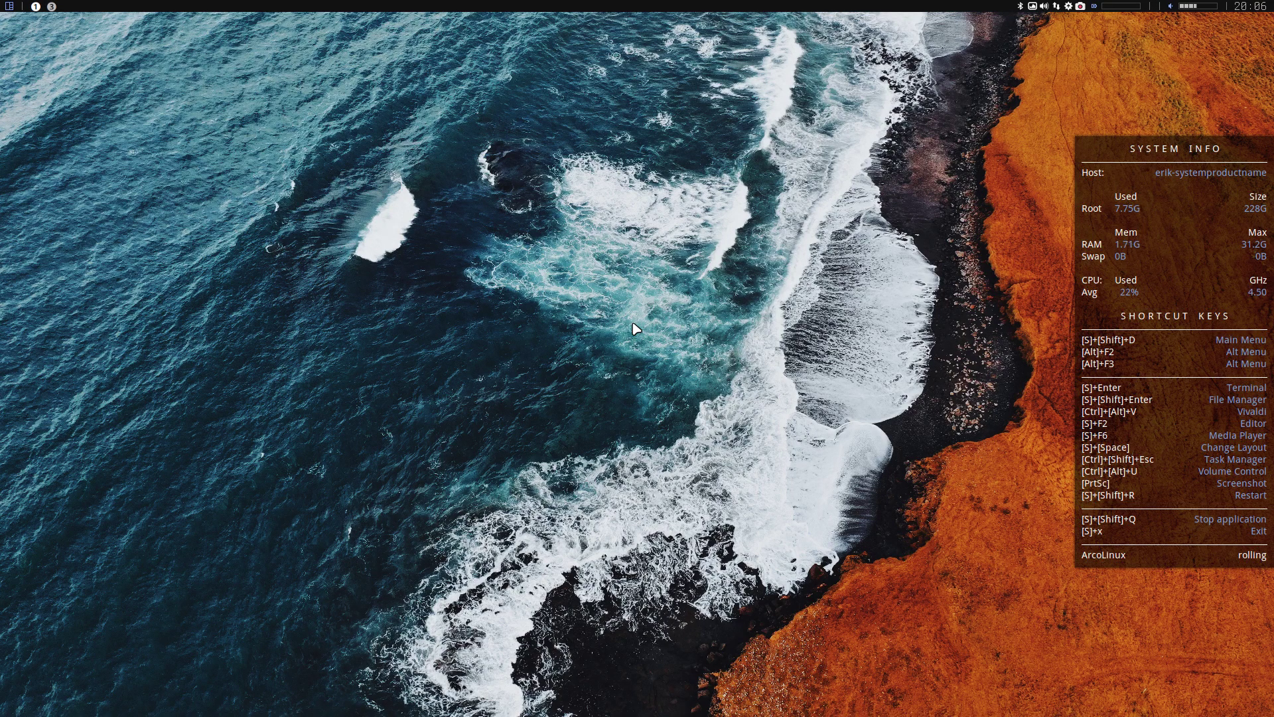
Step: Open four tiled terminals to examine the window gaps and the desktop menu, then close all of them
key("super+Return")
key("super+Return")
key("super+Return")
key("super+Return")
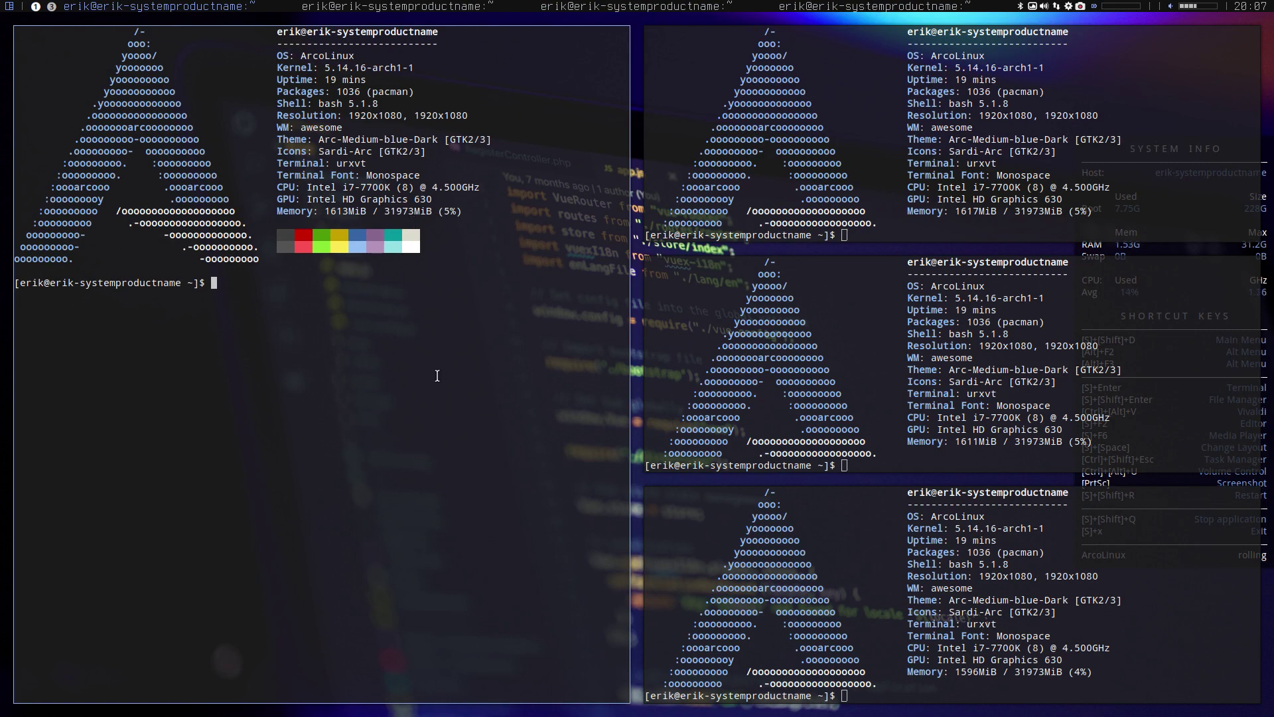
right_click(632, 325)
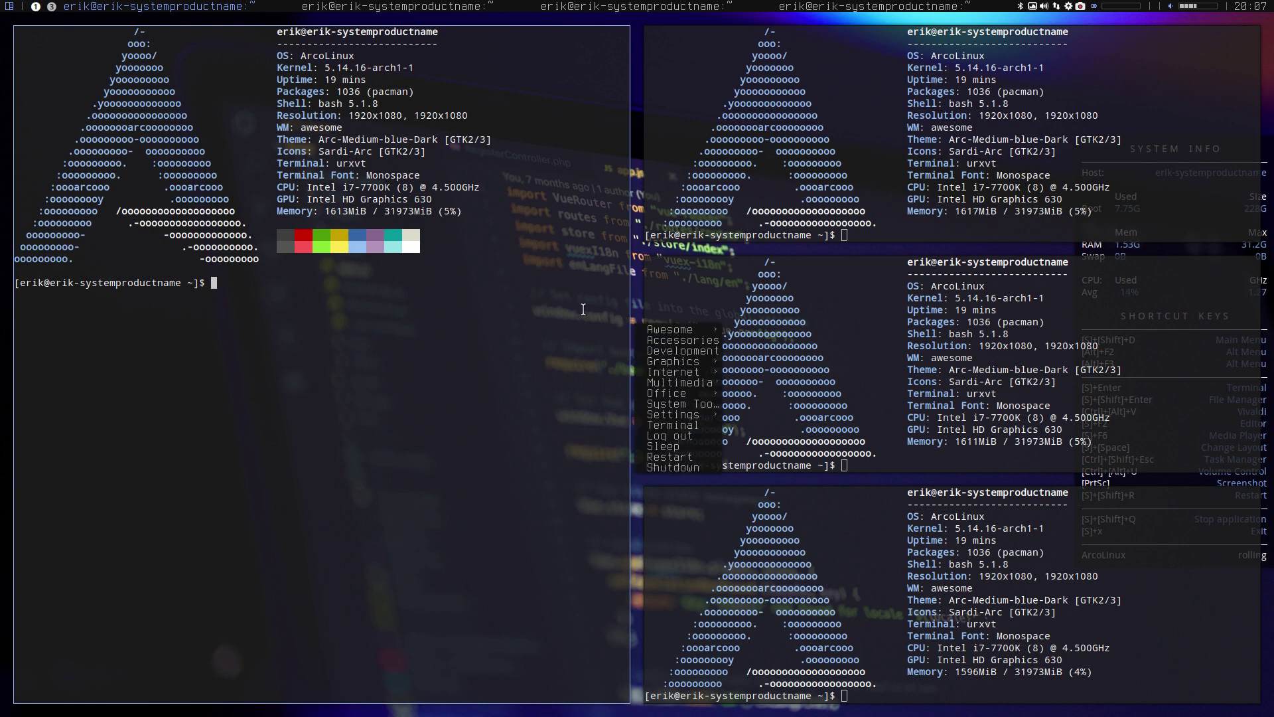
key("Escape")
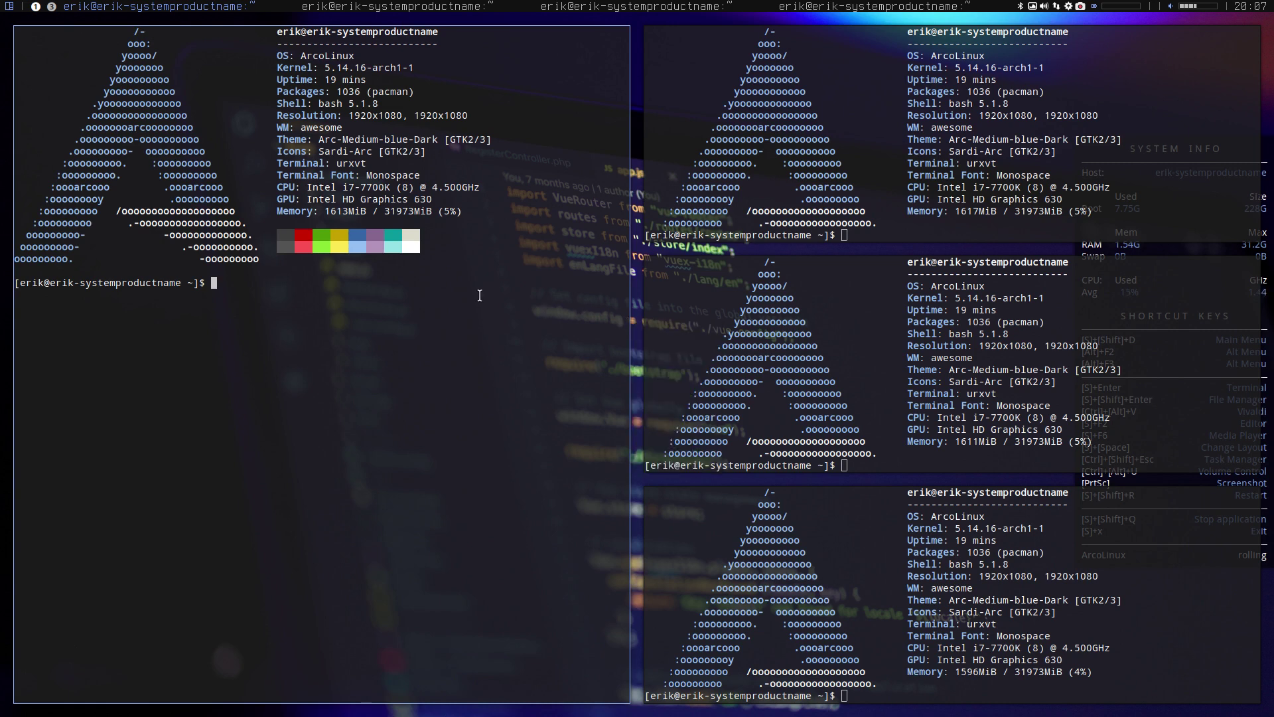
key("super+shift+q")
key("super+shift+q")
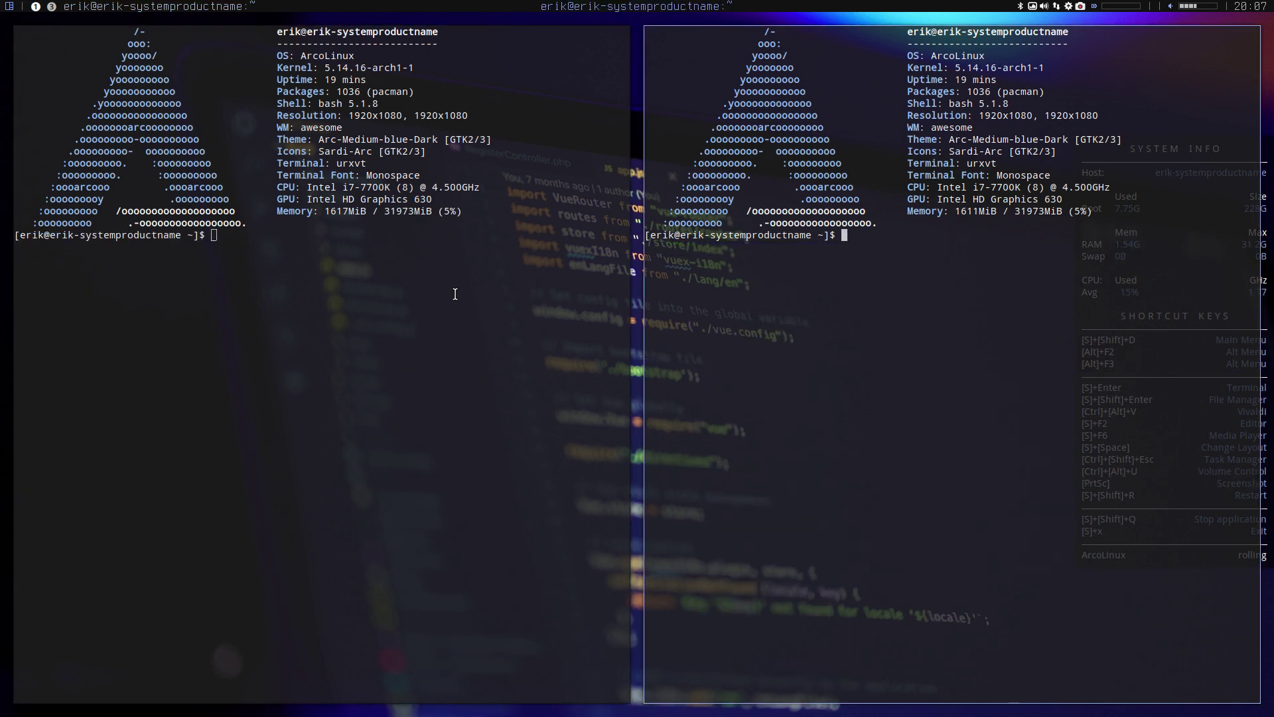
key("super+shift+q")
key("super+shift+q")
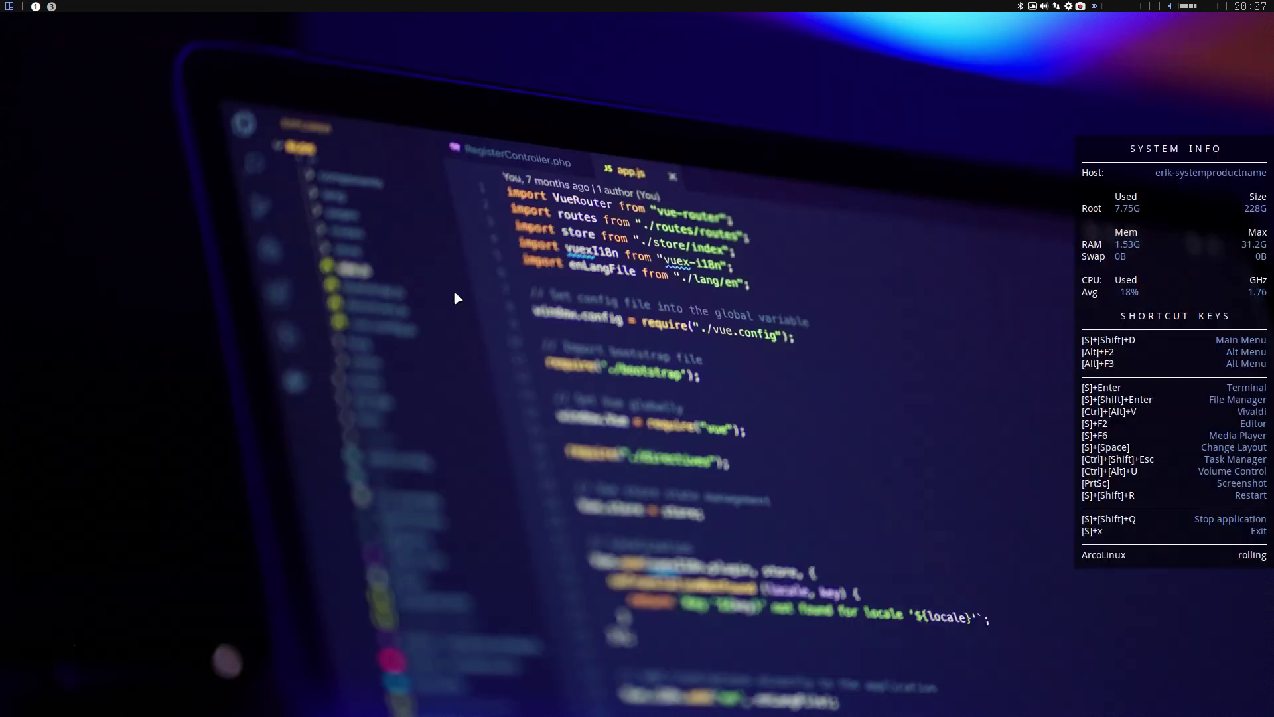
Step: Return to Atom, set theme.useless_gap to 2, save theme.lua and restart Awesome
left_click(53, 6)
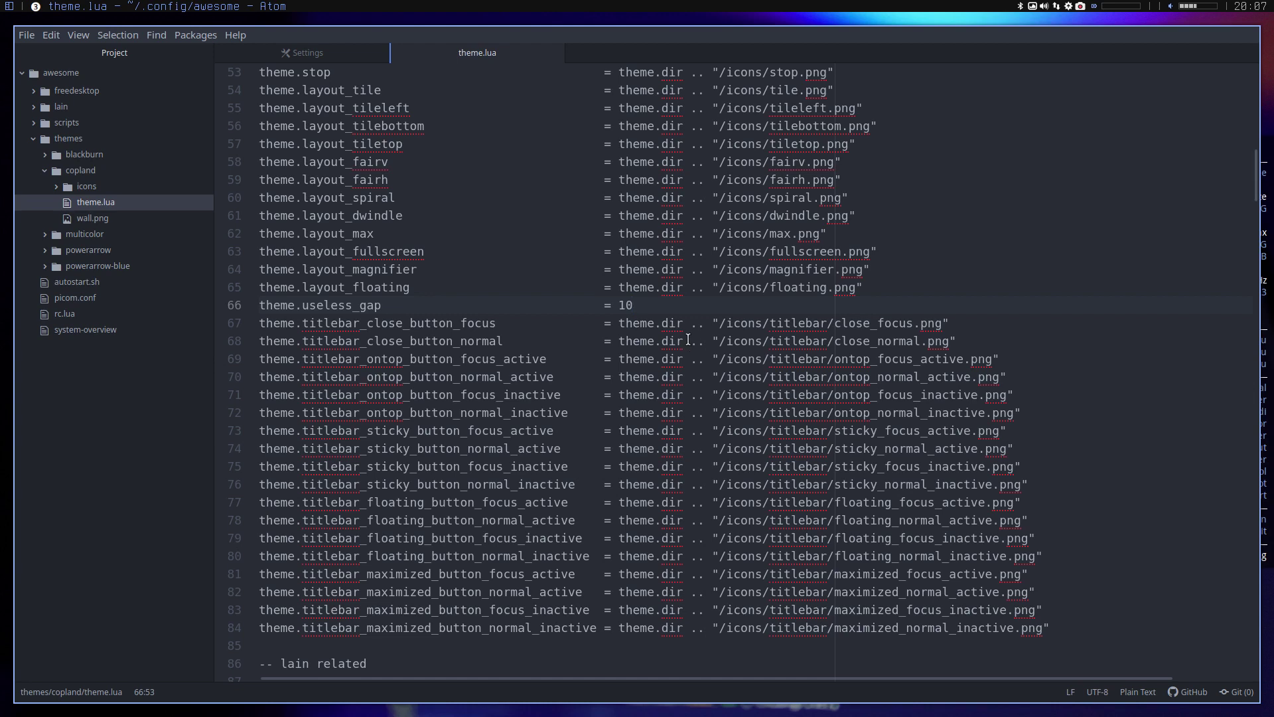
key("BackSpace")
key("BackSpace")
type("2")
key("ctrl+s")
key("super+shift+r")
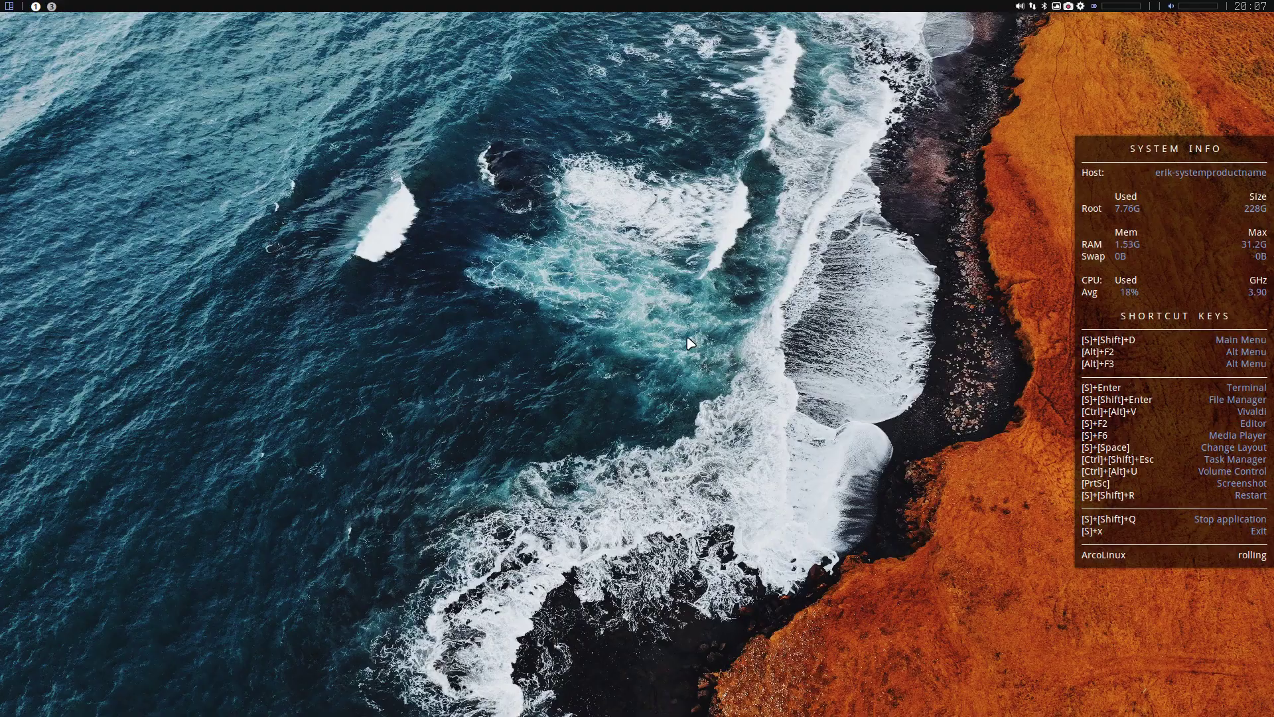
Step: Check the window gaps with three terminals and a file manager, close them all and return to theme.lua in Atom
key("super+Return")
key("super+Return")
key("super+Return")
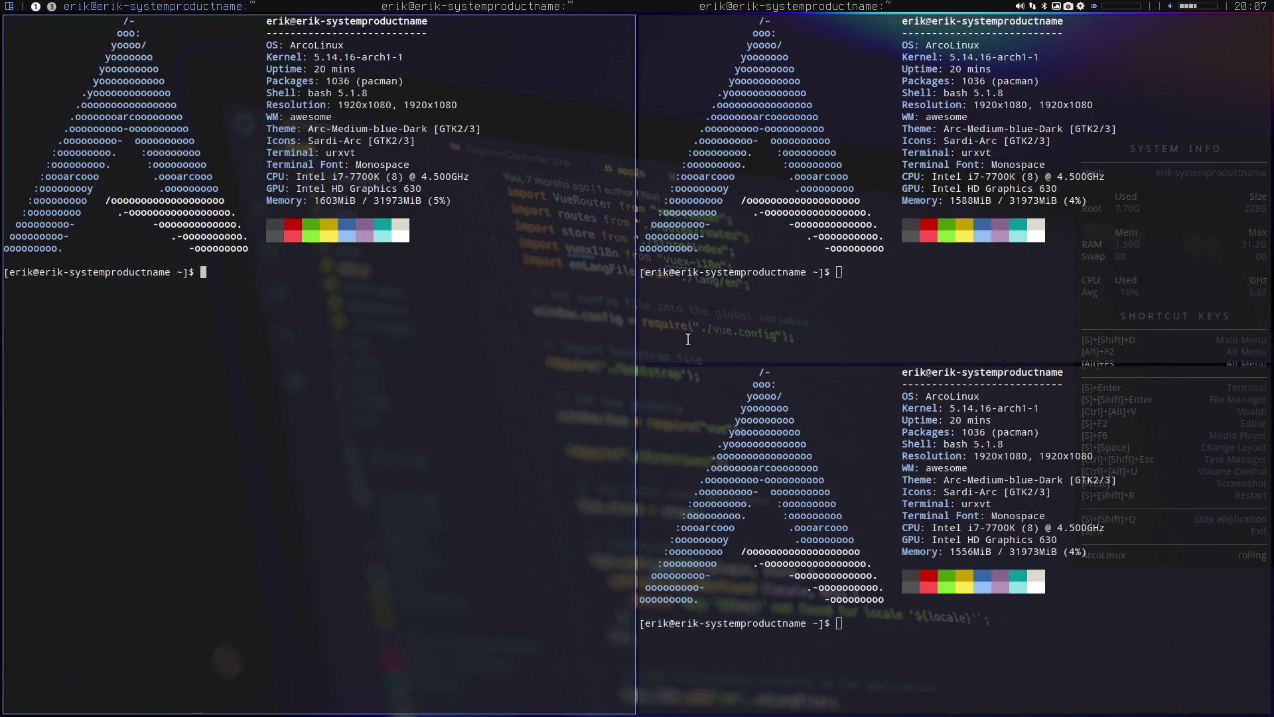
key("super+shift+Return")
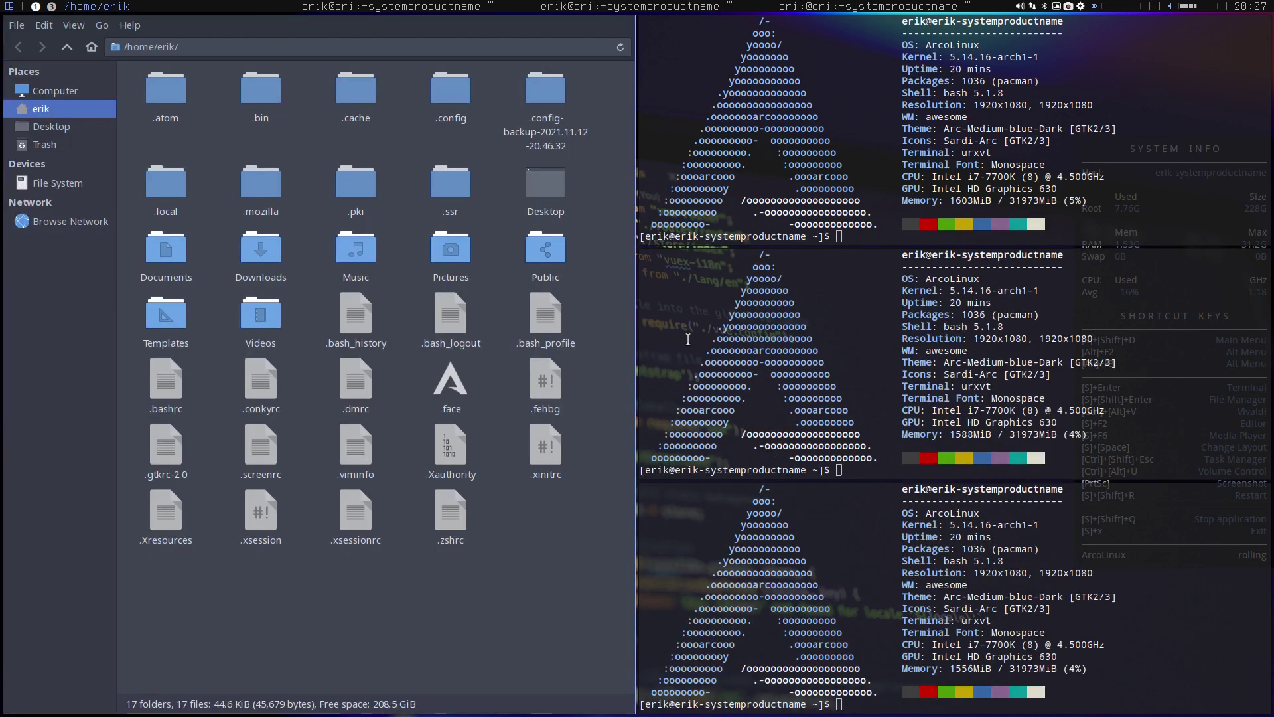
key("super+shift+q")
key("super+shift+q")
key("super+shift+q")
key("super+shift+q")
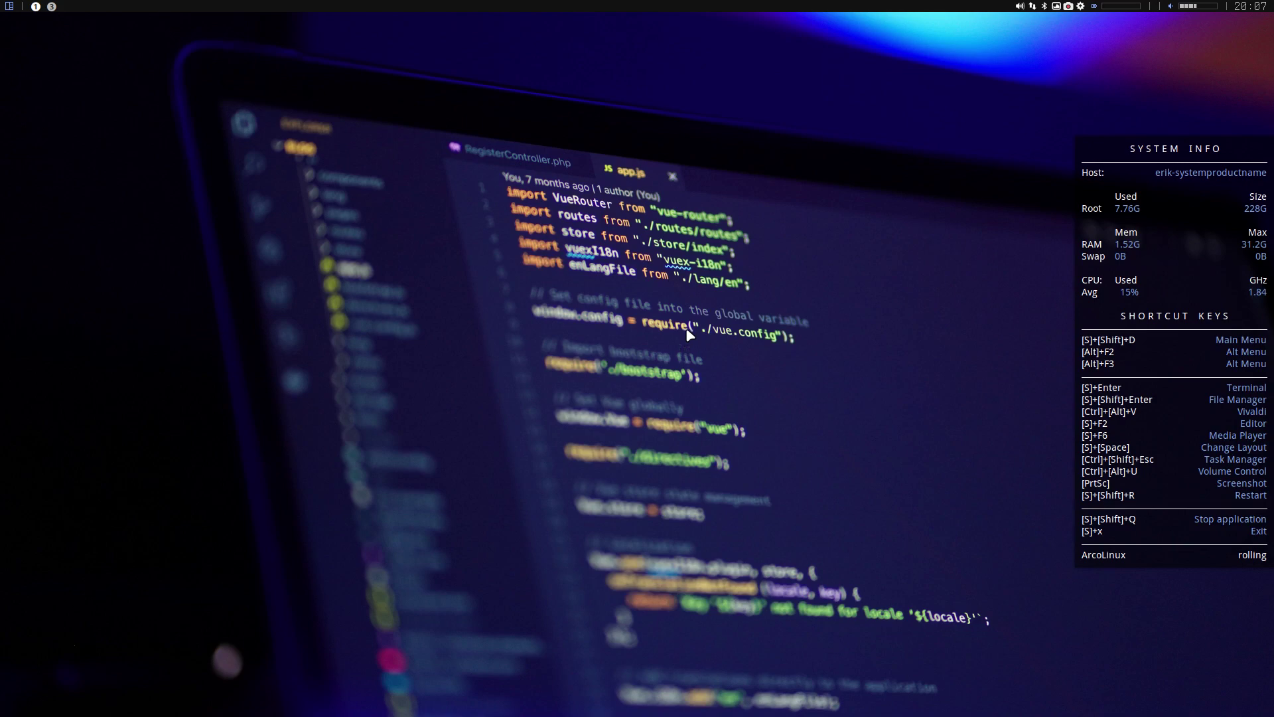
key("super+3")
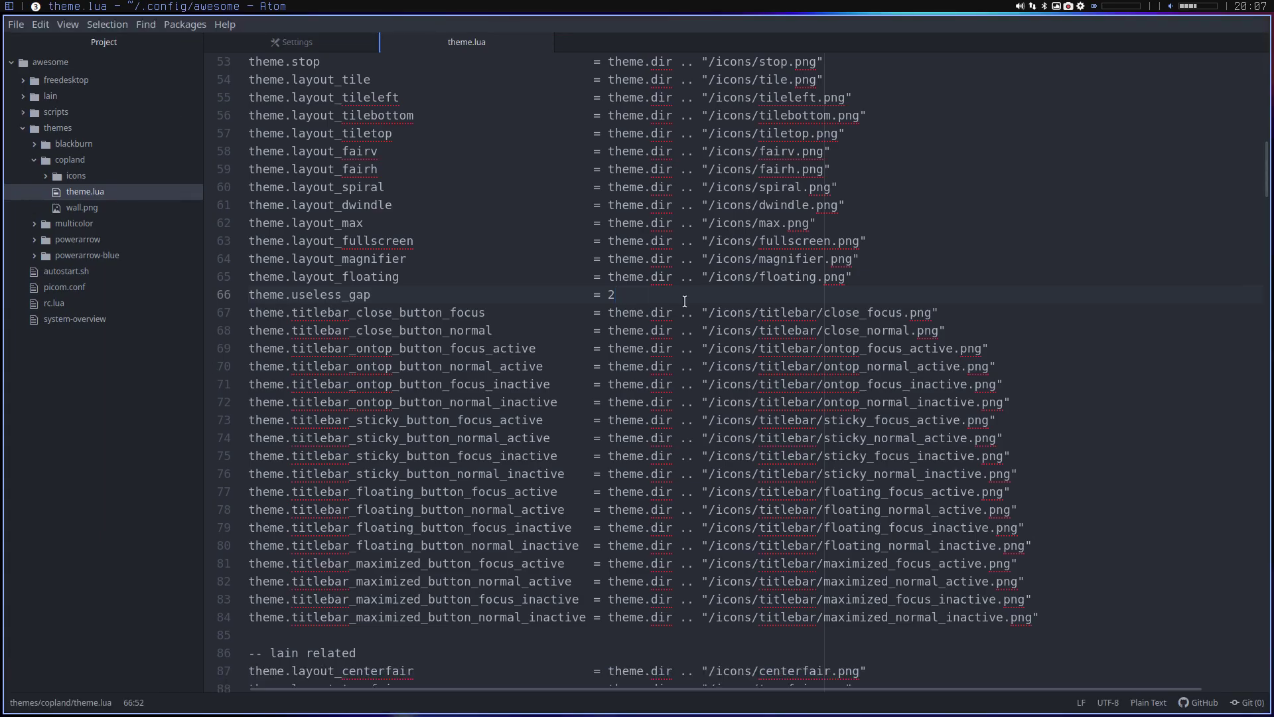
Step: Review the color and icon settings in theme.lua and set theme.useless_gap to 3
scroll(685, 300, "up", 10)
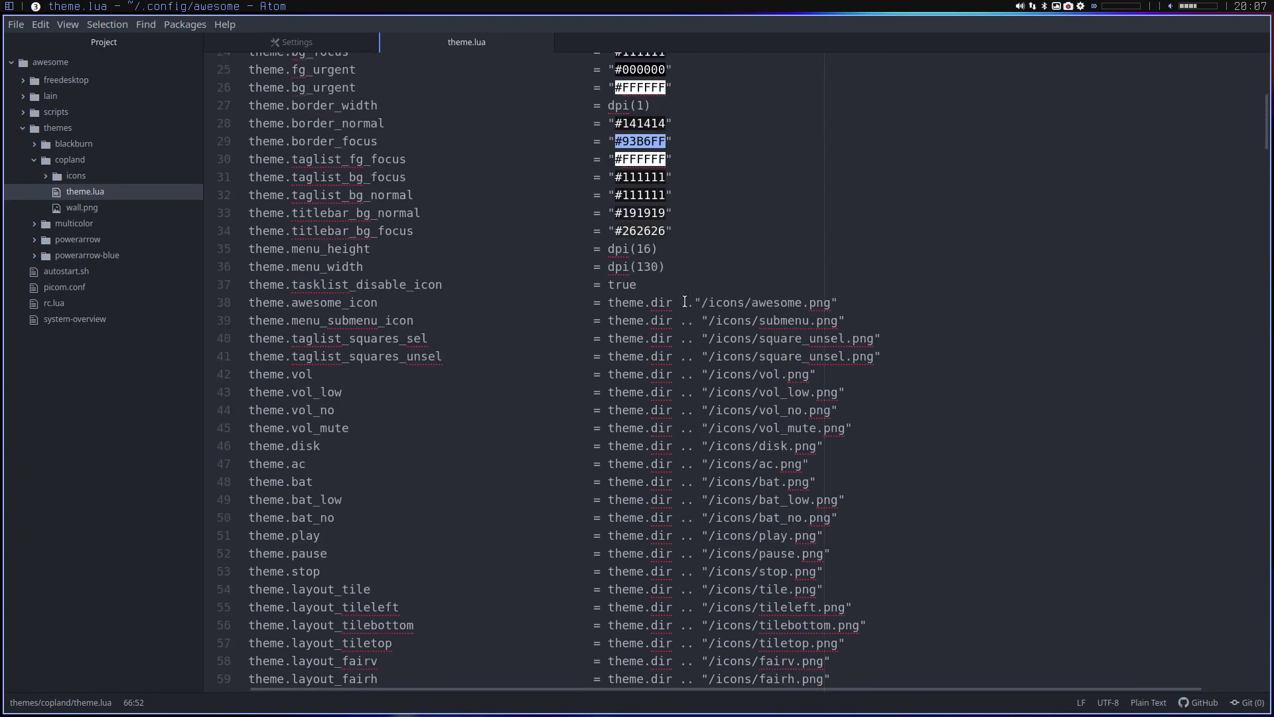
scroll(685, 300, "up", 3)
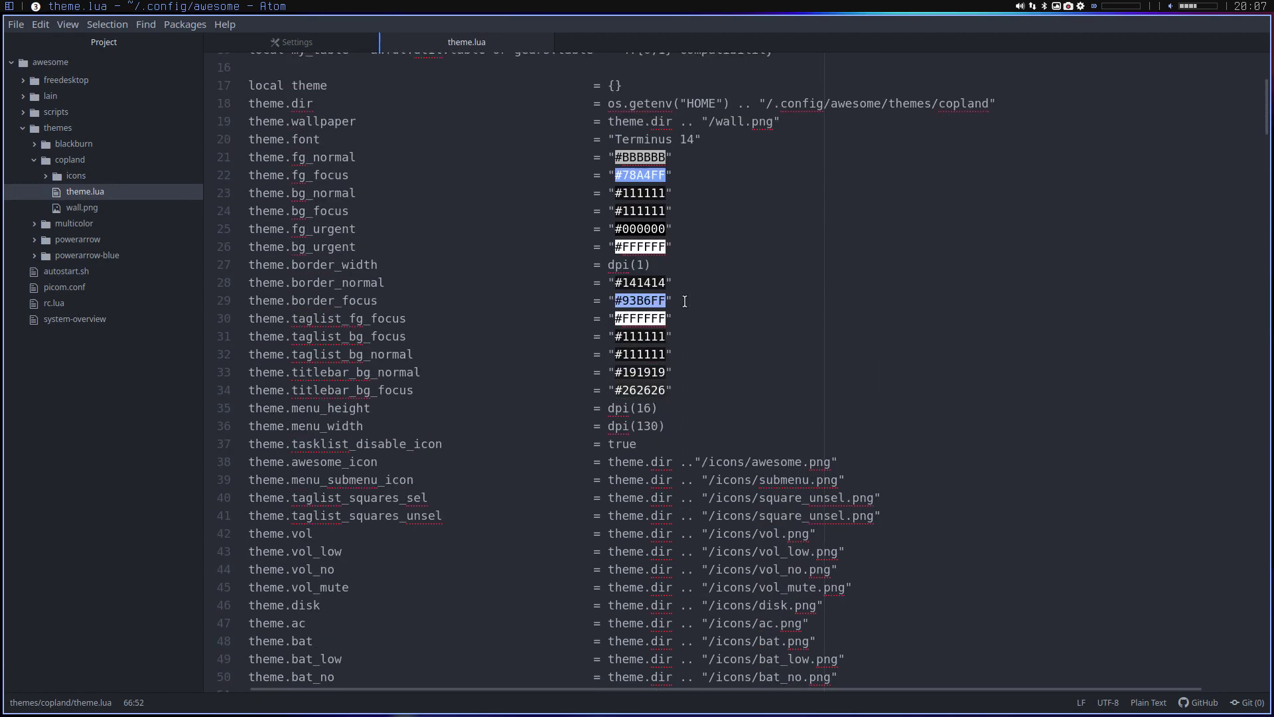
scroll(685, 300, "up", 3)
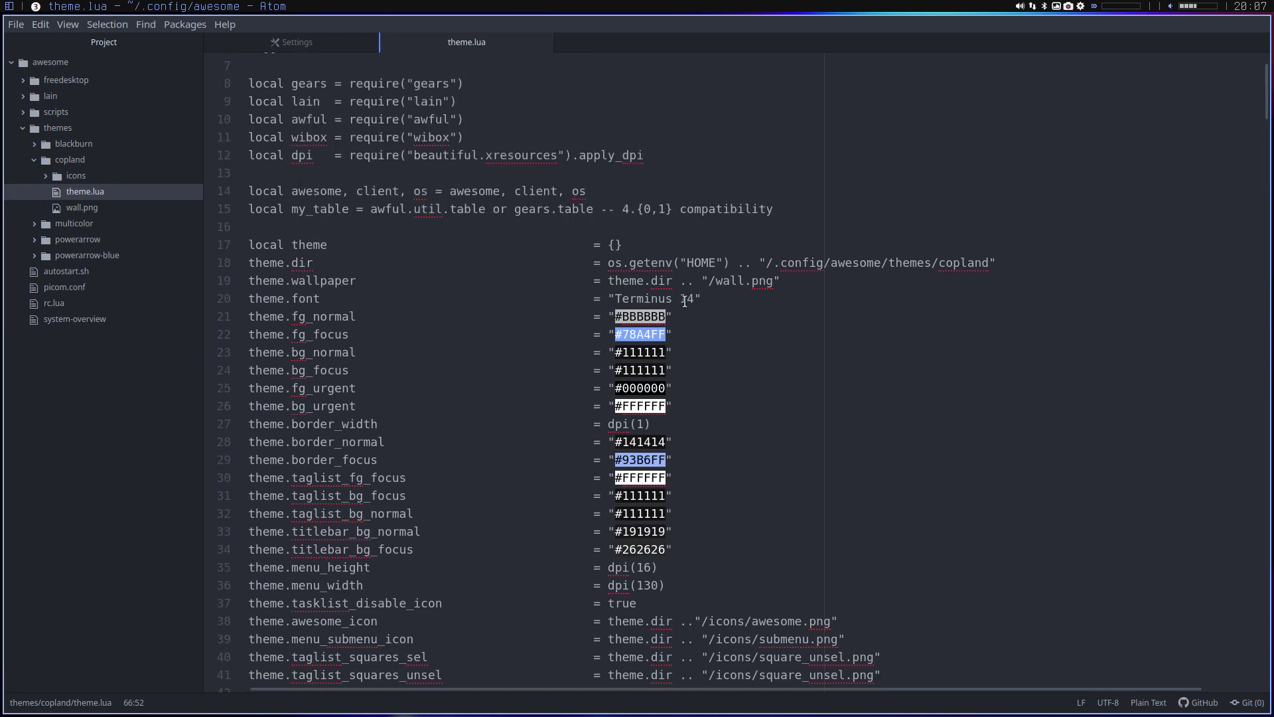
scroll(685, 301, "down", 3)
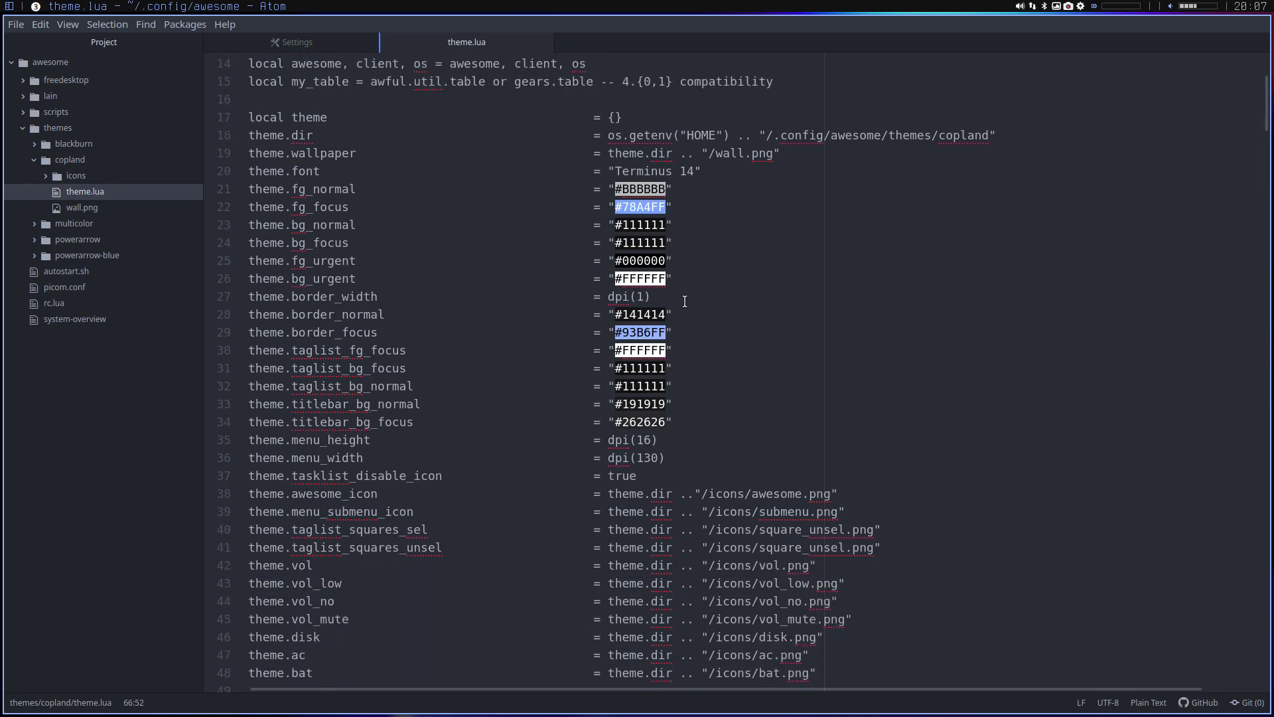
scroll(685, 301, "down", 4)
scroll(685, 300, "down", 1)
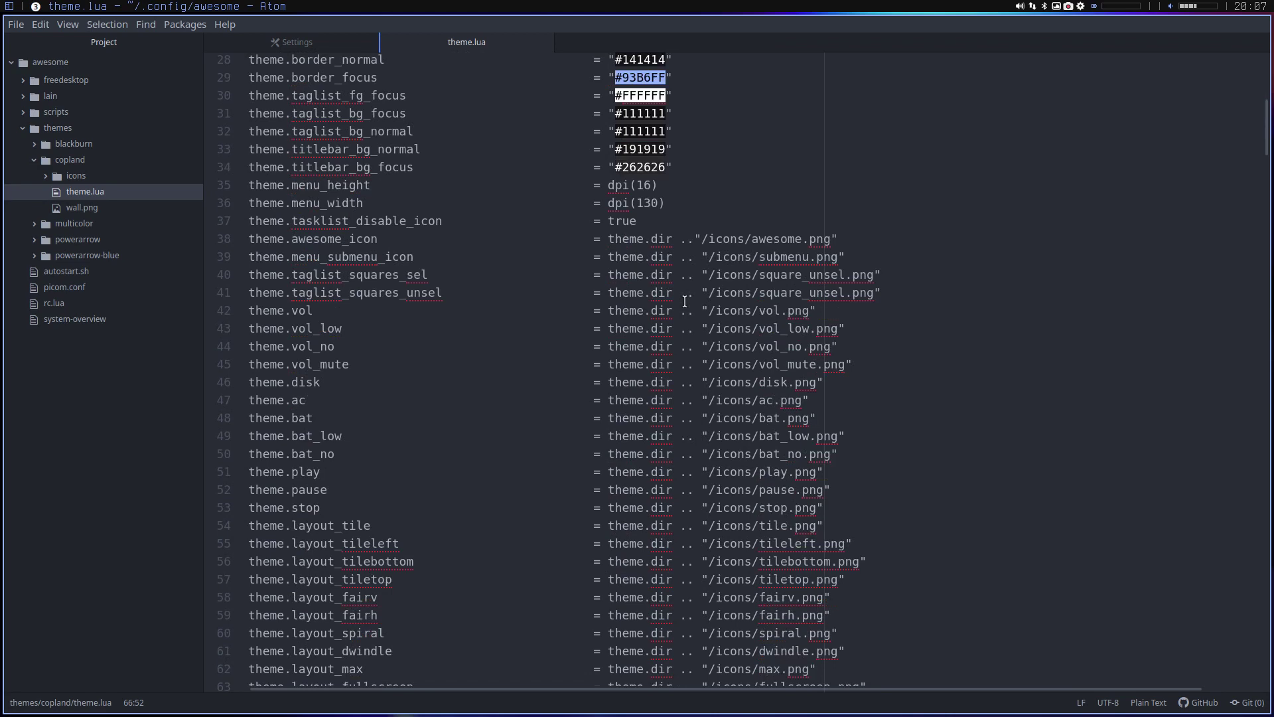
scroll(685, 300, "down", 8)
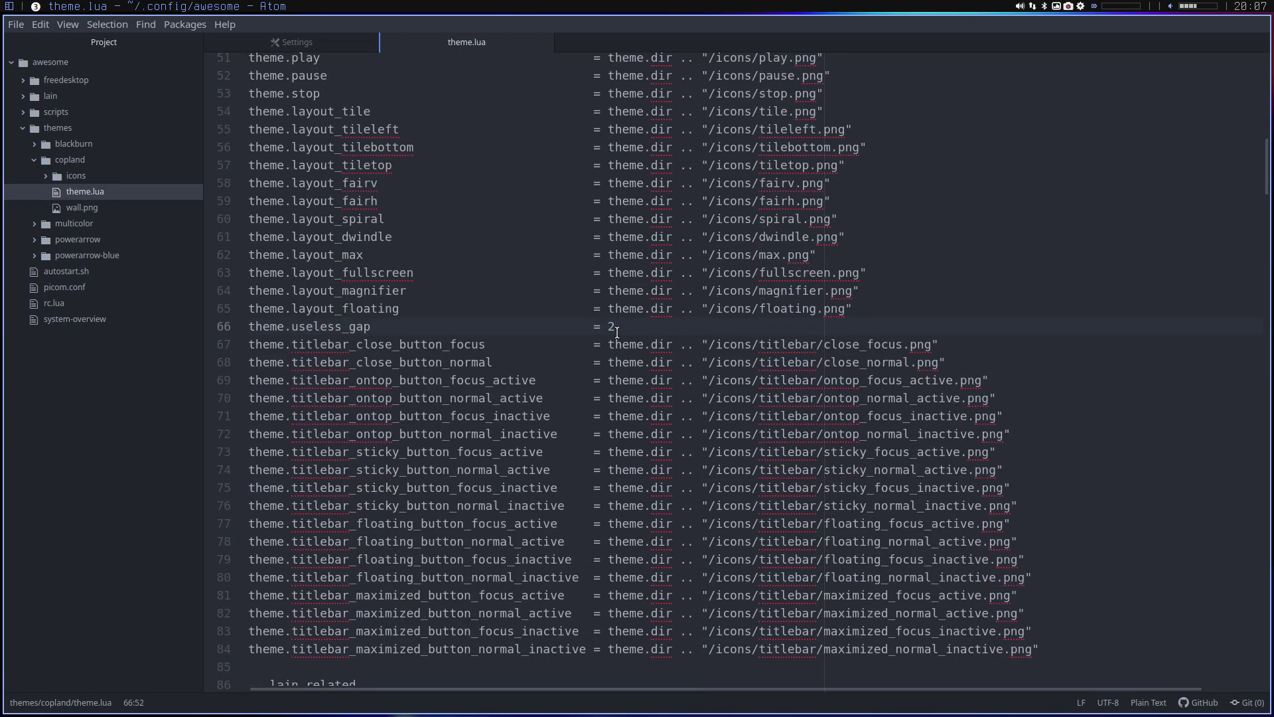
key("BackSpace")
type("3")
Step: Examine the lain layout, text clock and calendar sections of theme.lua and view the calendar popup of the bar's clock
scroll(697, 429, "down", 4)
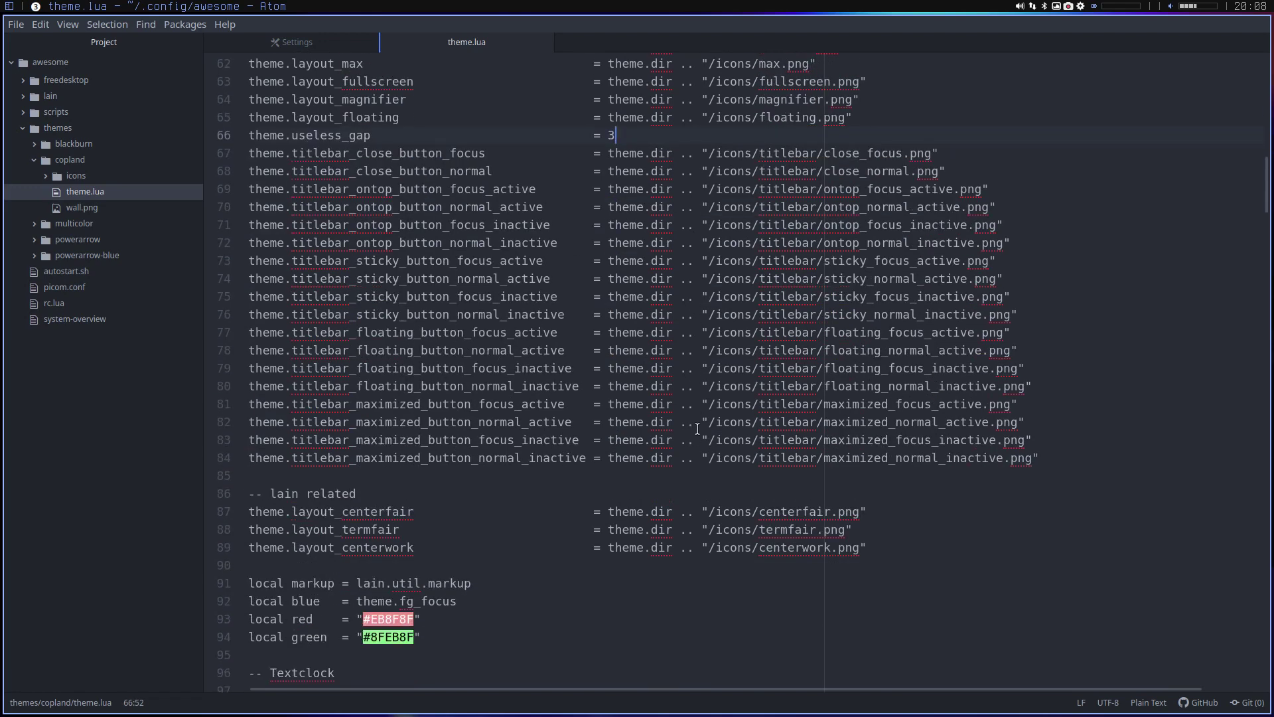
scroll(697, 429, "down", 2)
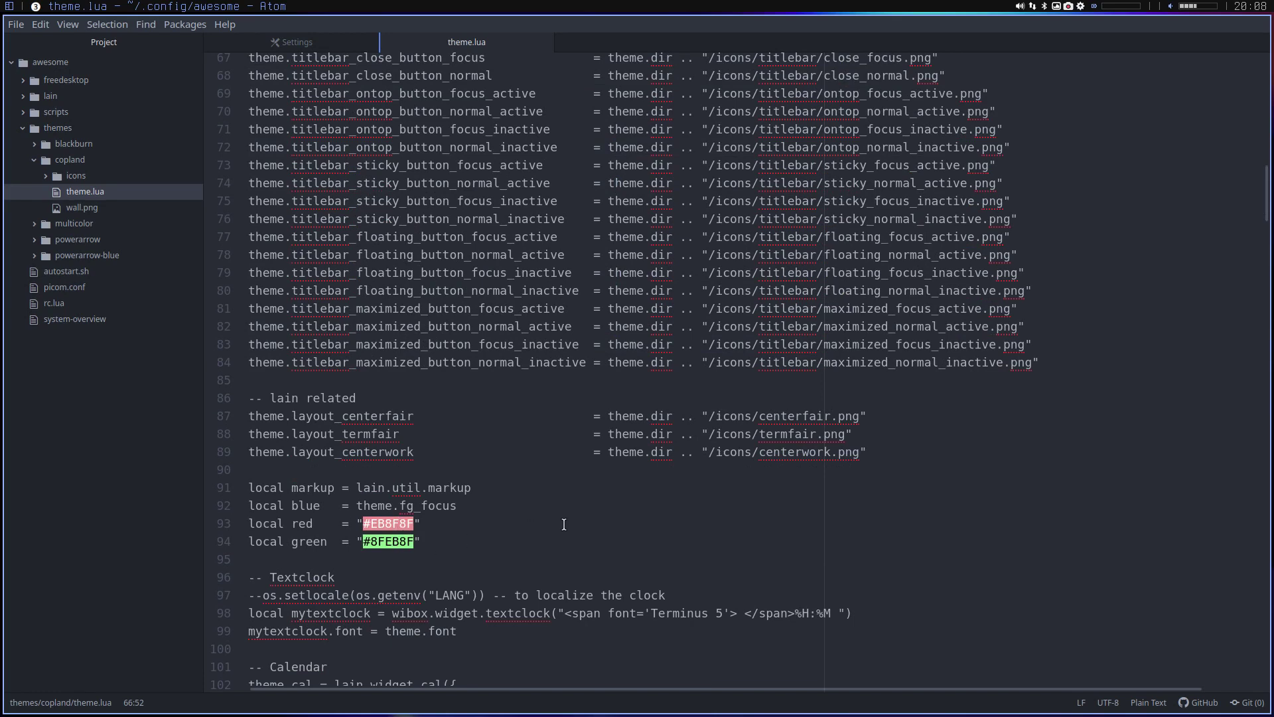
scroll(576, 525, "down", 1)
scroll(576, 525, "down", 3)
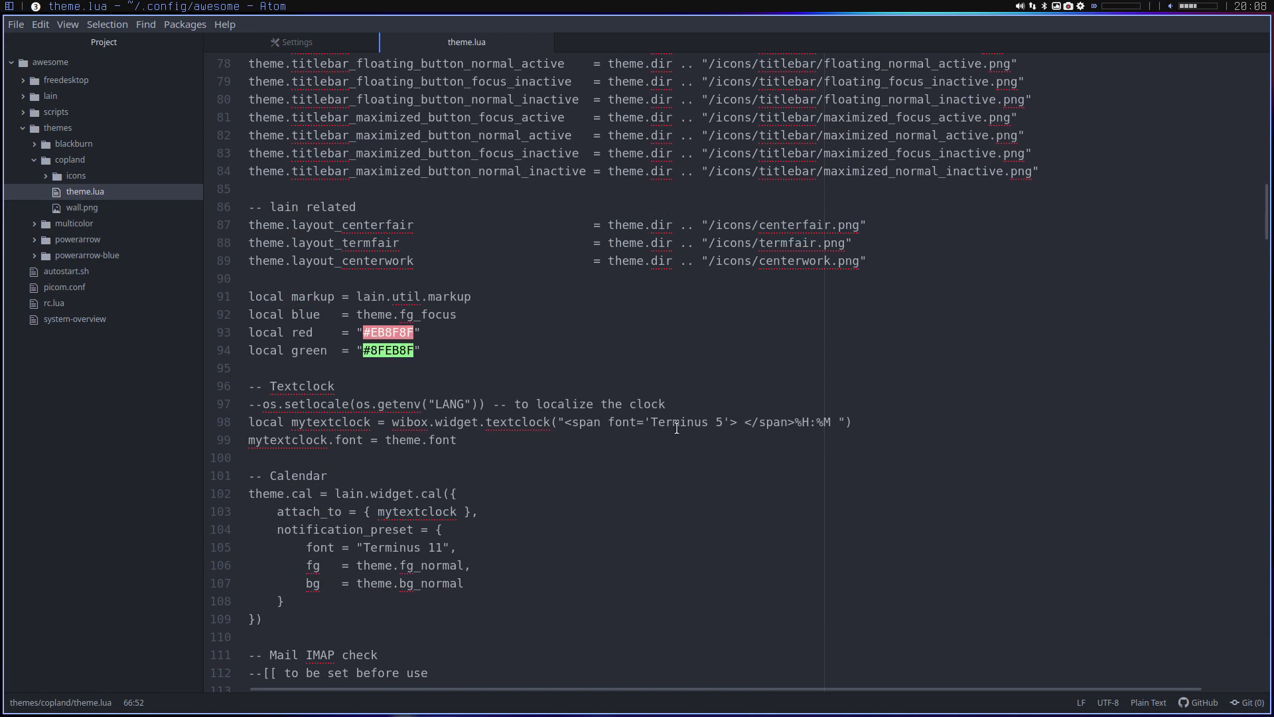
mouse_move(1260, 8)
scroll(1251, 8, "up", 1)
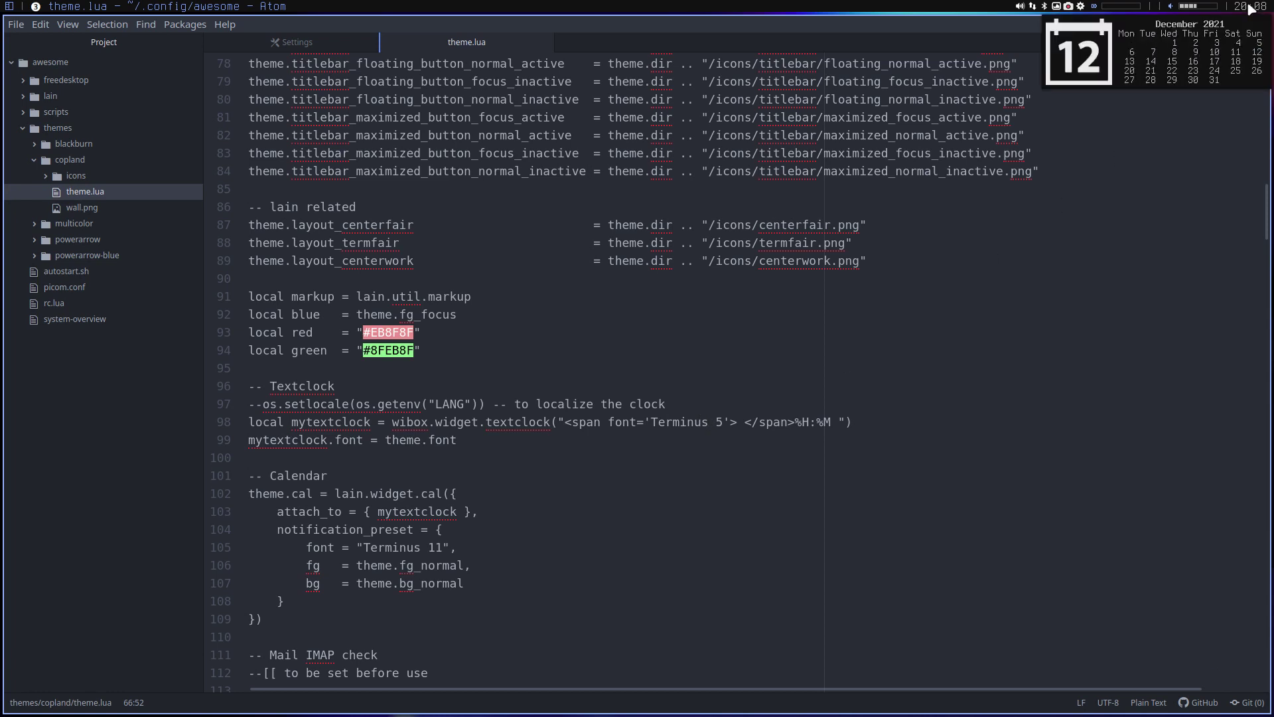
scroll(1250, 8, "down", 2)
scroll(1250, 8, "down", 2)
scroll(1251, 8, "down", 2)
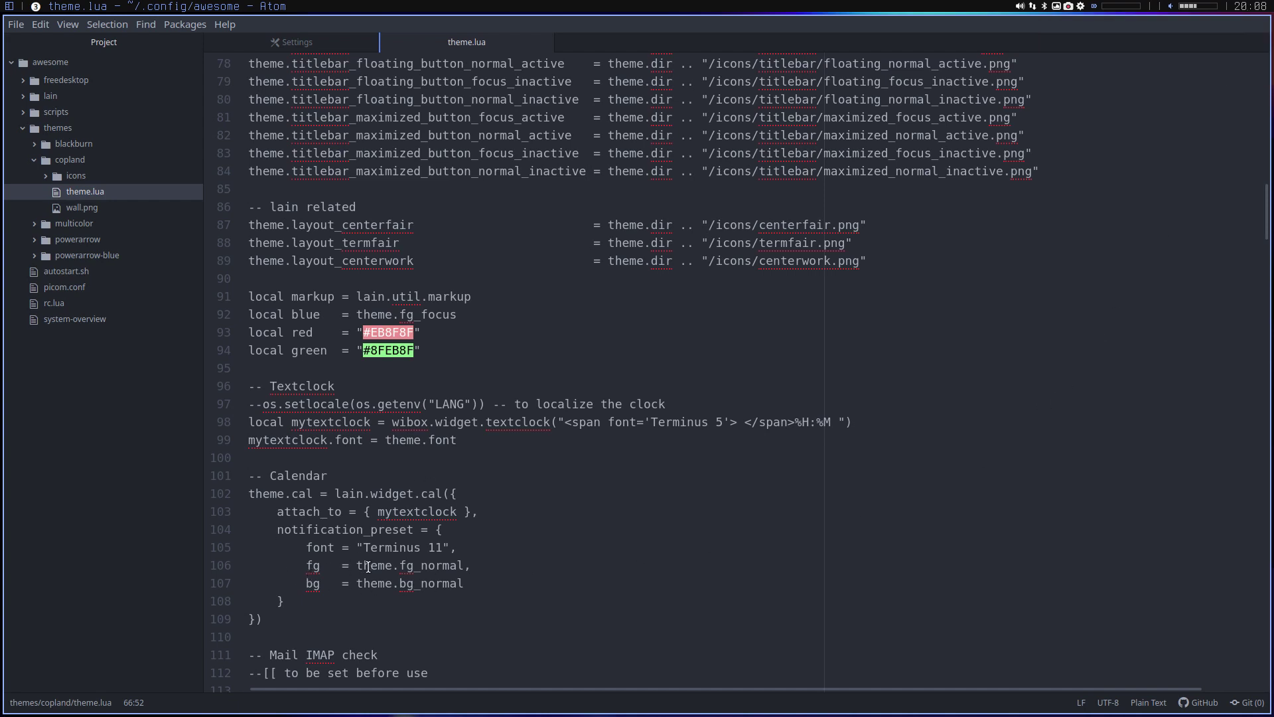
scroll(368, 567, "down", 1)
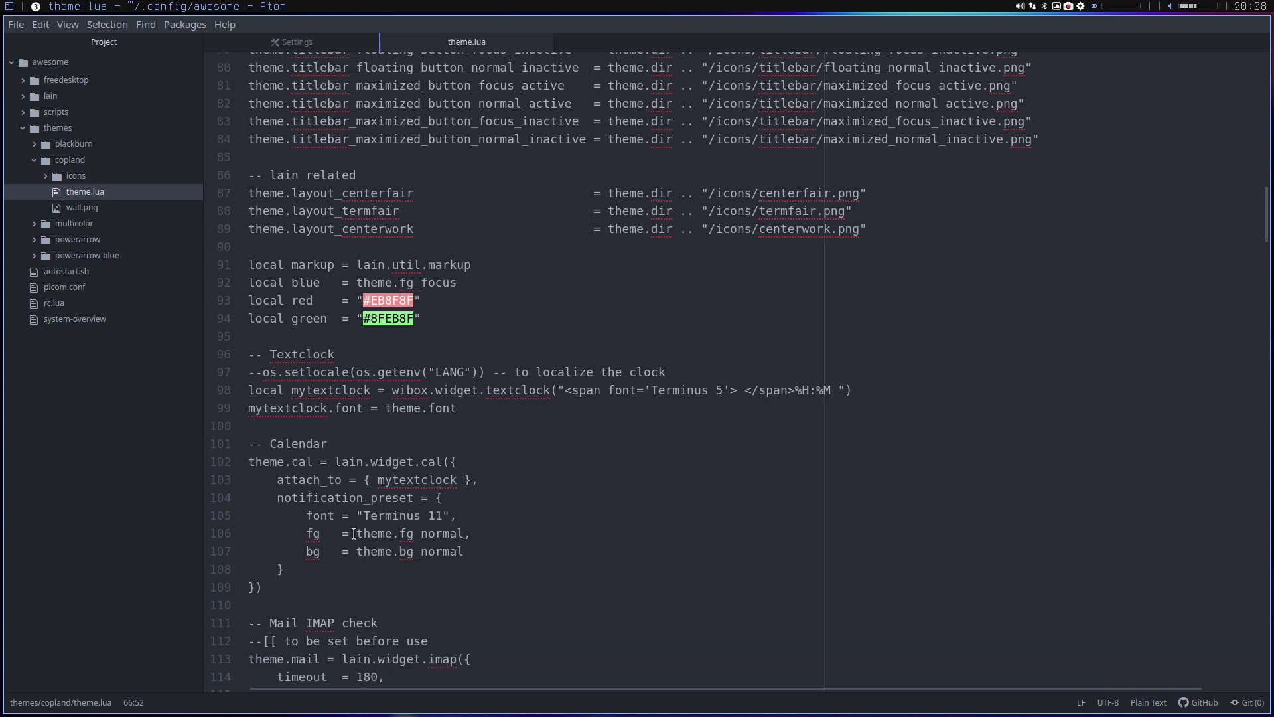
Step: Find all occurrences of theme.fg_normal in theme.lua and examine where the variable is defined and used
left_click_drag(354, 533, 462, 543)
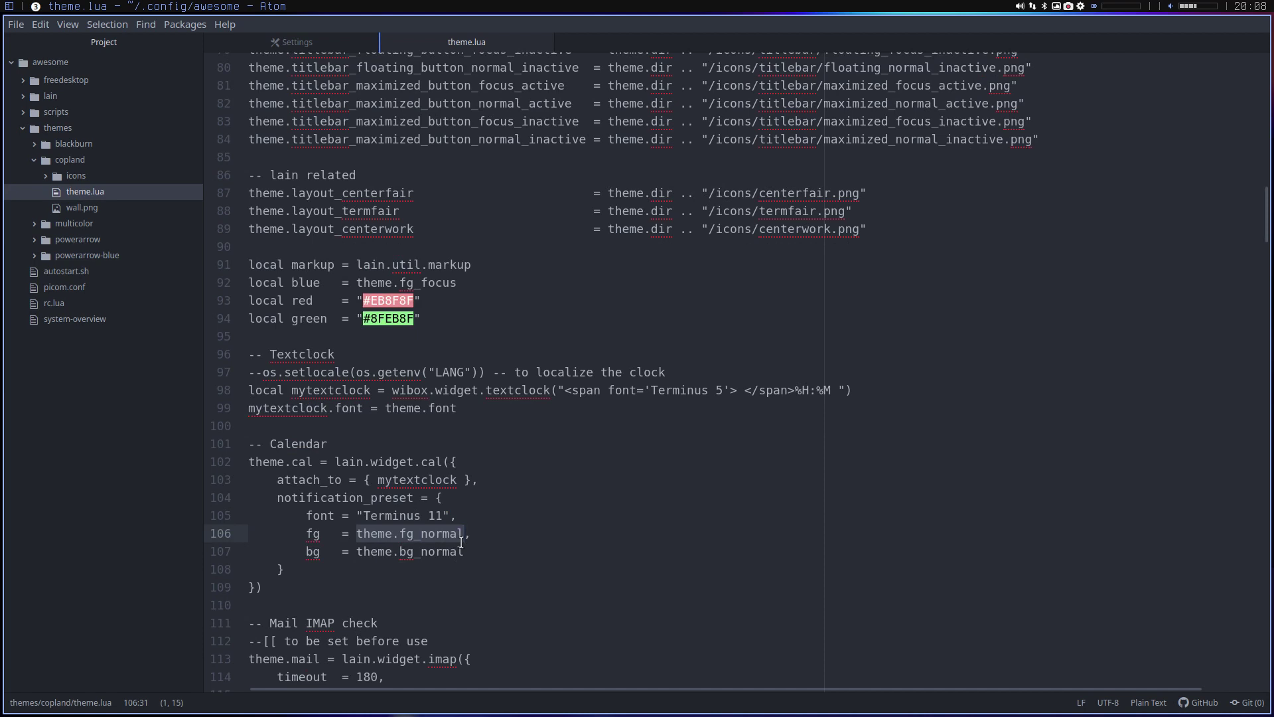
key("ctrl+f")
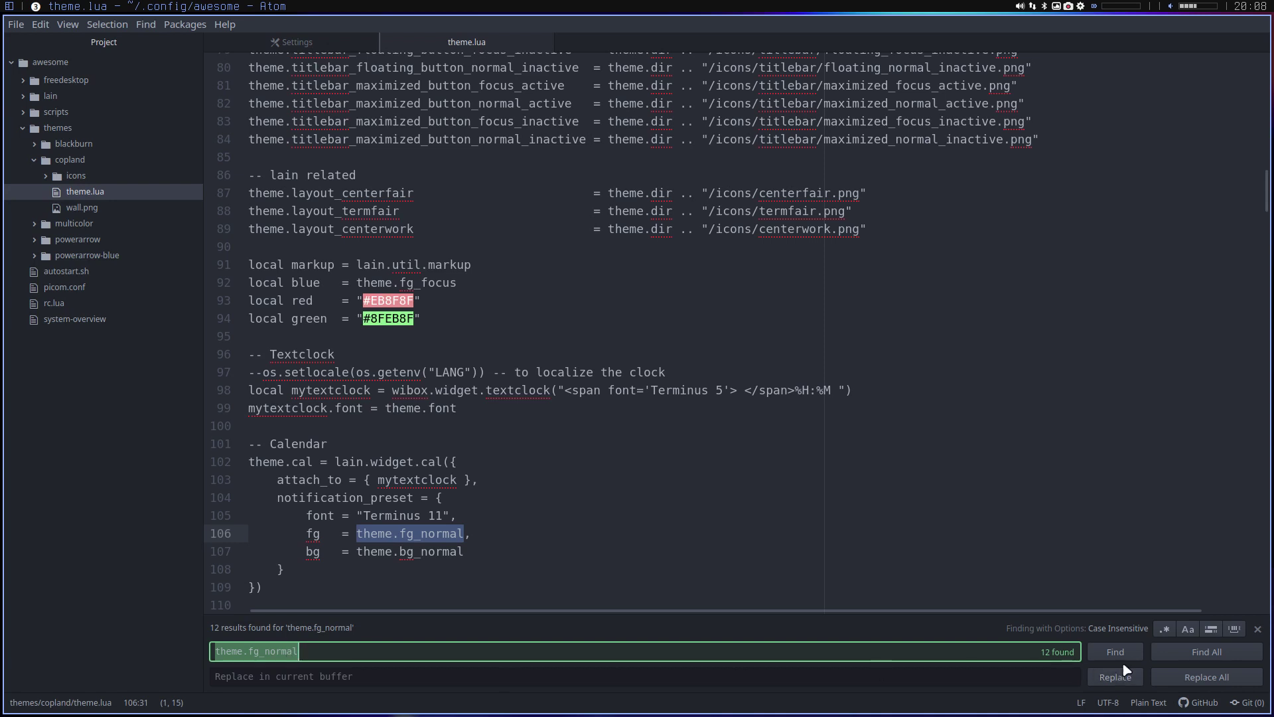
left_click(1187, 652)
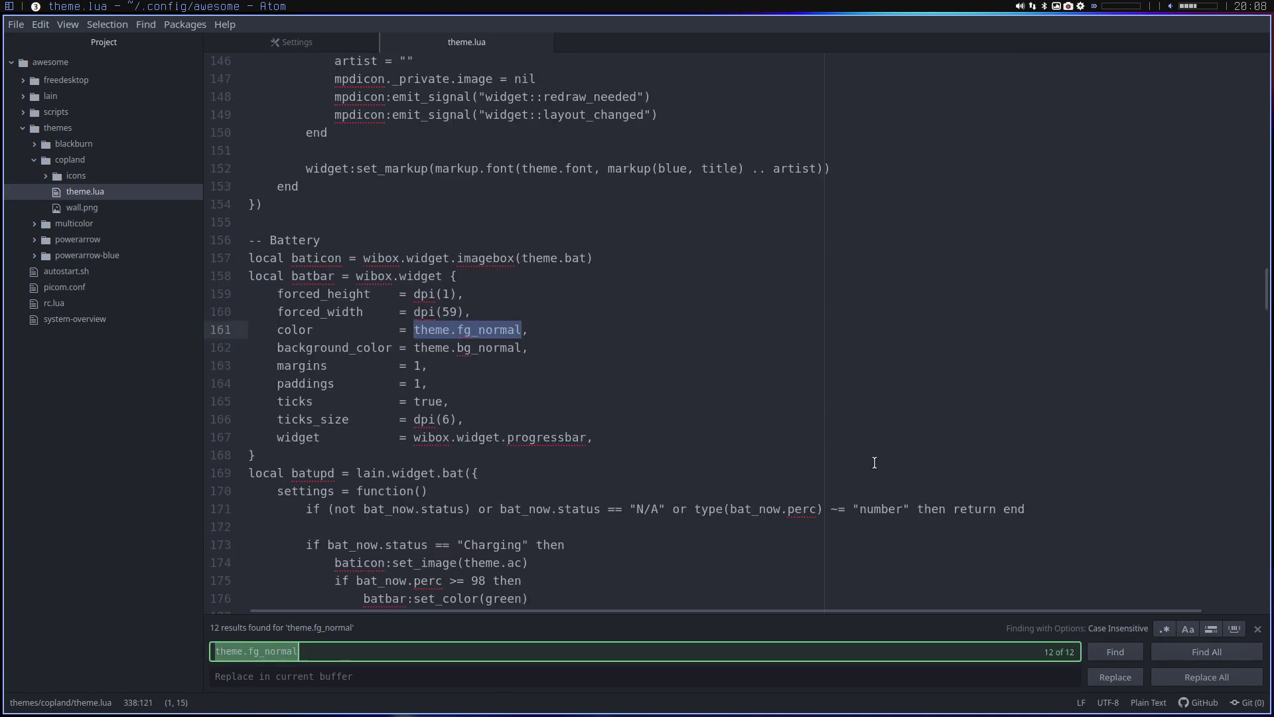
scroll(796, 385, "up", 20)
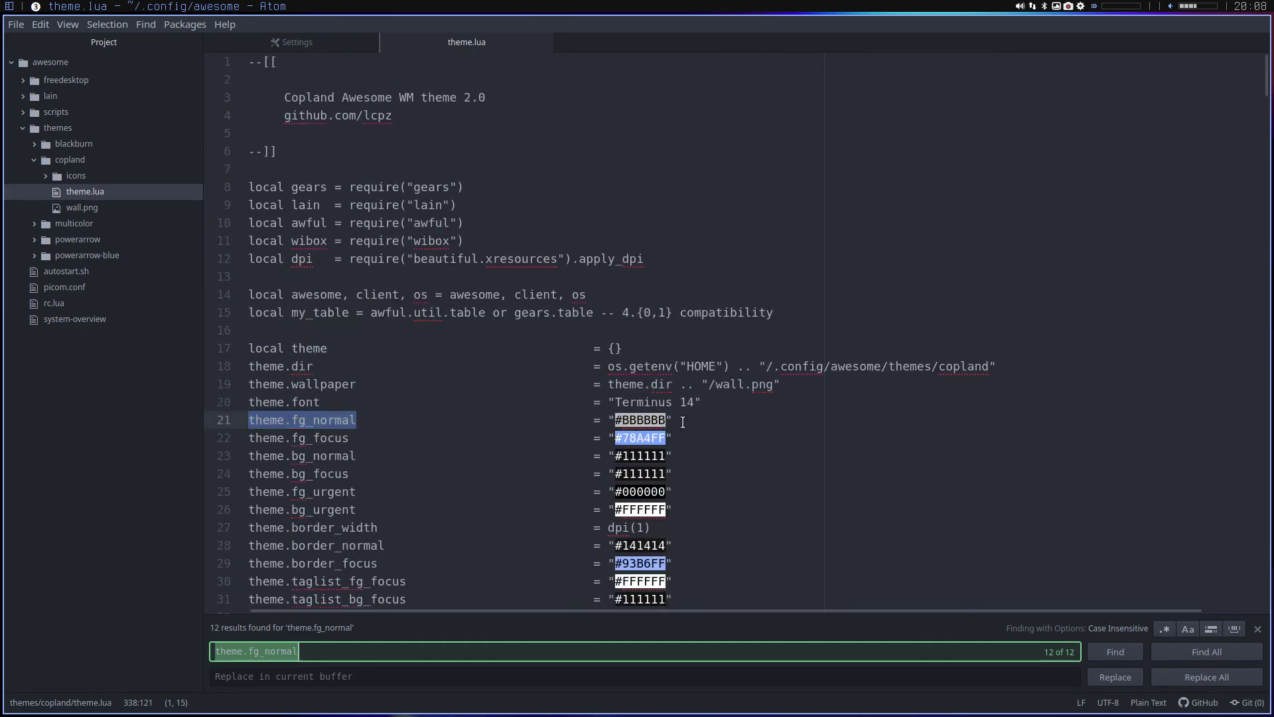
scroll(710, 441, "down", 10)
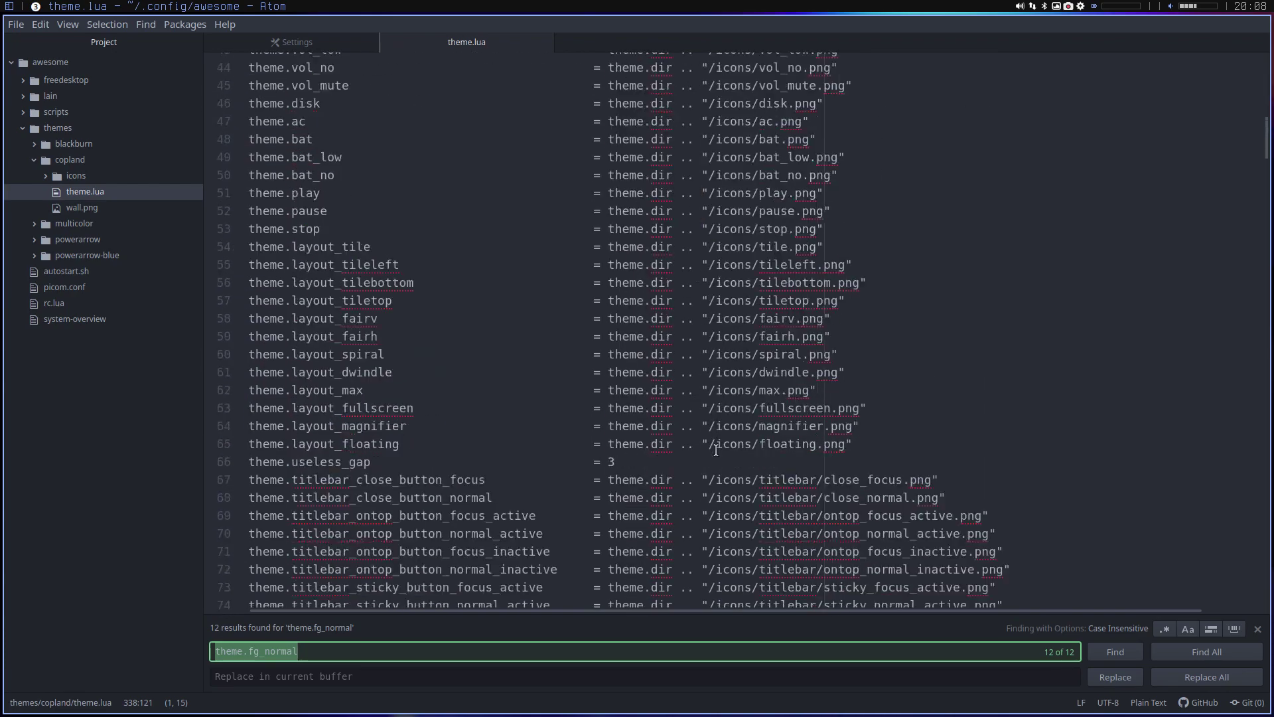
scroll(716, 450, "down", 10)
scroll(750, 555, "down", 9)
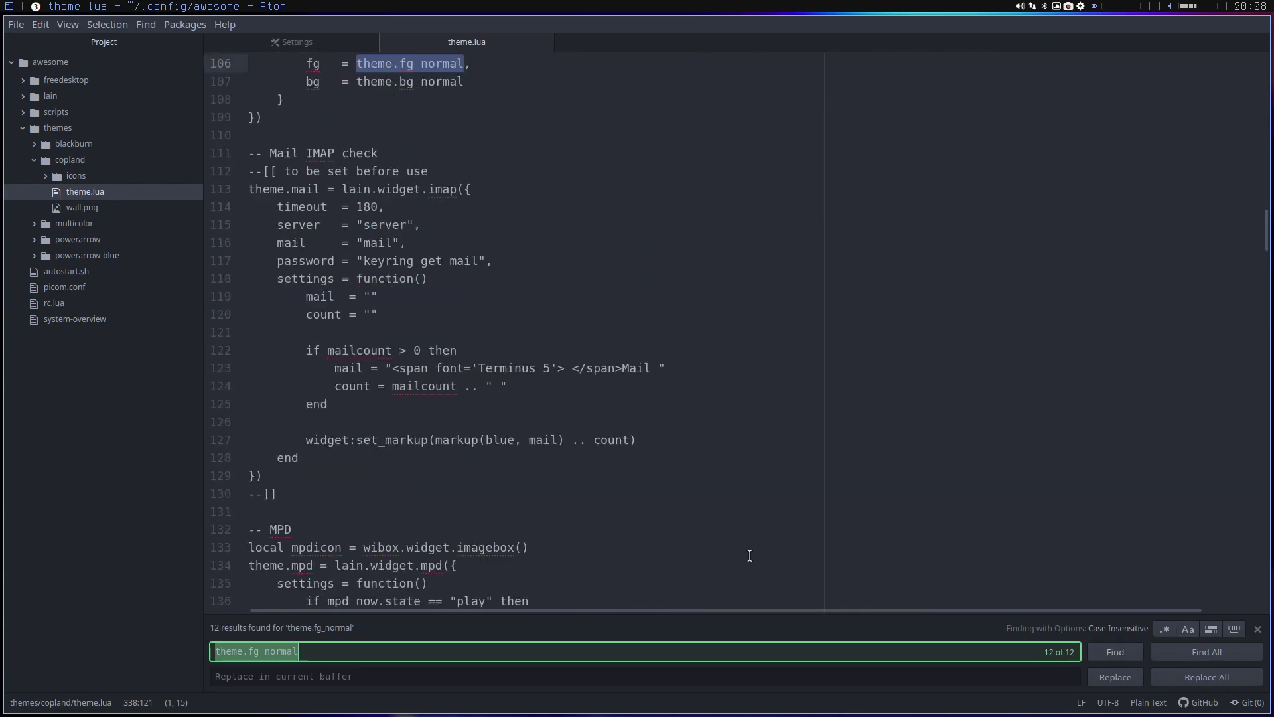
scroll(750, 555, "down", 20)
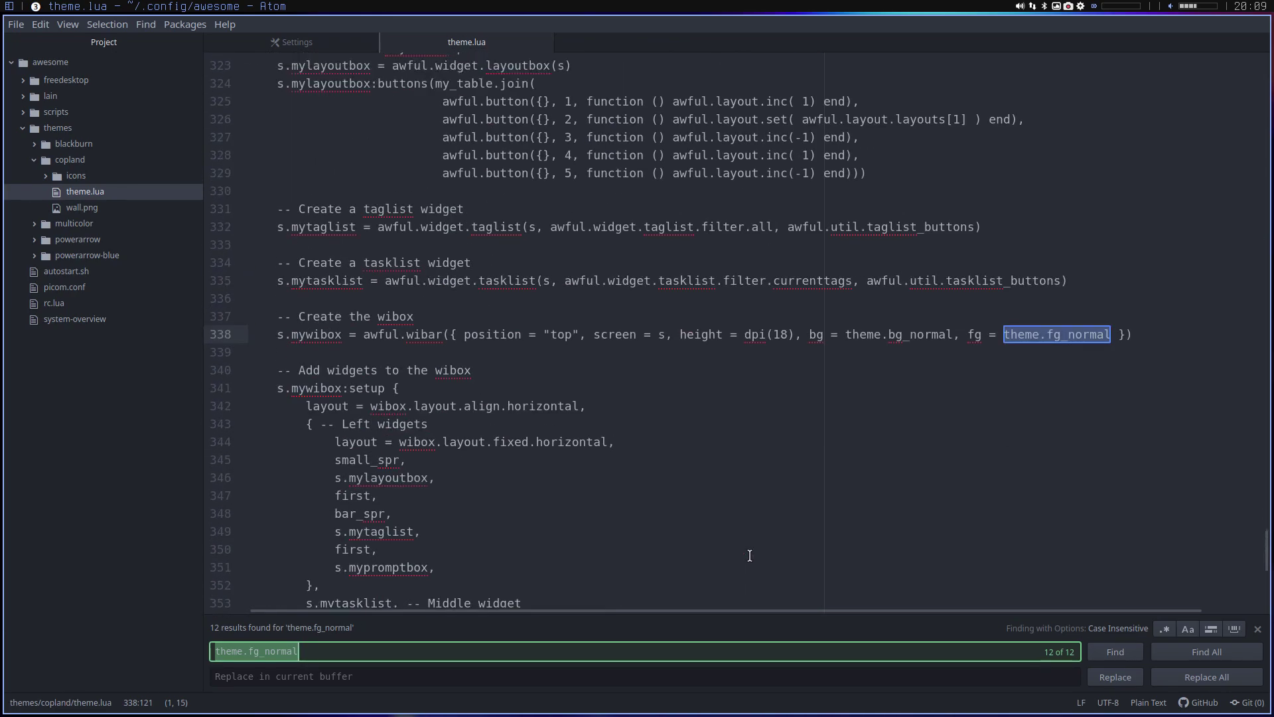
scroll(750, 555, "up", 6)
Step: Search theme.lua for "border" and set theme.border_width to dpi(2)
left_click(358, 651)
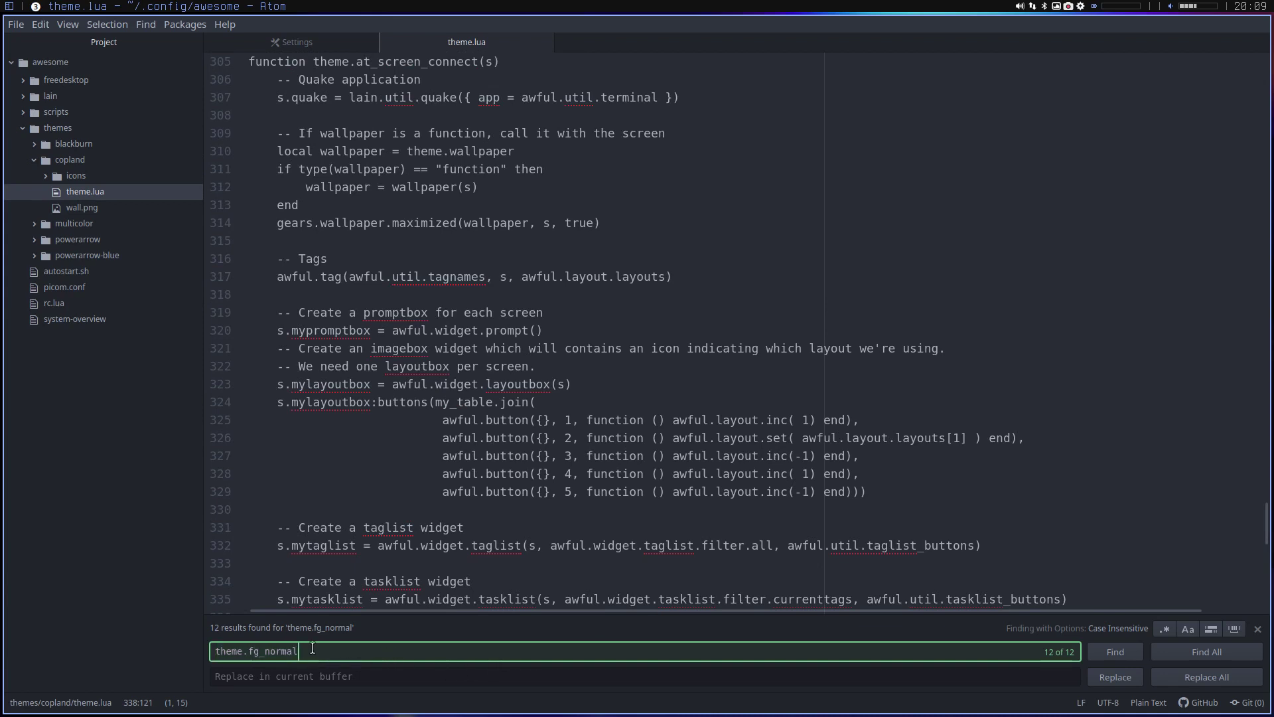
left_click_drag(312, 649, 208, 651)
type("border")
left_click(1116, 652)
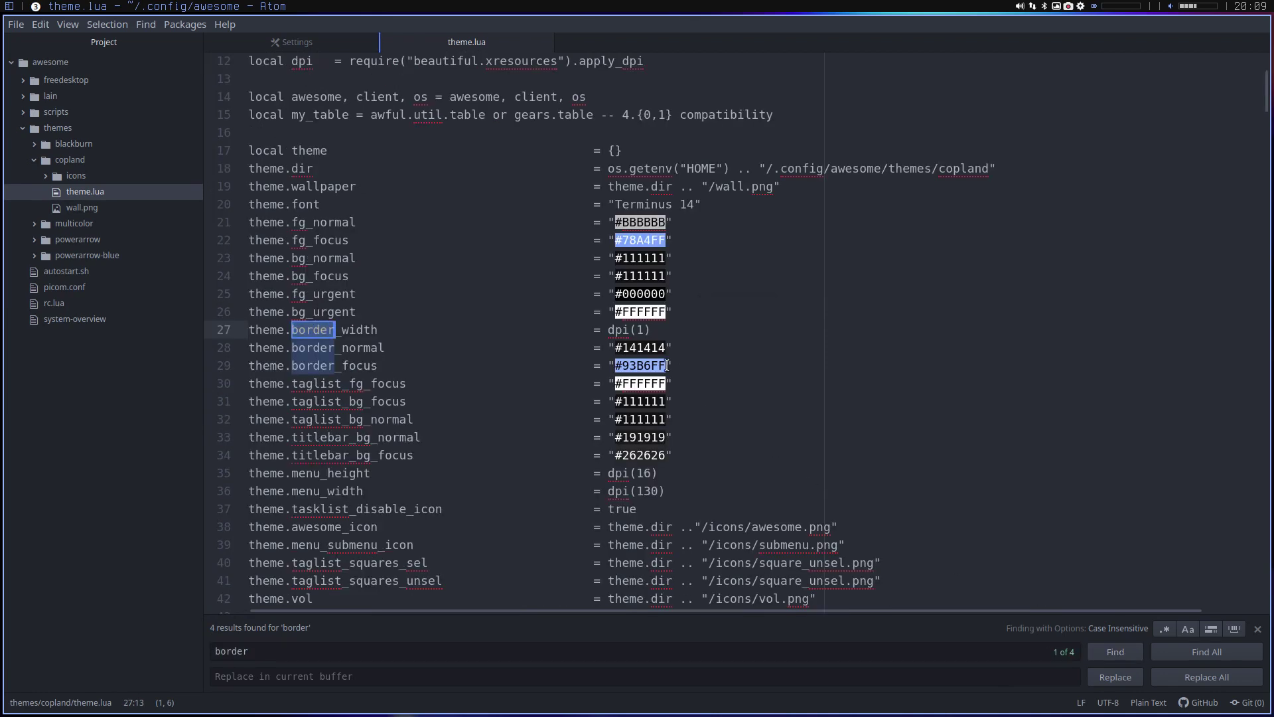
left_click(642, 330)
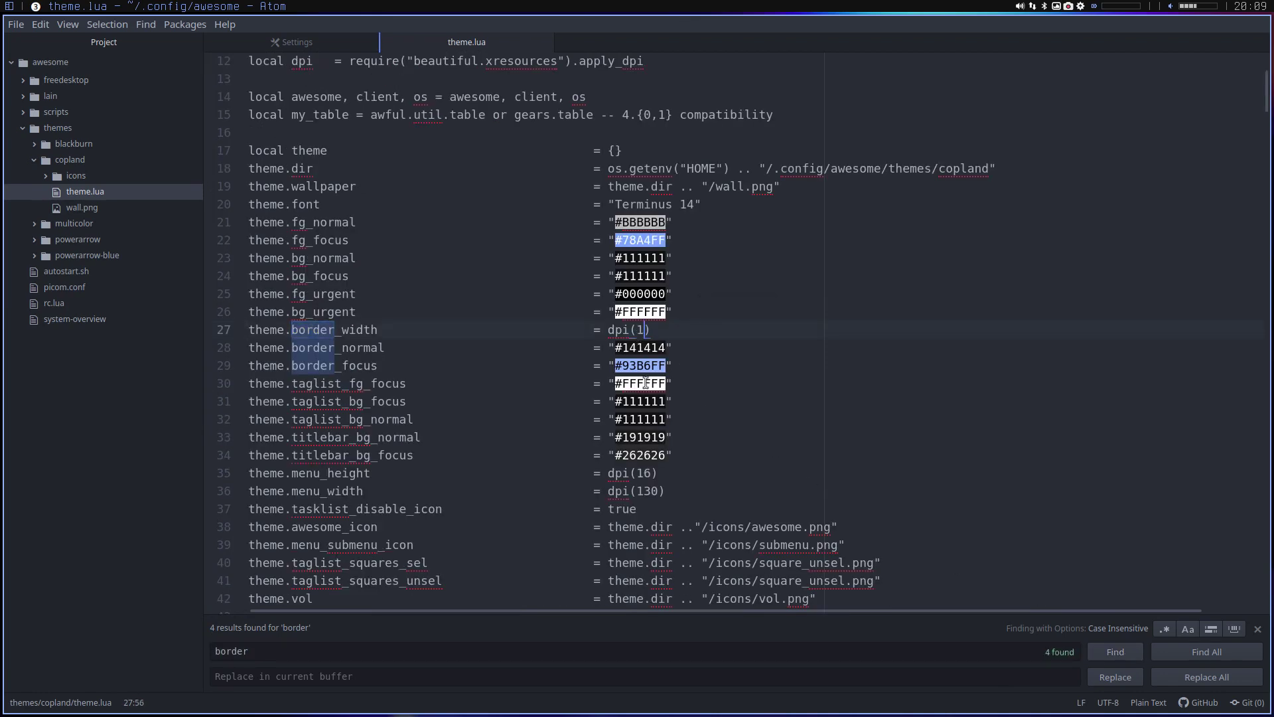
Step: Check the window borders with four tiled terminals on workspace 1, close them all and return to the beginning of theme.lua in Atom
key("super+1")
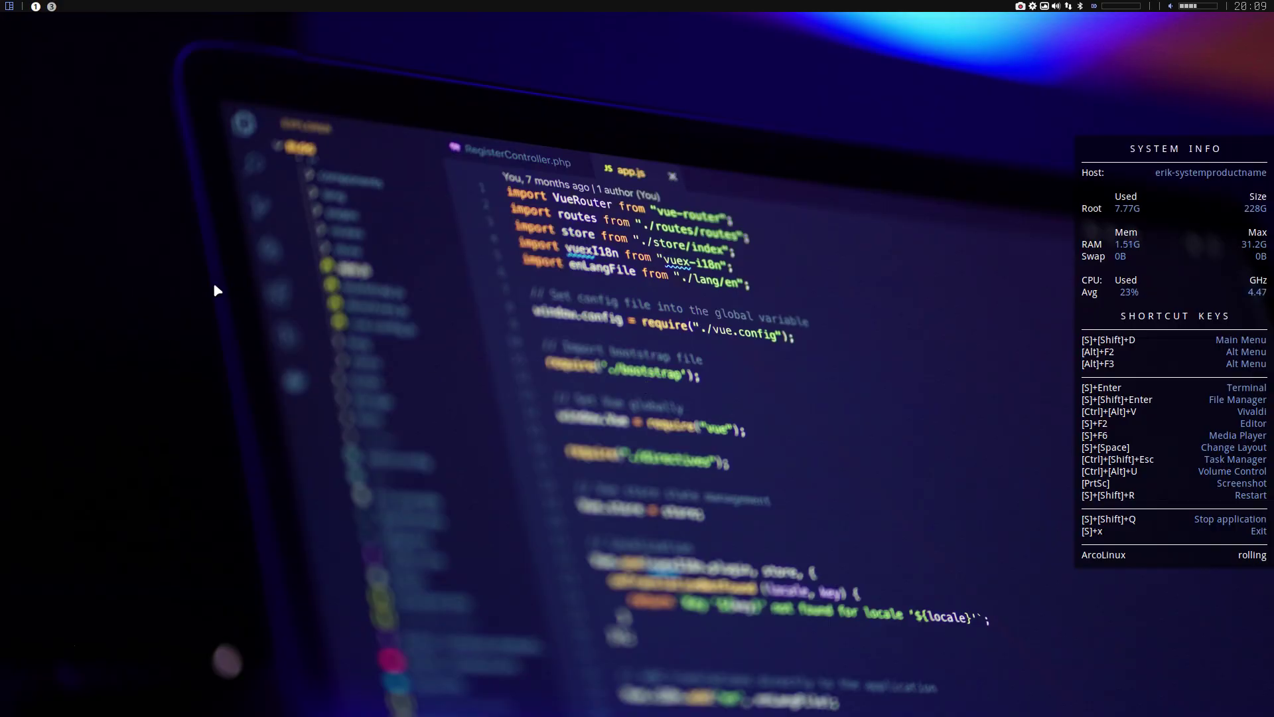
key("super+Return")
key("super+Return")
key("super+Return")
key("super+Return")
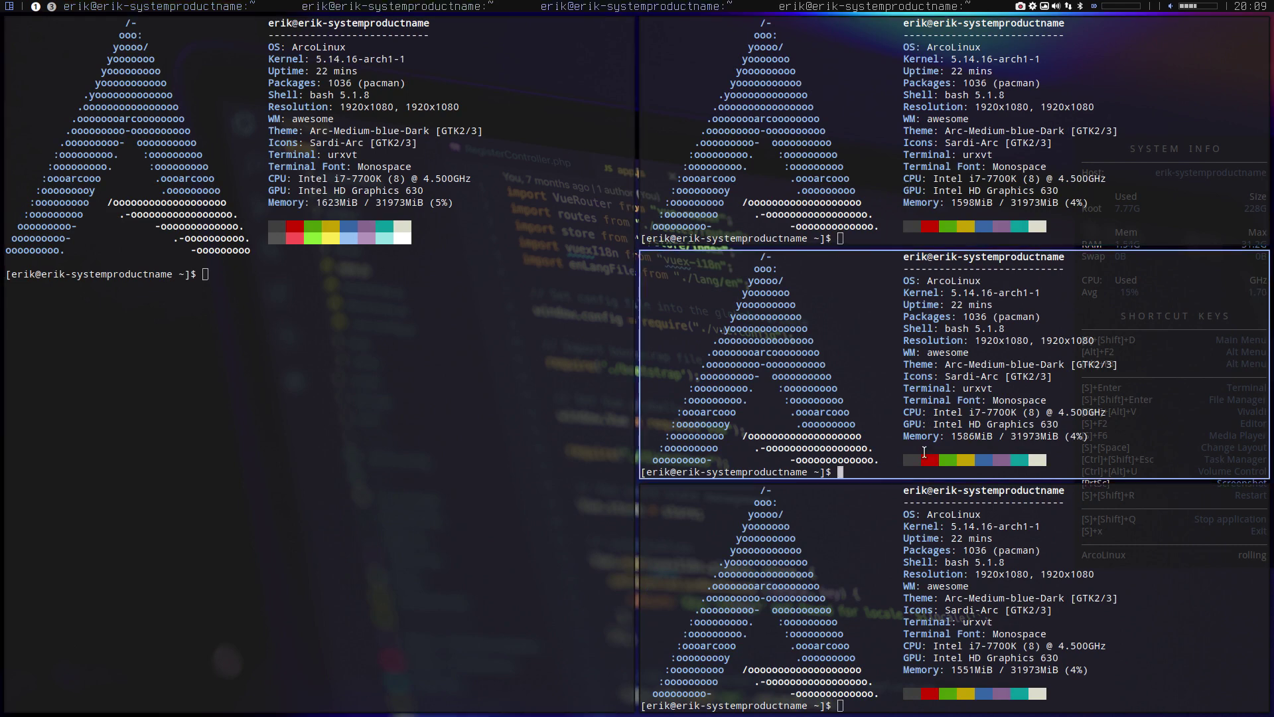
key("super+shift+q")
key("super+shift+q")
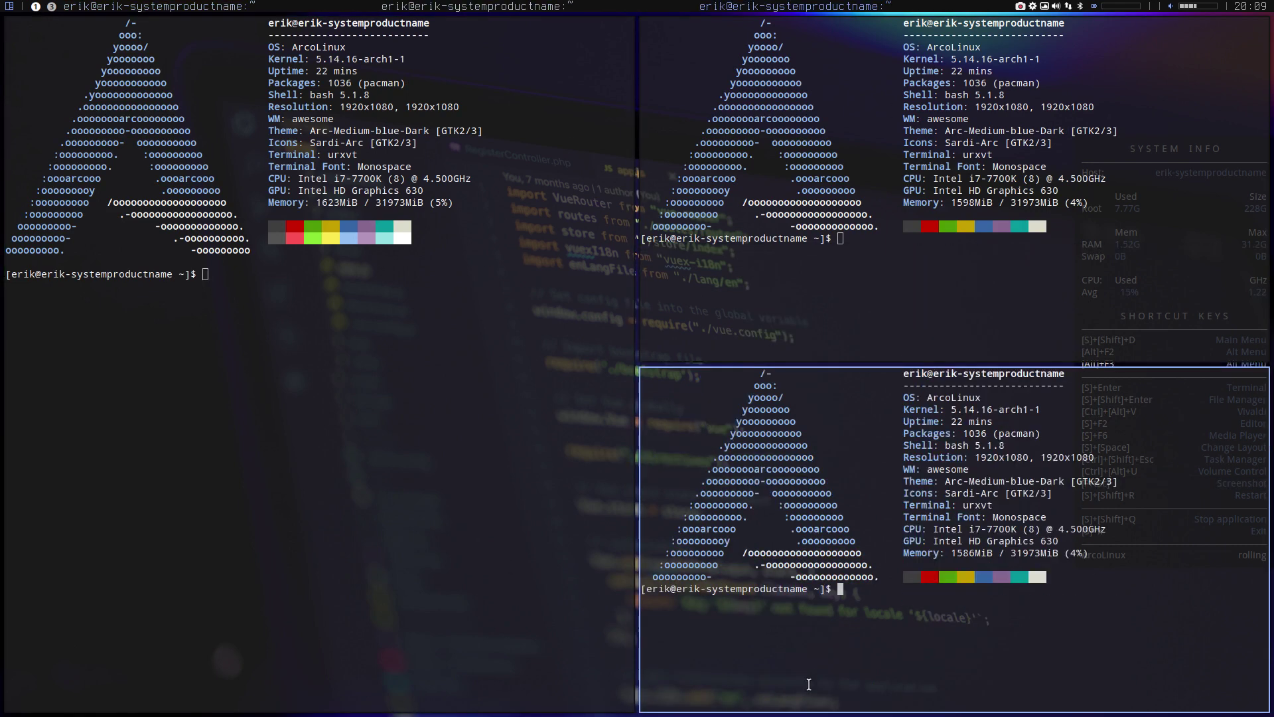
key("super+shift+q")
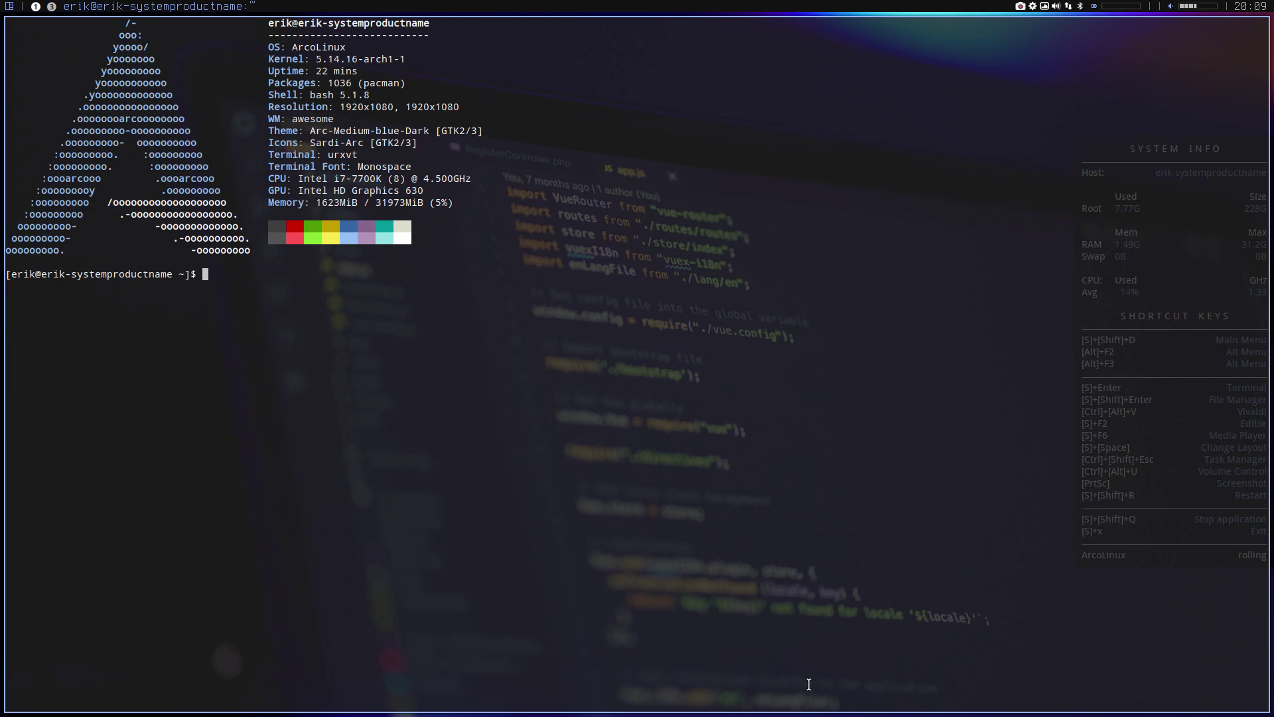
key("super+shift+q")
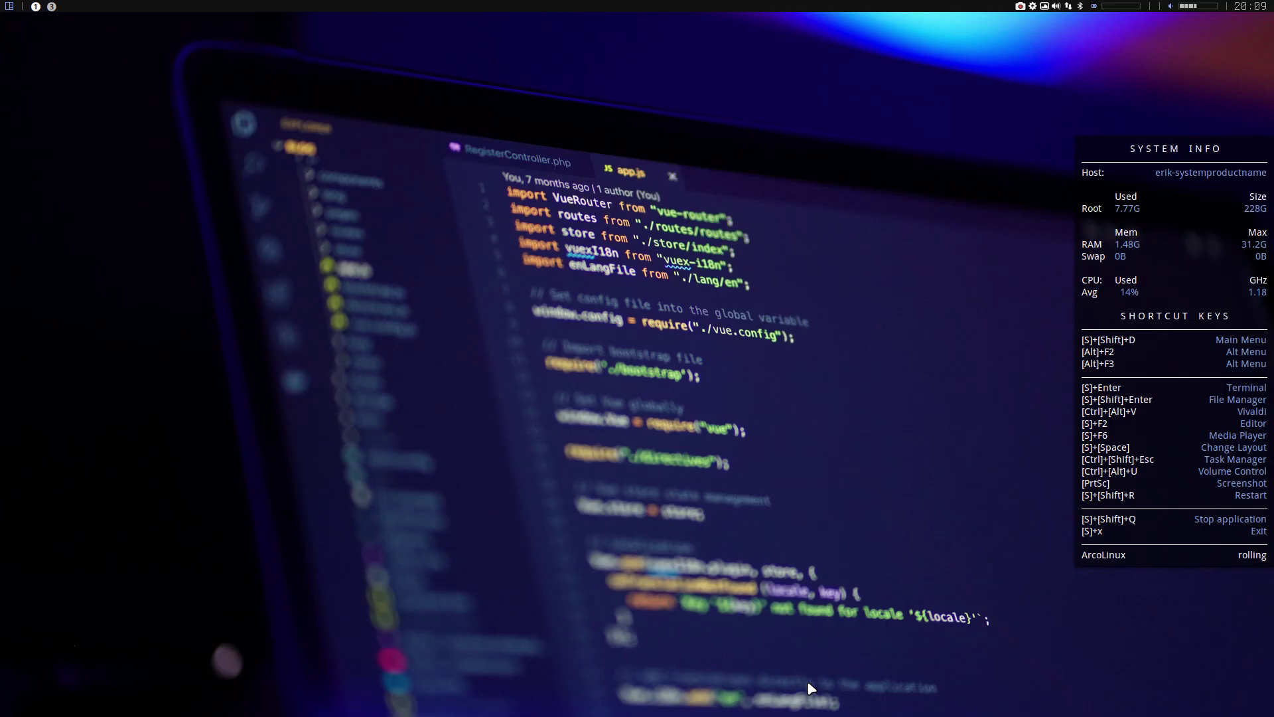
left_click(52, 6)
scroll(558, 292, "up", 3)
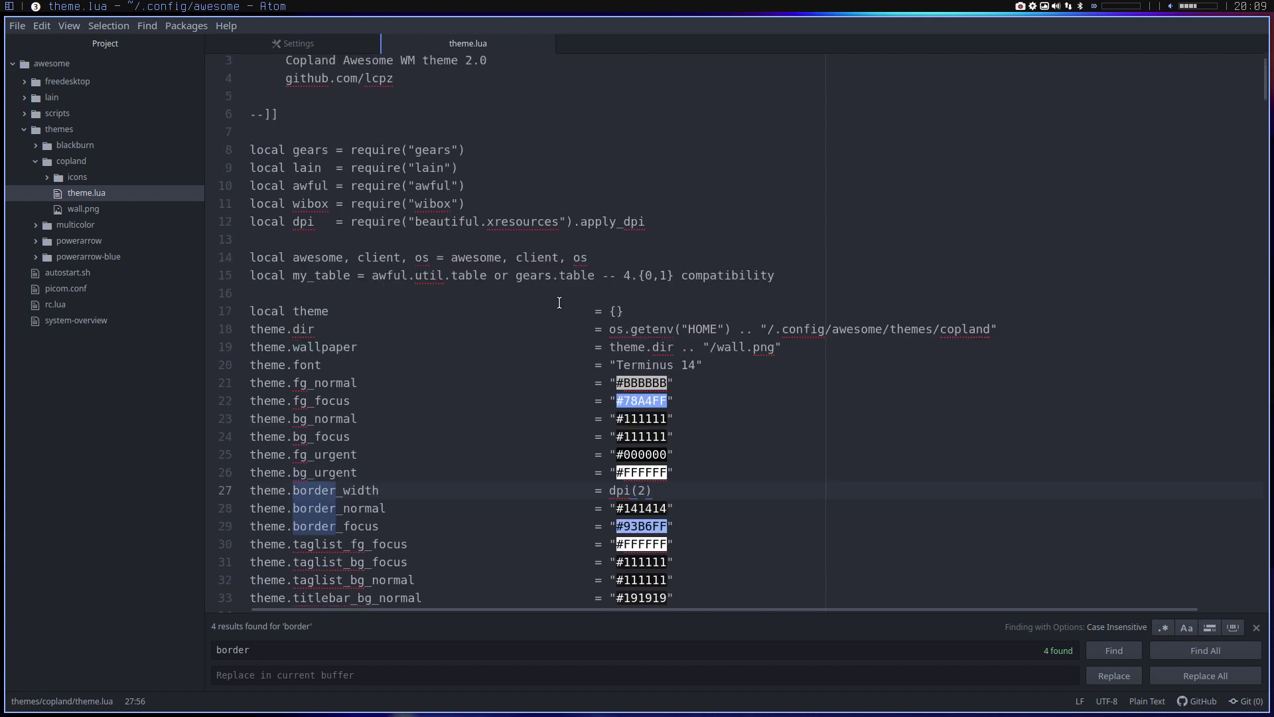
scroll(560, 303, "up", 1)
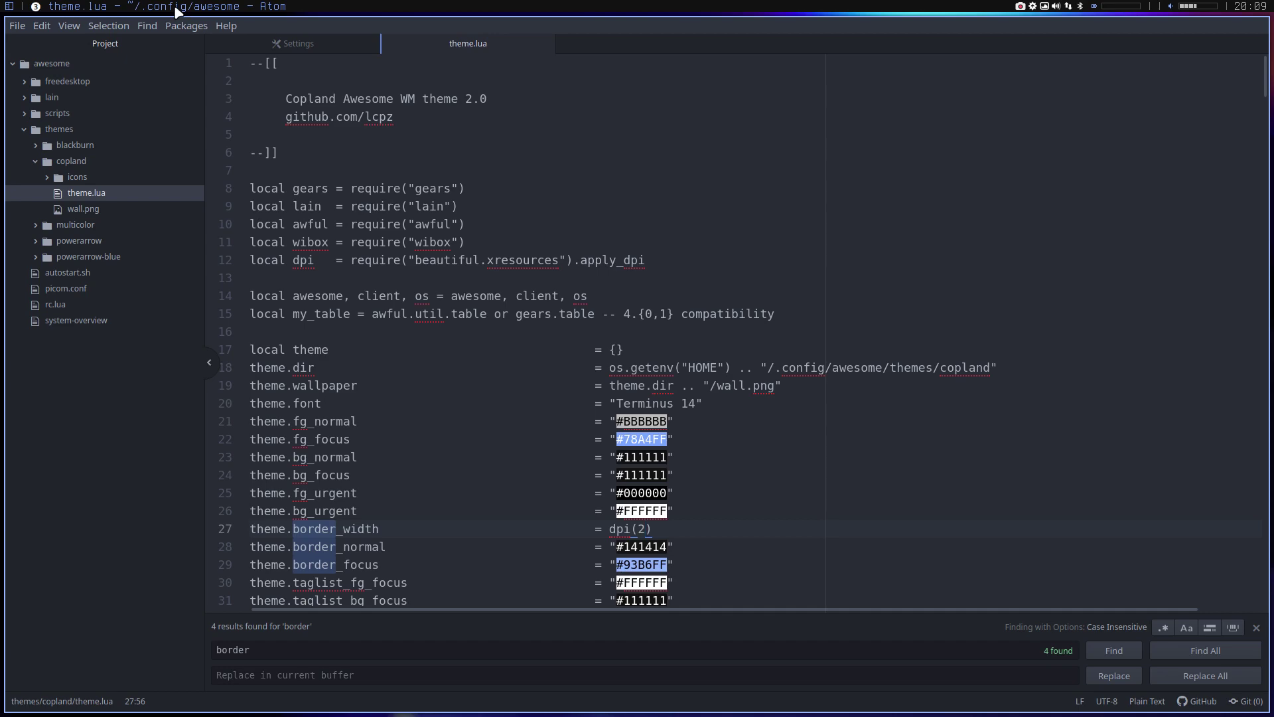
Step: Switch to workspace 4 and on to workspace 5, and open a terminal on workspace 5
key("super+4")
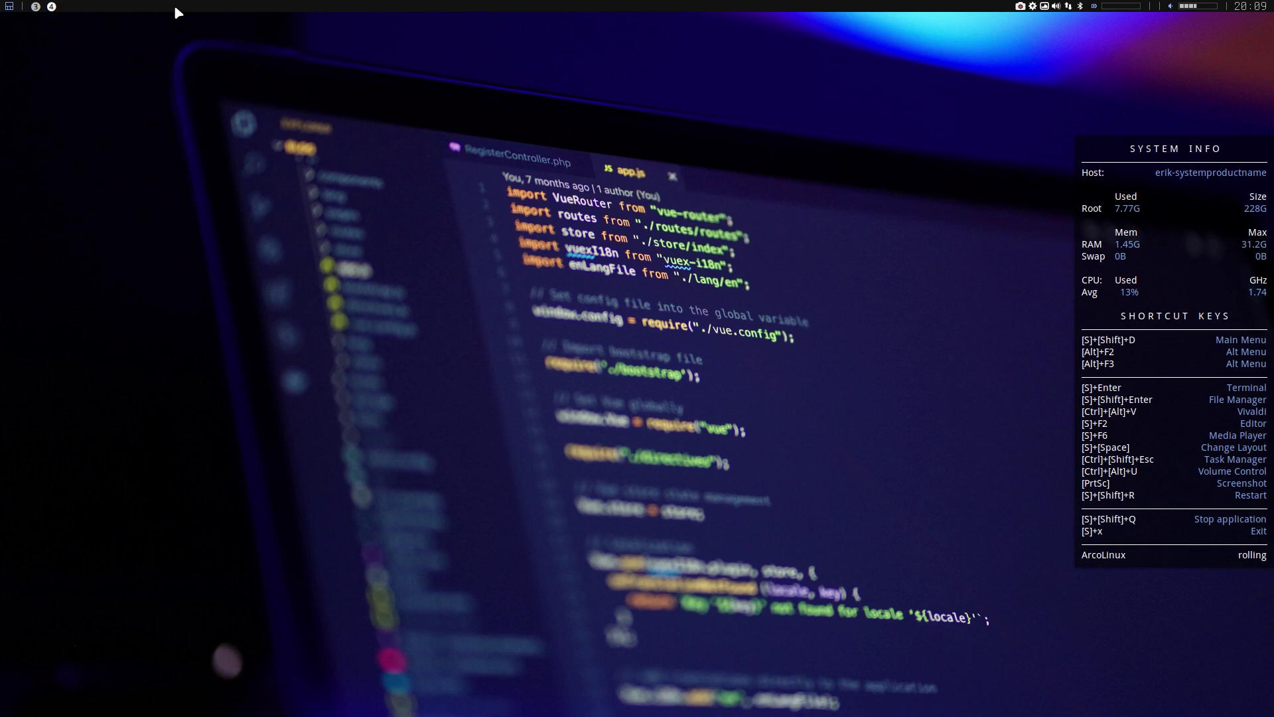
key("super+5")
key("super+Return")
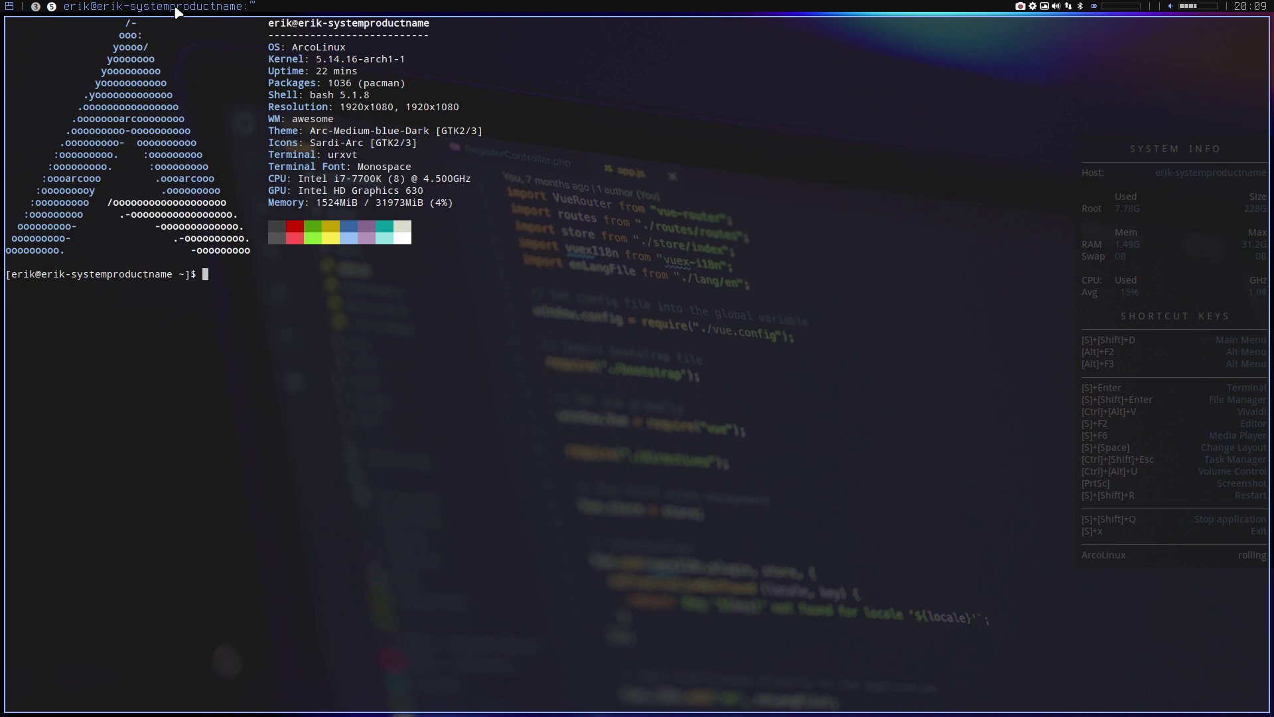
Step: On workspace 6, run sudo pacman -S vlc in the drop-down terminal, enter the sudo password, confirm the installation and close the terminal
key("super+6")
key("F12")
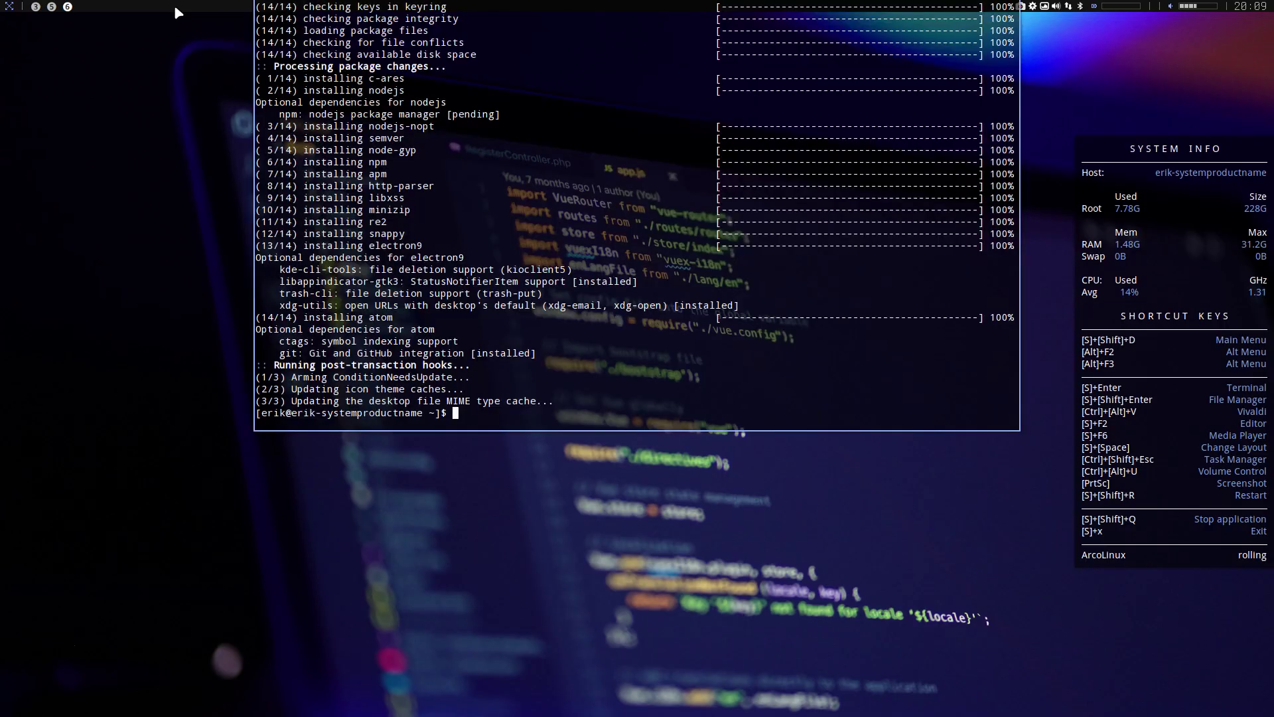
type("sudo pacman -S vlc")
key("Return")
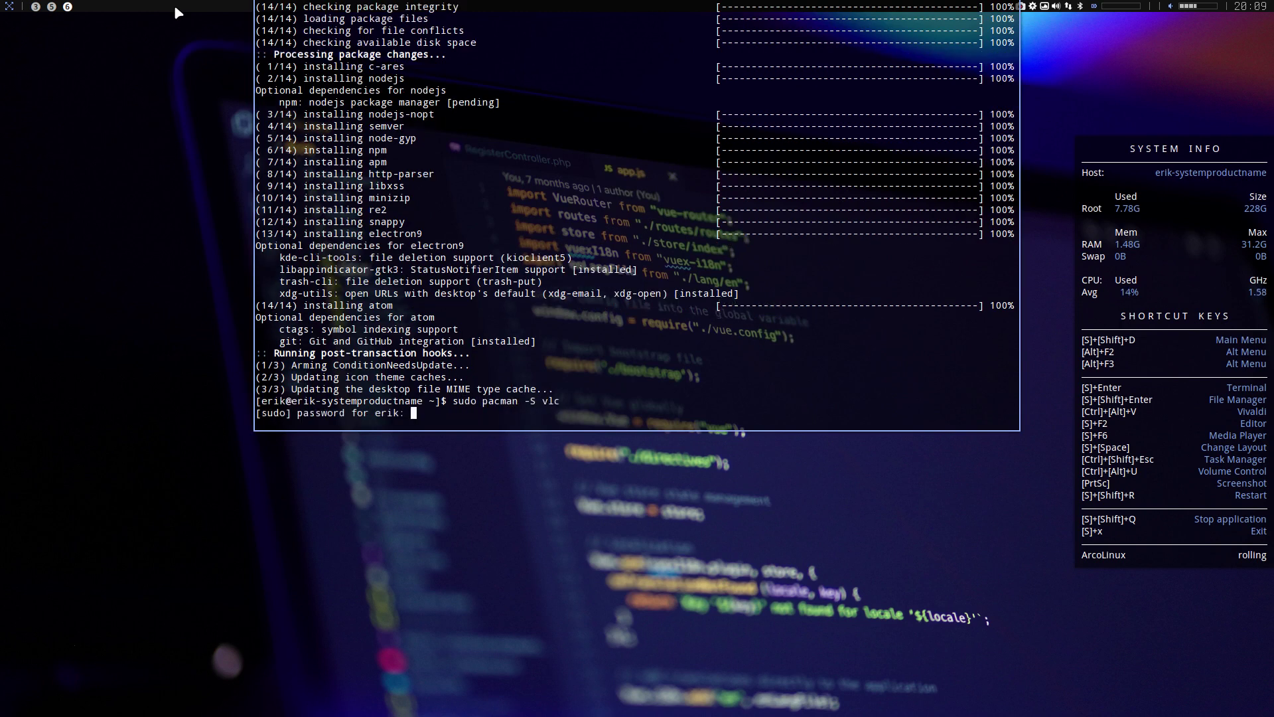
key("Return")
key("Return")
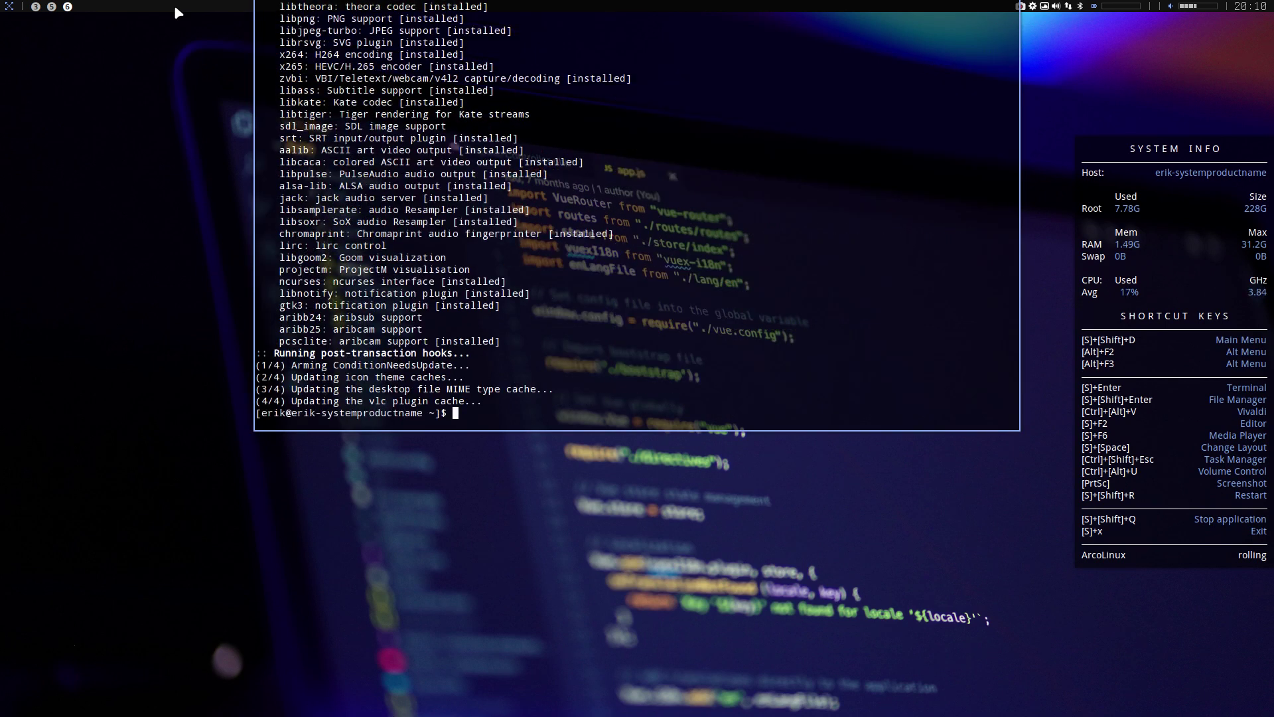
key("super+shift+q")
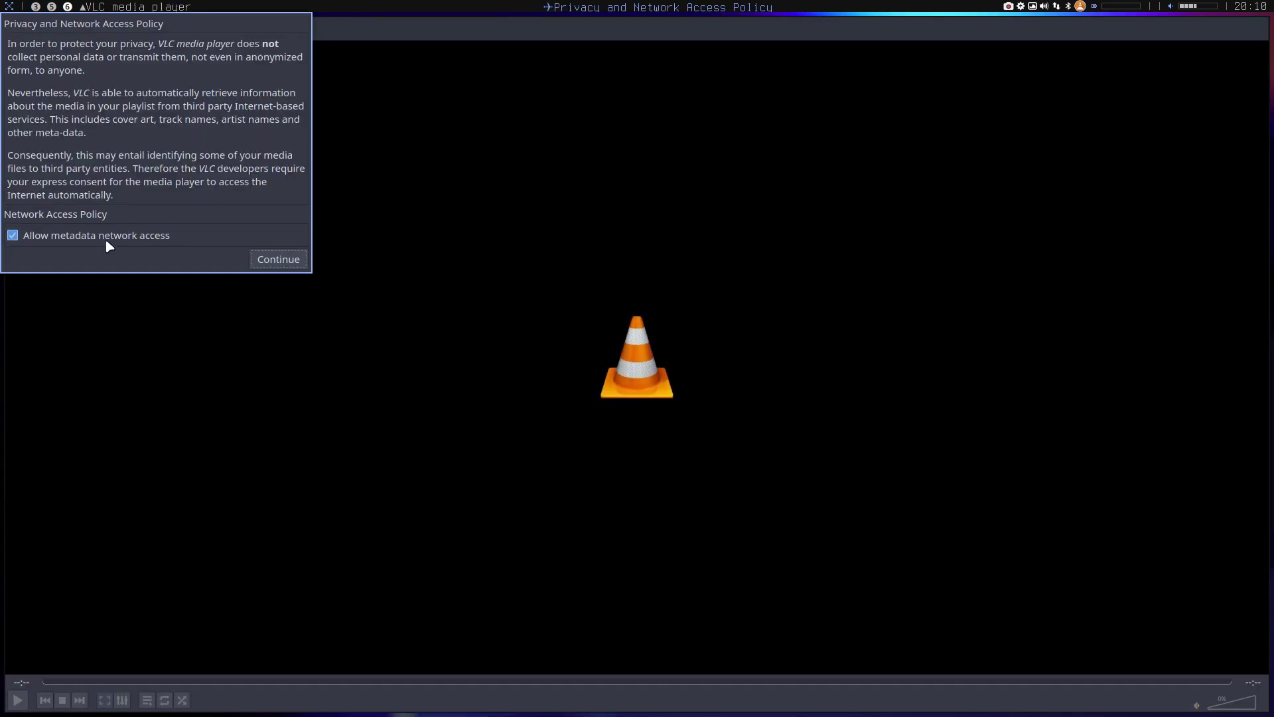
Step: Toggle VLC's Allow metadata network access option and continue past the Privacy and Network Access Policy
left_click(158, 239)
left_click(288, 259)
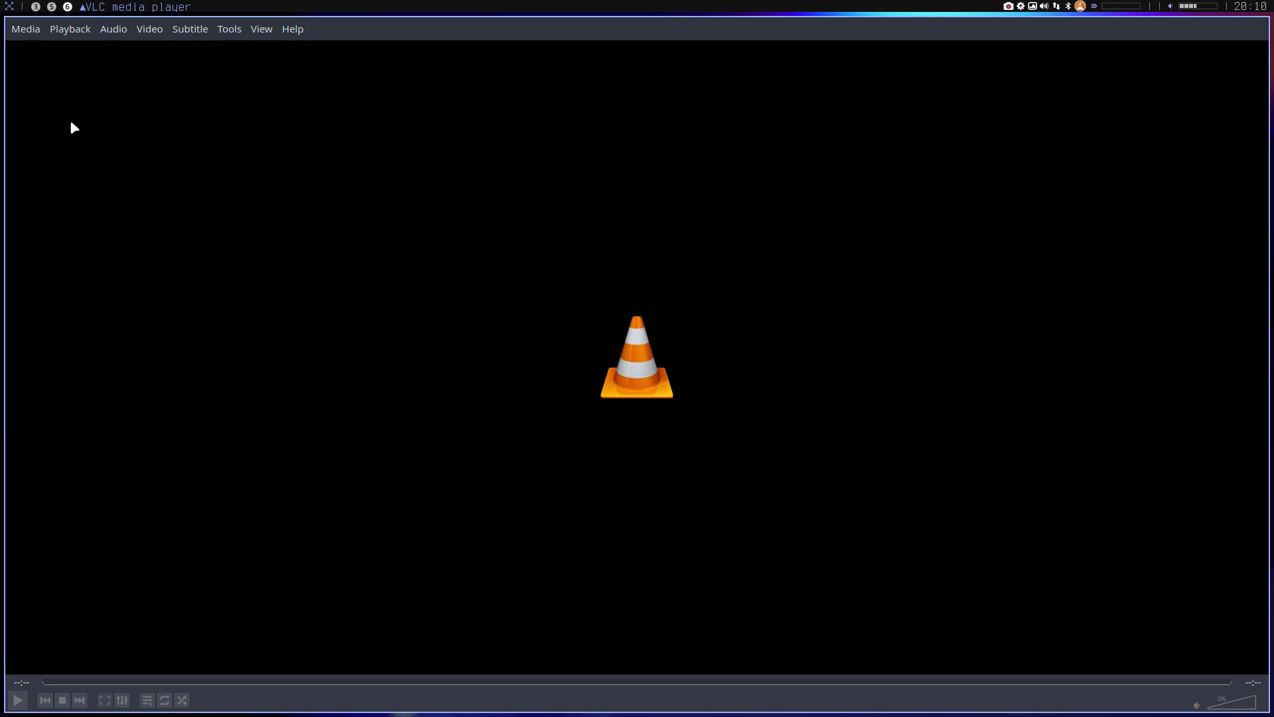
Step: Switch to workspace 5, briefly open and close Meld there, and close the terminal
left_click(52, 7)
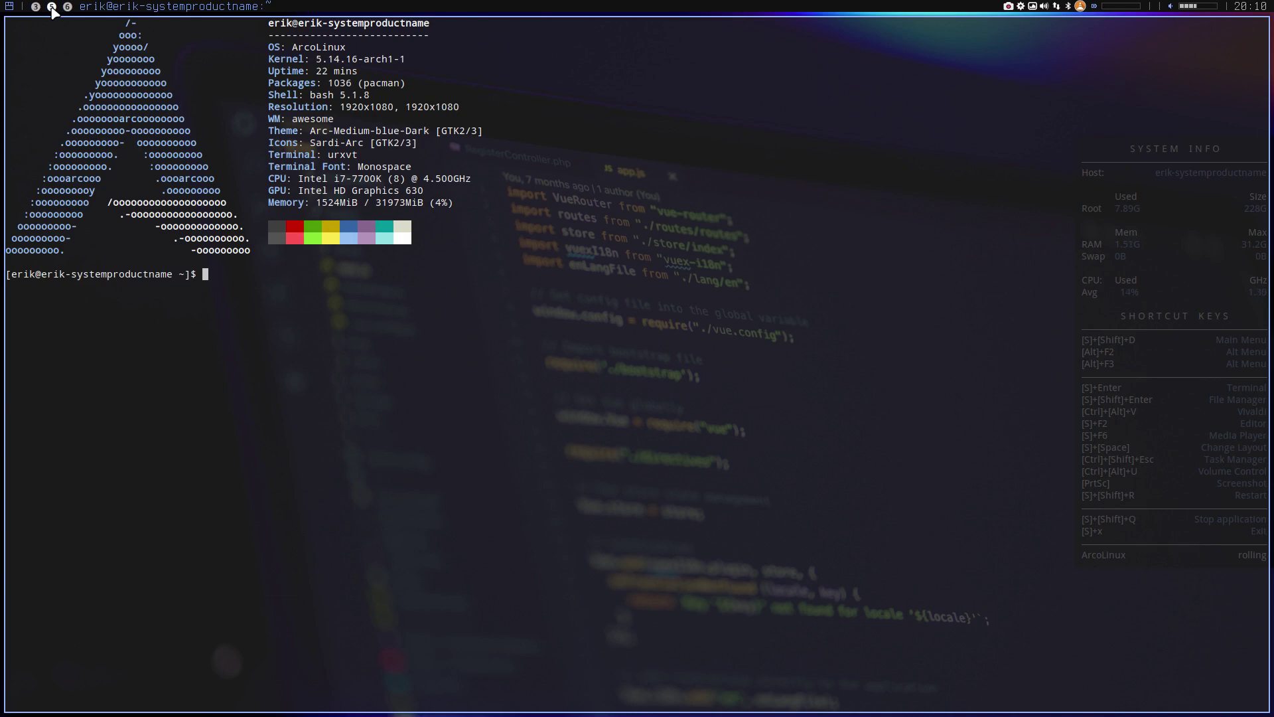
key("super+shift+d")
key("Escape")
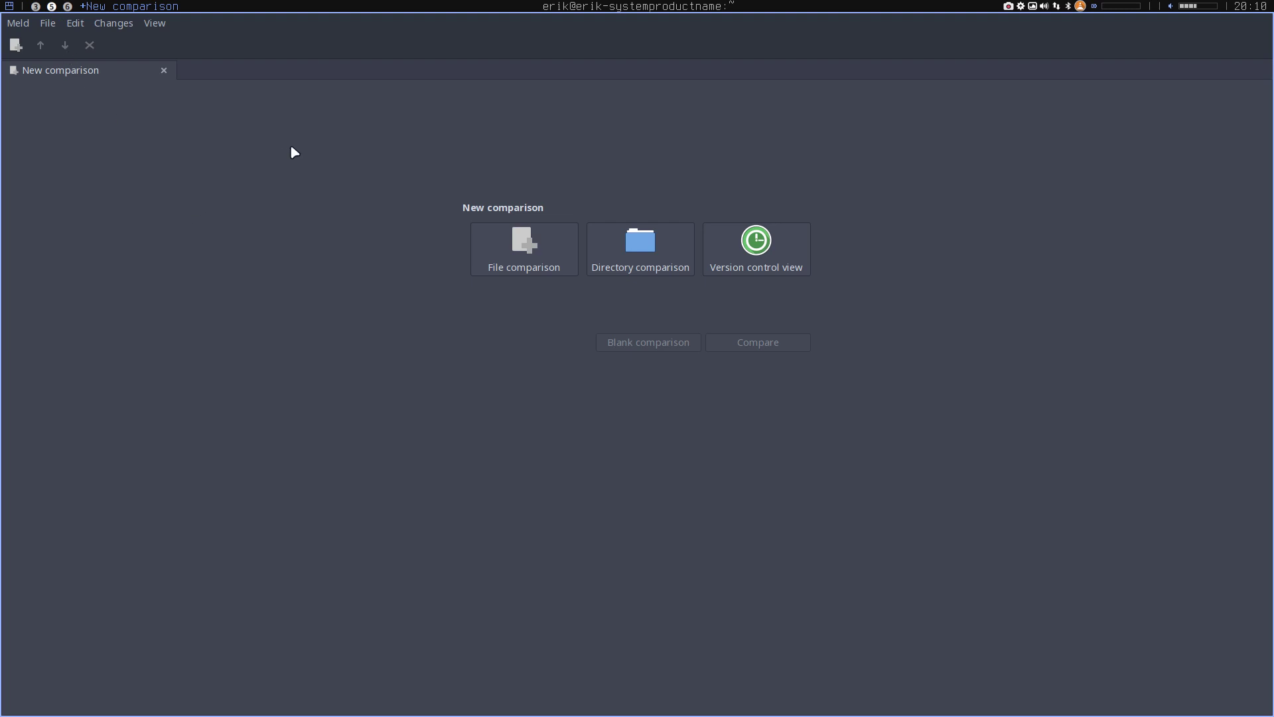
key("super+shift+q")
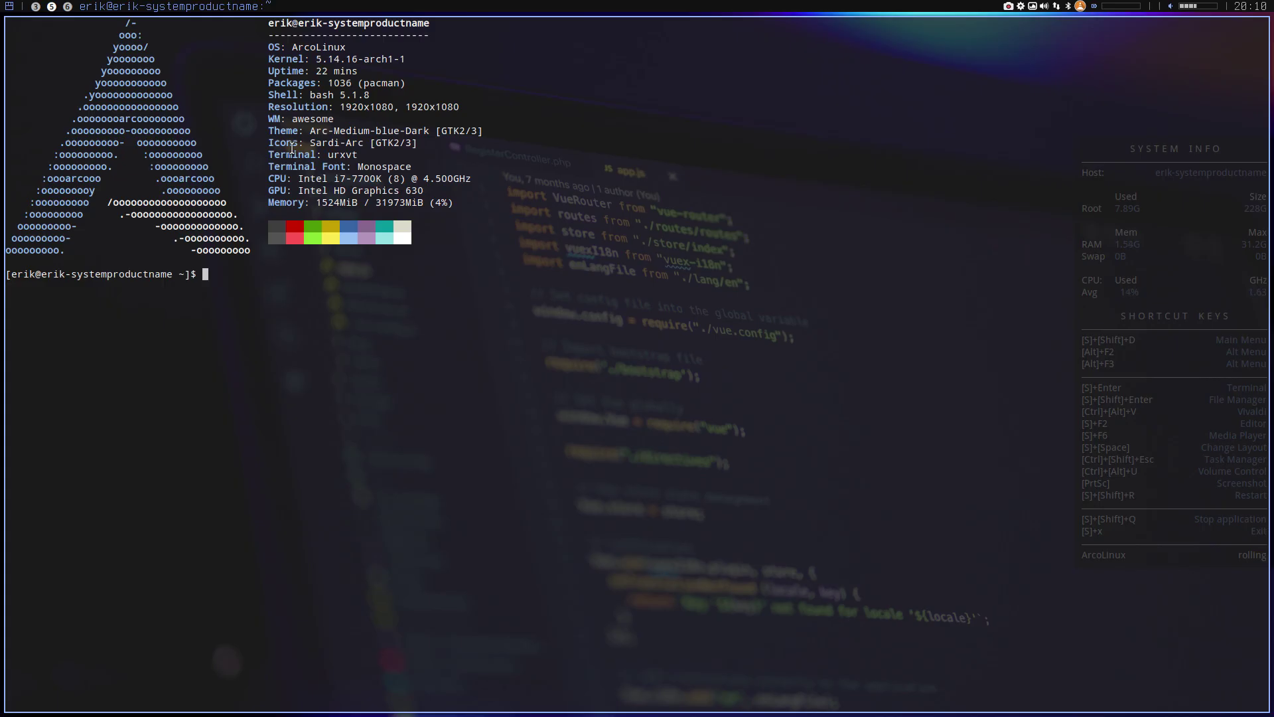
key("super+shift+q")
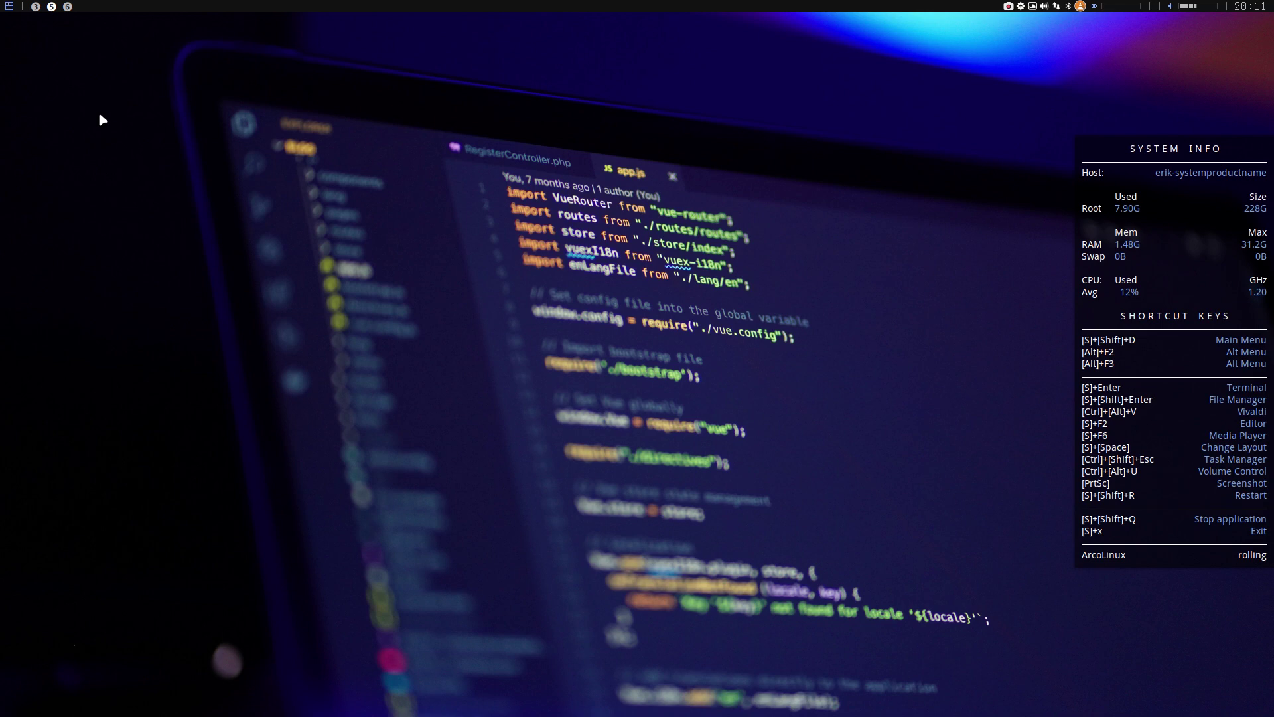
Step: Return to Atom on workspace 3 and examine the color, border, icon, layout and titlebar variables in theme.lua
left_click(36, 7)
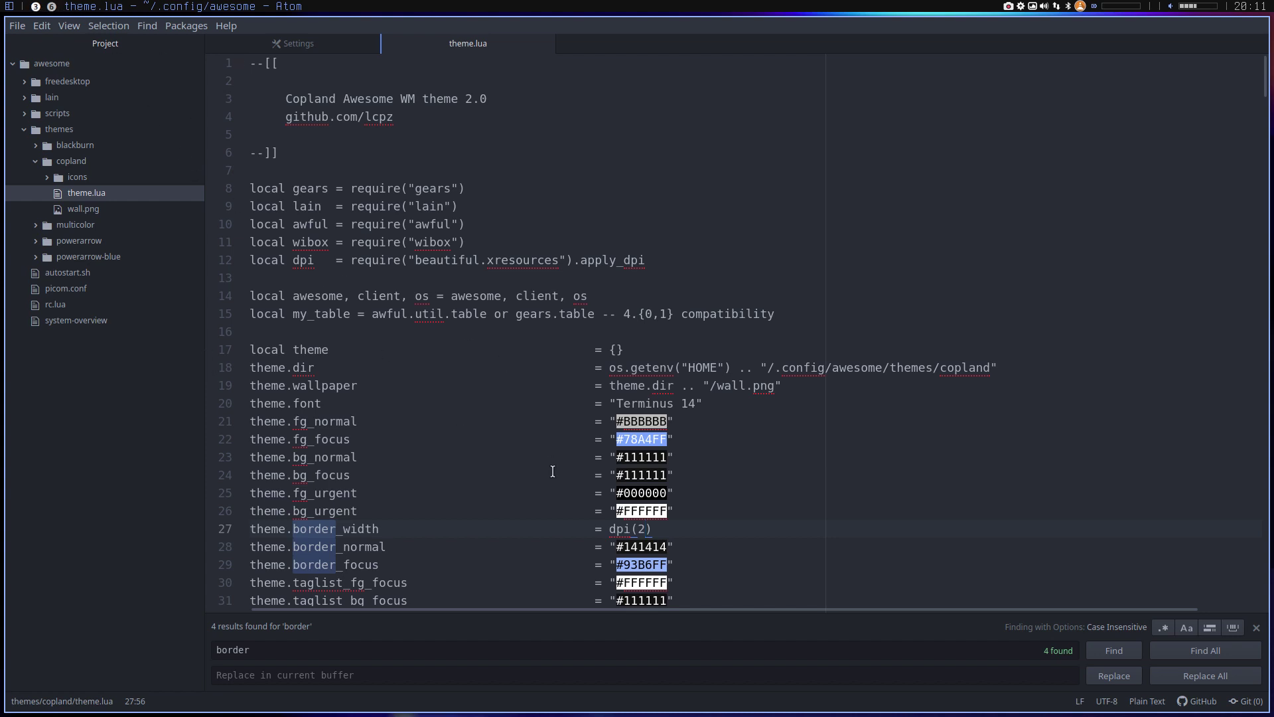
scroll(553, 472, "down", 2)
scroll(553, 471, "down", 3)
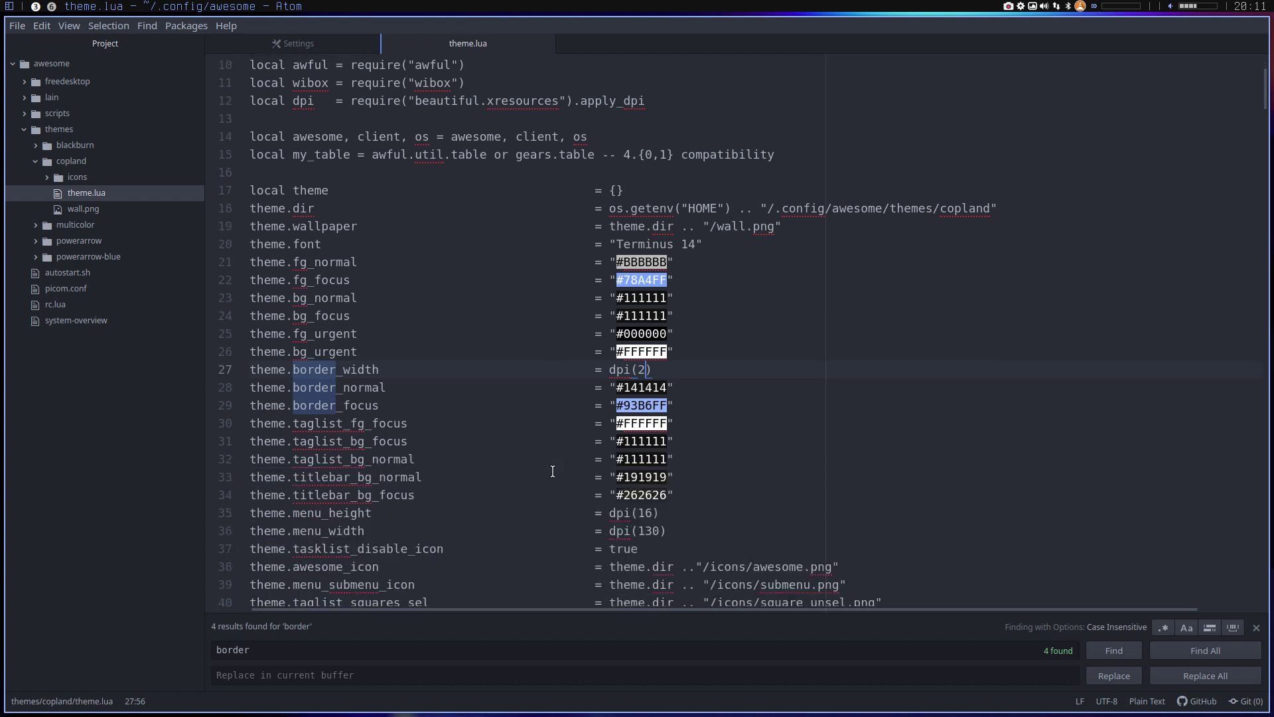
scroll(553, 471, "down", 2)
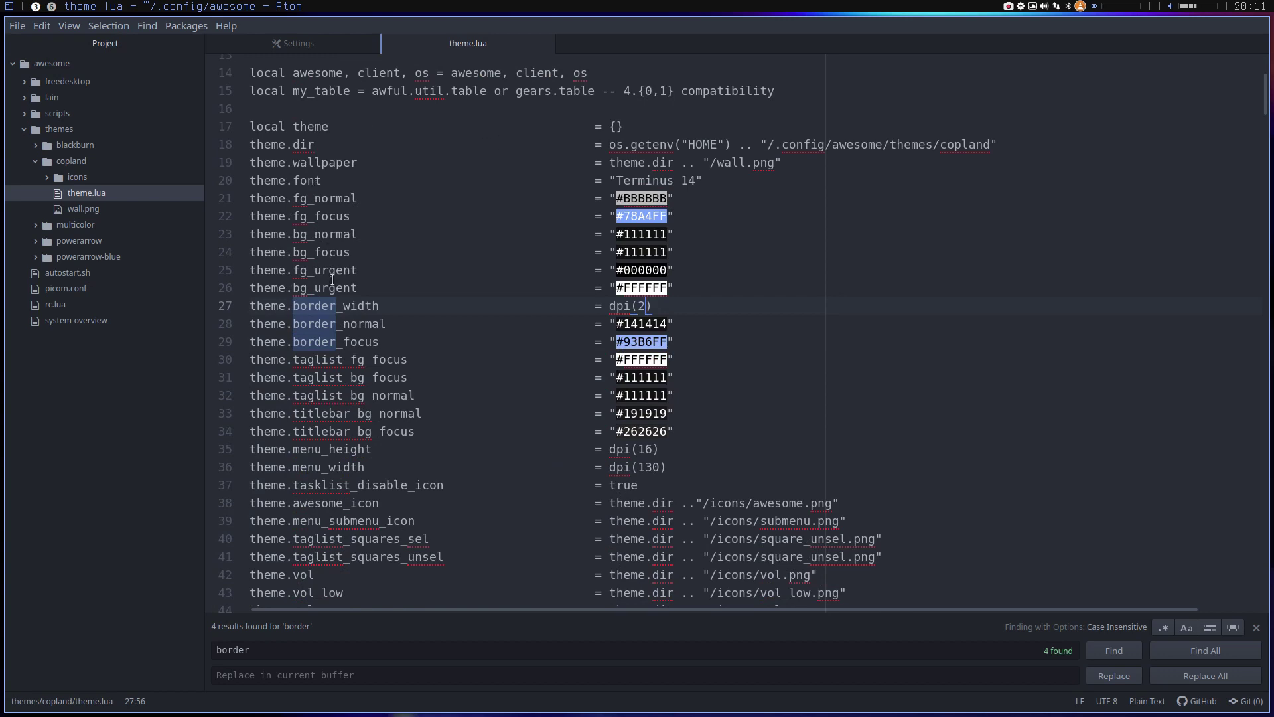
scroll(336, 328, "down", 2)
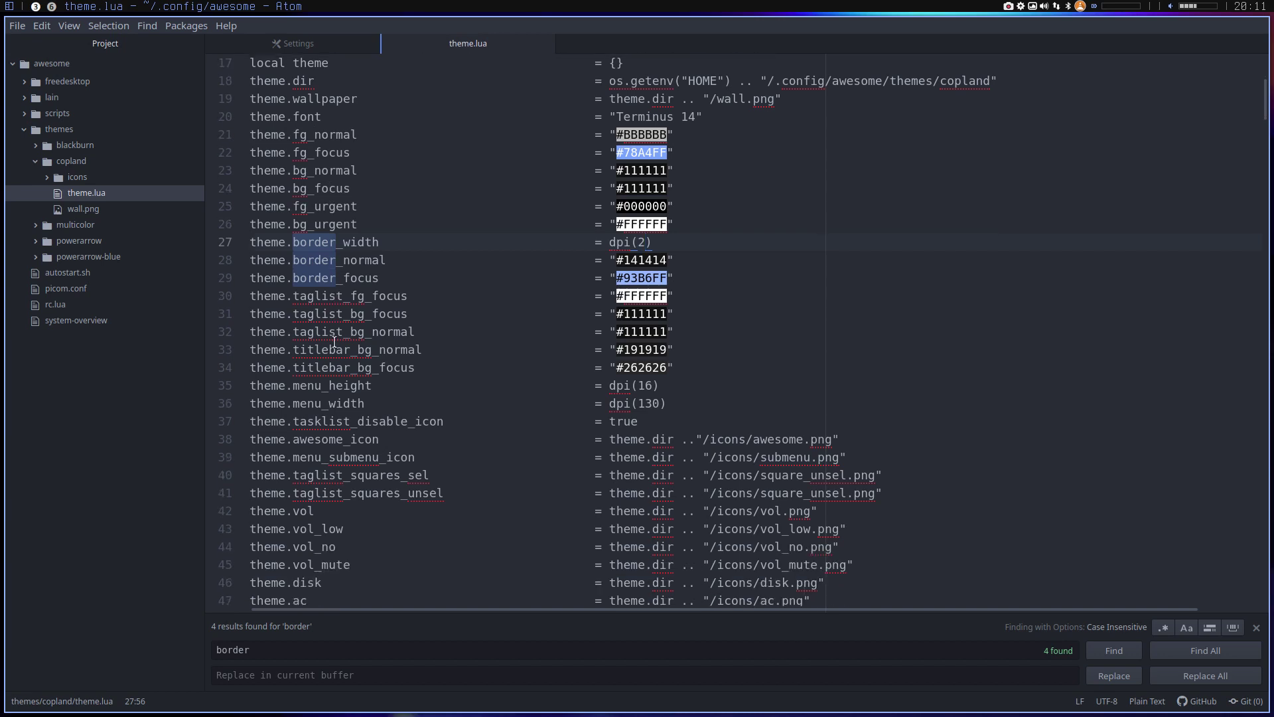
scroll(338, 382, "down", 1)
scroll(337, 385, "down", 1)
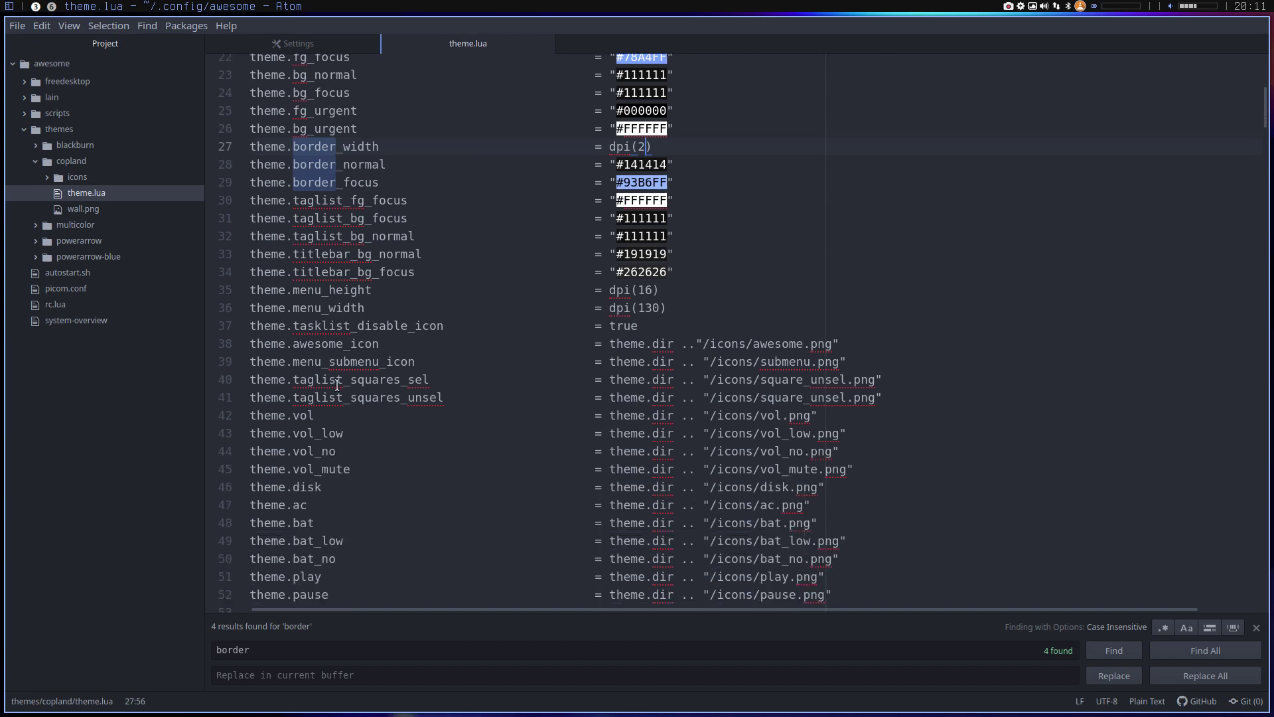
scroll(338, 385, "down", 1)
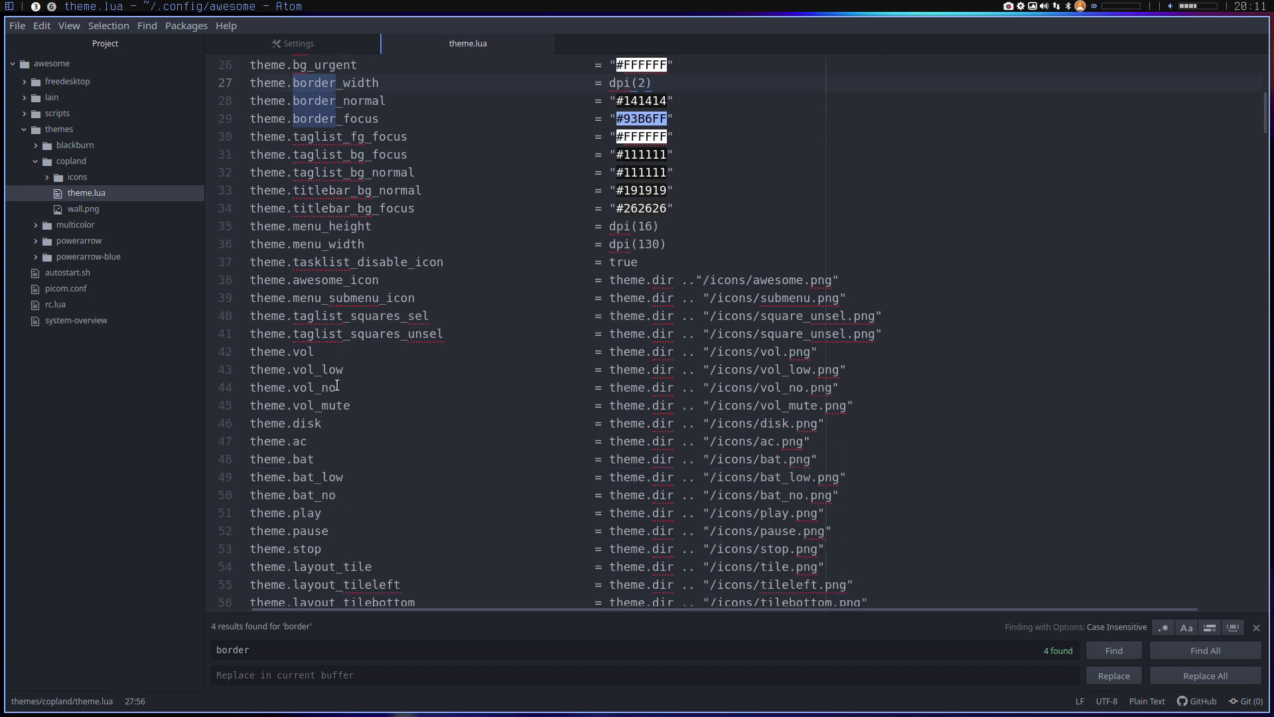
scroll(338, 385, "down", 1)
scroll(337, 385, "down", 6)
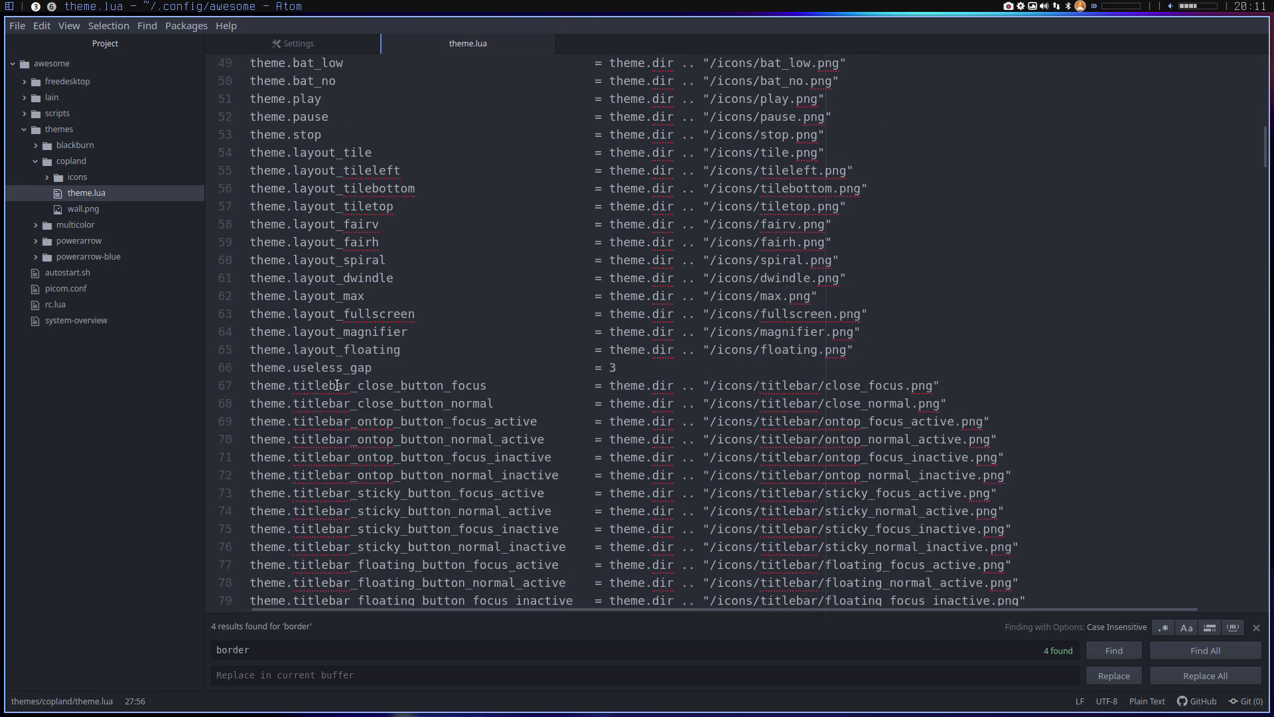
scroll(337, 385, "down", 2)
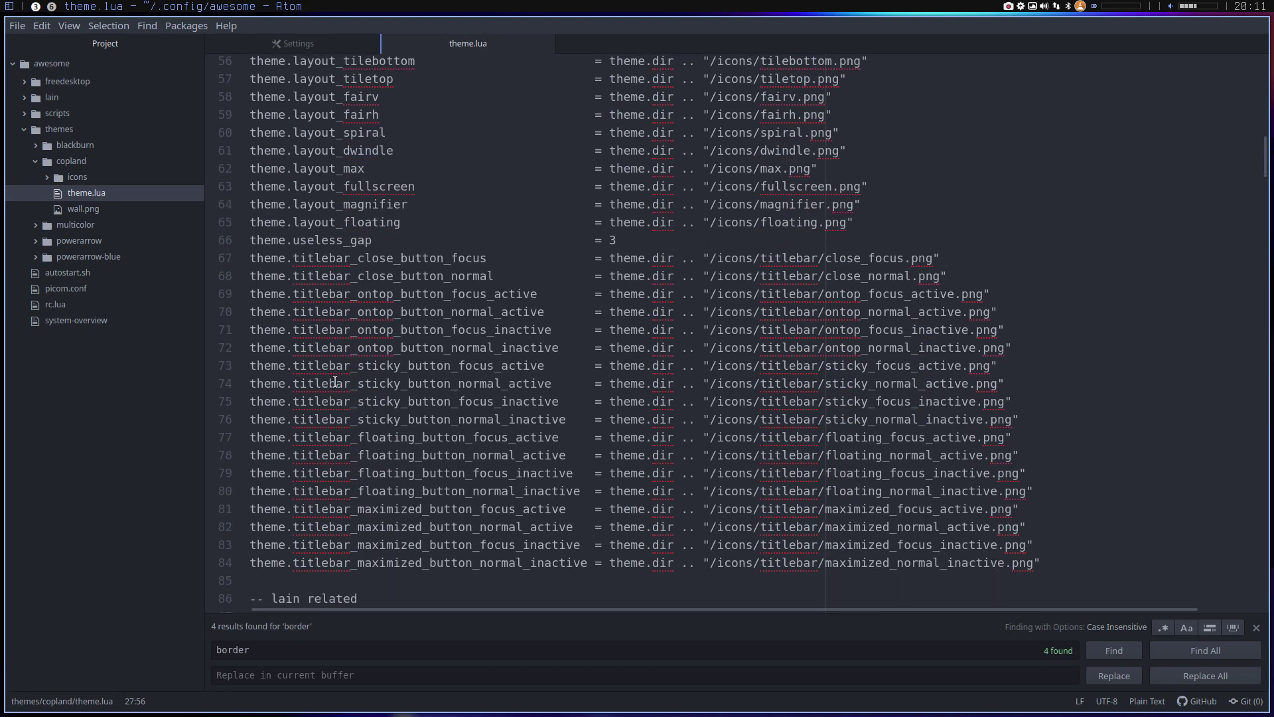
scroll(336, 383, "down", 3)
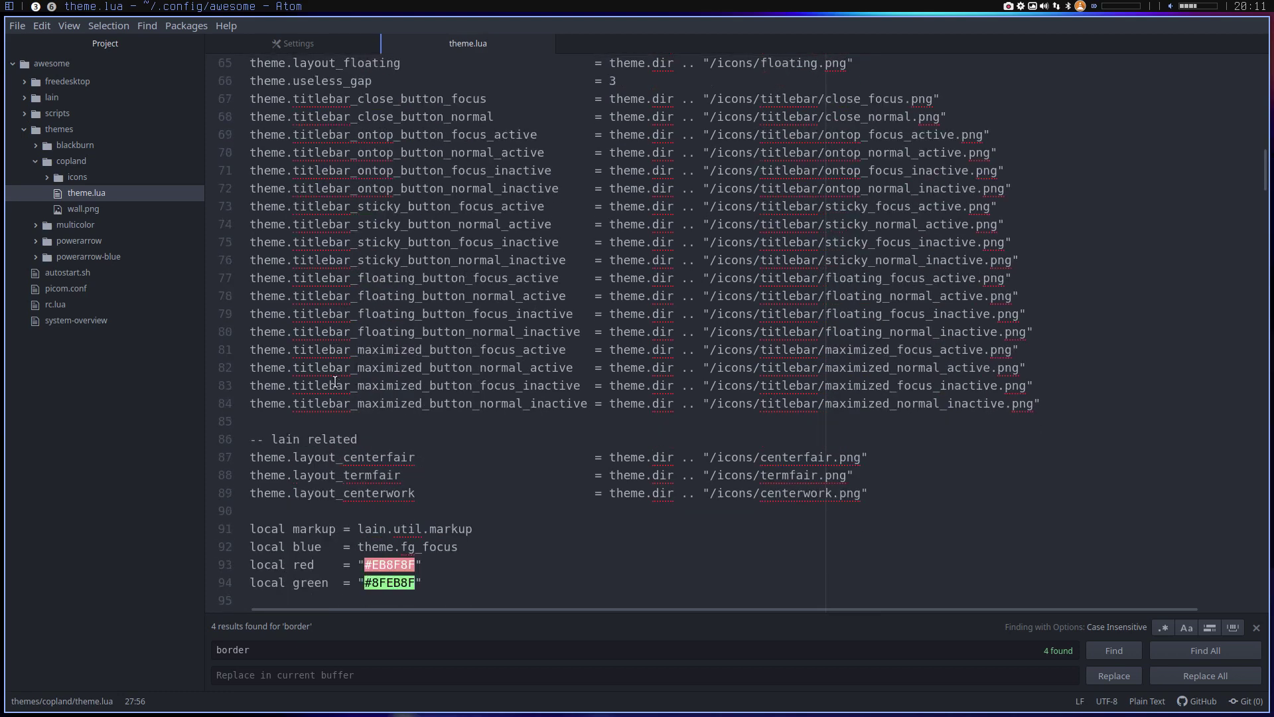
scroll(335, 383, "down", 4)
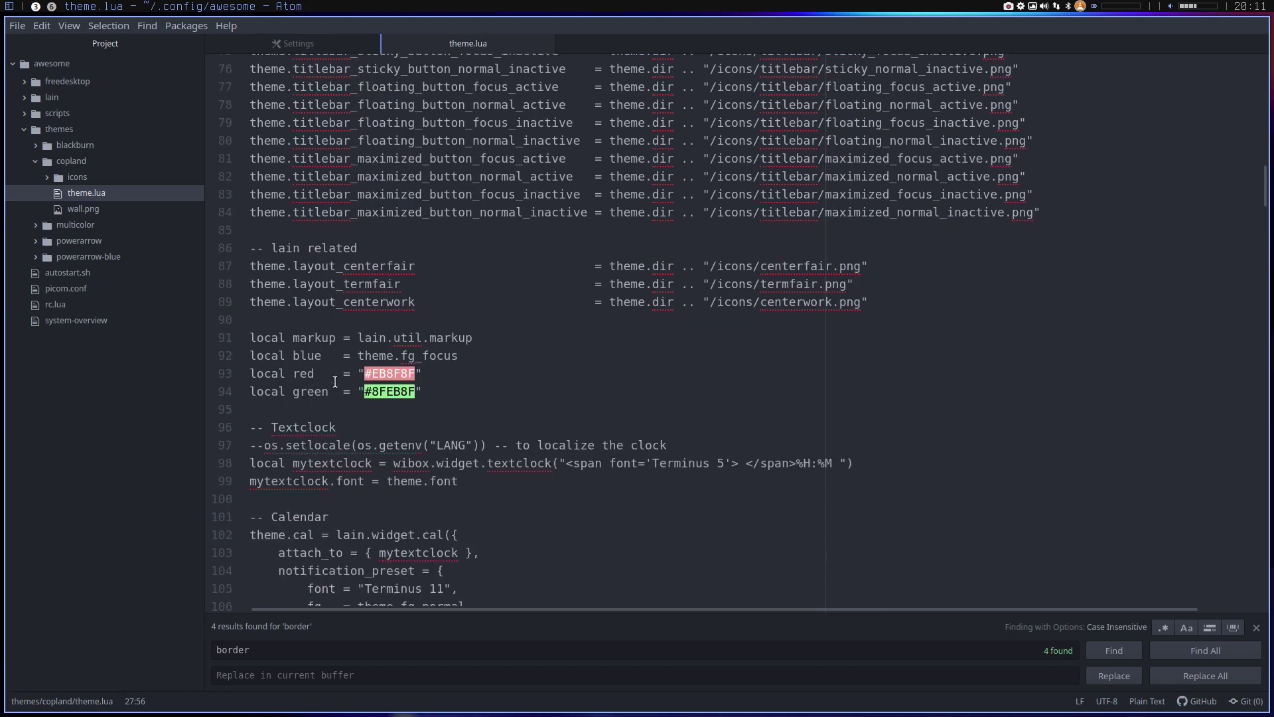
Step: Review the widget sections of theme.lua, from Textclock, Calendar and Mail through MPD and Battery to /home fs
scroll(335, 382, "down", 2)
scroll(335, 382, "down", 2)
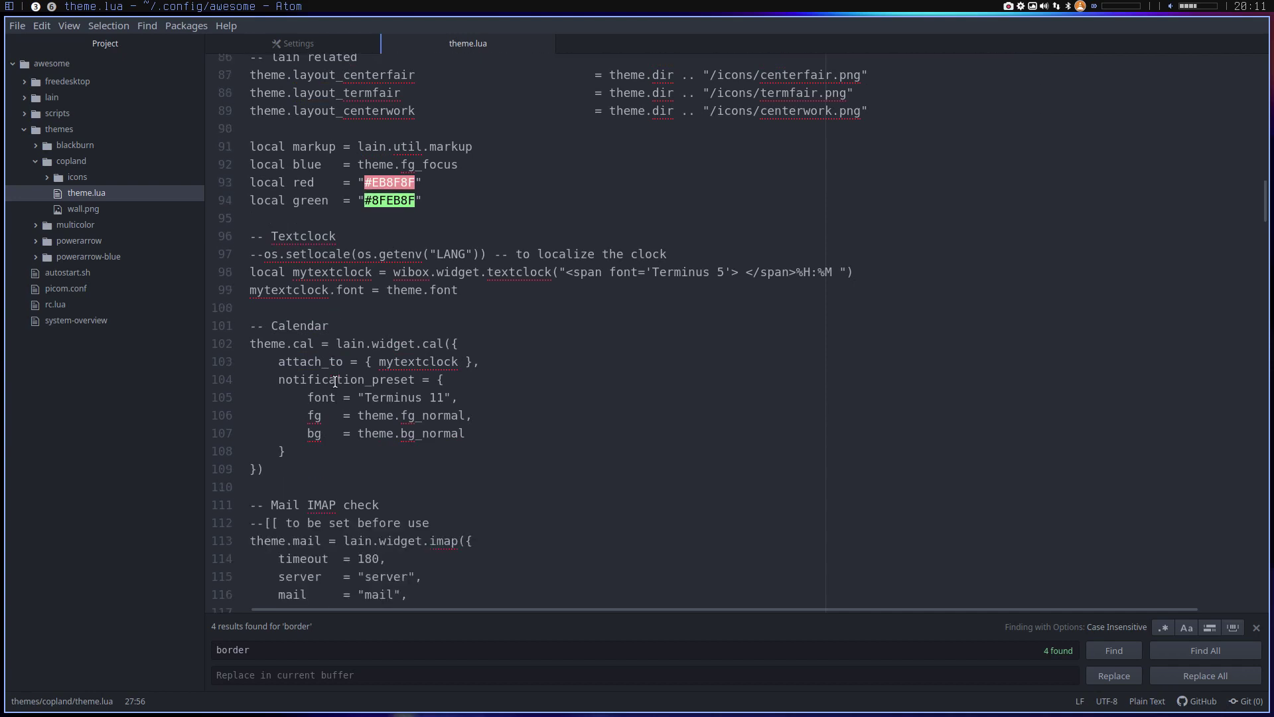
scroll(335, 382, "down", 8)
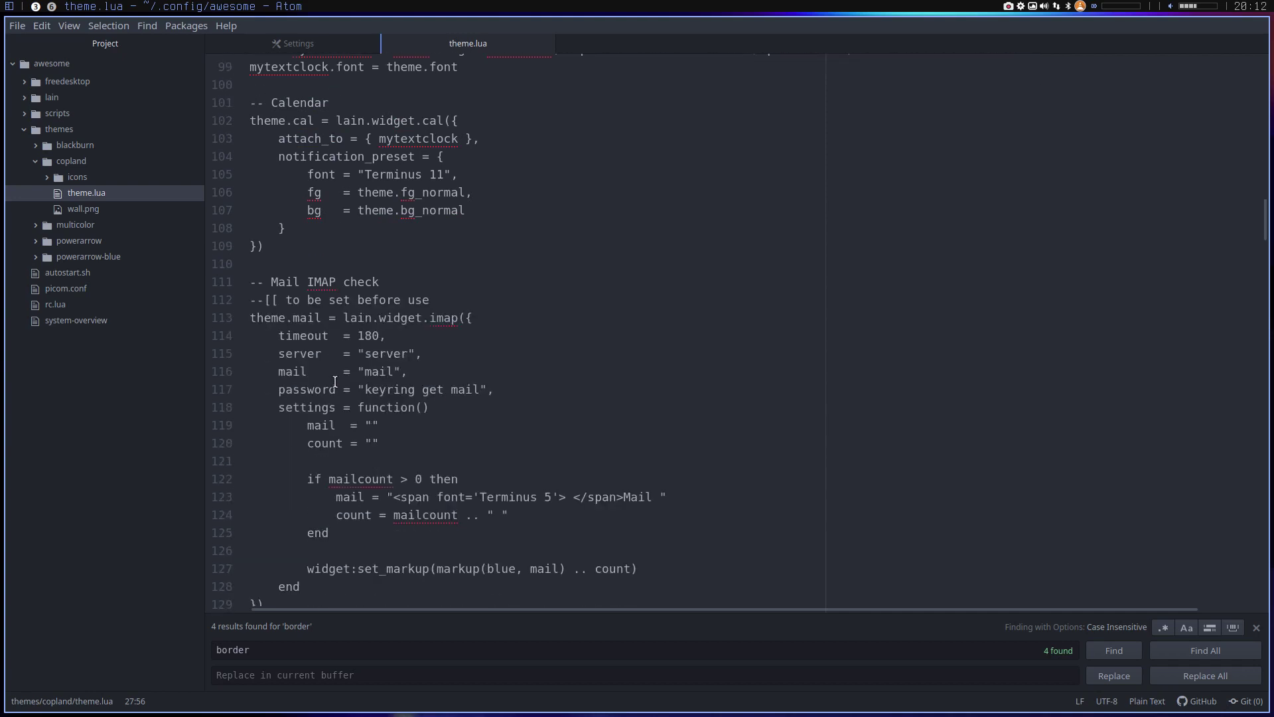
scroll(335, 382, "down", 1)
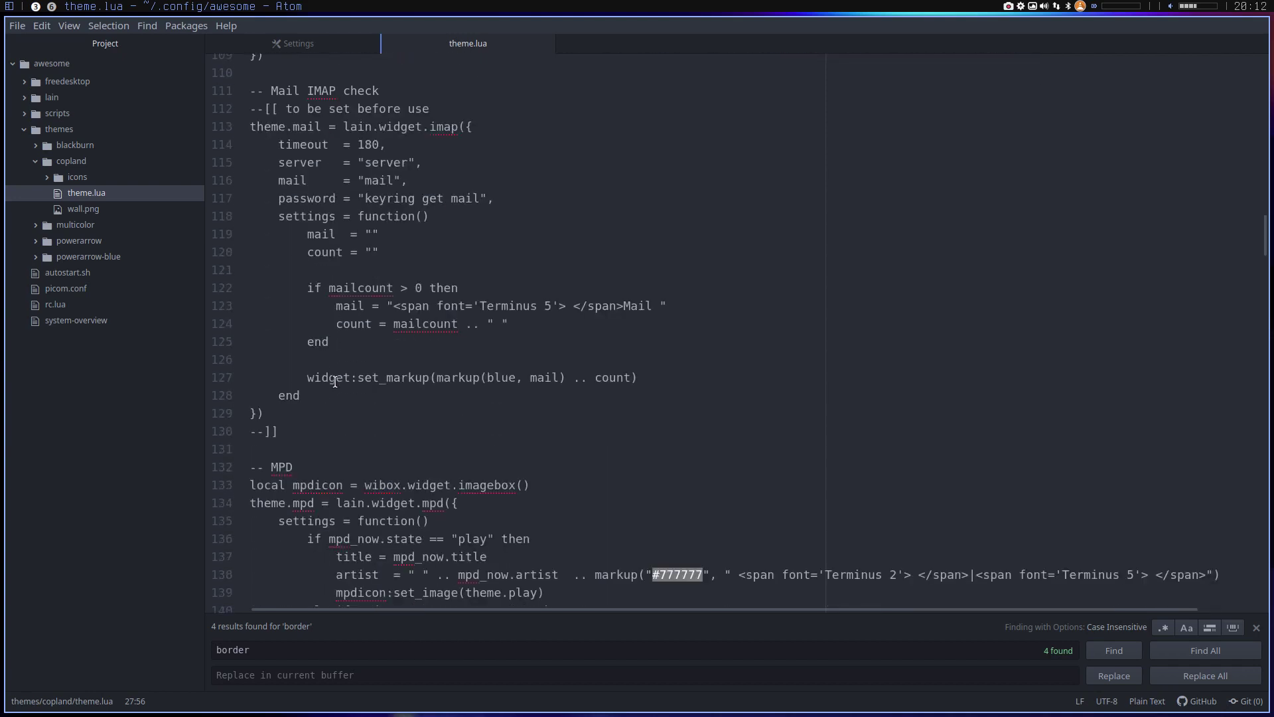
scroll(336, 383, "down", 3)
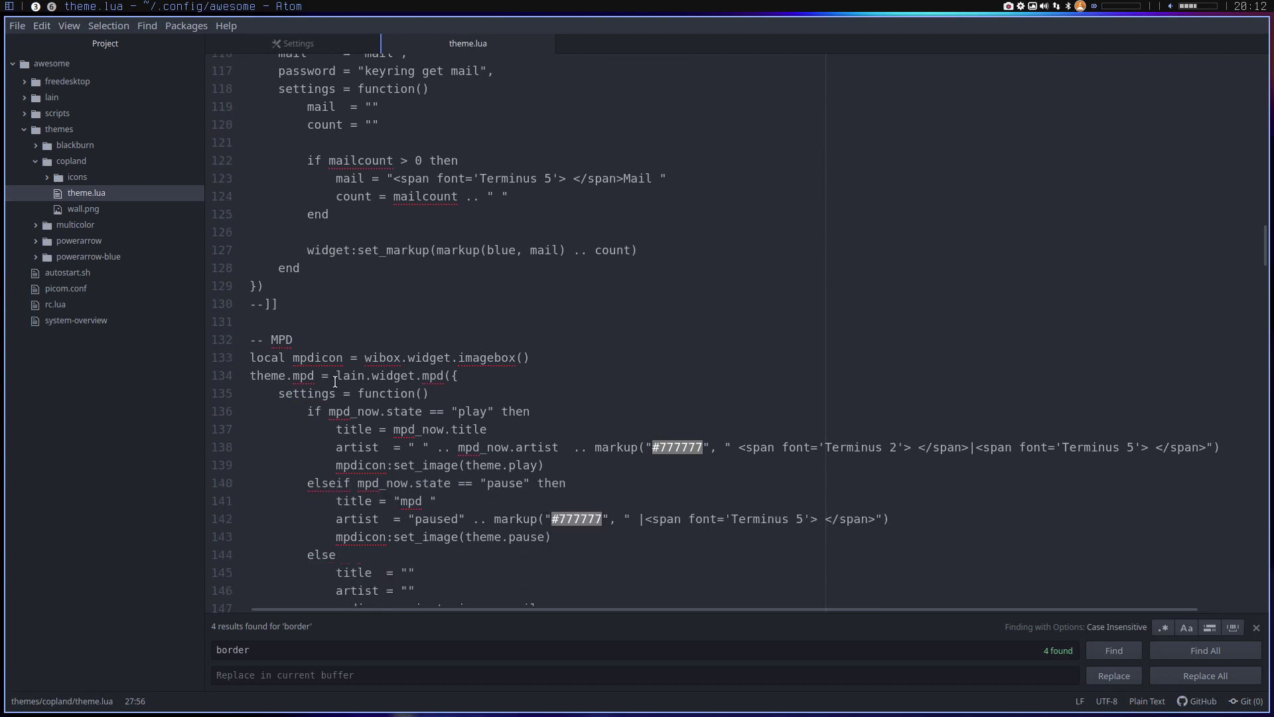
left_click(271, 340)
scroll(290, 395, "down", 3)
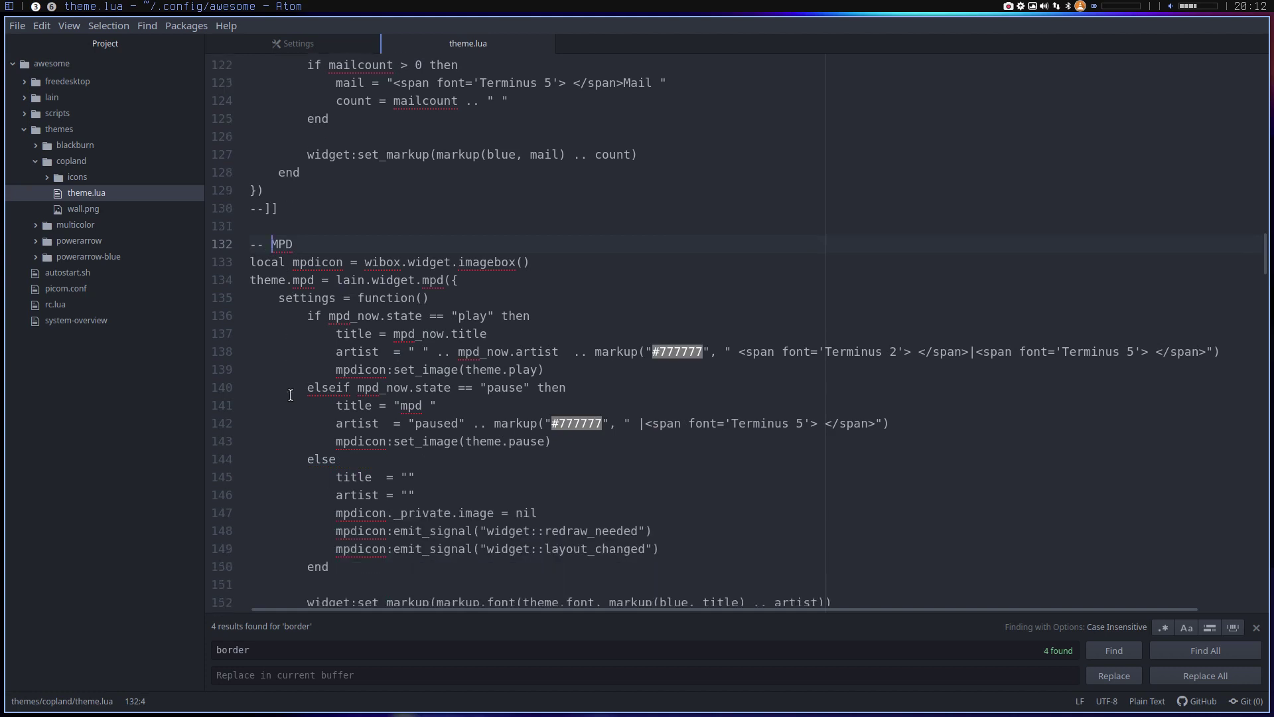
scroll(290, 394, "down", 3)
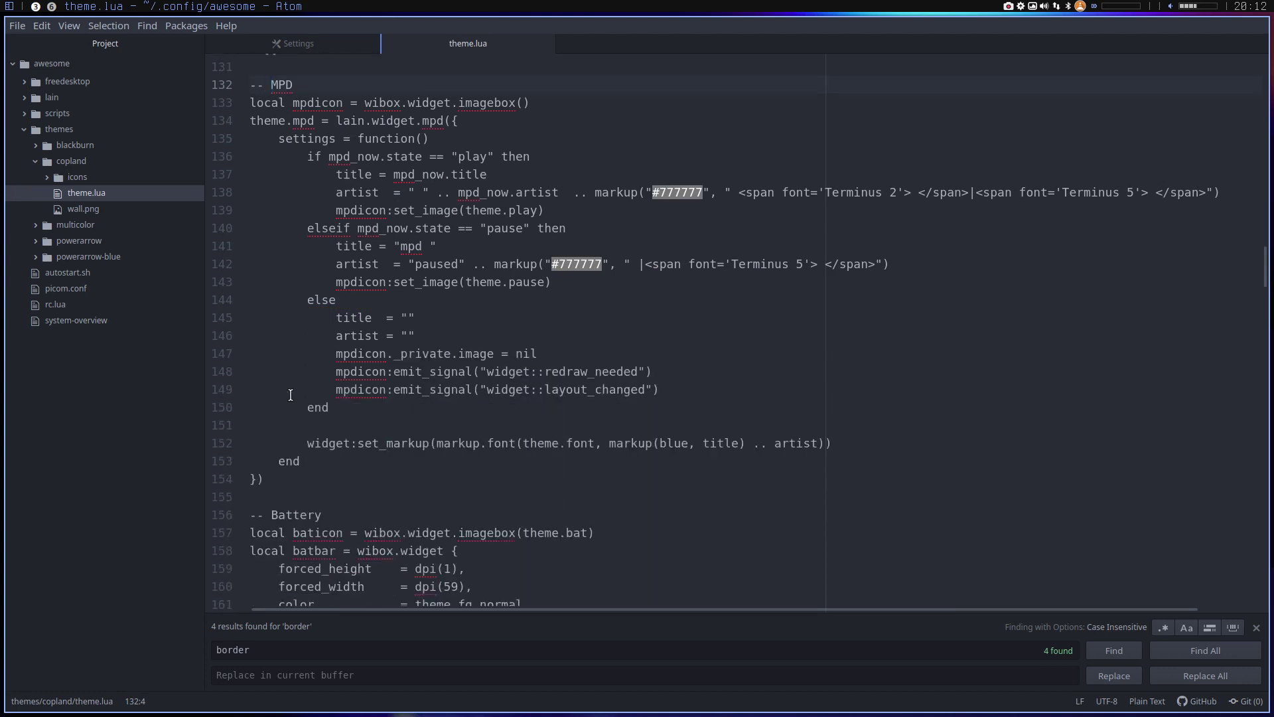
scroll(290, 395, "down", 3)
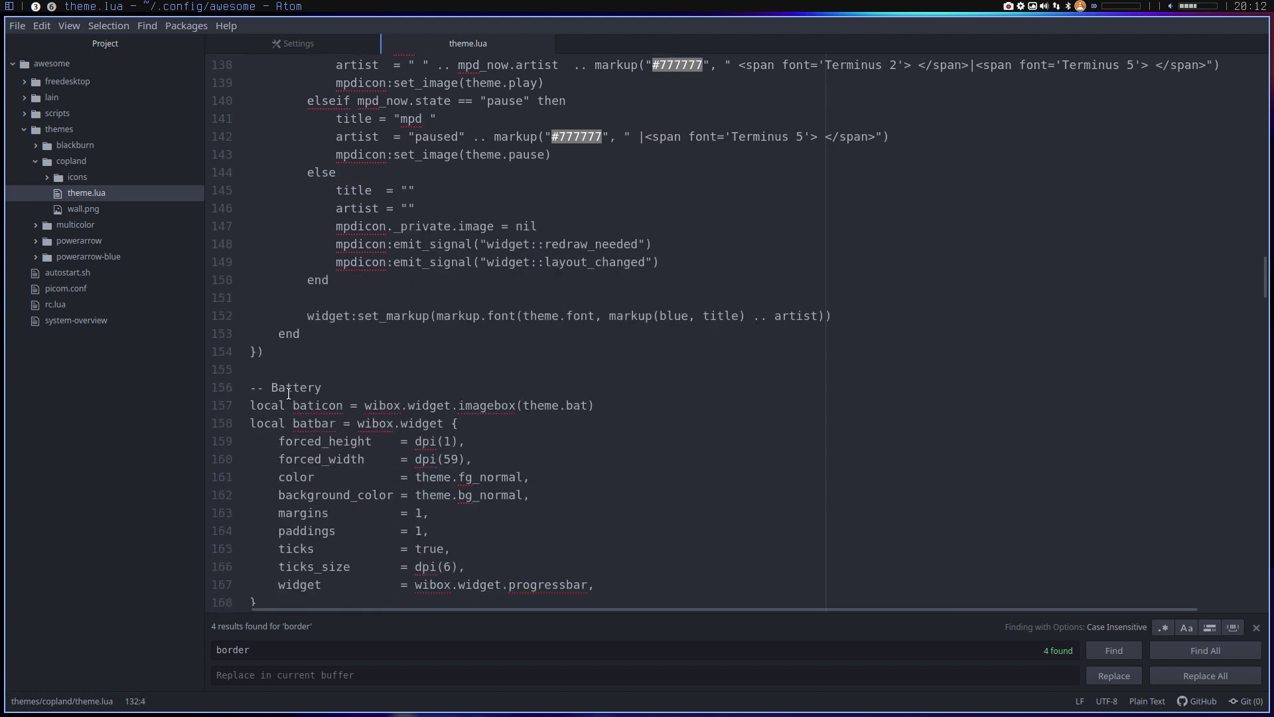
scroll(289, 394, "down", 9)
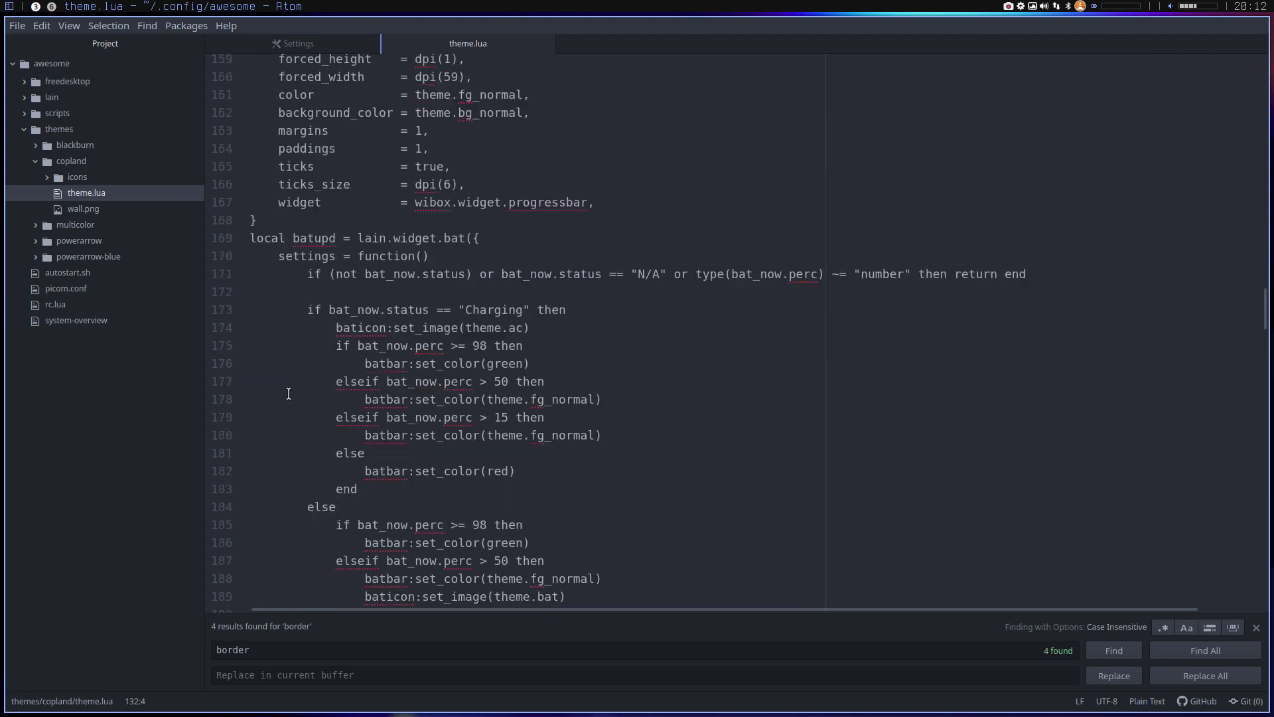
scroll(289, 394, "down", 12)
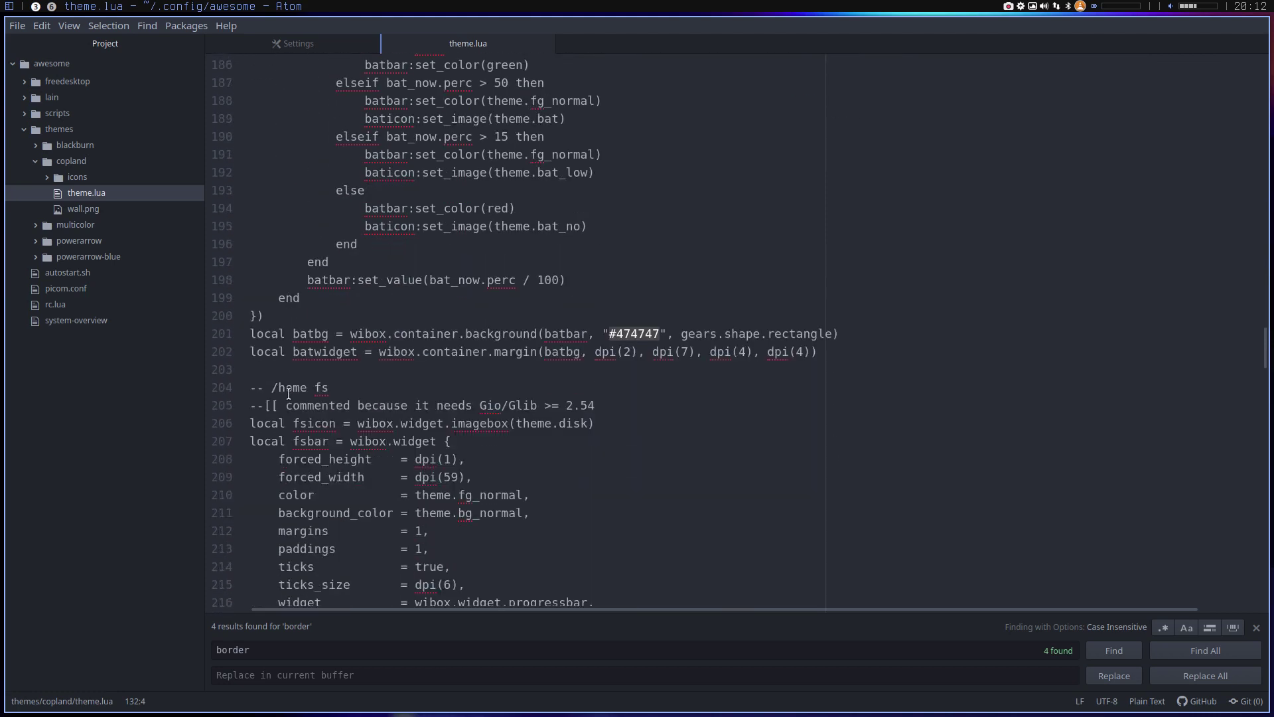
scroll(289, 395, "down", 3)
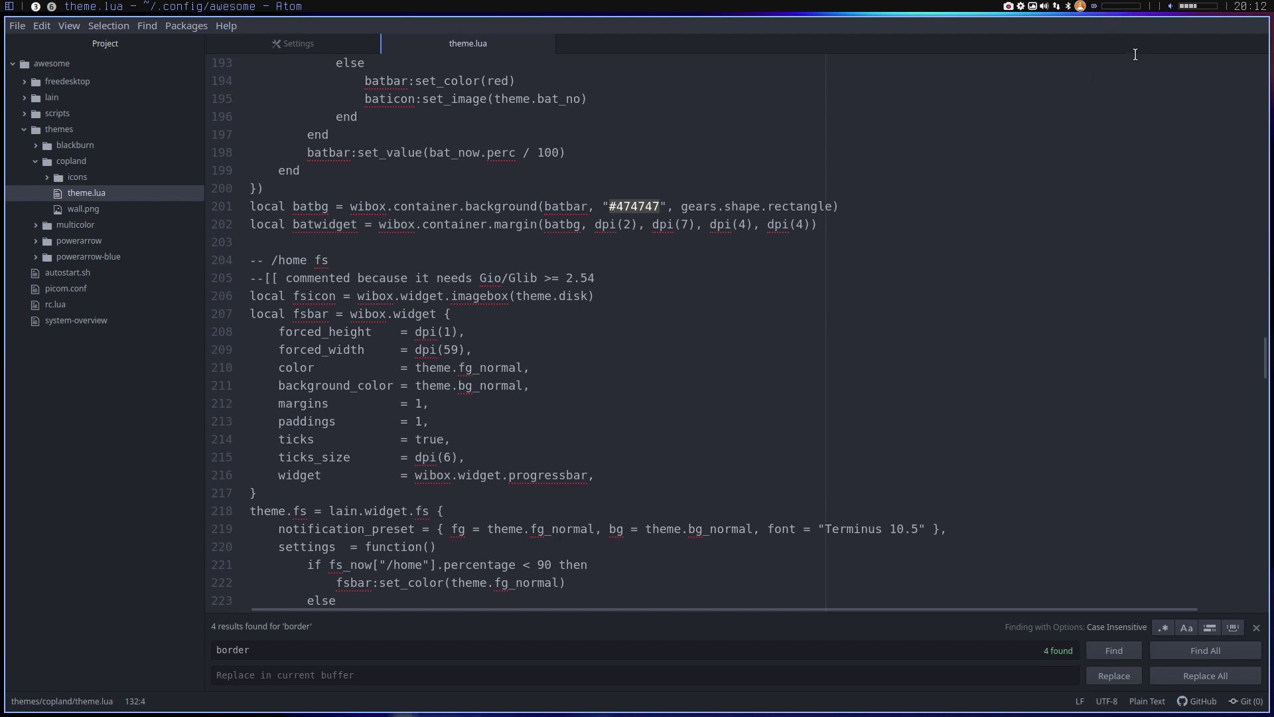
Step: Open AlsaMixer, lower the master volume to 21, raise it to 43 and close the mixer
left_click(1202, 8)
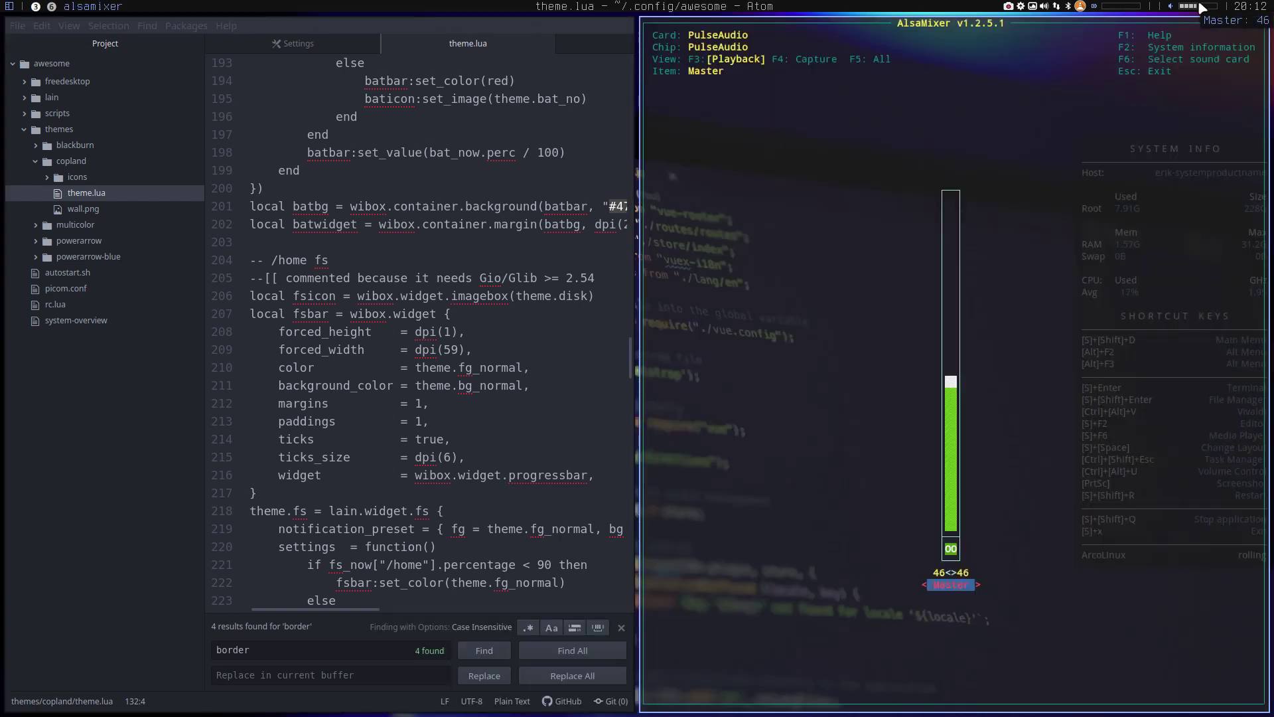
scroll(1202, 8, "down", 20)
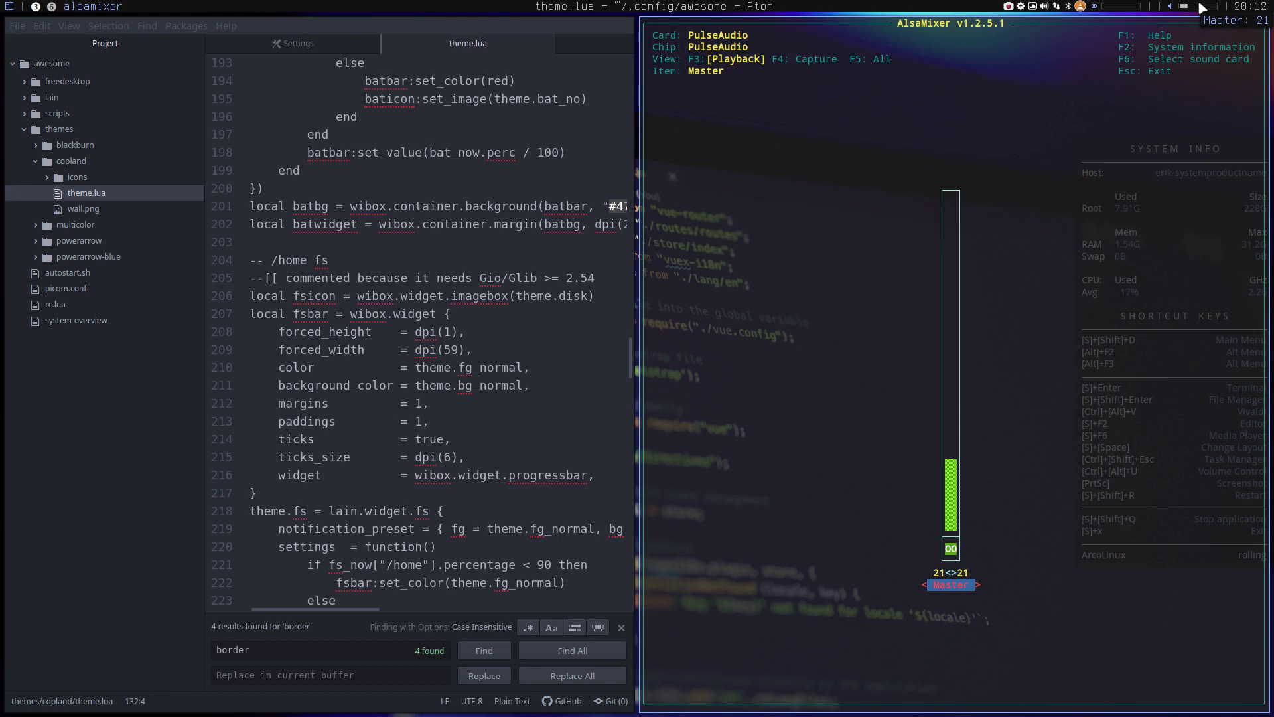
scroll(1202, 8, "up", 20)
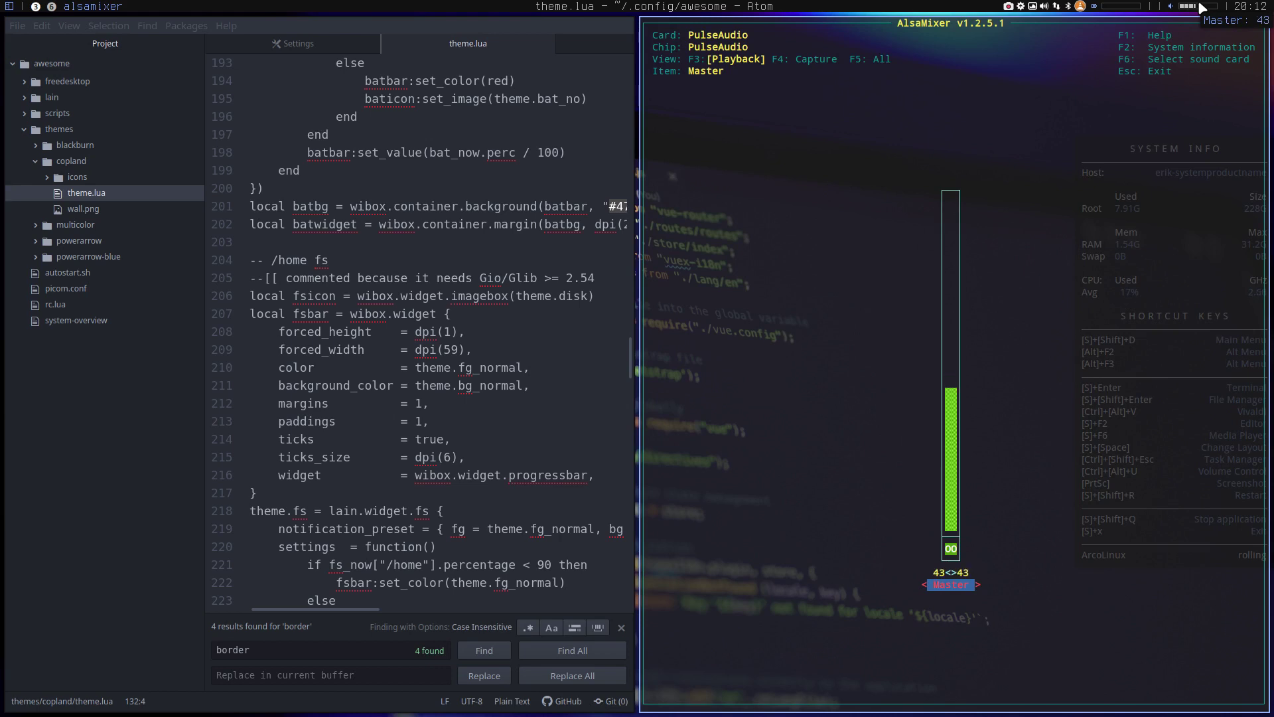
key("Escape")
Step: Mute the master volume, check it in two AlsaMixer windows and close both
right_click(1195, 7)
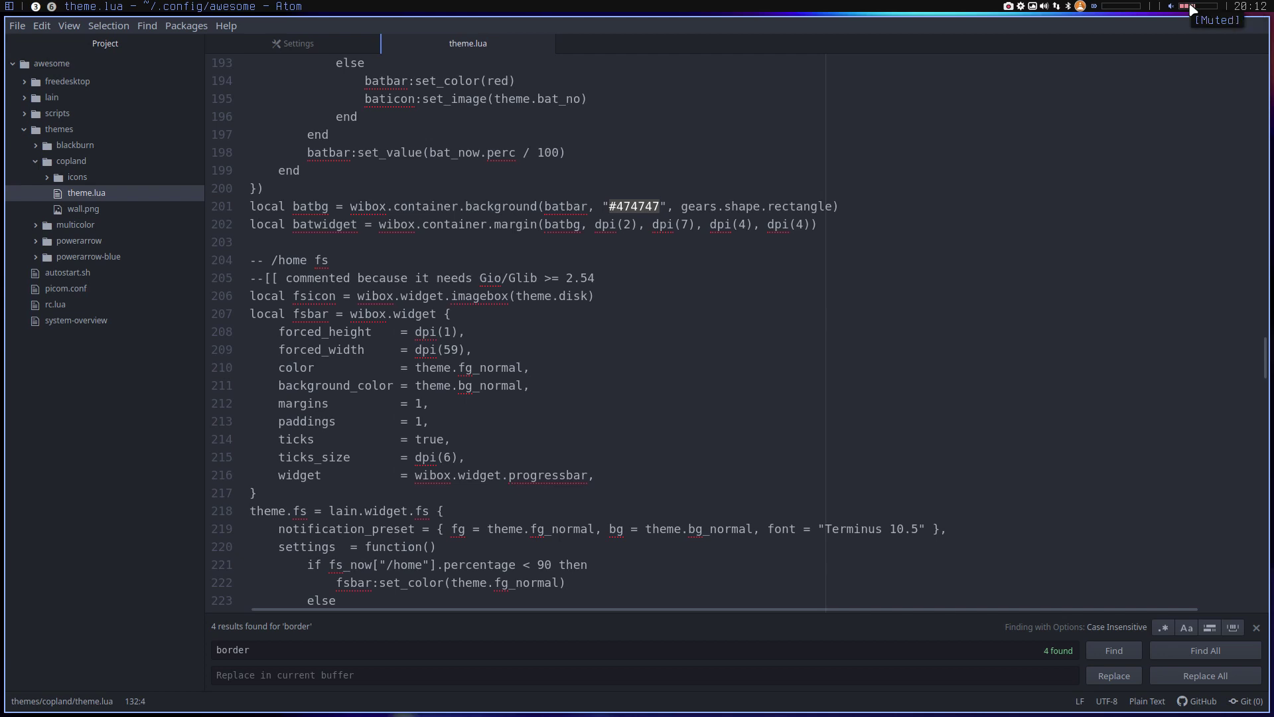
left_click(1193, 8)
left_click(1192, 8)
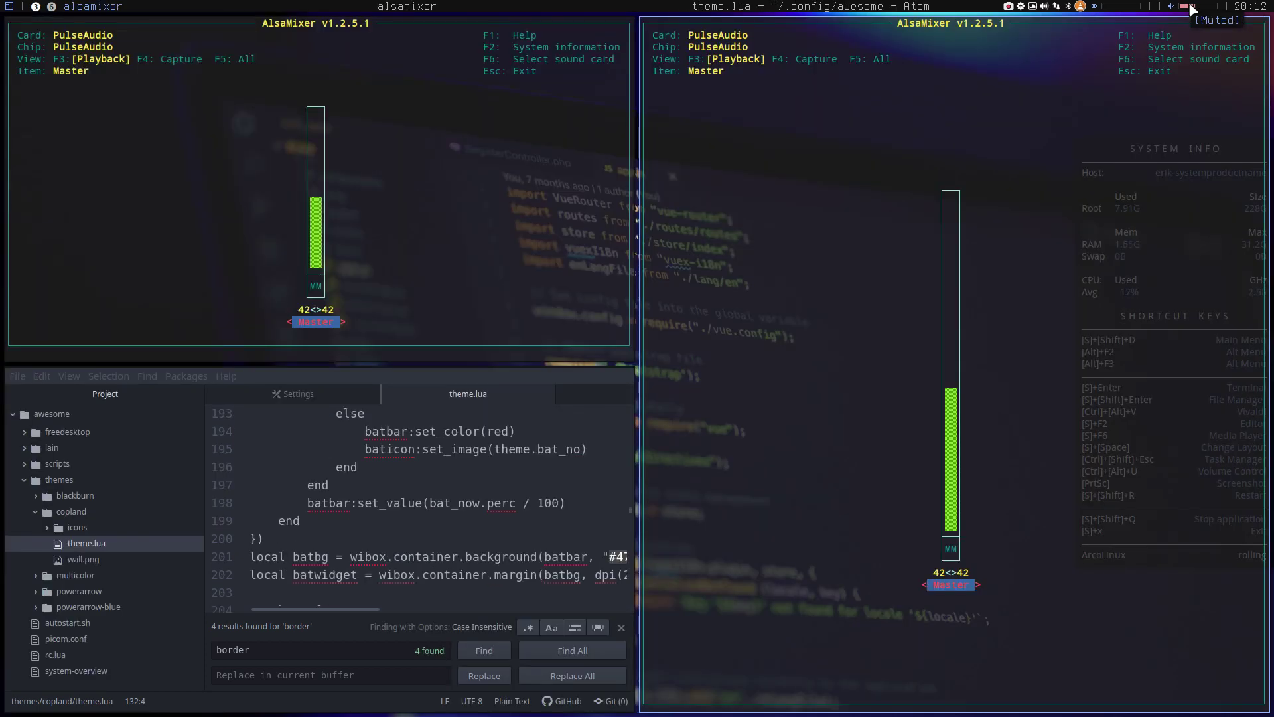
key("Escape")
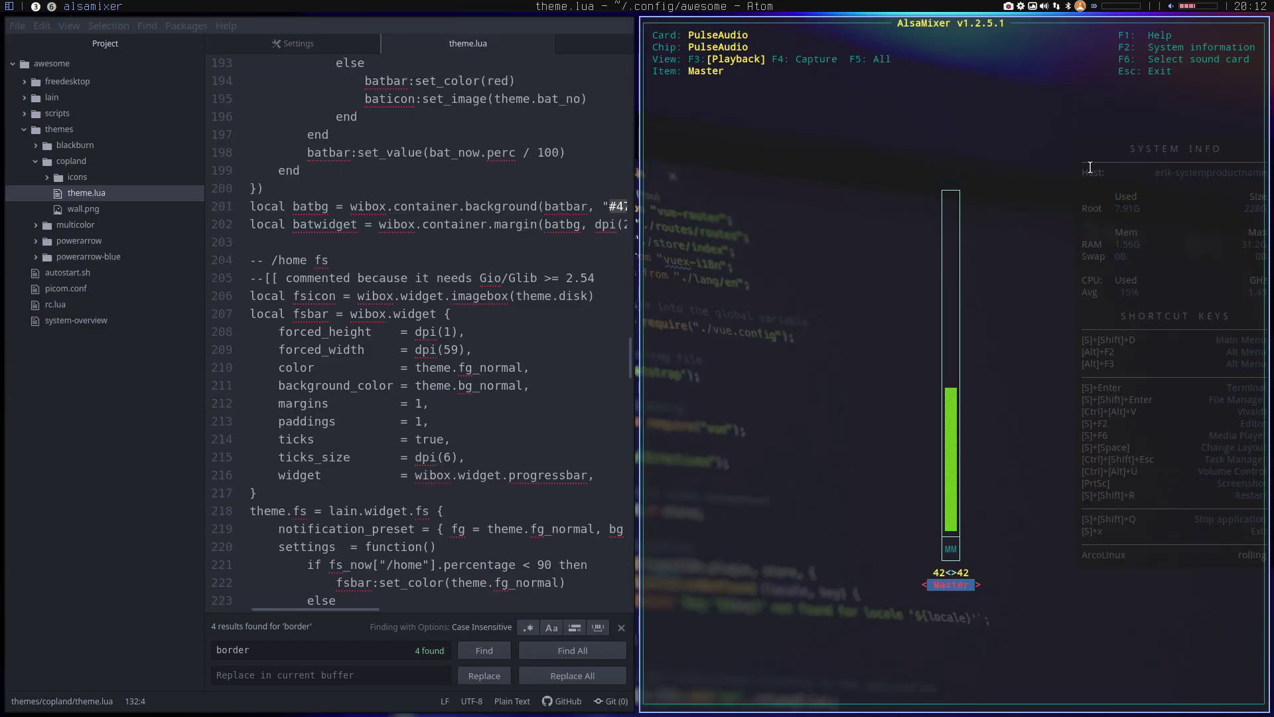
key("Escape")
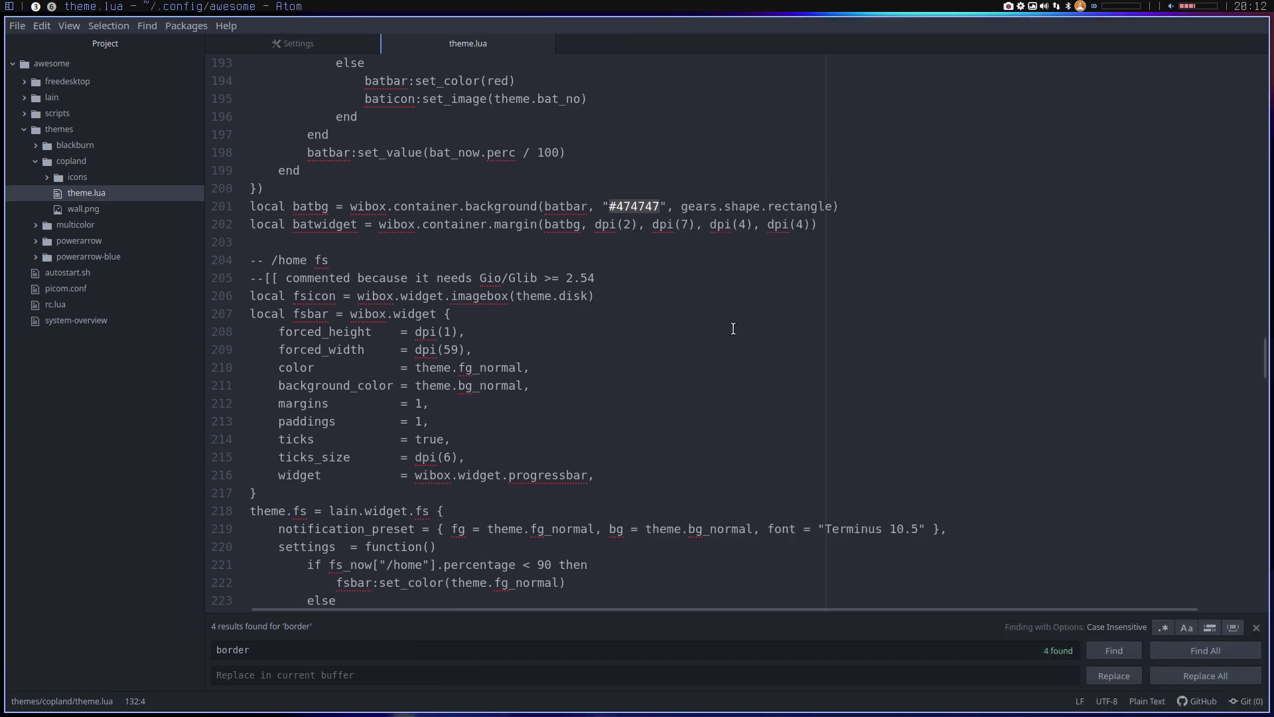
Step: Search theme.lua for "sound"
scroll(468, 265, "up", 2)
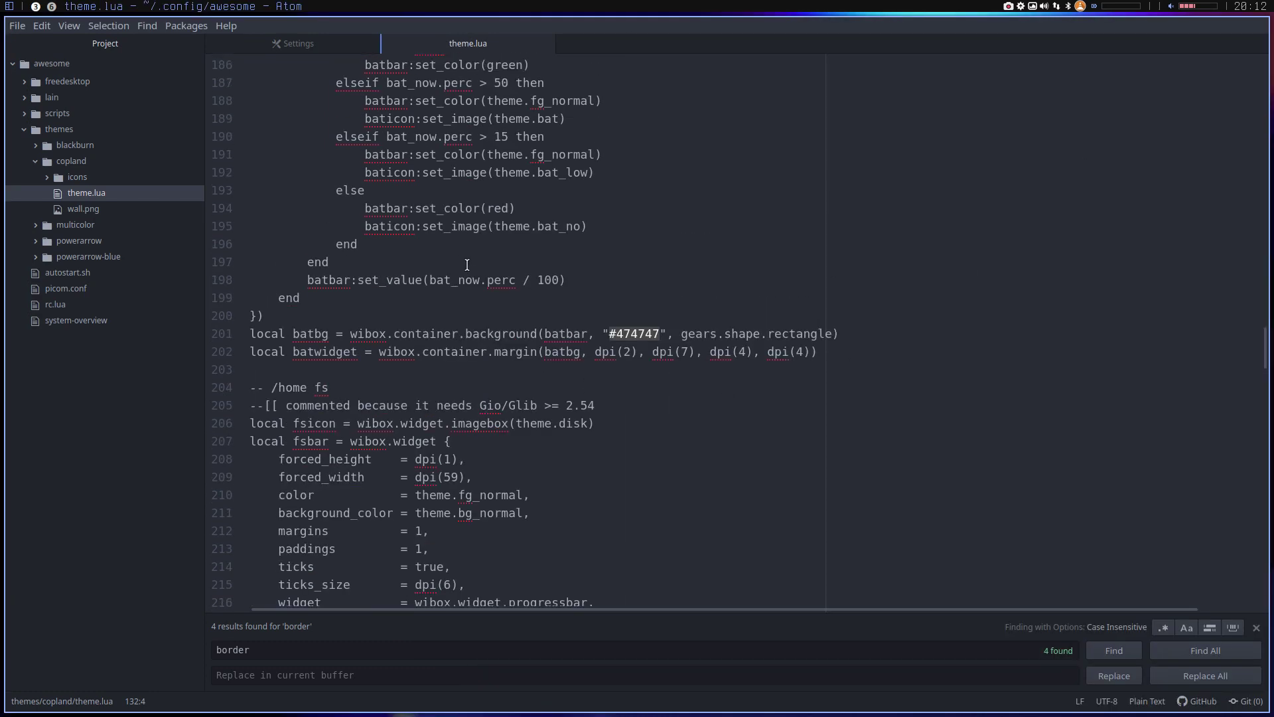
scroll(467, 265, "up", 1)
left_click(467, 265)
key("ctrl+f")
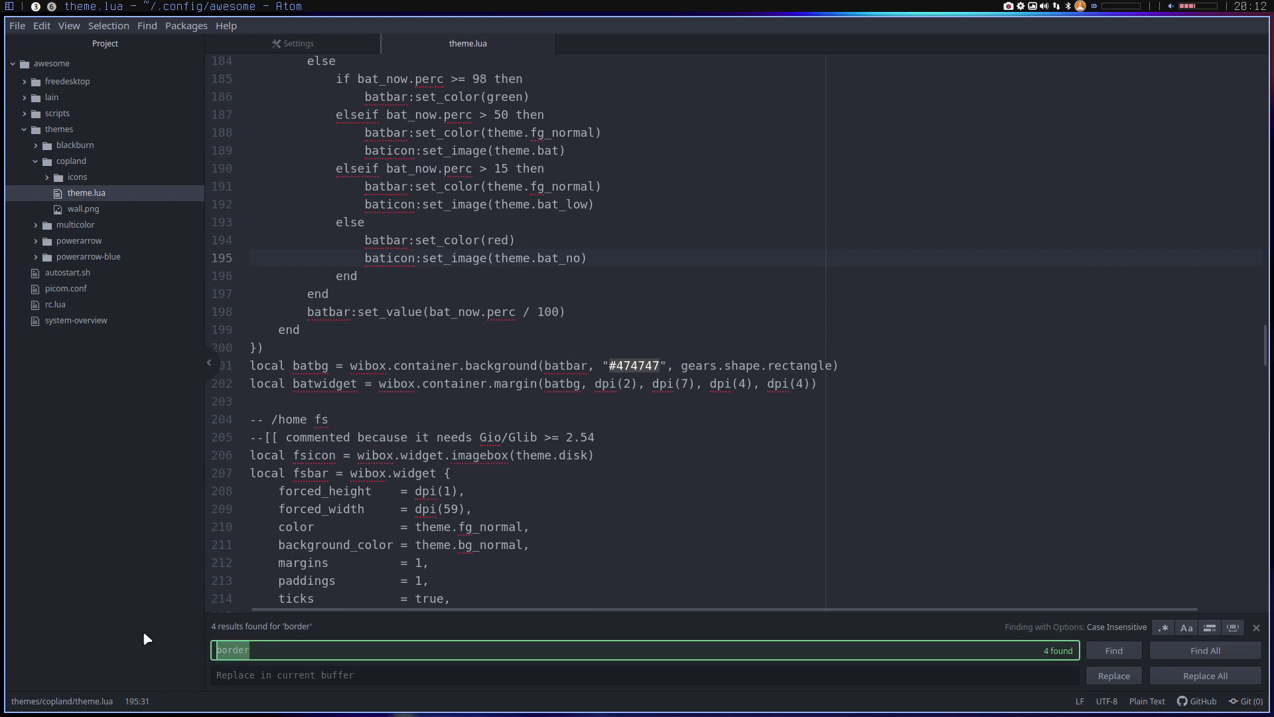
type("sound")
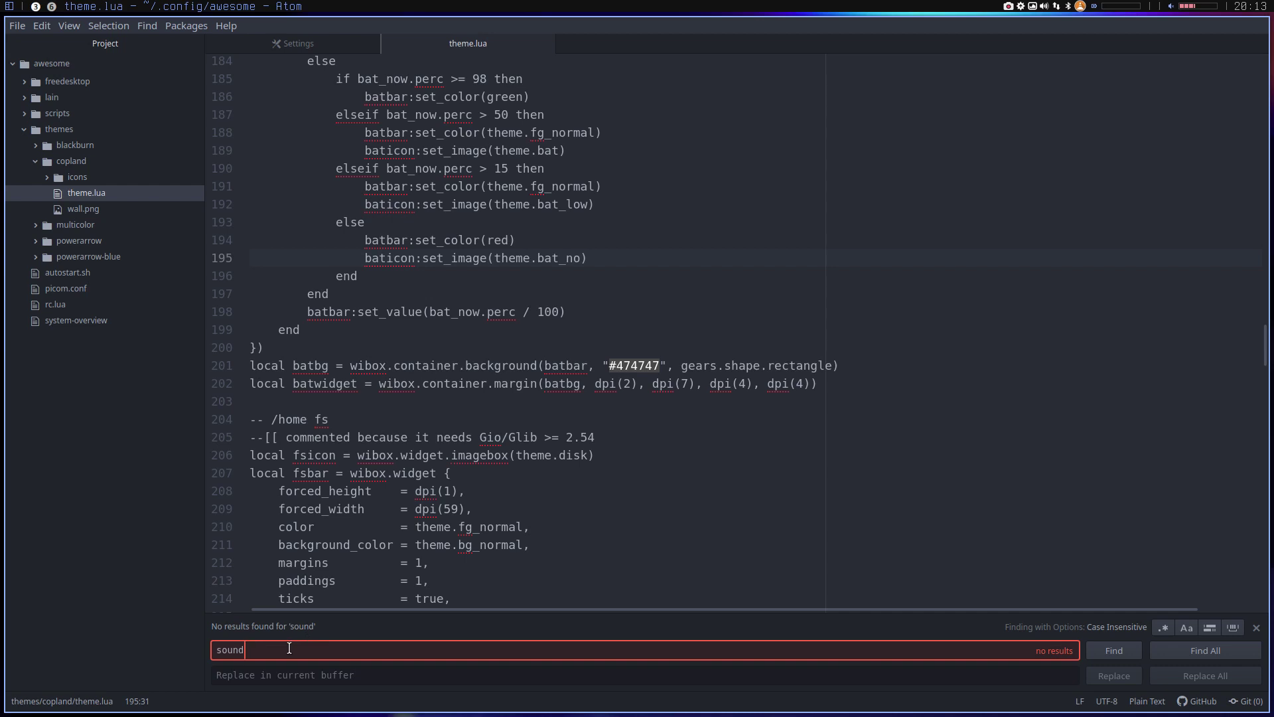
Step: Find the ALSA volume bar section of theme.lua, highlight its alsabar widget and read the volume settings
scroll(389, 560, "down", 3)
scroll(389, 560, "down", 4)
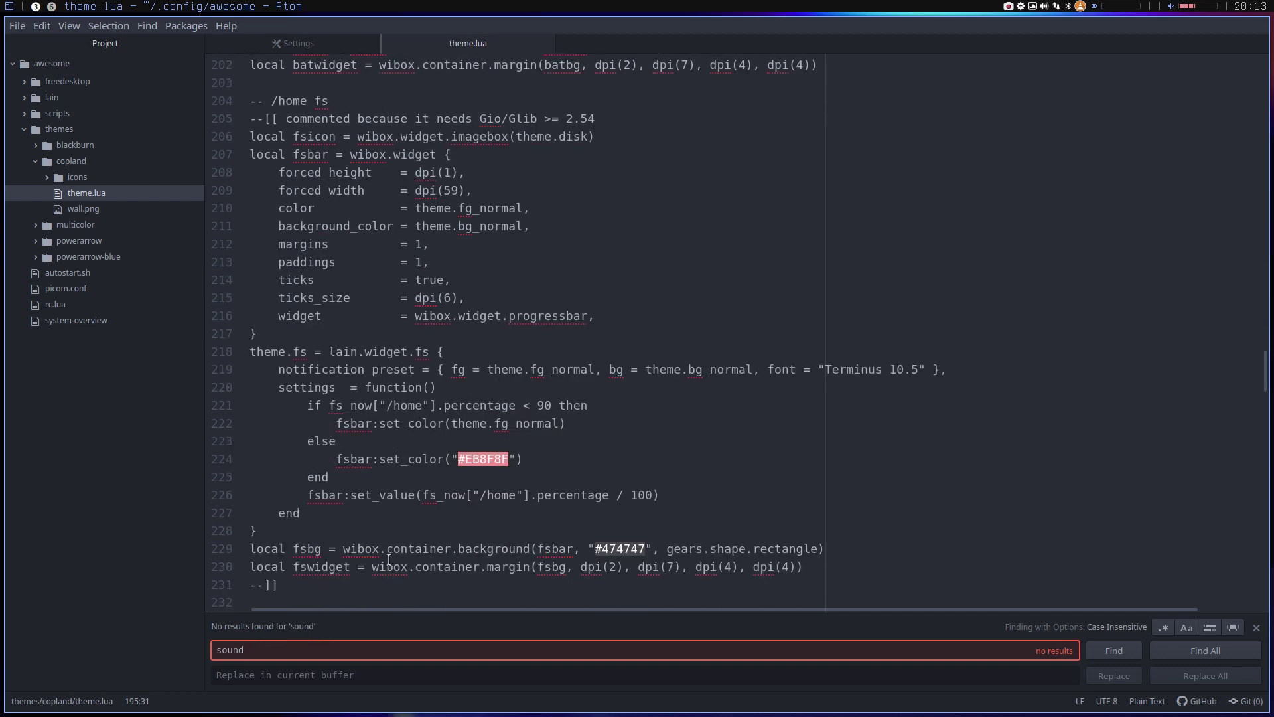
scroll(389, 560, "down", 3)
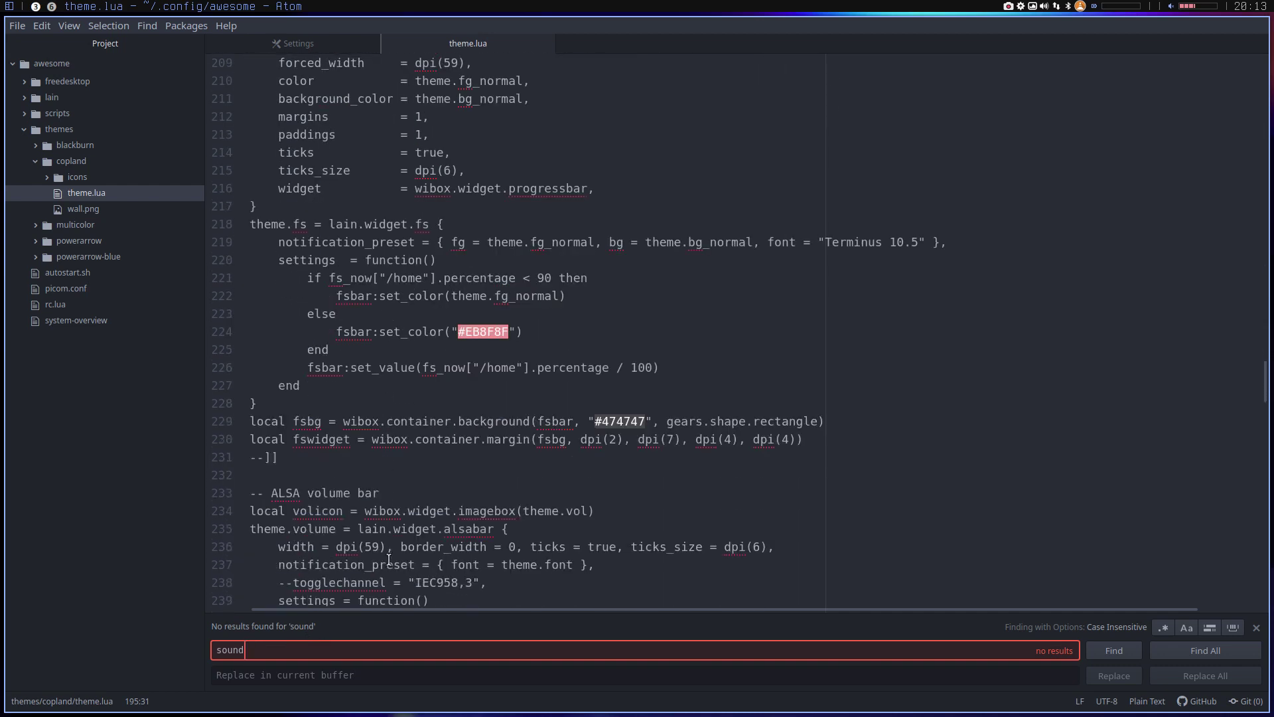
scroll(388, 560, "down", 3)
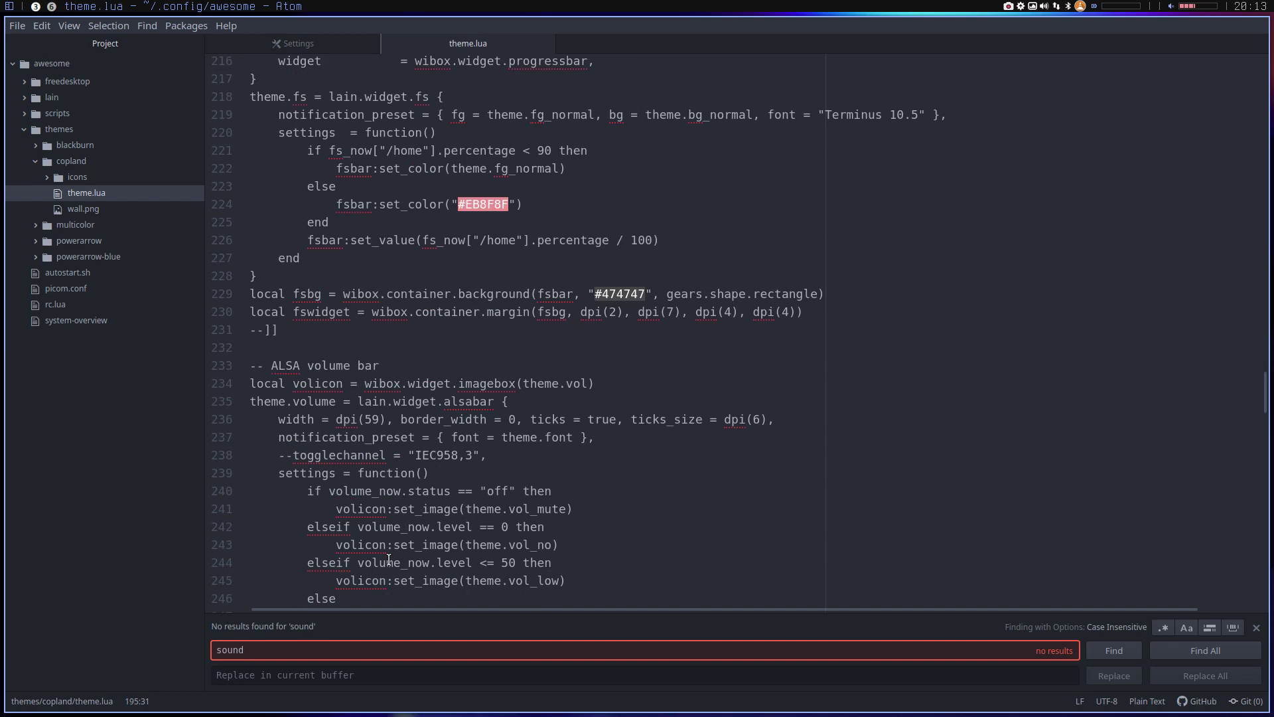
scroll(389, 560, "down", 3)
scroll(389, 559, "down", 1)
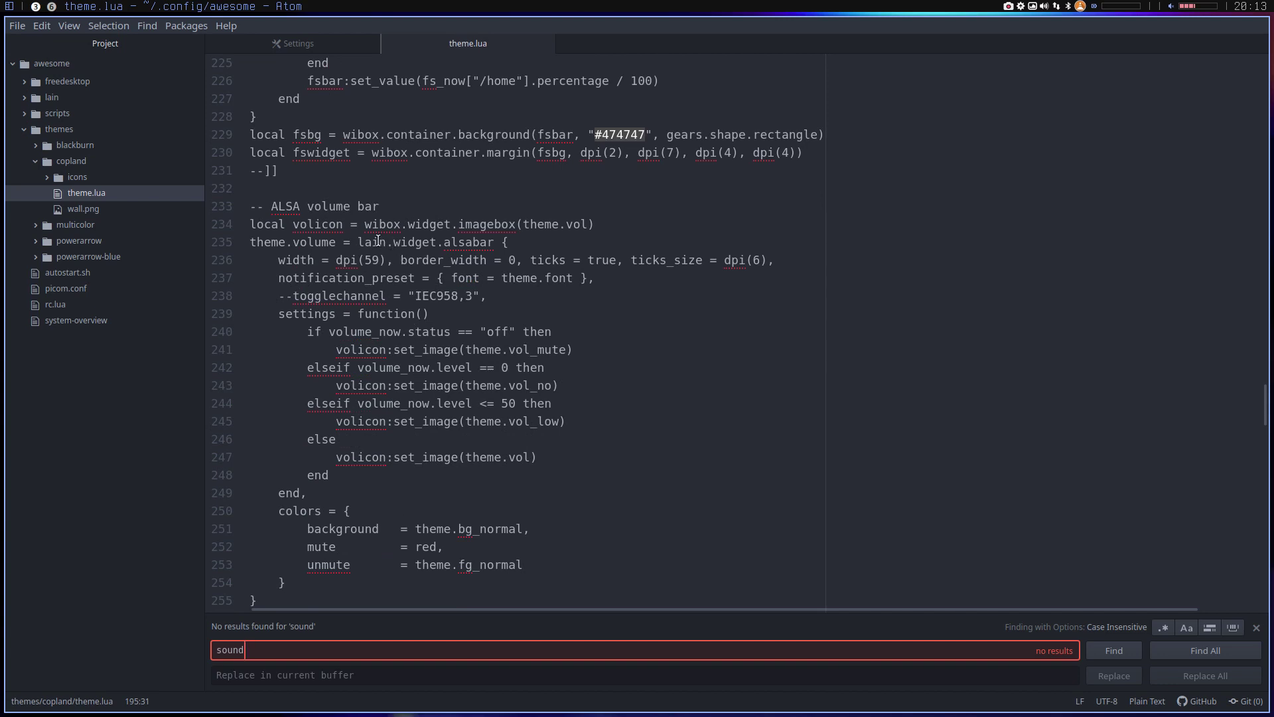
double_click(461, 242)
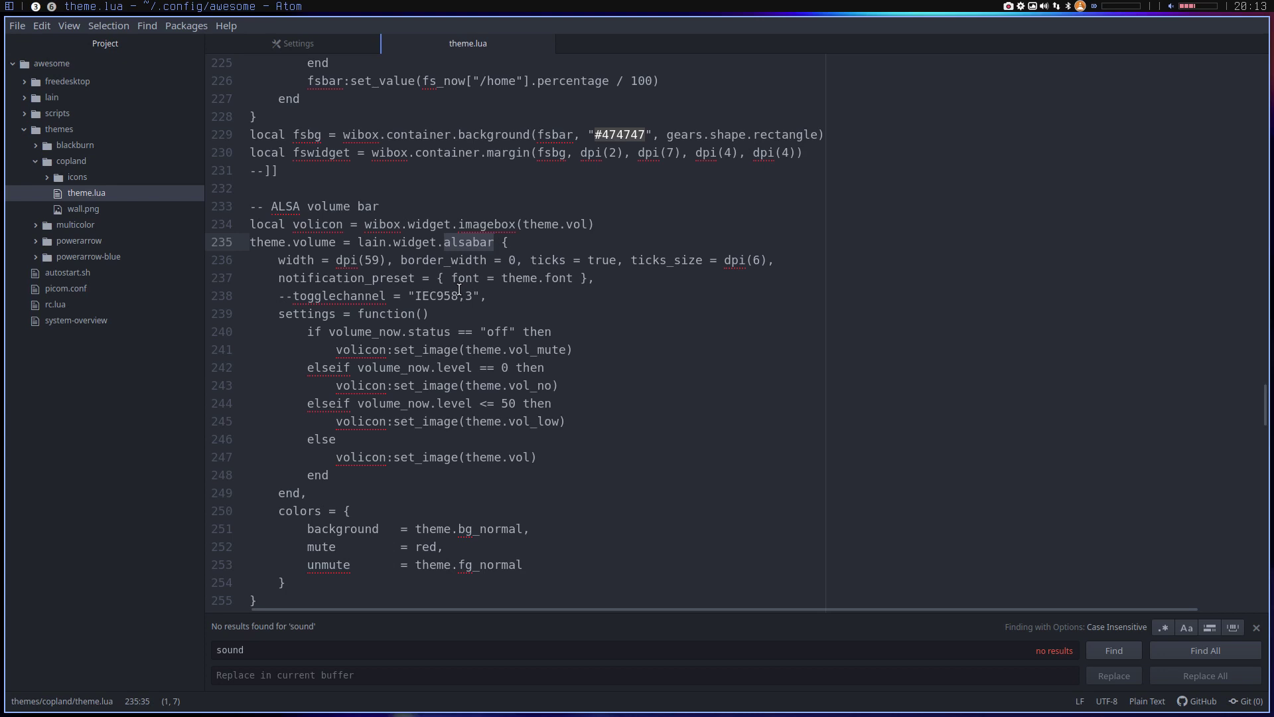
scroll(459, 289, "down", 2)
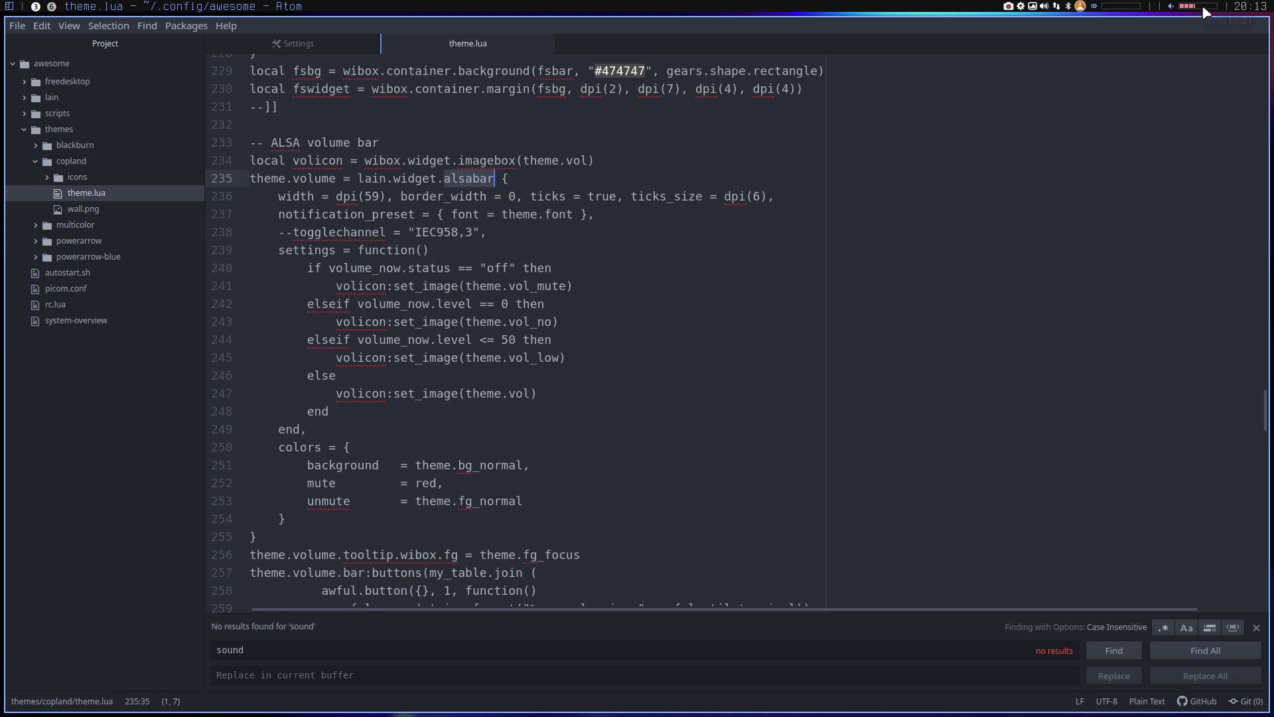
Step: Open Volume Control, examine its Playback, Recording, Output Devices and Input Devices pages, and close it
mouse_move(1201, 10)
key("super+v")
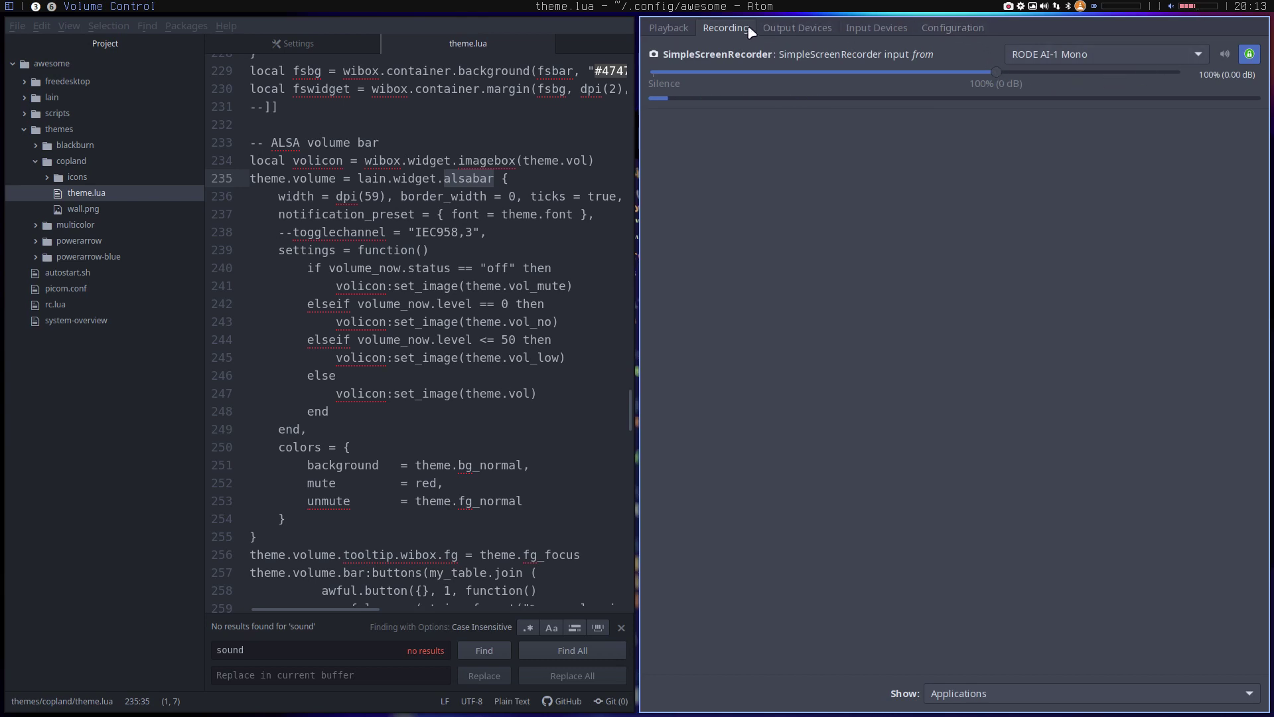
left_click(677, 31)
left_click(726, 29)
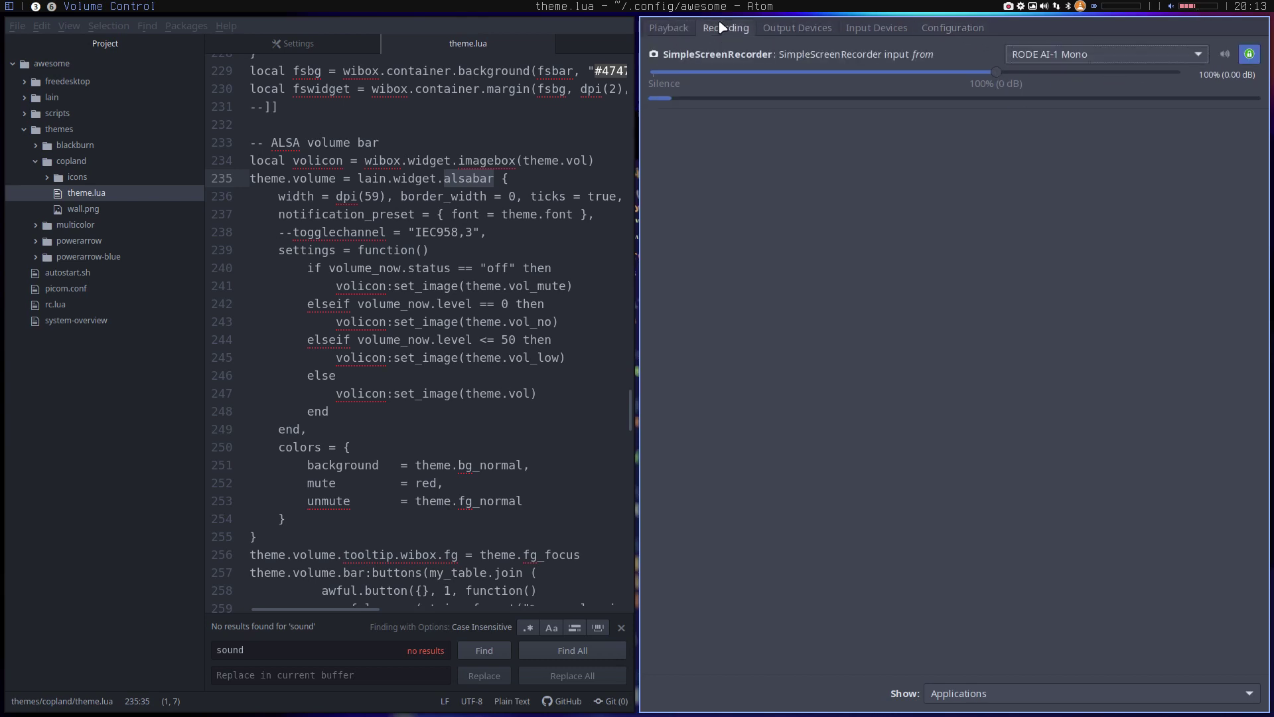
left_click(790, 30)
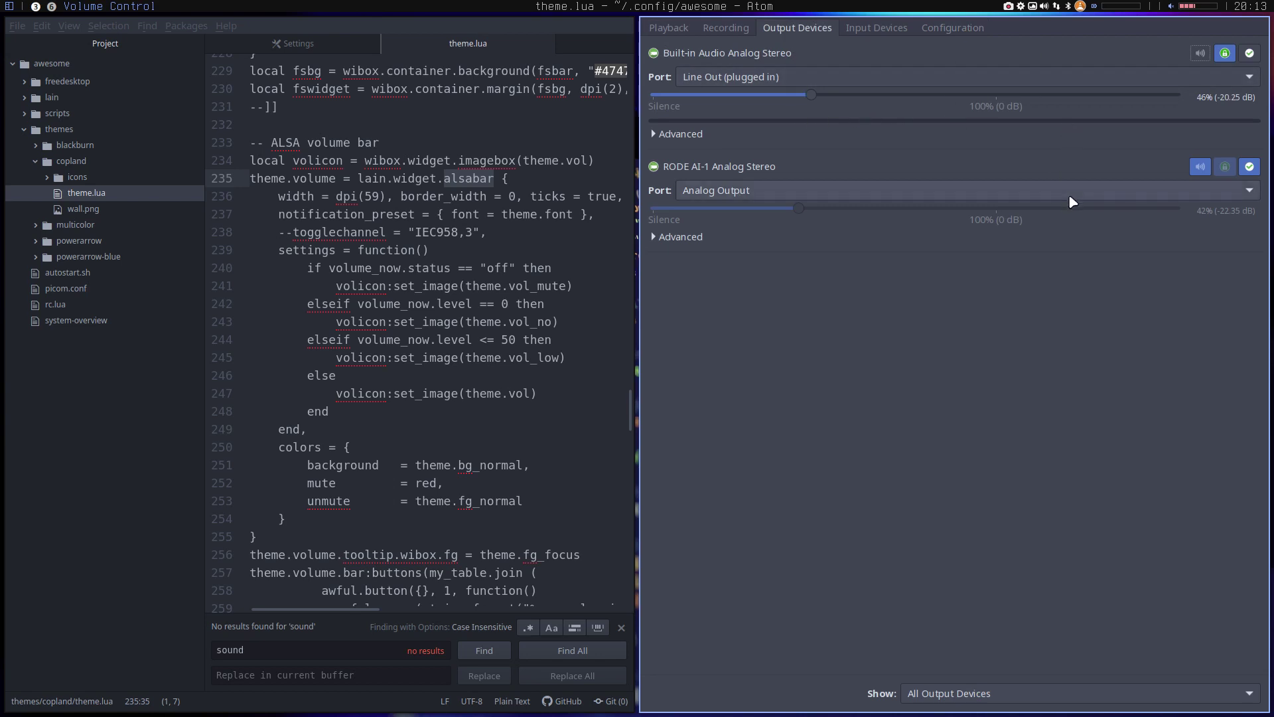
left_click(888, 29)
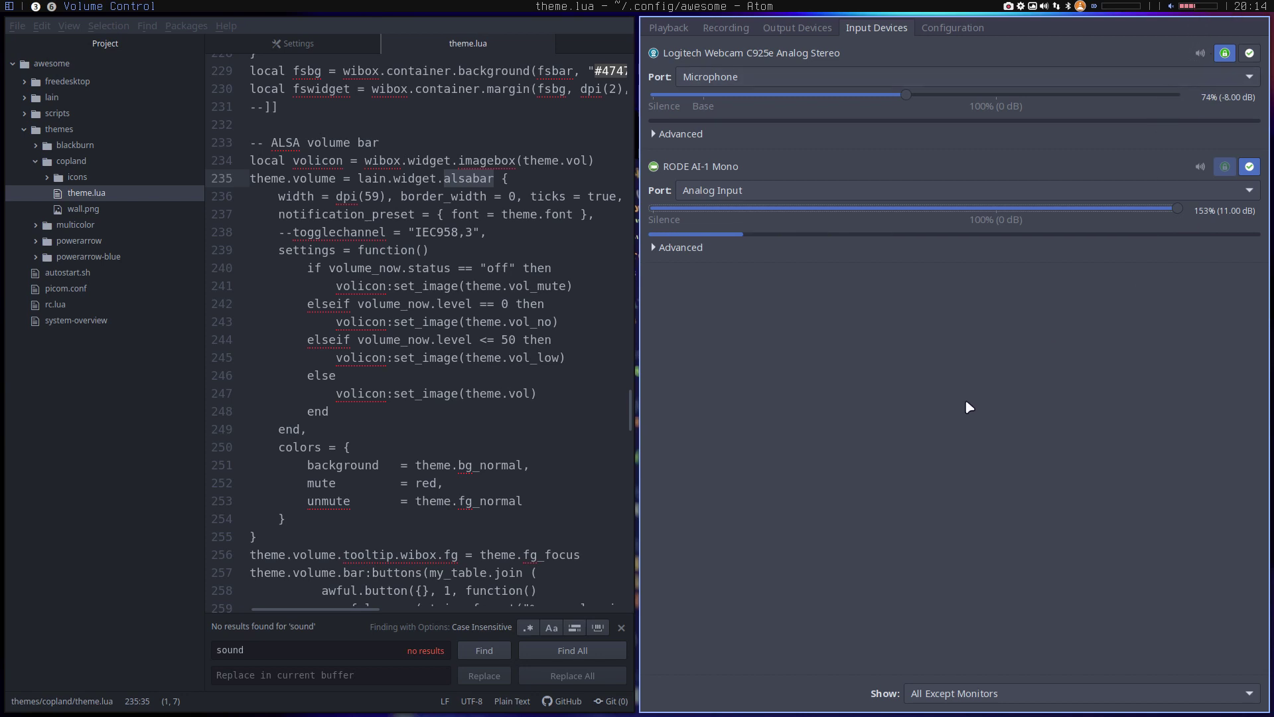
key("super+shift+c")
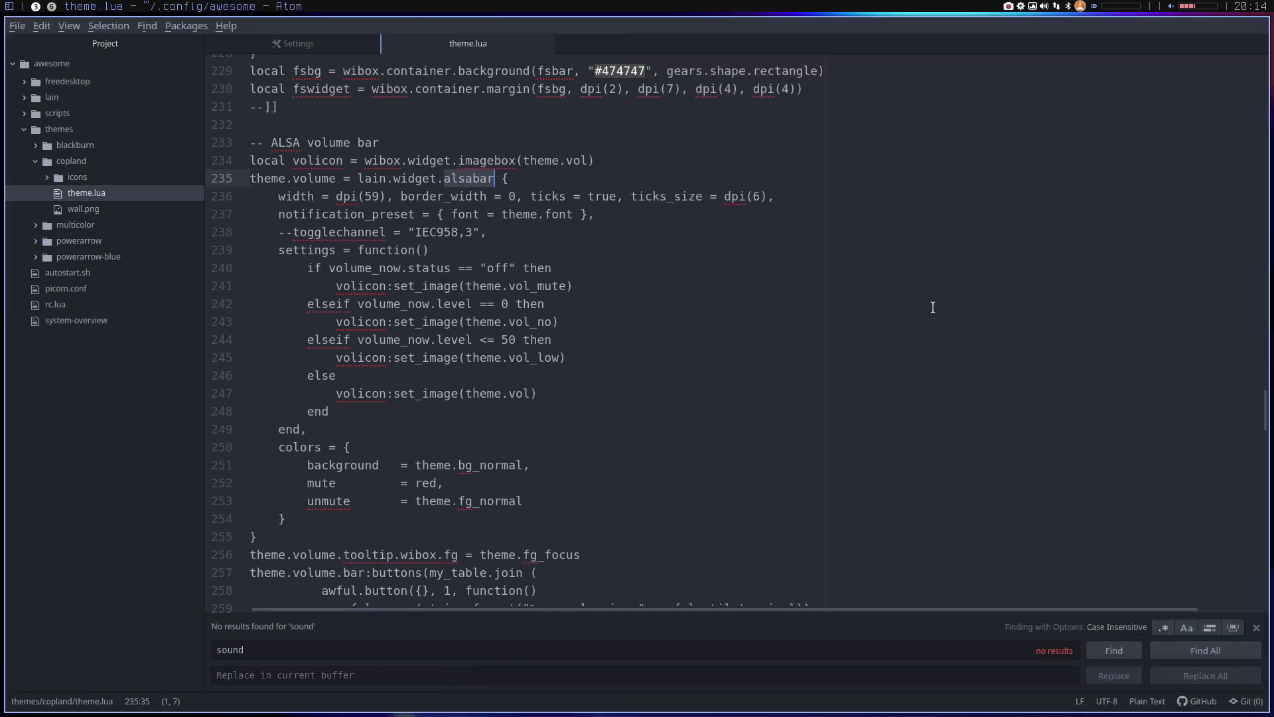
Step: Open AlsaMixer from the bar's volume widget, check the Master level and close both mixer windows
left_click(1194, 7)
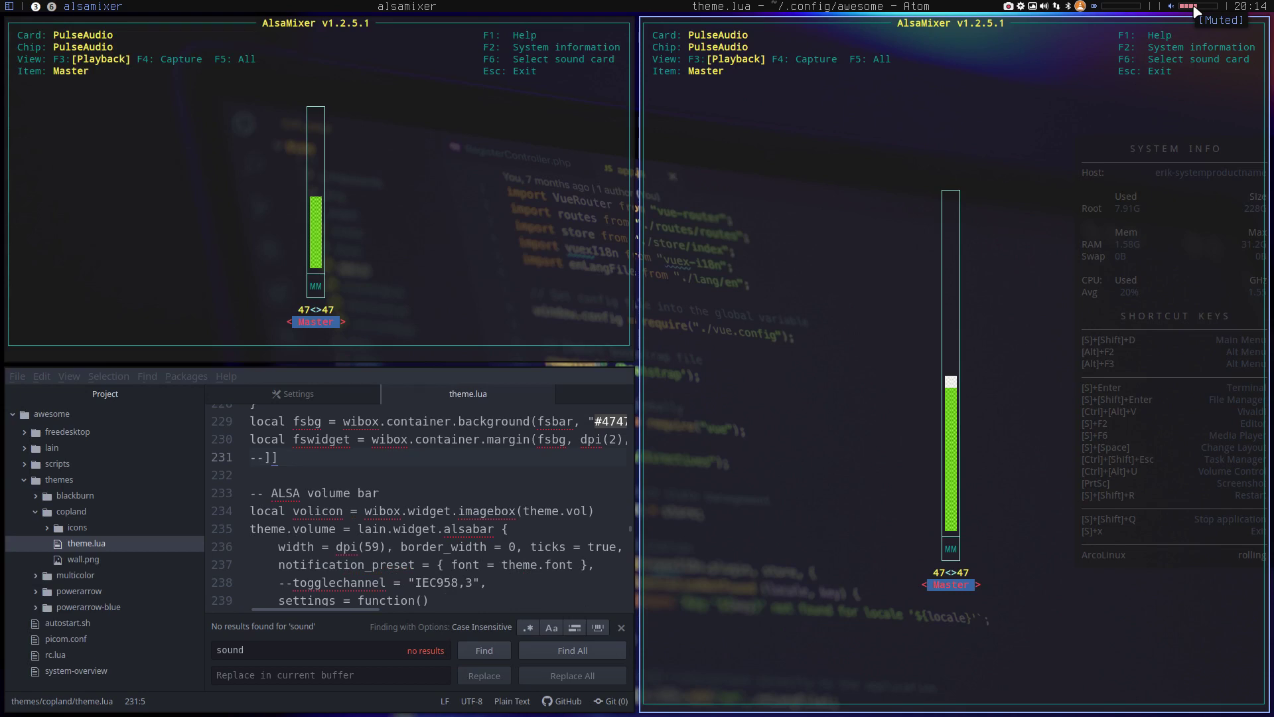
key("Escape")
key("Escape")
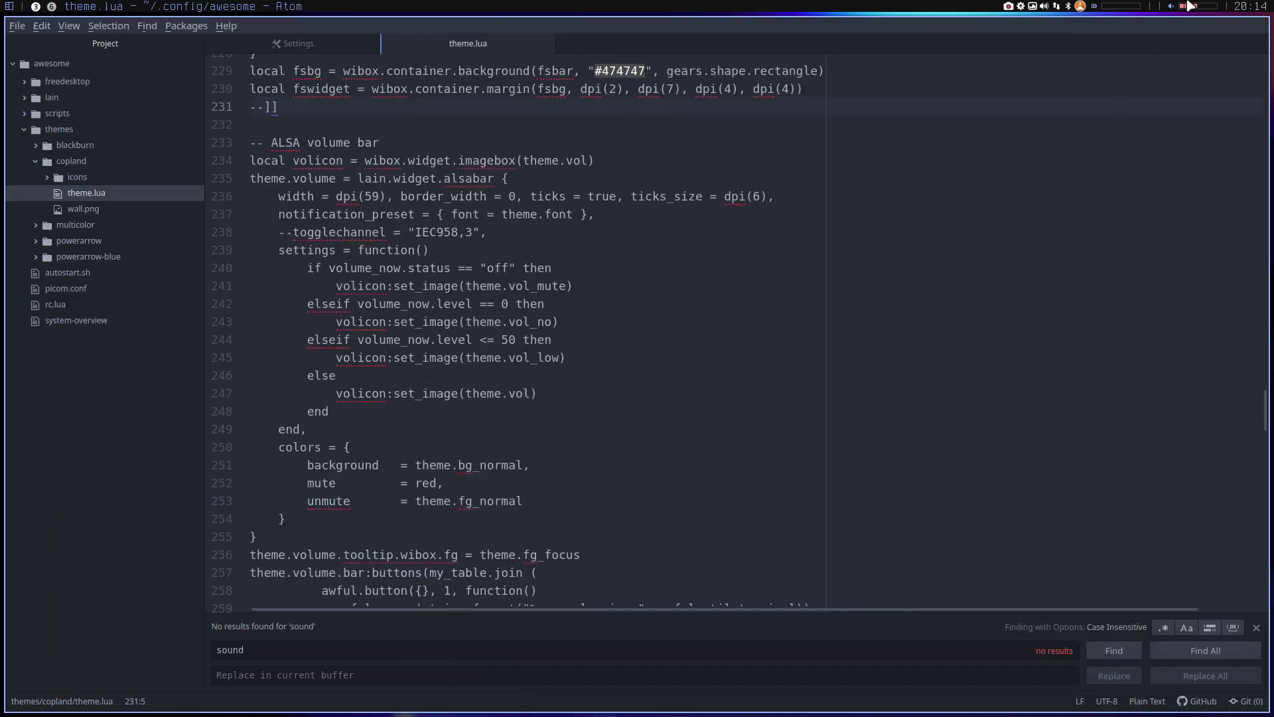
Step: Lower and raise the master volume using the bar's volume widget
mouse_move(1193, 11)
scroll(1193, 11, "down", 3)
scroll(1192, 11, "up", 5)
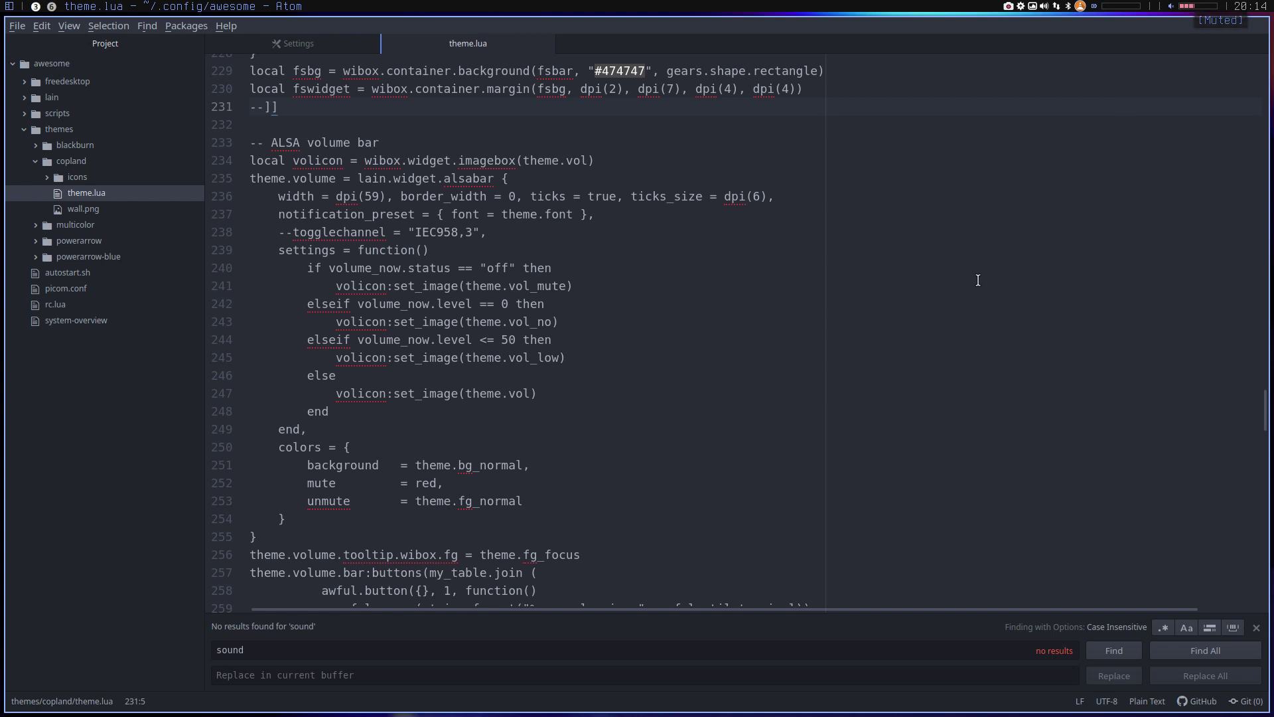
Step: Review theme.lua from the ALSA volume bar through Weather, Separators and Taglist functions to the widgets added to the wibox
scroll(502, 423, "up", 3)
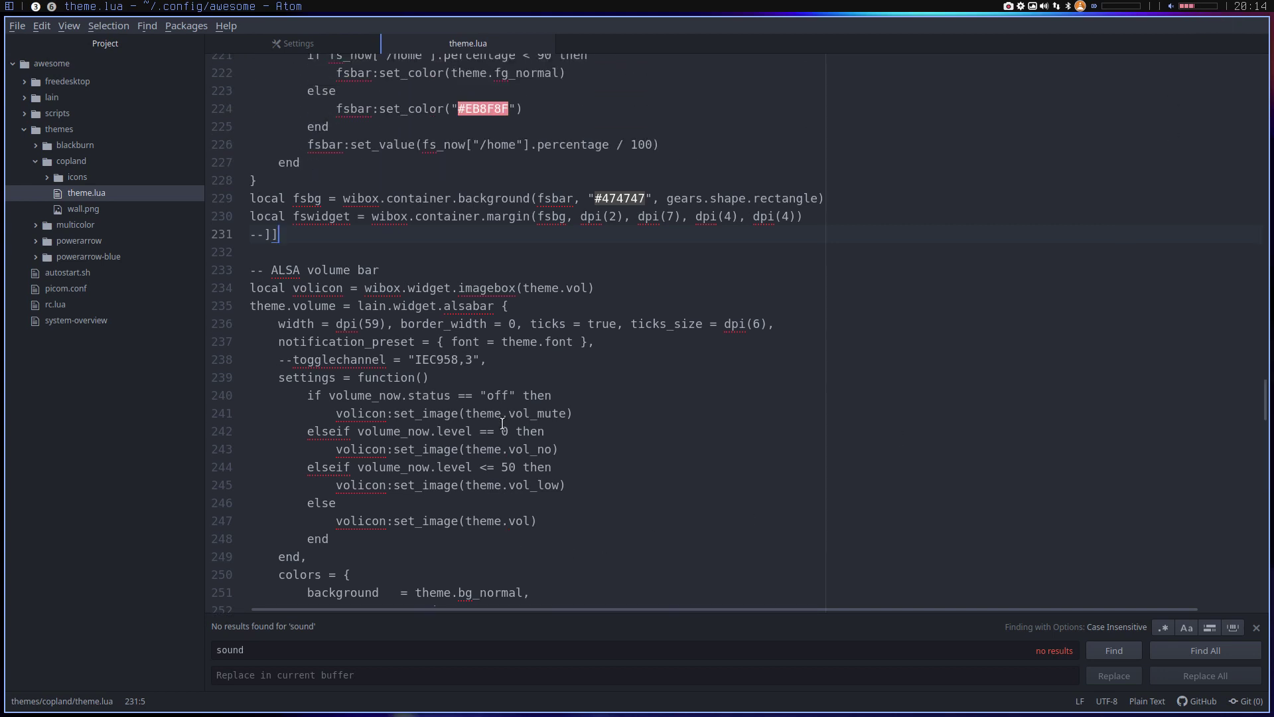
scroll(503, 423, "down", 10)
scroll(502, 423, "down", 4)
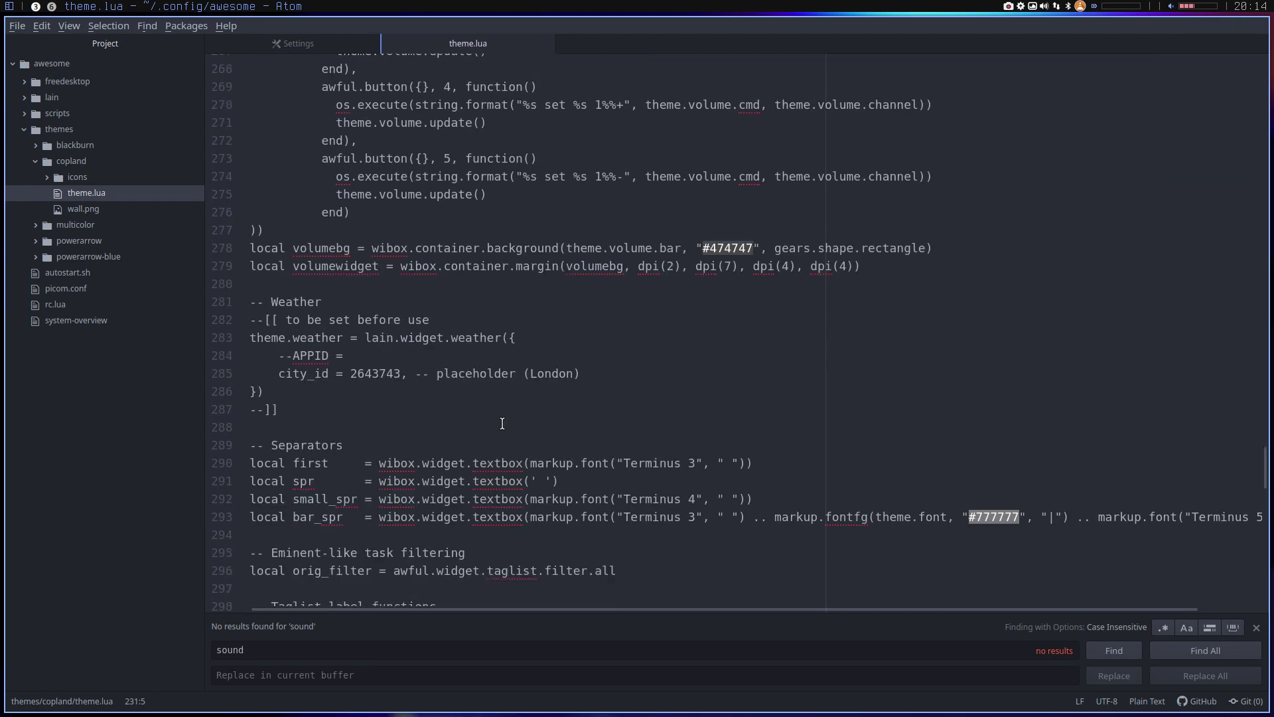
scroll(502, 424, "down", 3)
scroll(503, 423, "down", 2)
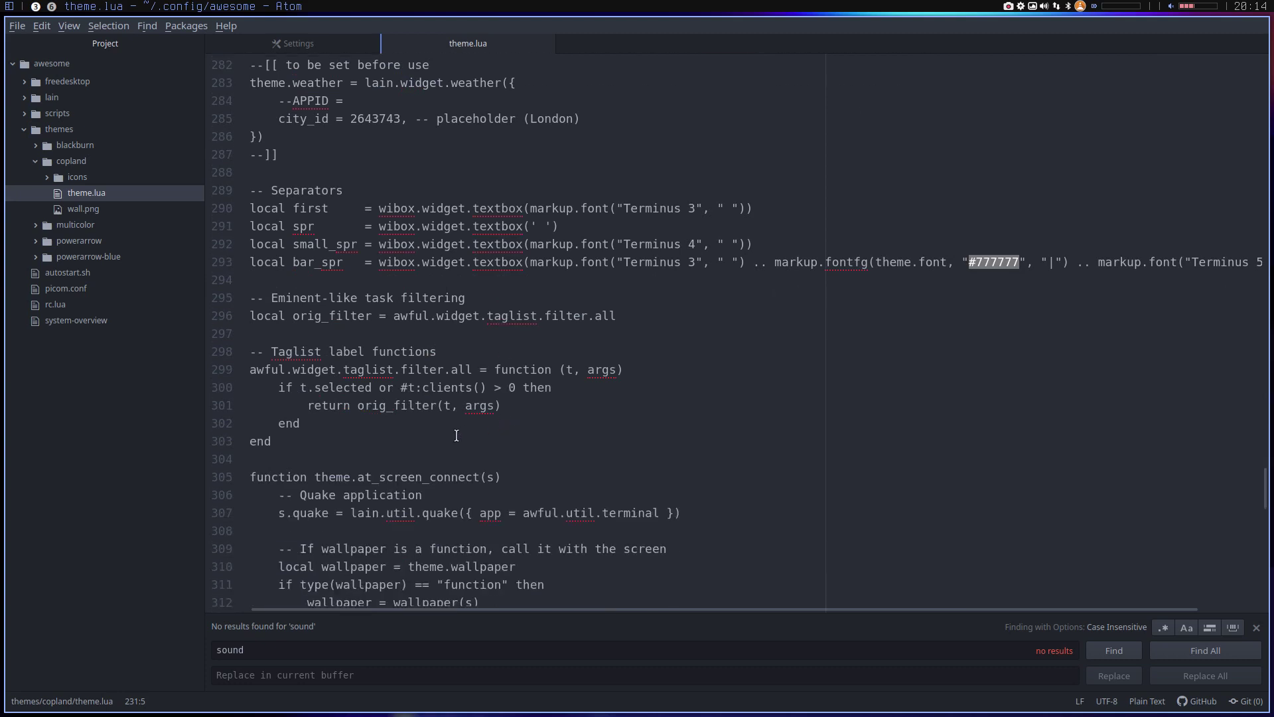
scroll(457, 434, "up", 2)
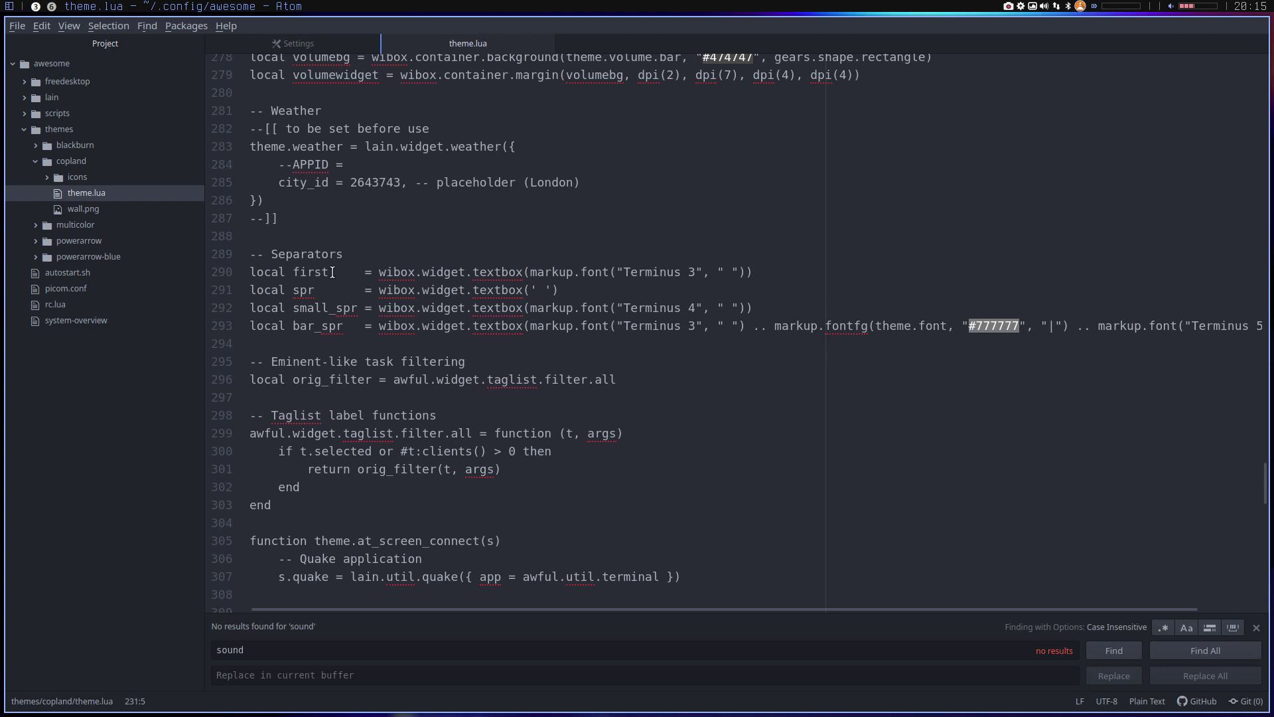
scroll(319, 383, "down", 6)
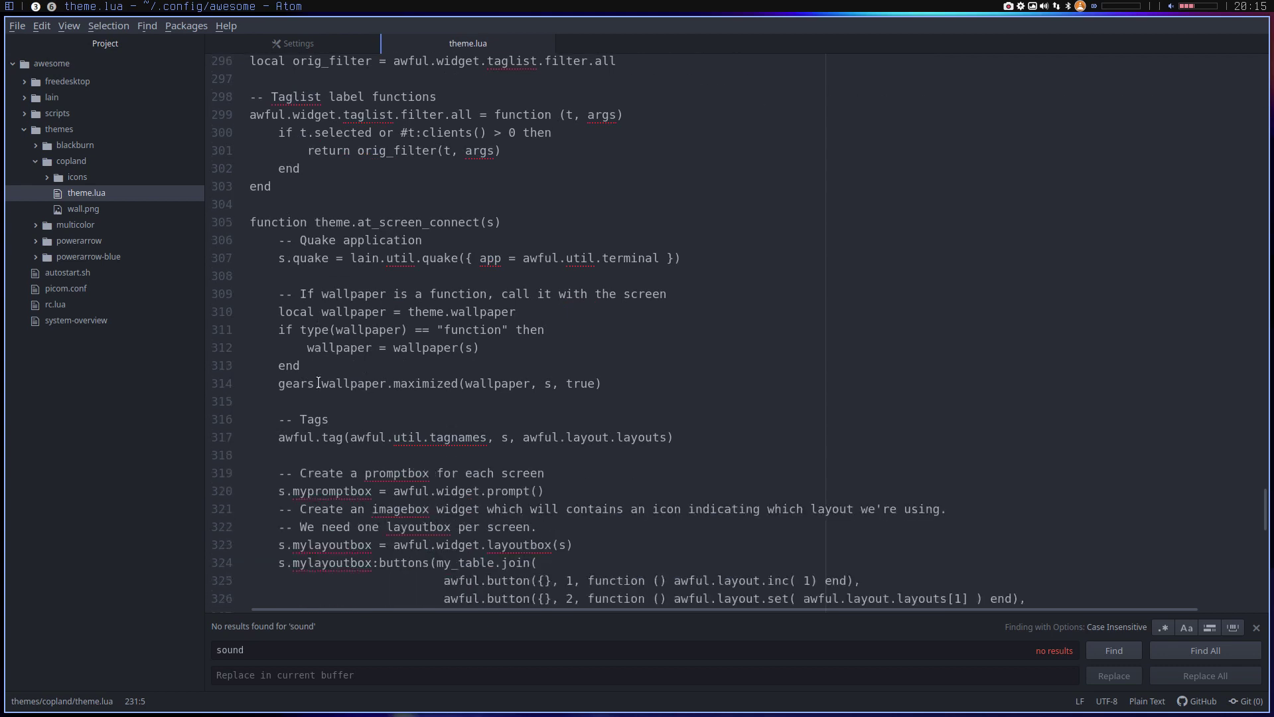
scroll(319, 383, "down", 2)
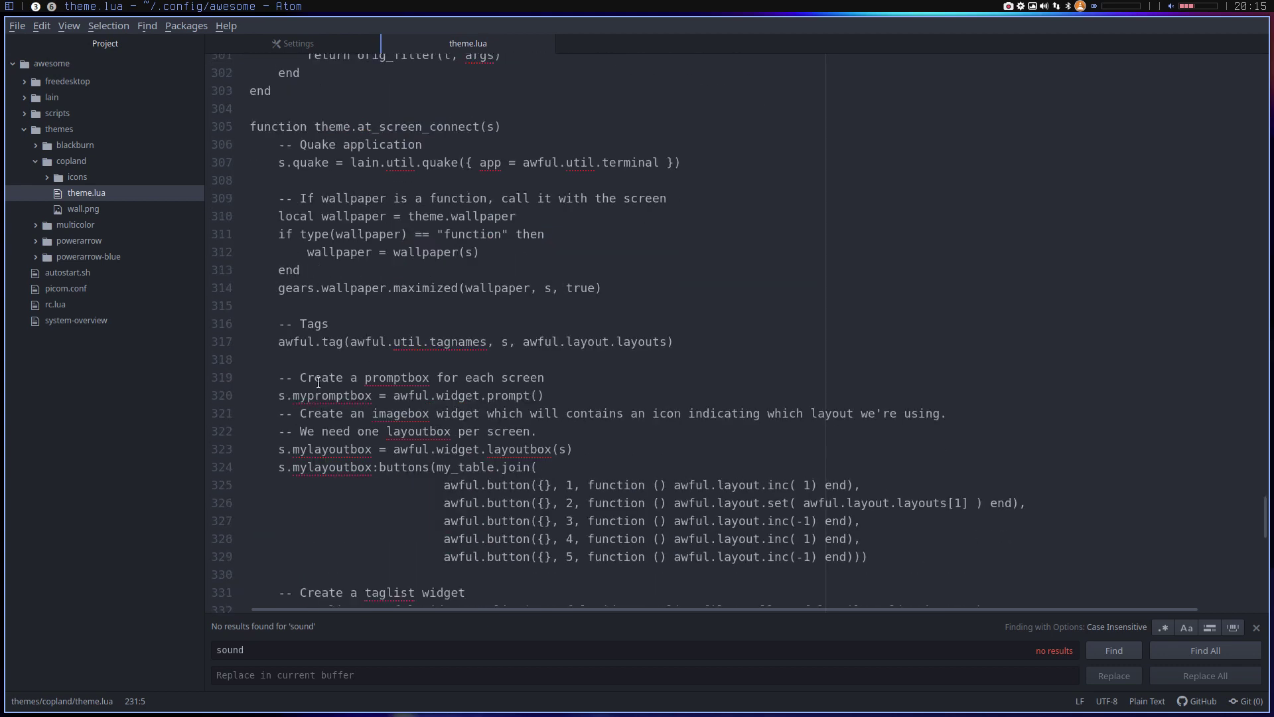
scroll(318, 383, "down", 5)
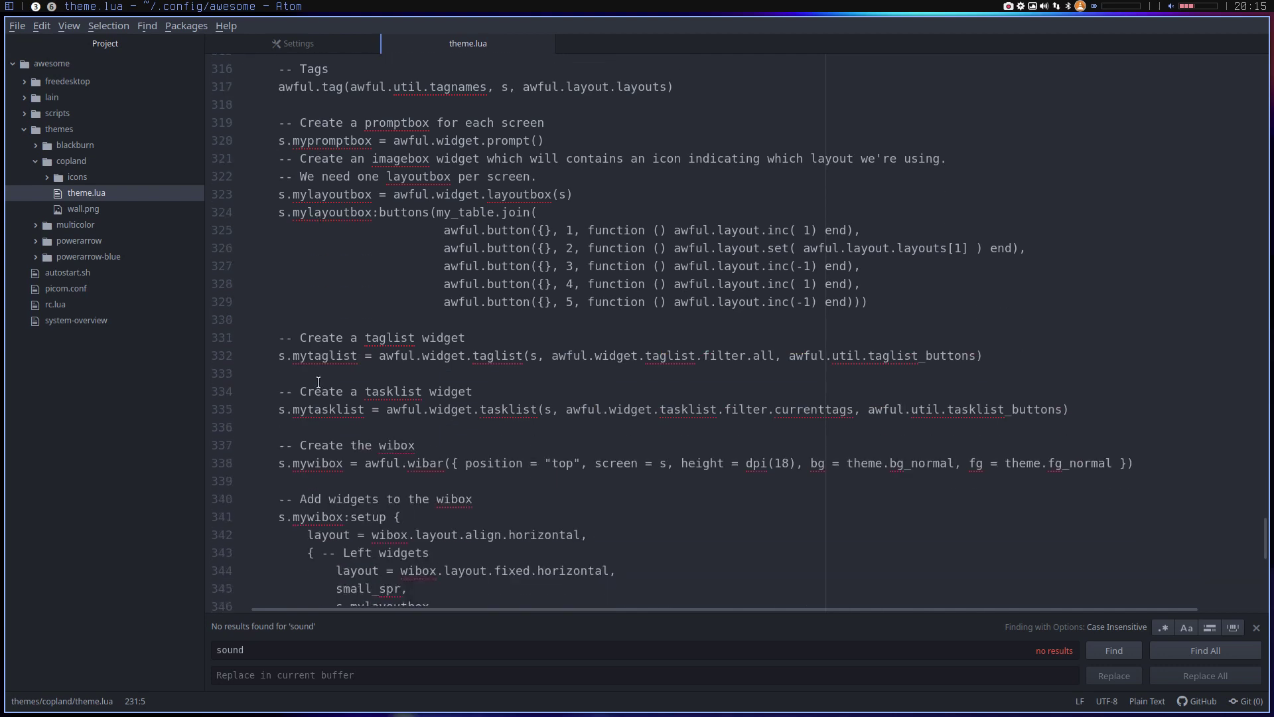
scroll(319, 383, "down", 2)
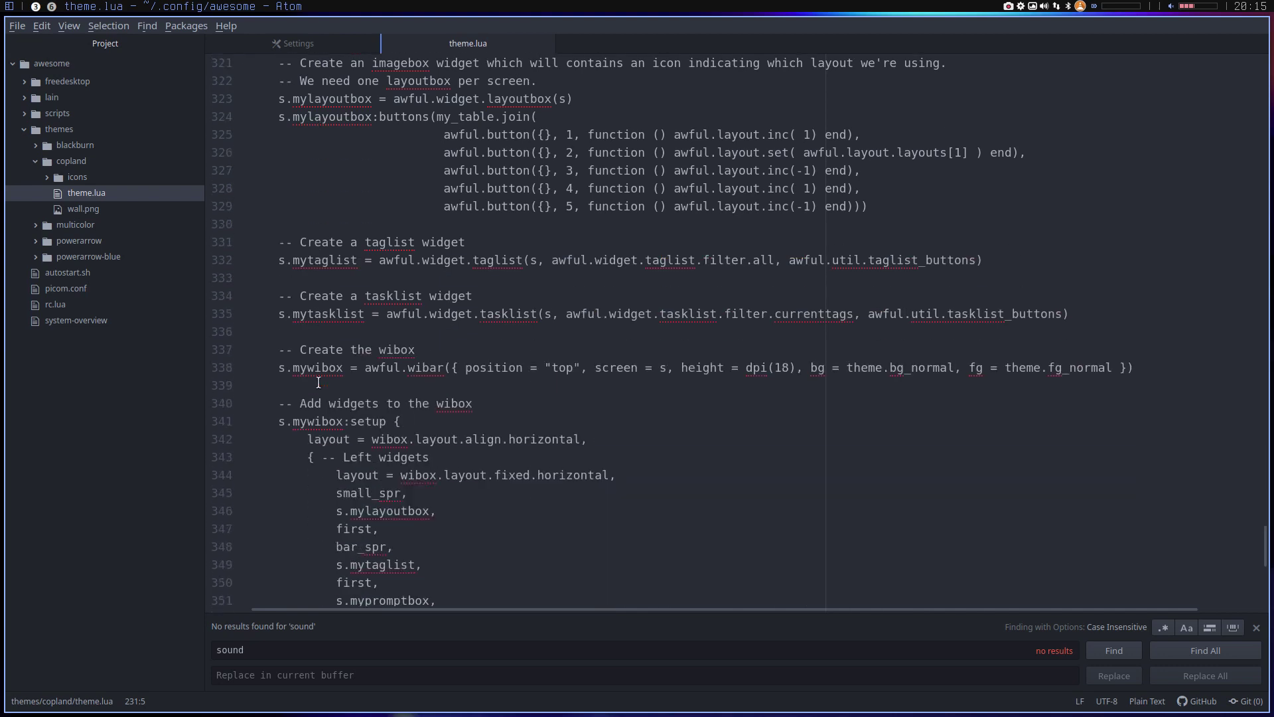
scroll(318, 383, "down", 2)
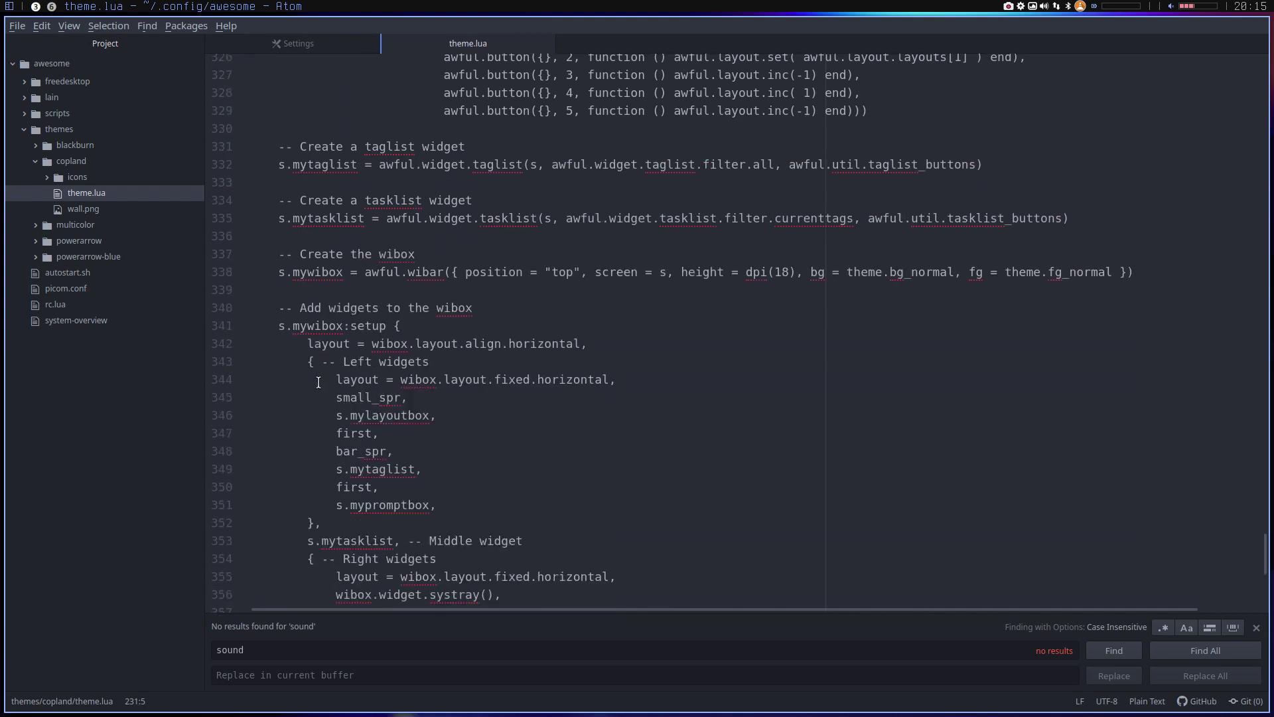
scroll(319, 383, "down", 4)
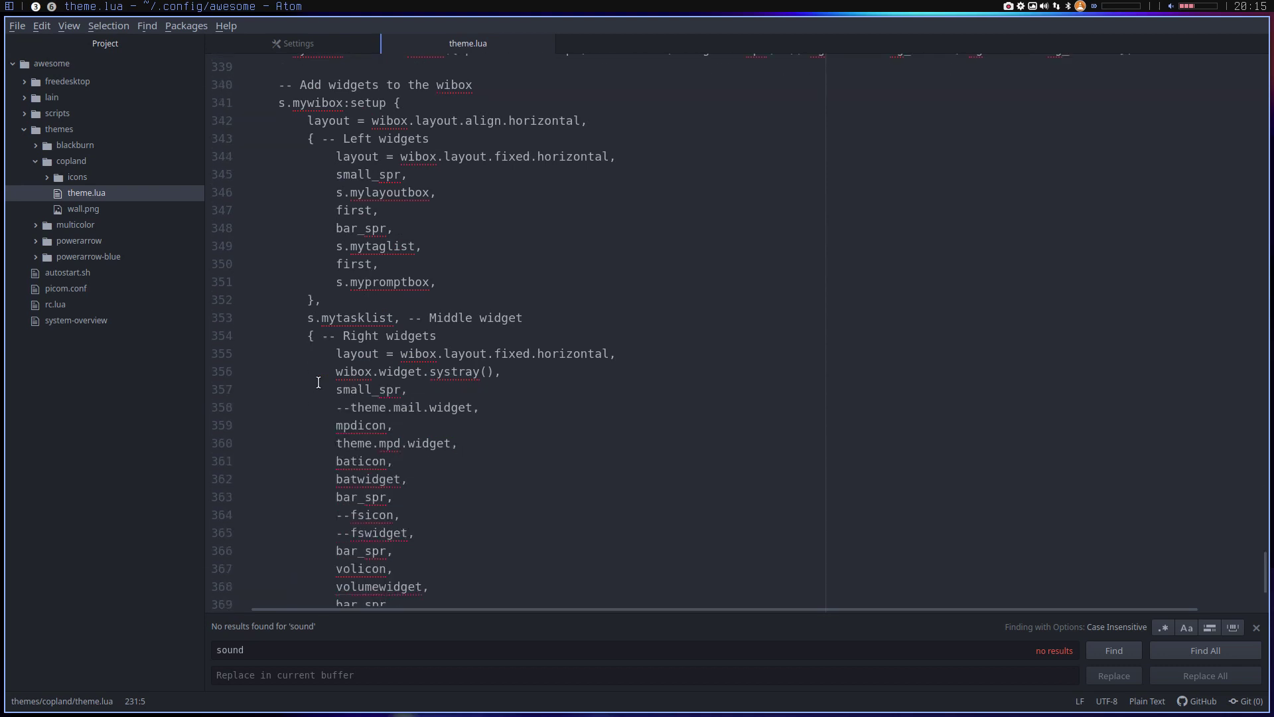
scroll(318, 383, "down", 2)
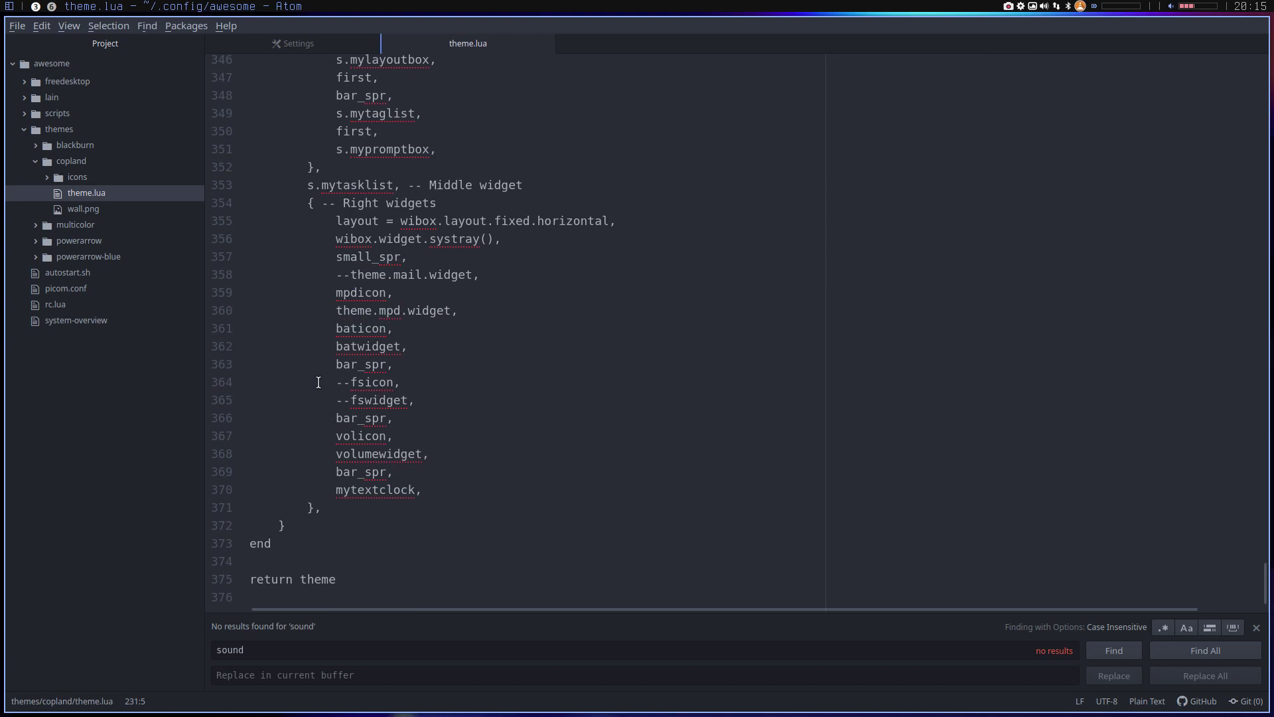
Step: Comment out baticon and batwidget among the right widgets, save theme.lua and check the reloaded bar on workspace 1
left_click(337, 330)
type("--")
key("ctrl+s")
left_click(336, 346)
type("--")
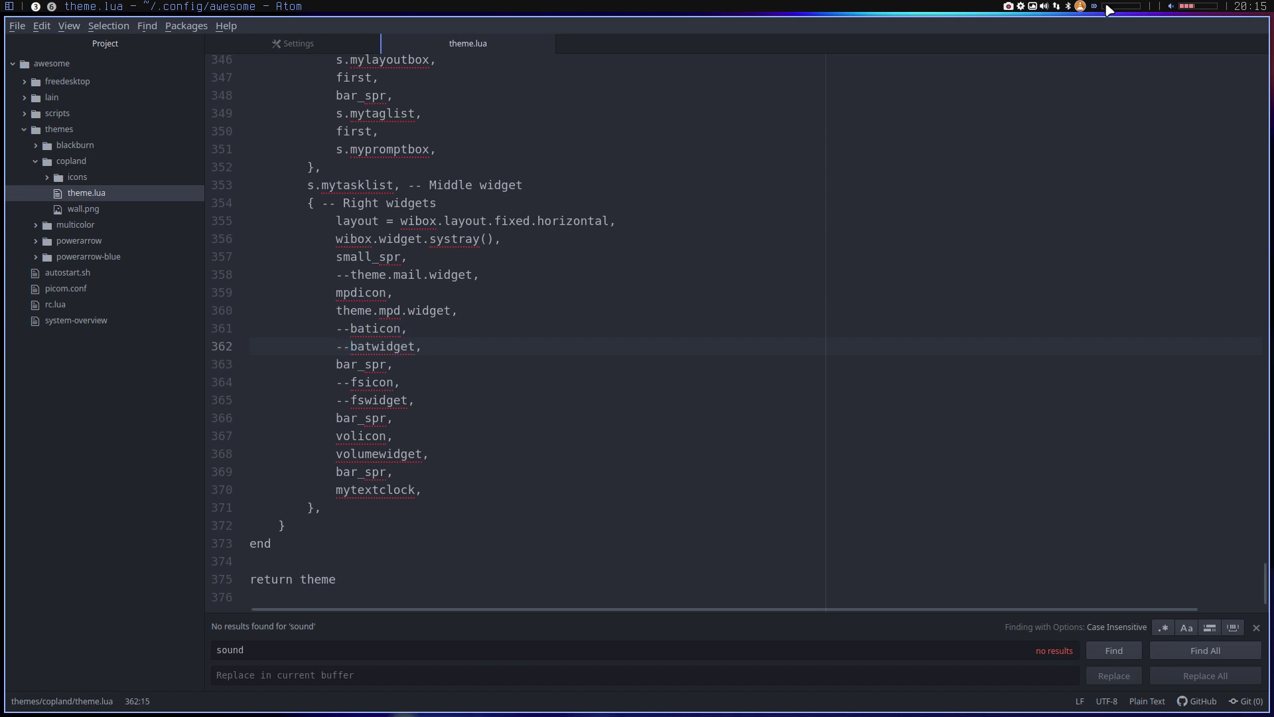
key("super+1")
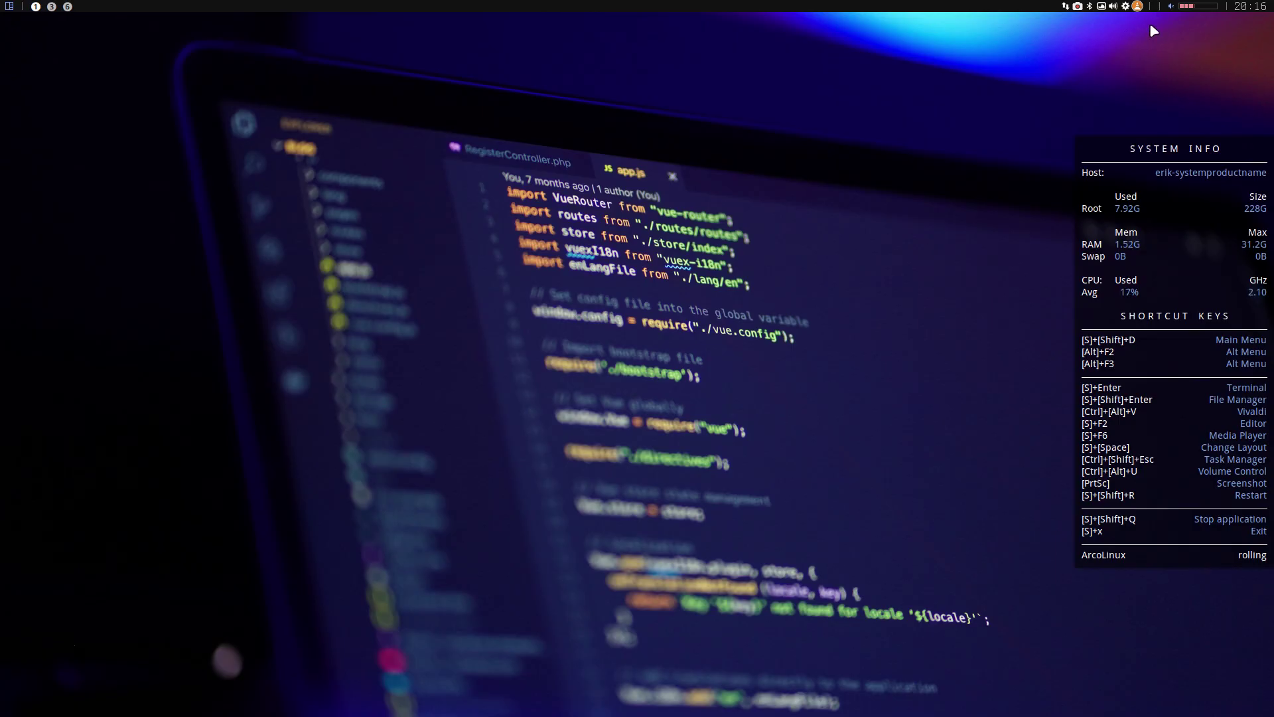
left_click(52, 7)
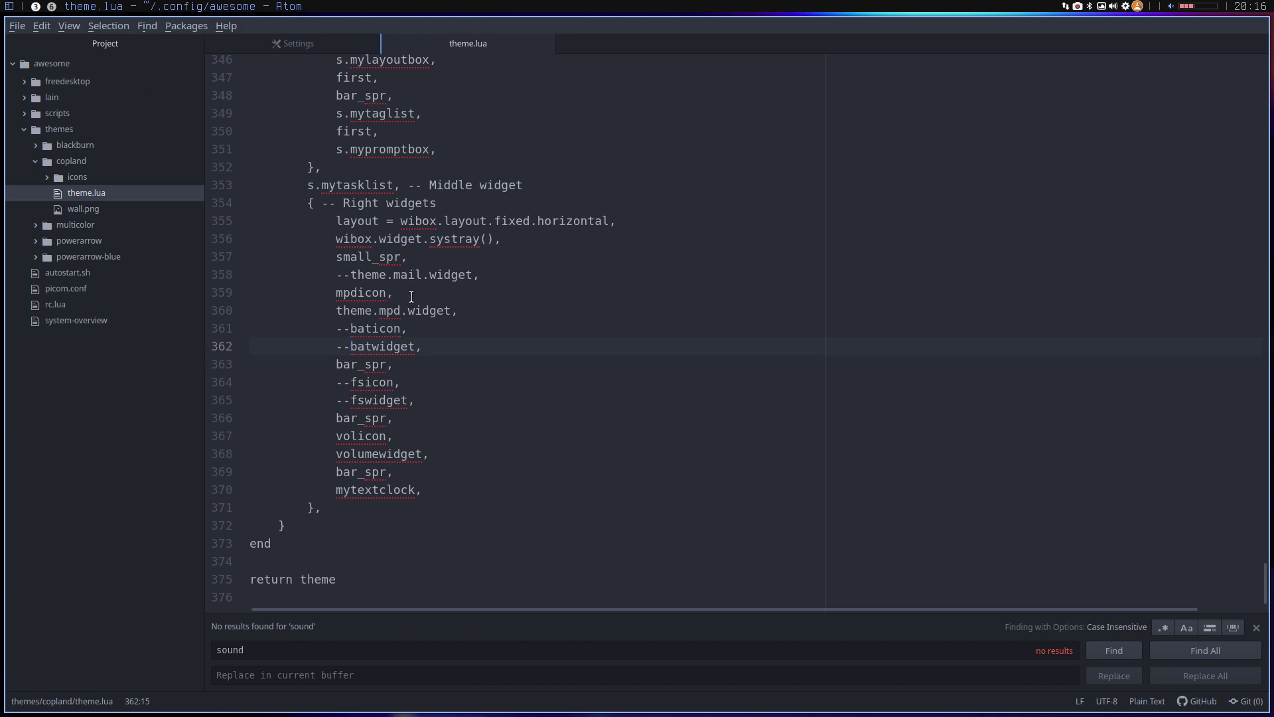
Step: Comment out the bar_spr separator below batwidget and check the reloaded bar on workspace 1
left_click(396, 365)
left_click(336, 363)
type("--")
key("super+1")
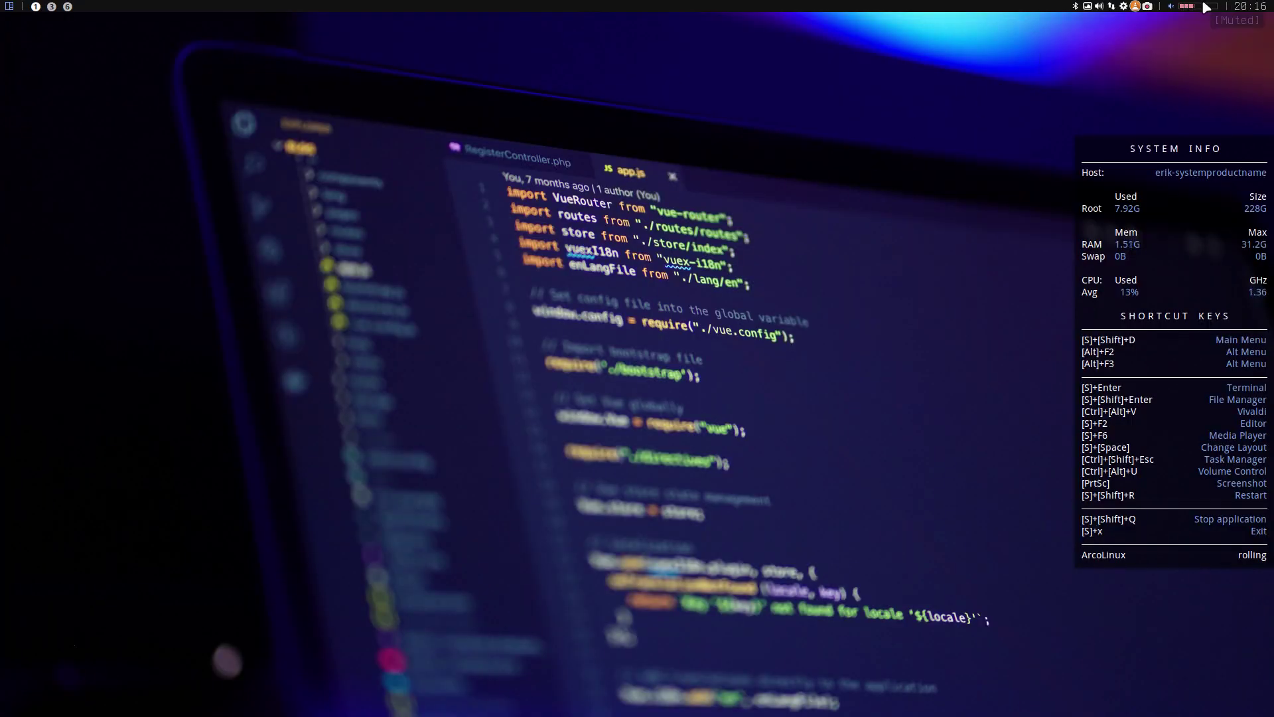
left_click(52, 8)
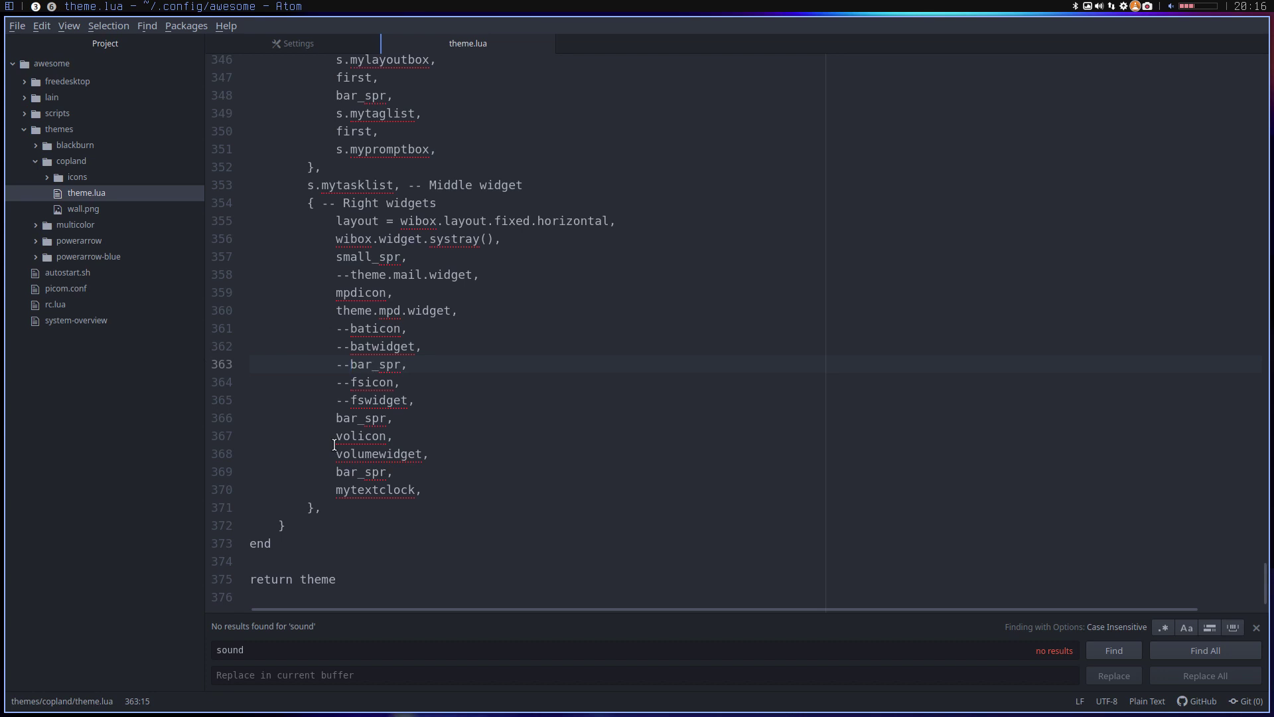
Step: Review the left, middle and right widget lists in the wibox setup, highlighting mylayoutbox
scroll(334, 444, "up", 8)
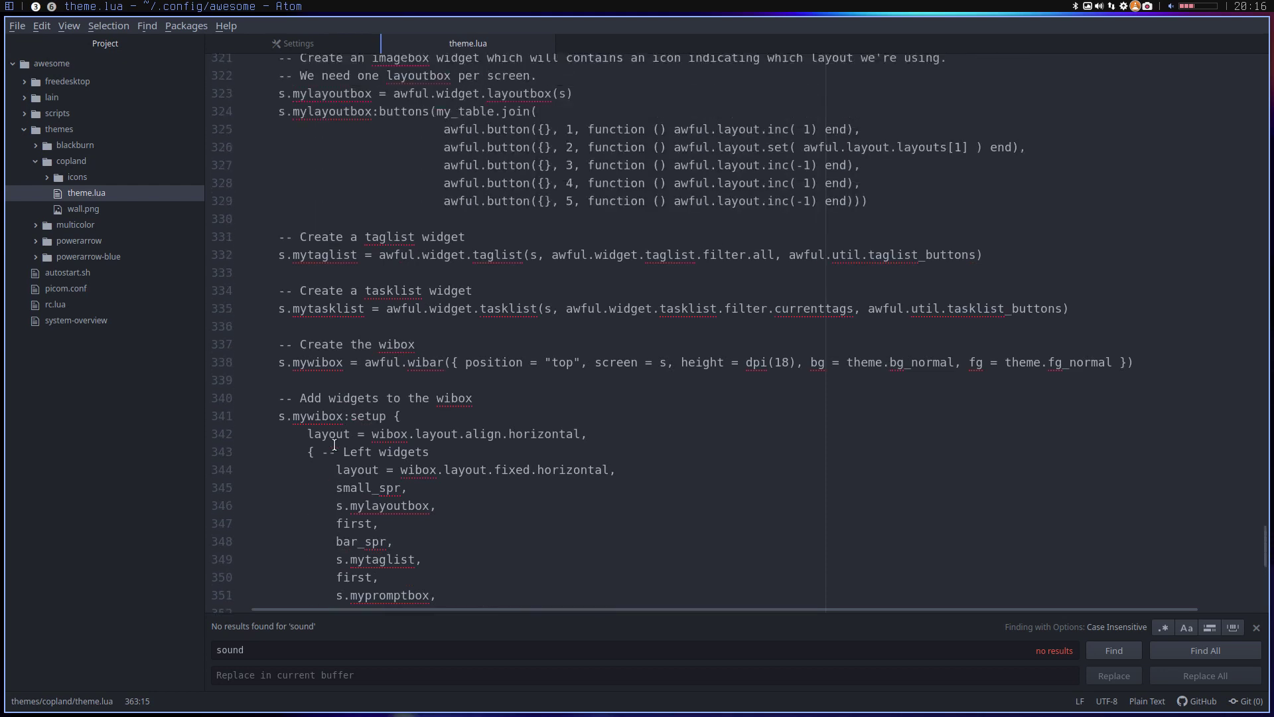
scroll(335, 444, "down", 2)
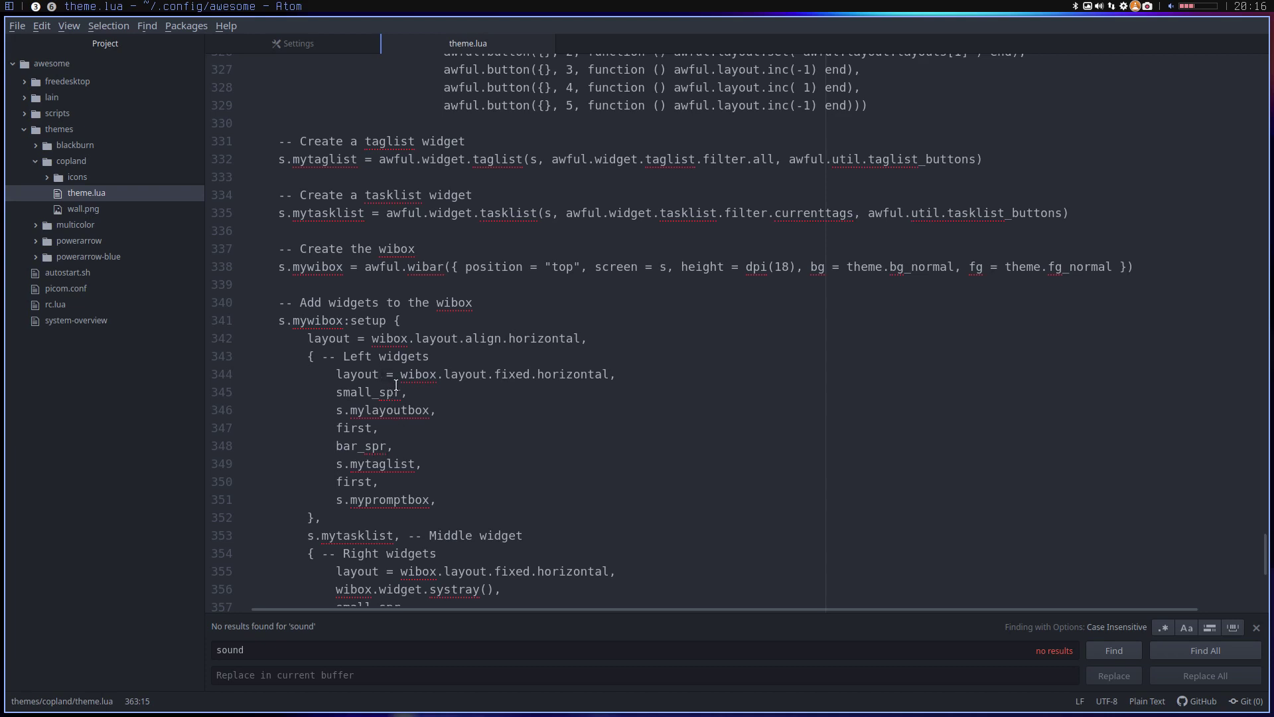
left_click_drag(352, 410, 430, 409)
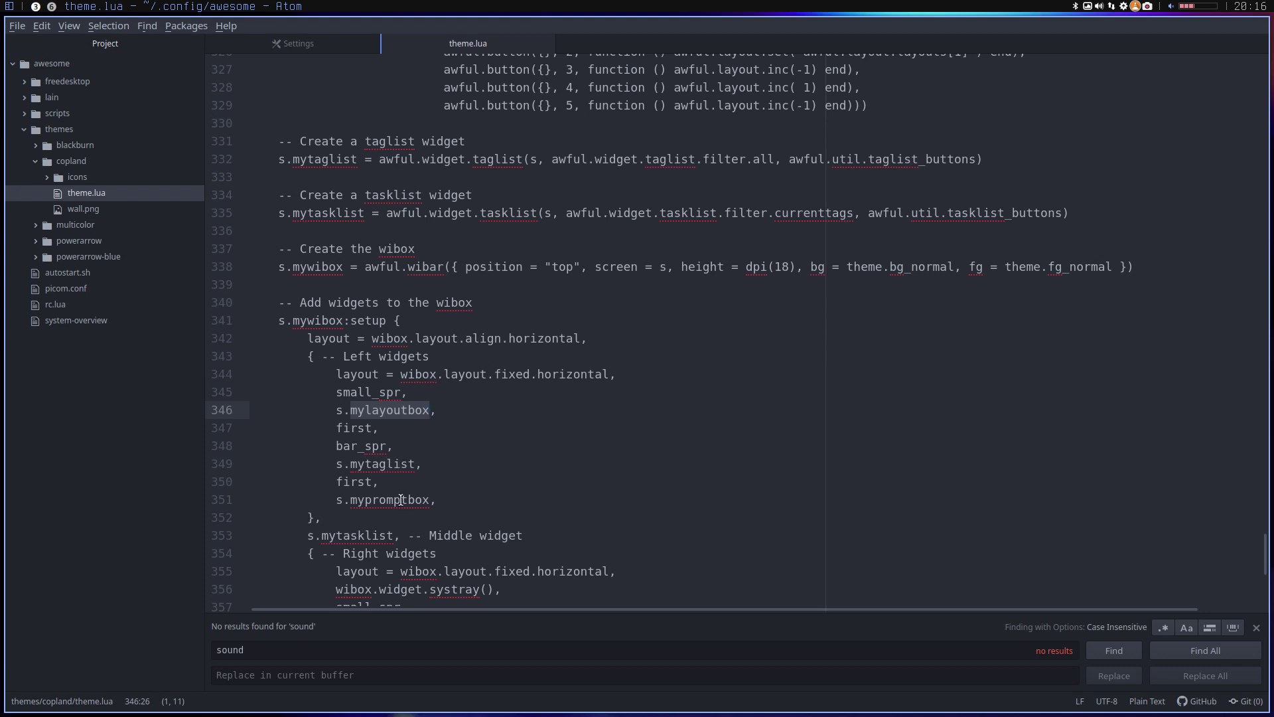
scroll(401, 499, "down", 2)
scroll(401, 499, "down", 1)
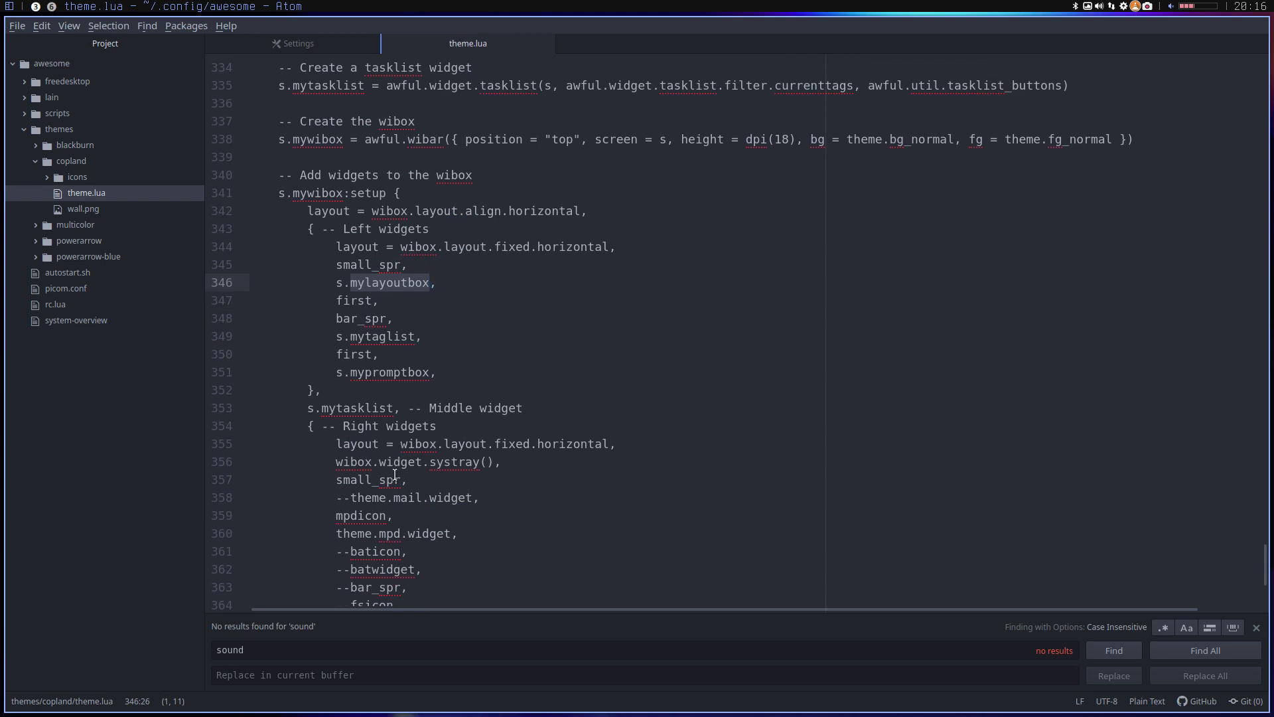
scroll(389, 512, "down", 2)
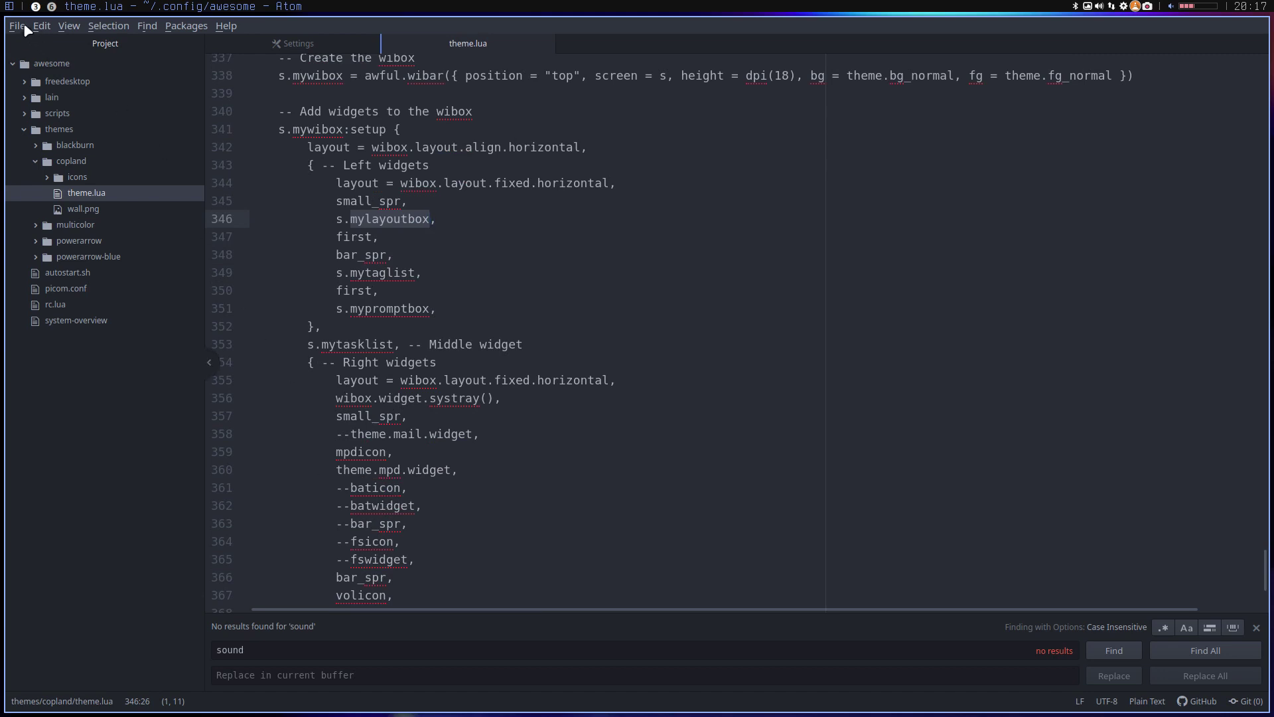
Step: Search the Copland theme.lua for mylayoutbox and jump to its definition under the layoutbox comment
left_click(367, 199)
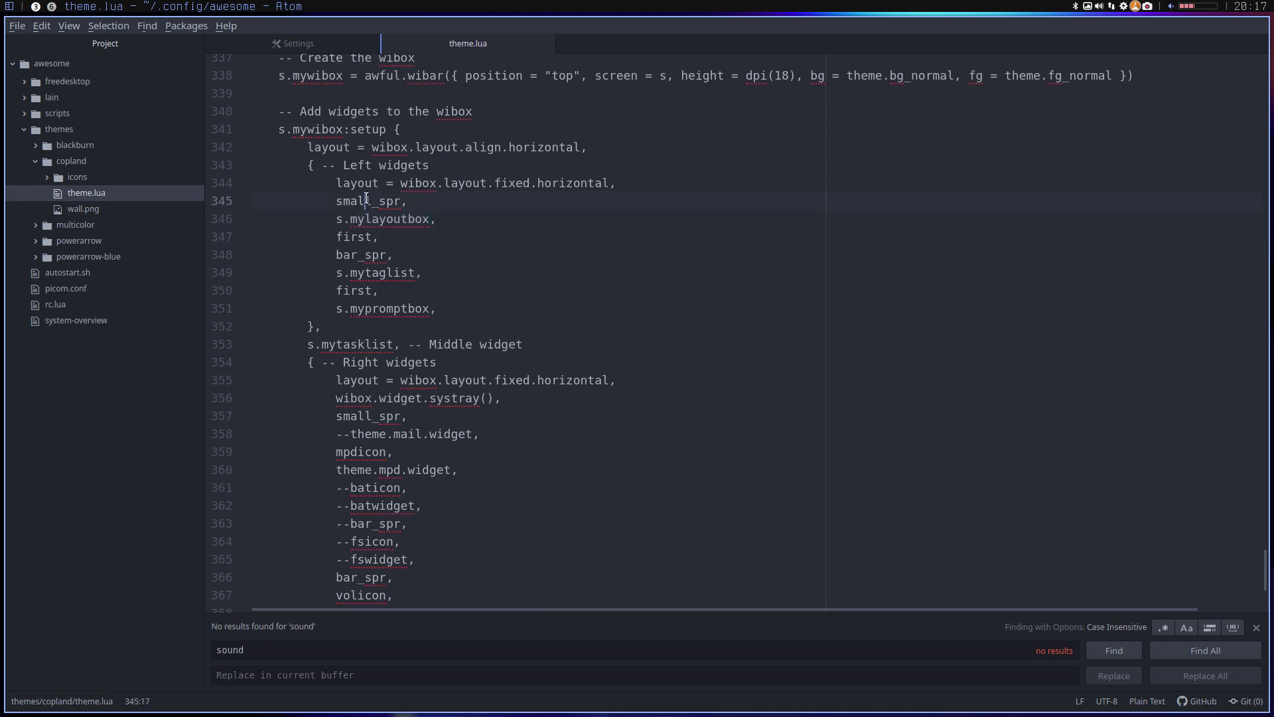
double_click(423, 221)
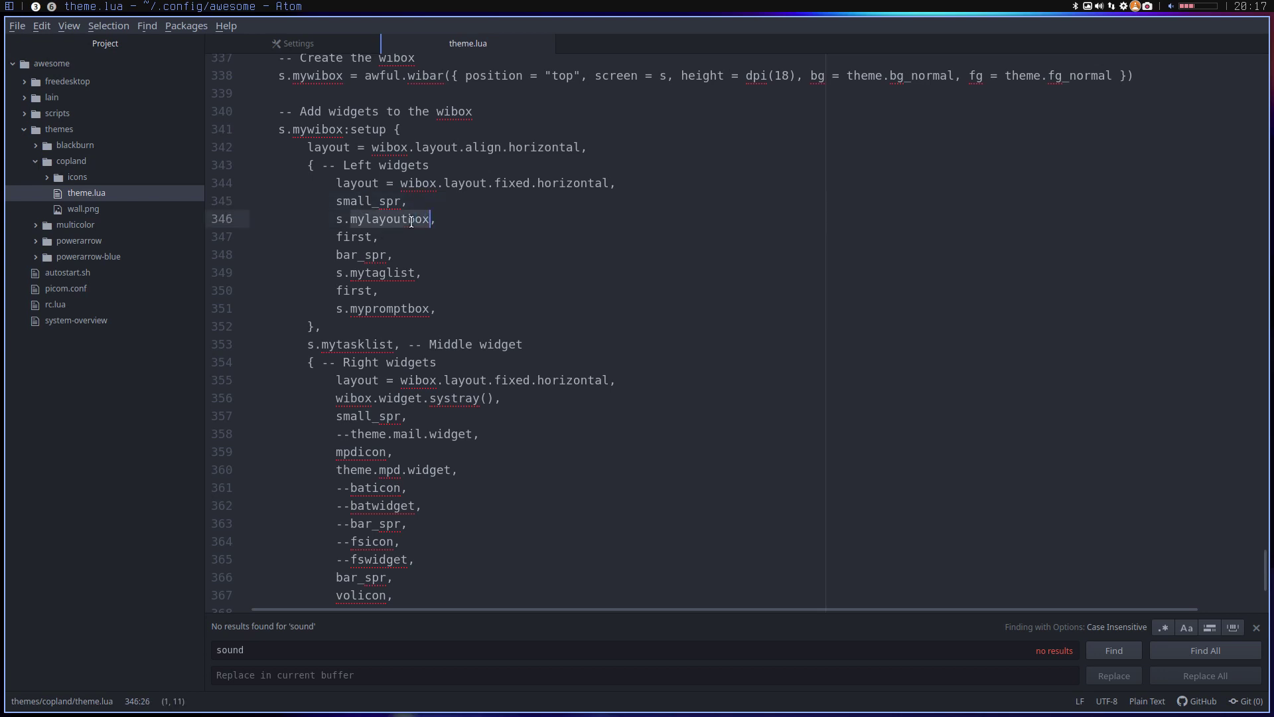
key("ctrl+f")
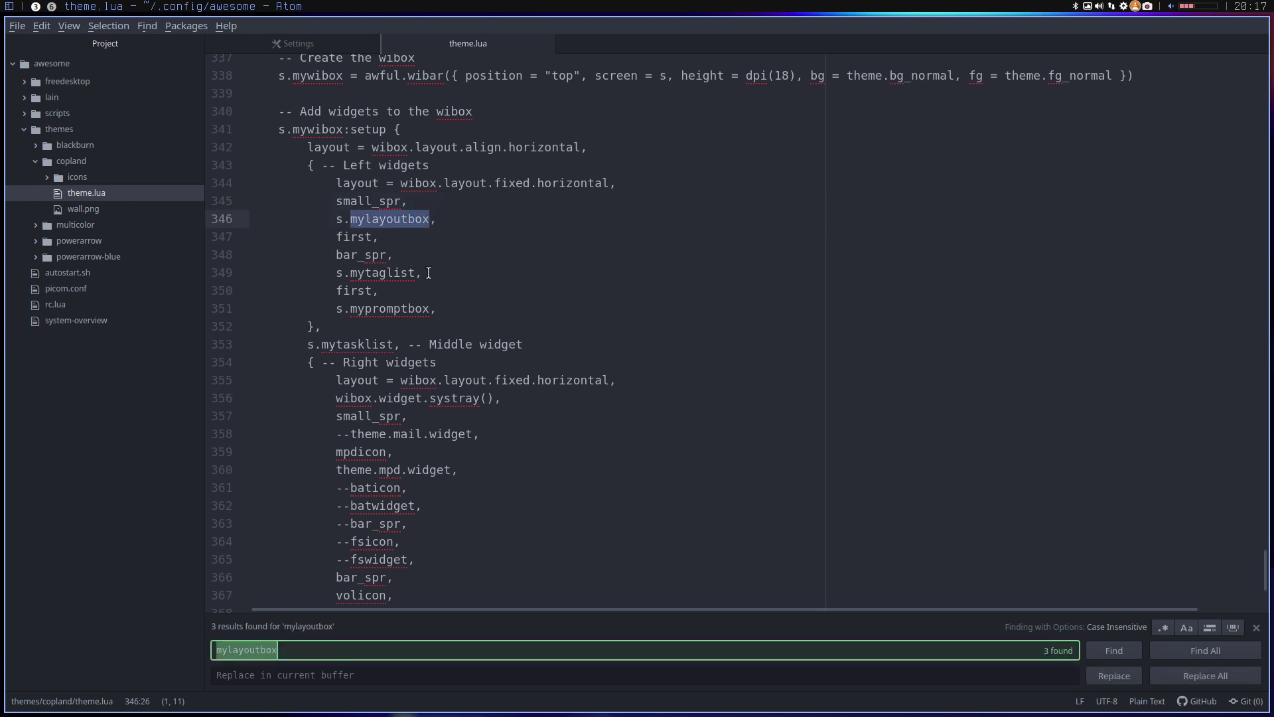
left_click(1114, 651)
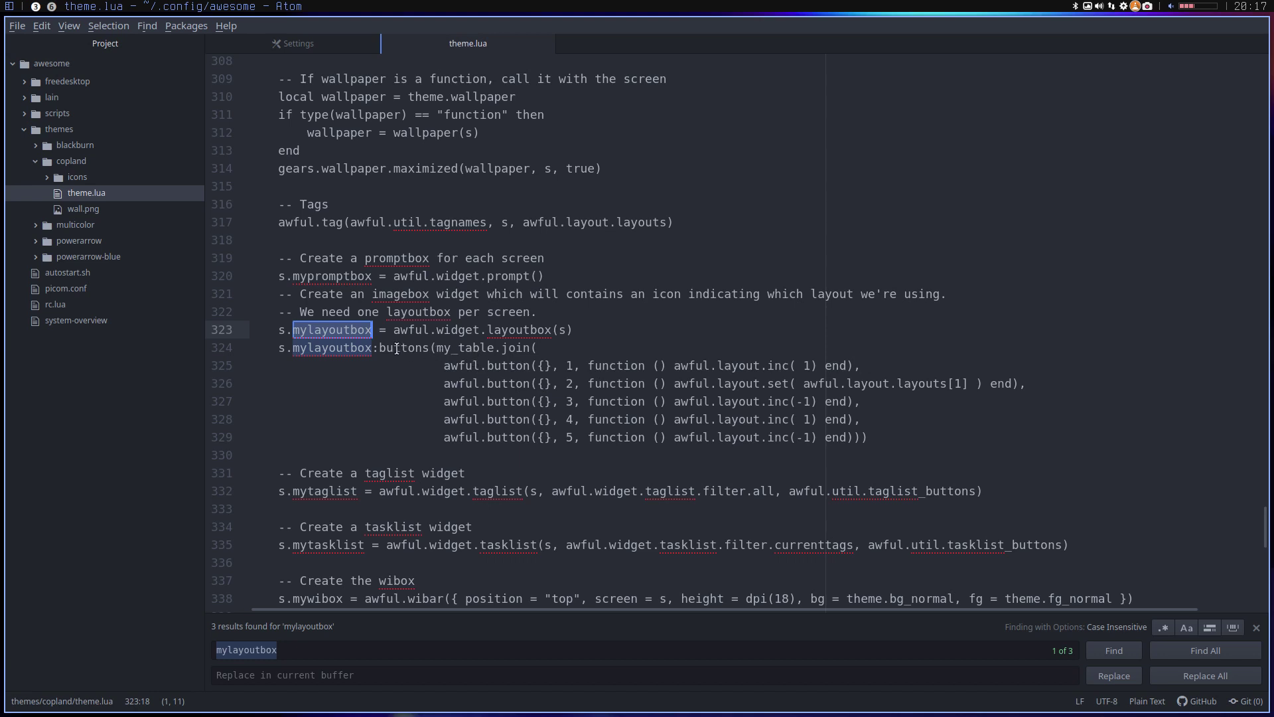
Step: Open the multicolor theme's theme.lua and find its first mylayoutbox match
left_click_drag(57, 240, 41, 268)
left_click(38, 228)
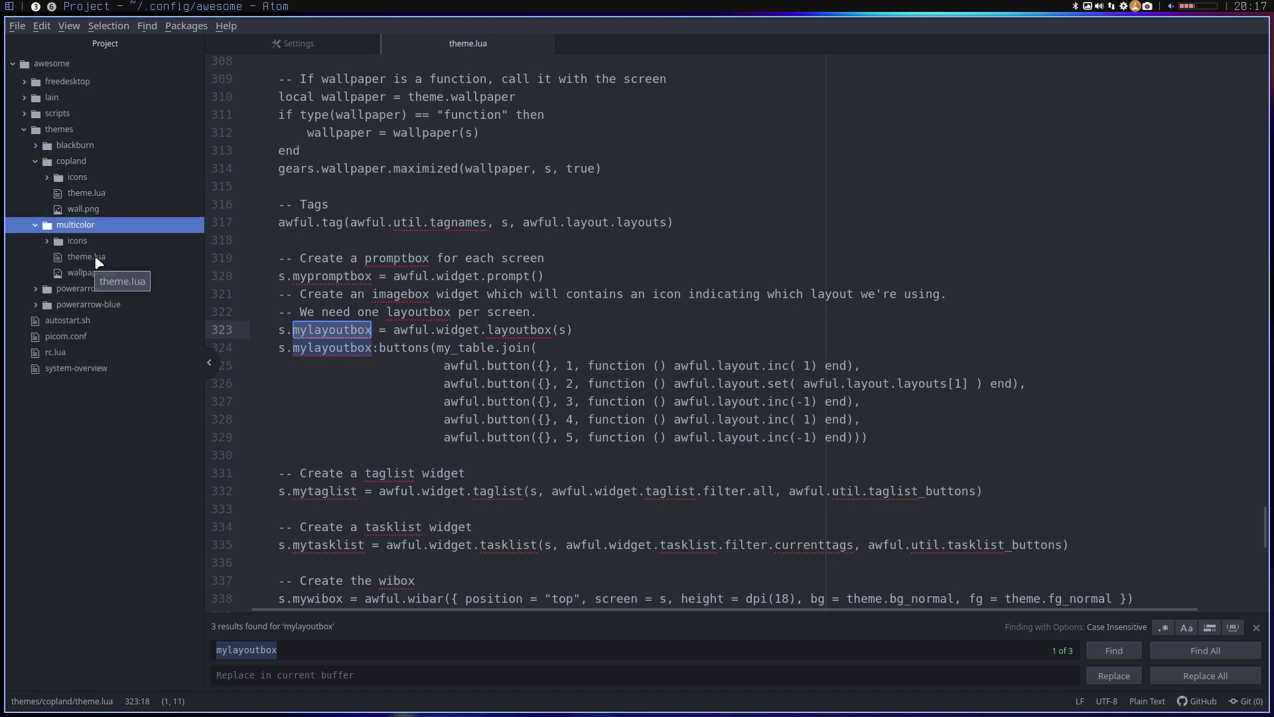
left_click(93, 258)
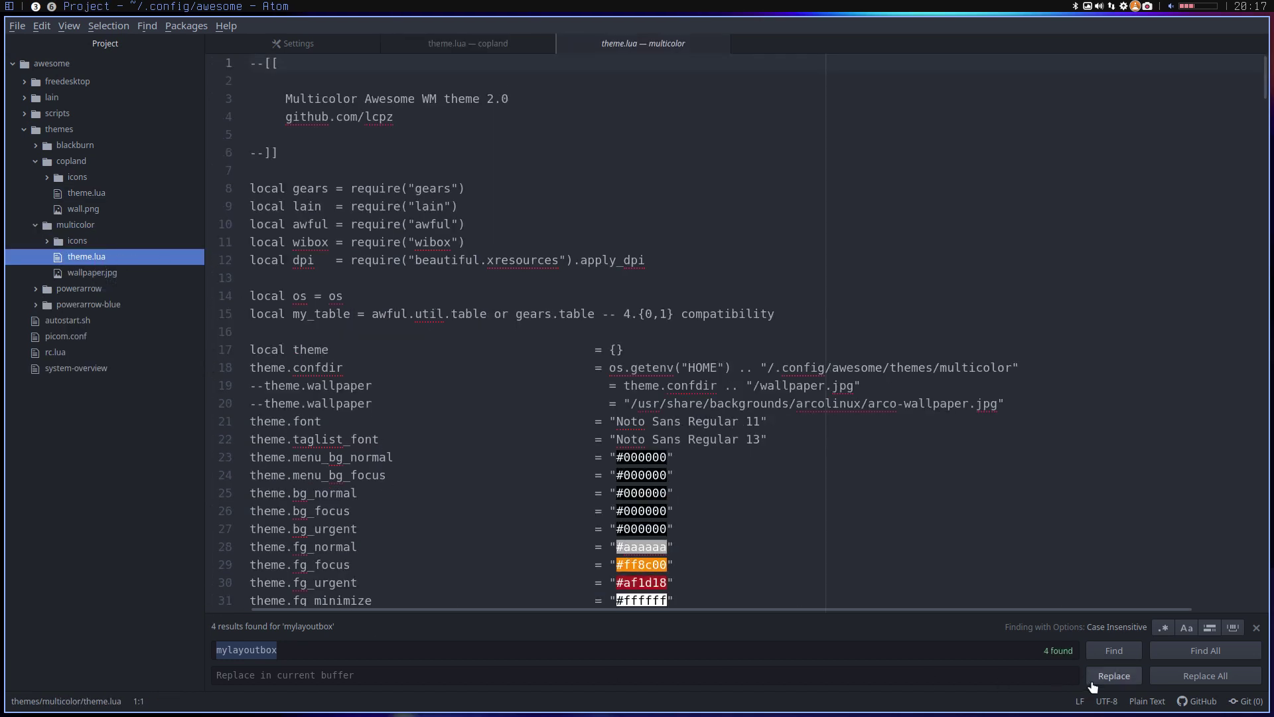
left_click(1115, 653)
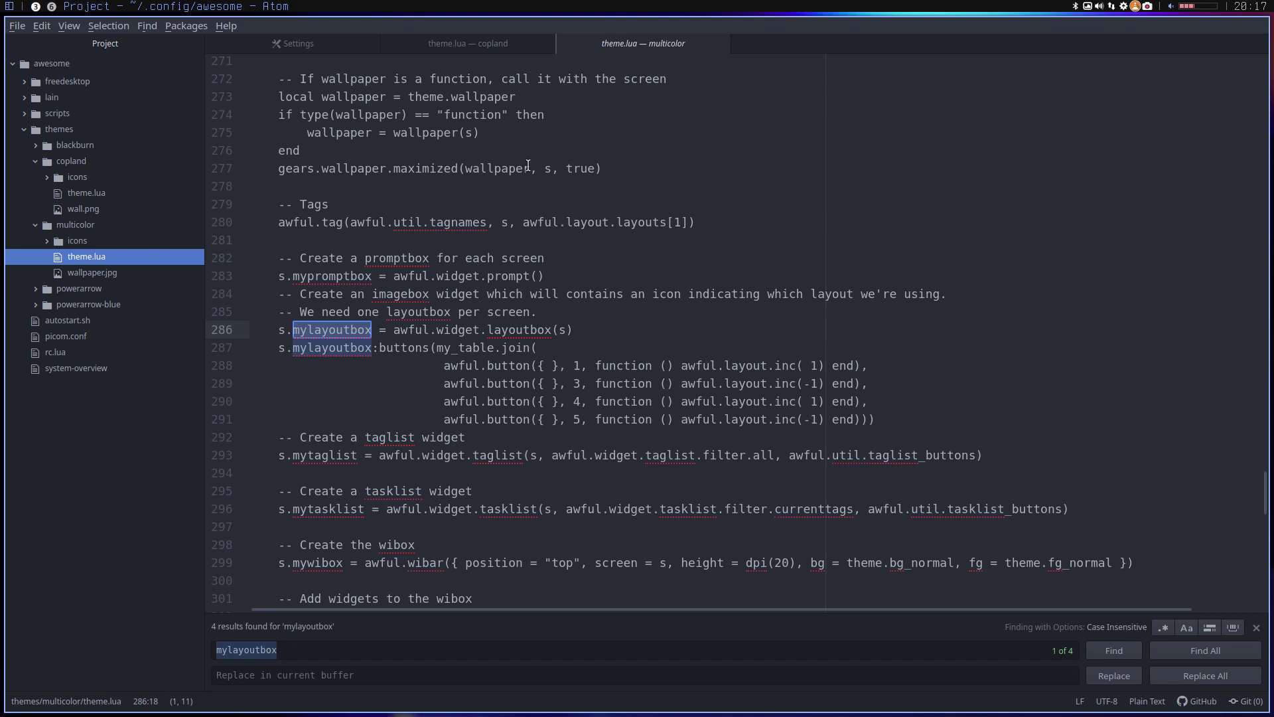
Step: Compare the mylayoutbox definition and its button bindings between the Copland and multicolor theme.lua files
left_click(475, 39)
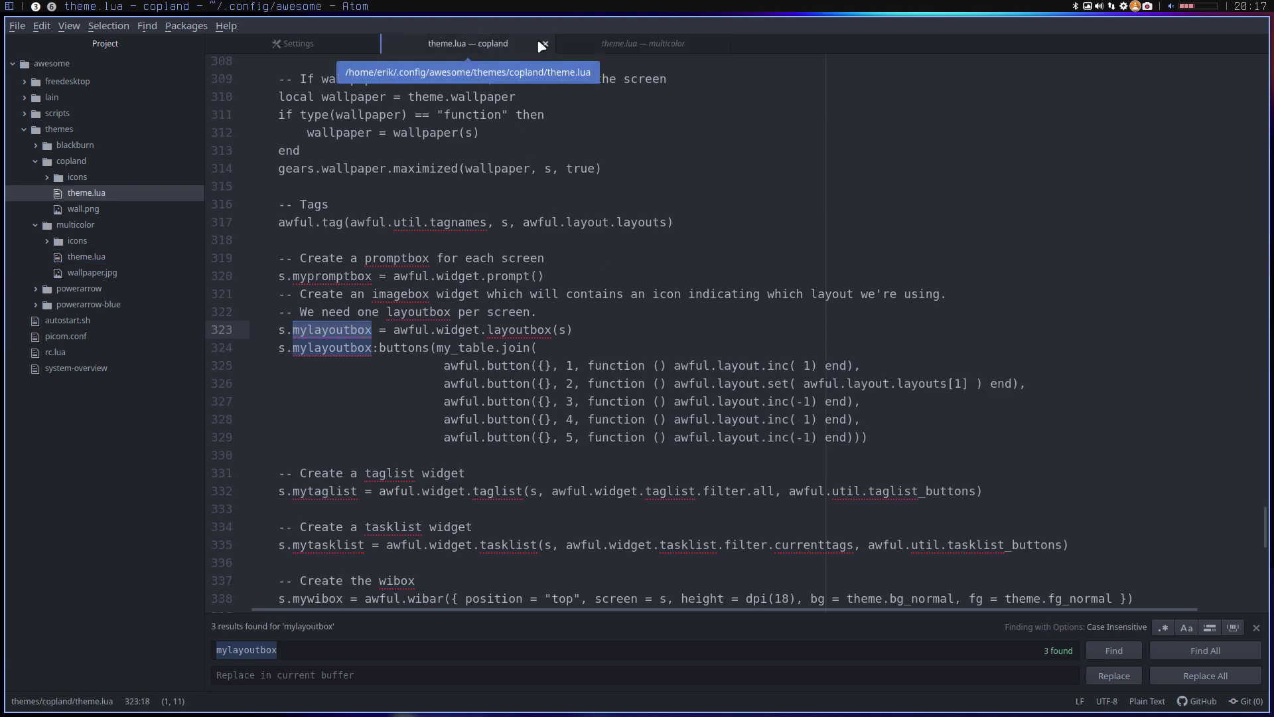
left_click(636, 42)
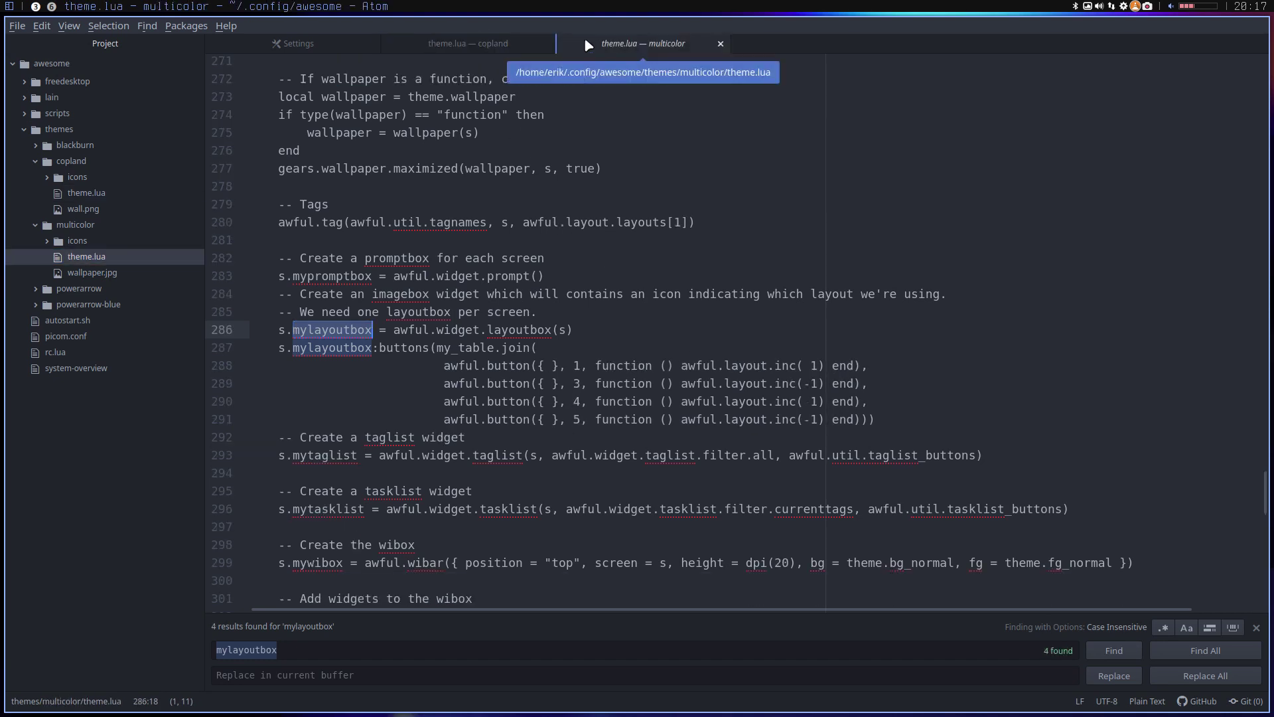
left_click(519, 41)
left_click(641, 47)
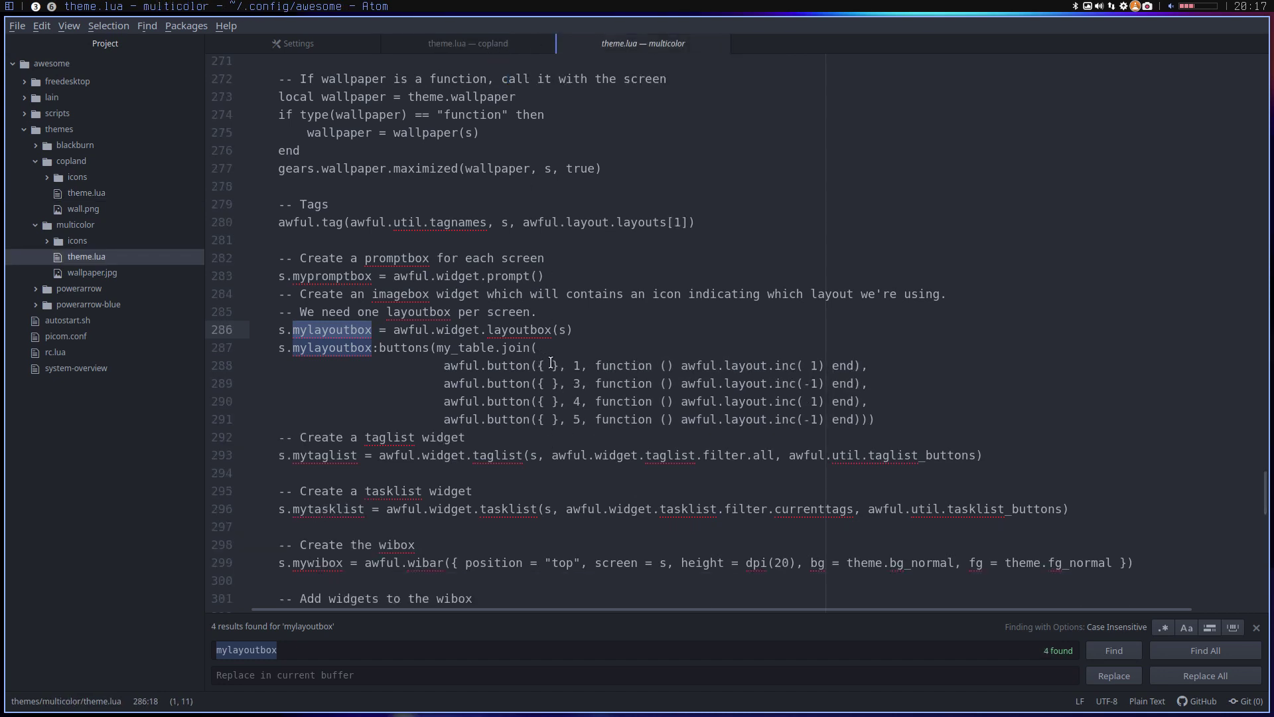
left_click(512, 53)
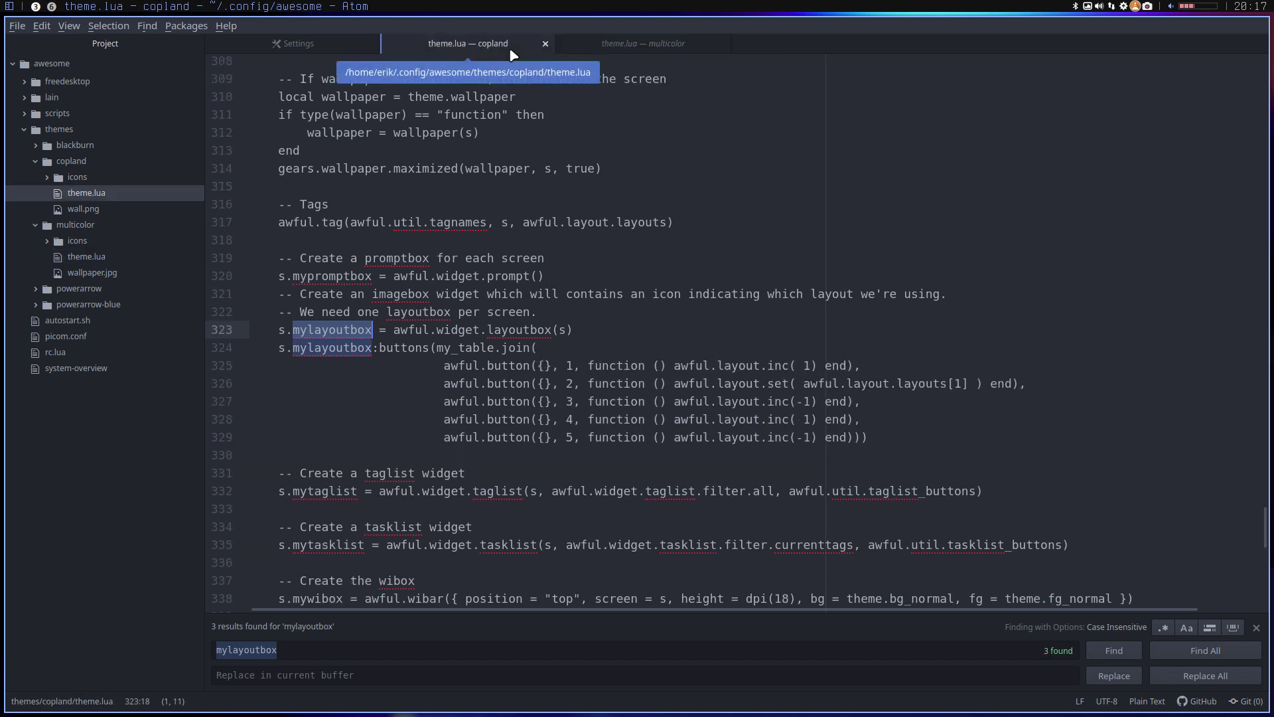
left_click(606, 46)
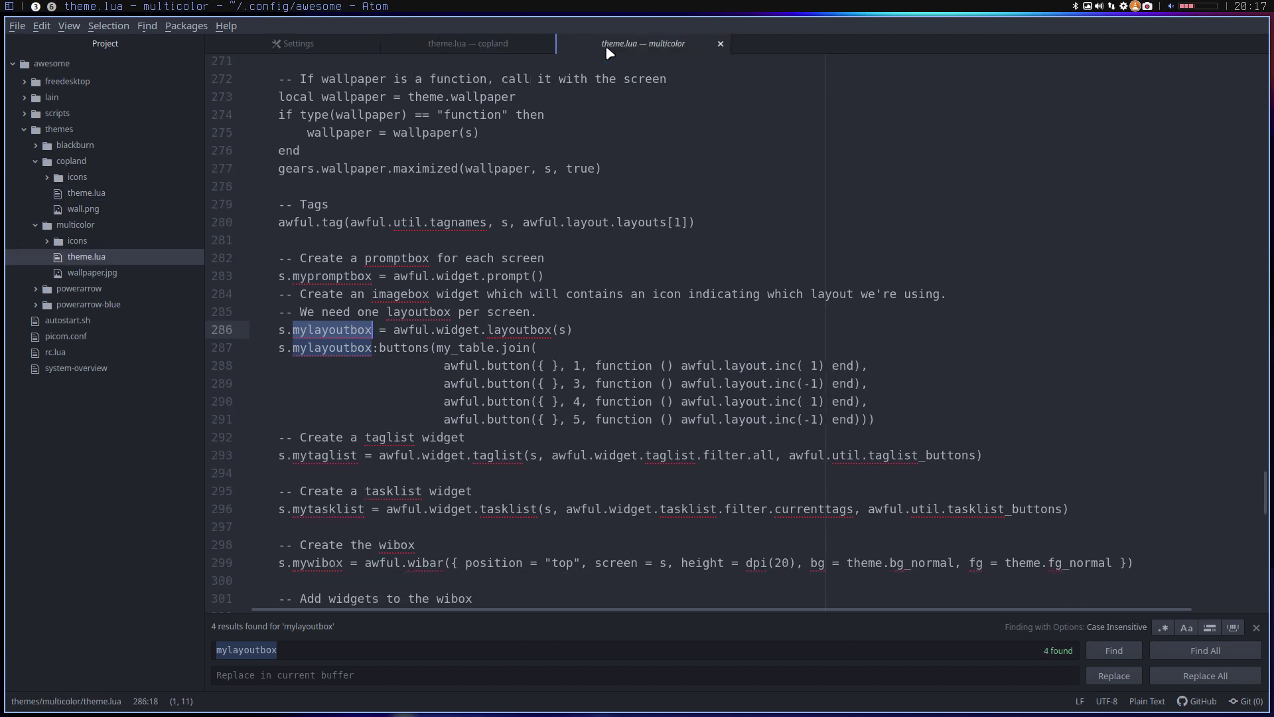
left_click(500, 46)
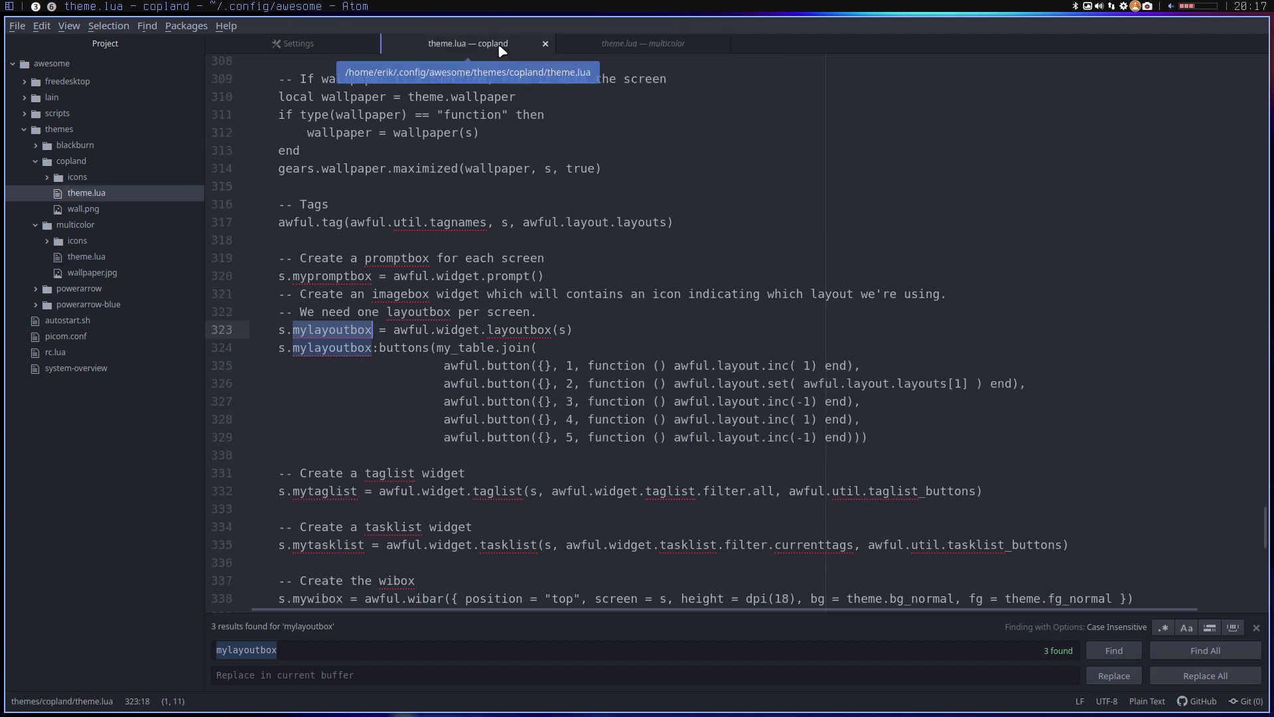
left_click(621, 49)
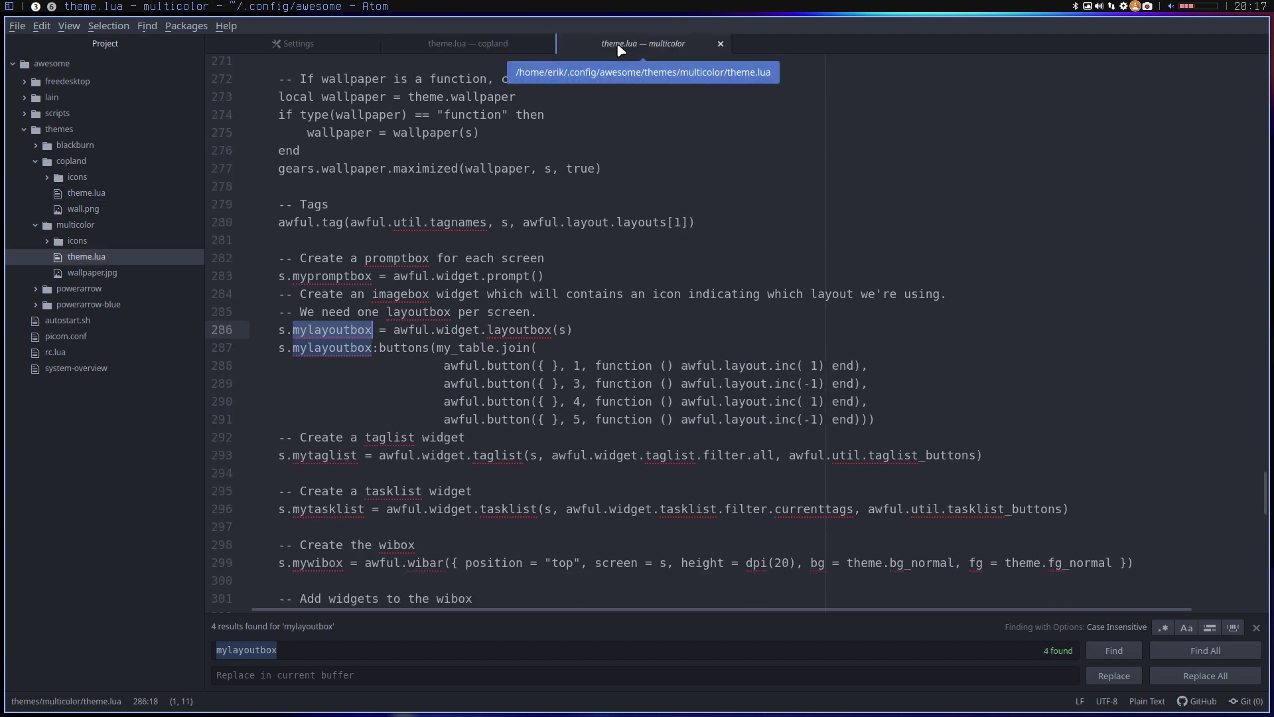
left_click(492, 41)
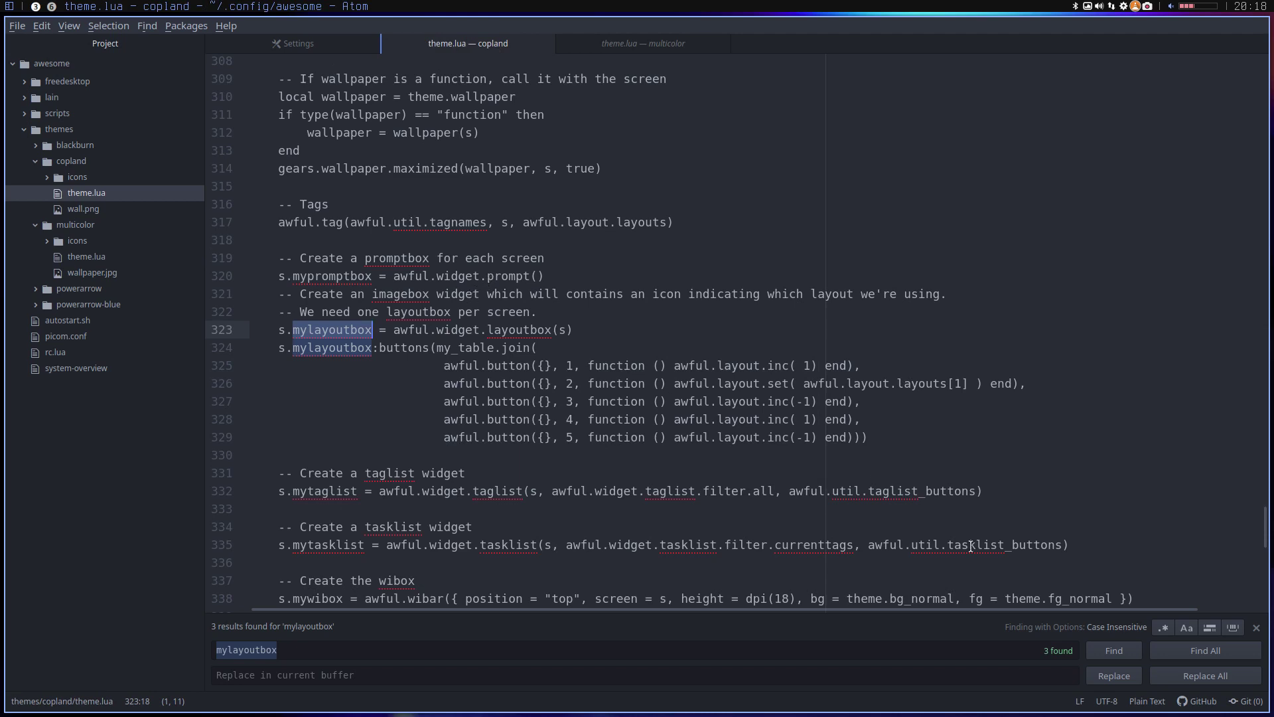
Step: Cycle through the mylayoutbox matches in the Copland theme.lua back to the definition
left_click(1115, 652)
left_click(1116, 655)
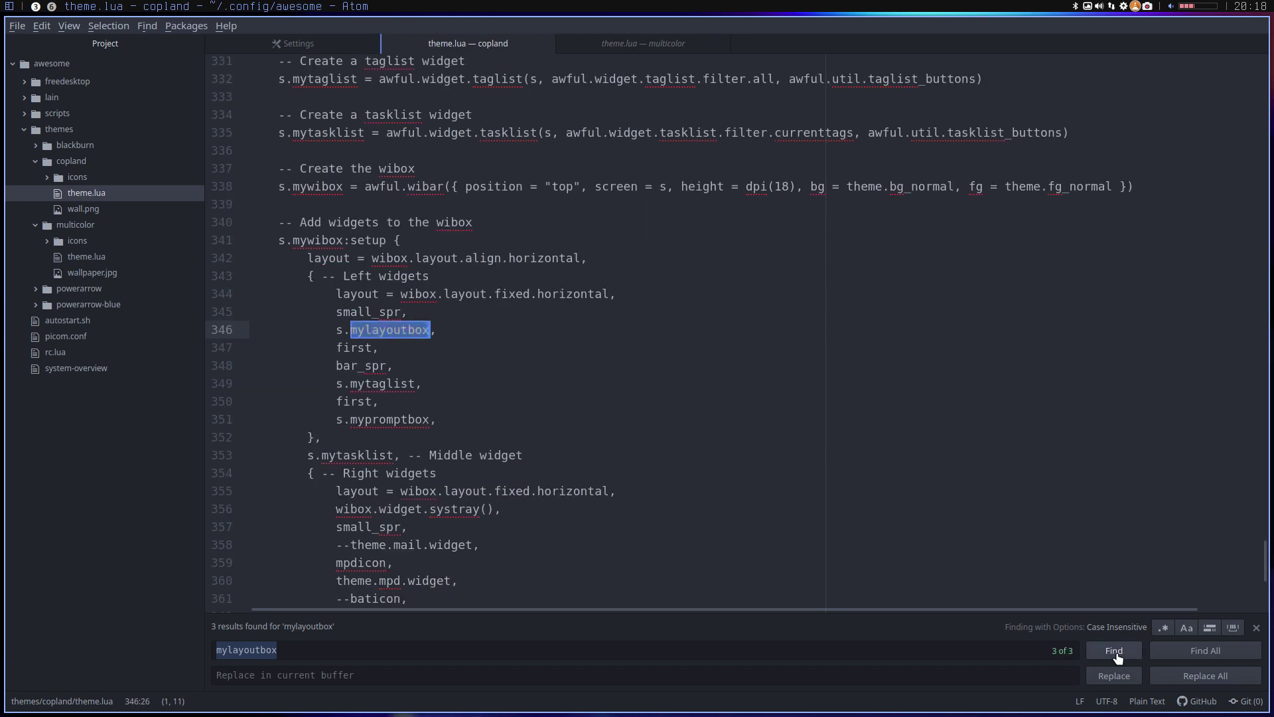
left_click(1116, 653)
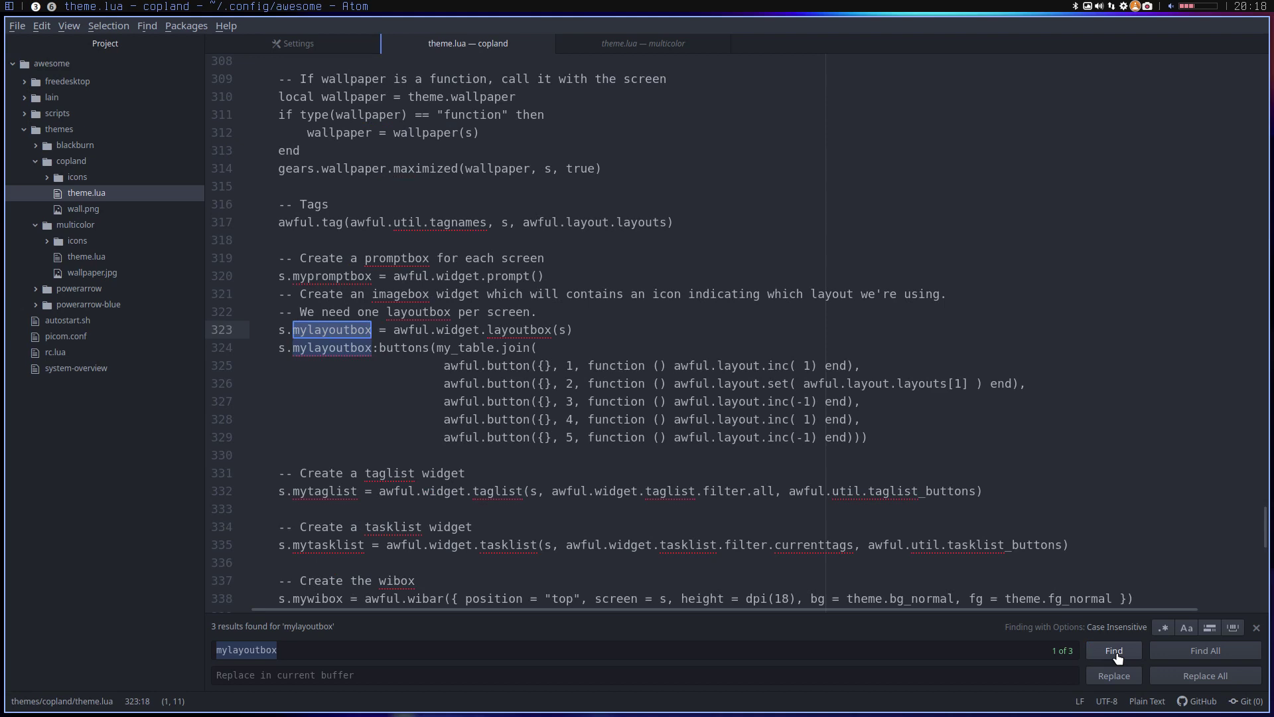
Step: Search the Copland theme.lua for layoutbox and cycle through all its matches
double_click(523, 330)
key("ctrl+f")
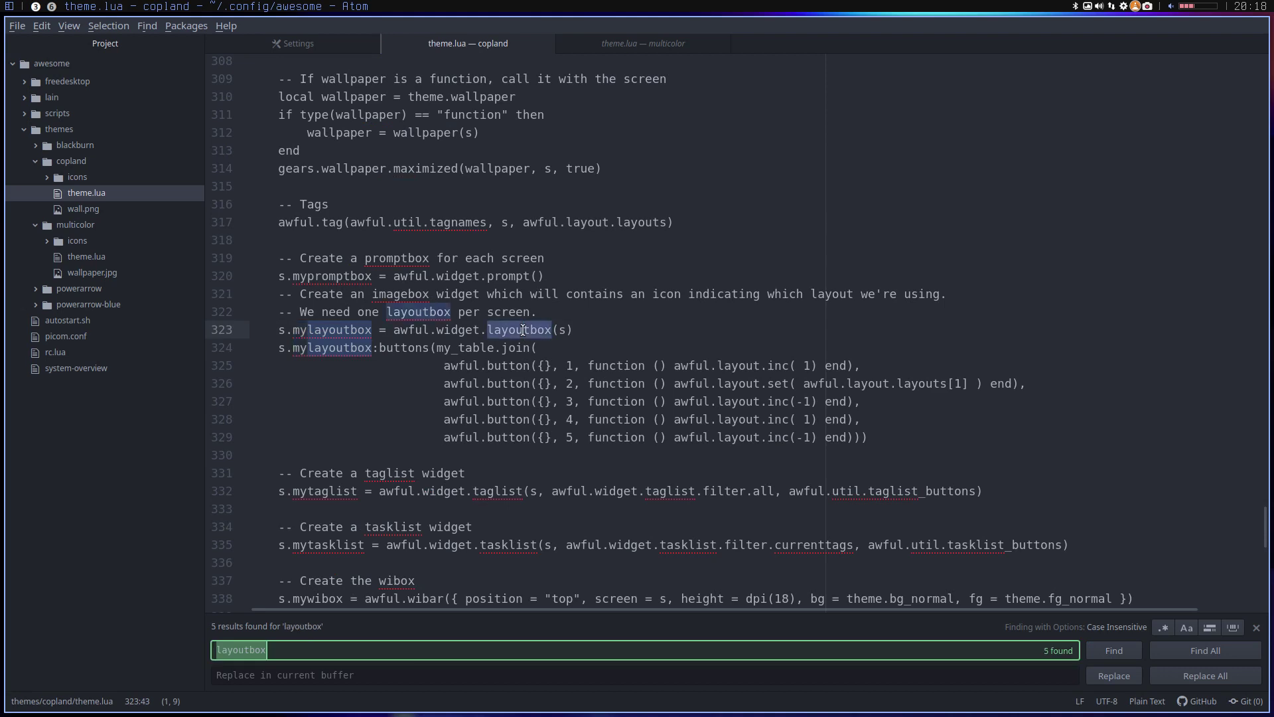
left_click(1116, 647)
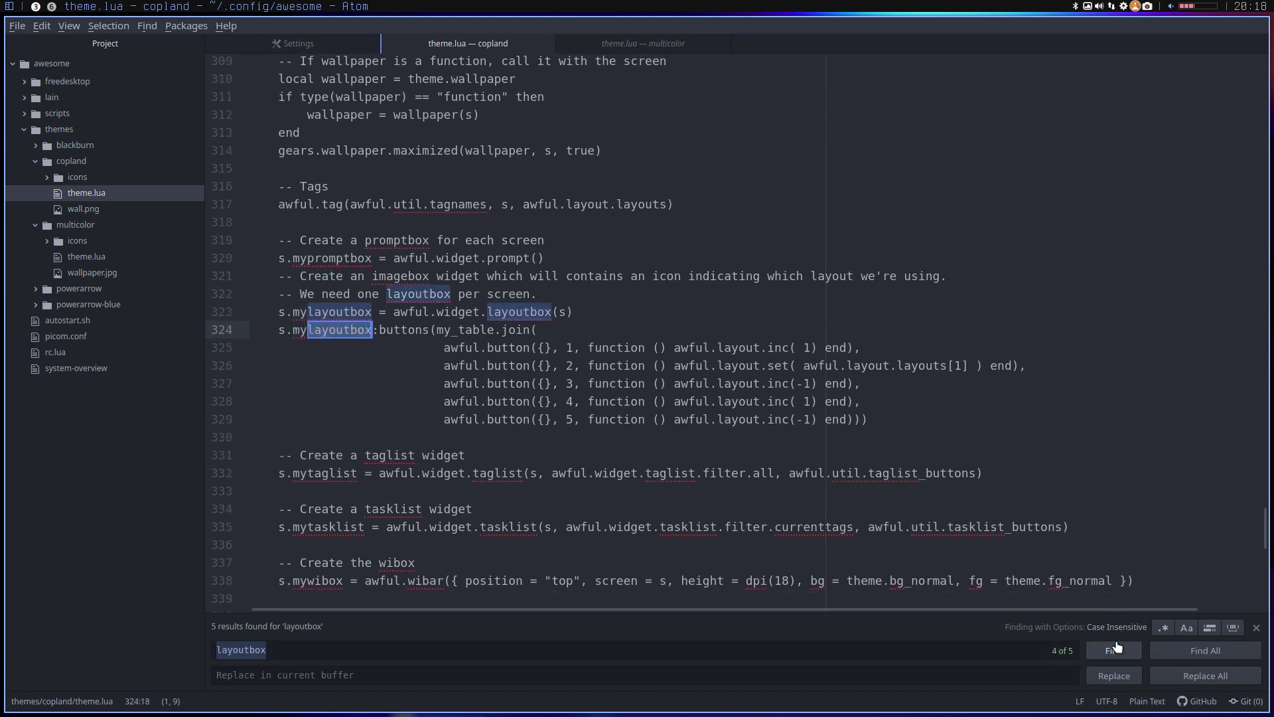
left_click(1115, 650)
left_click(1116, 650)
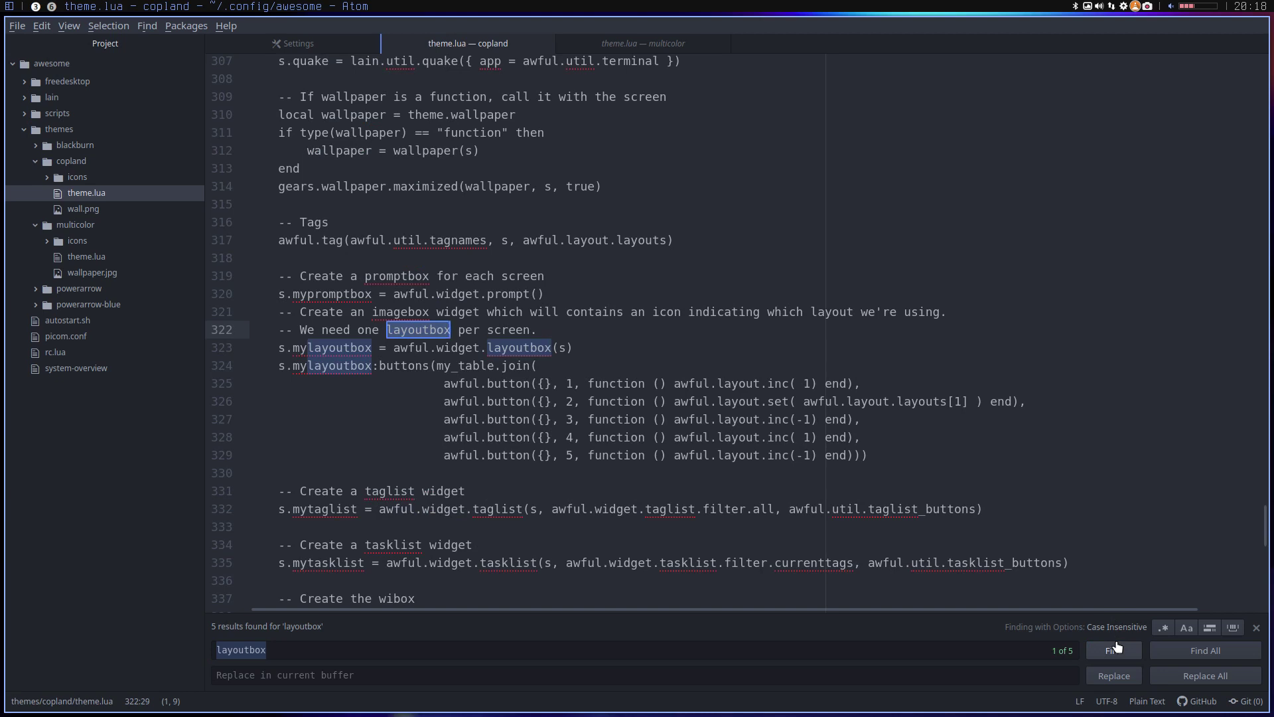
left_click(1115, 649)
left_click(1115, 650)
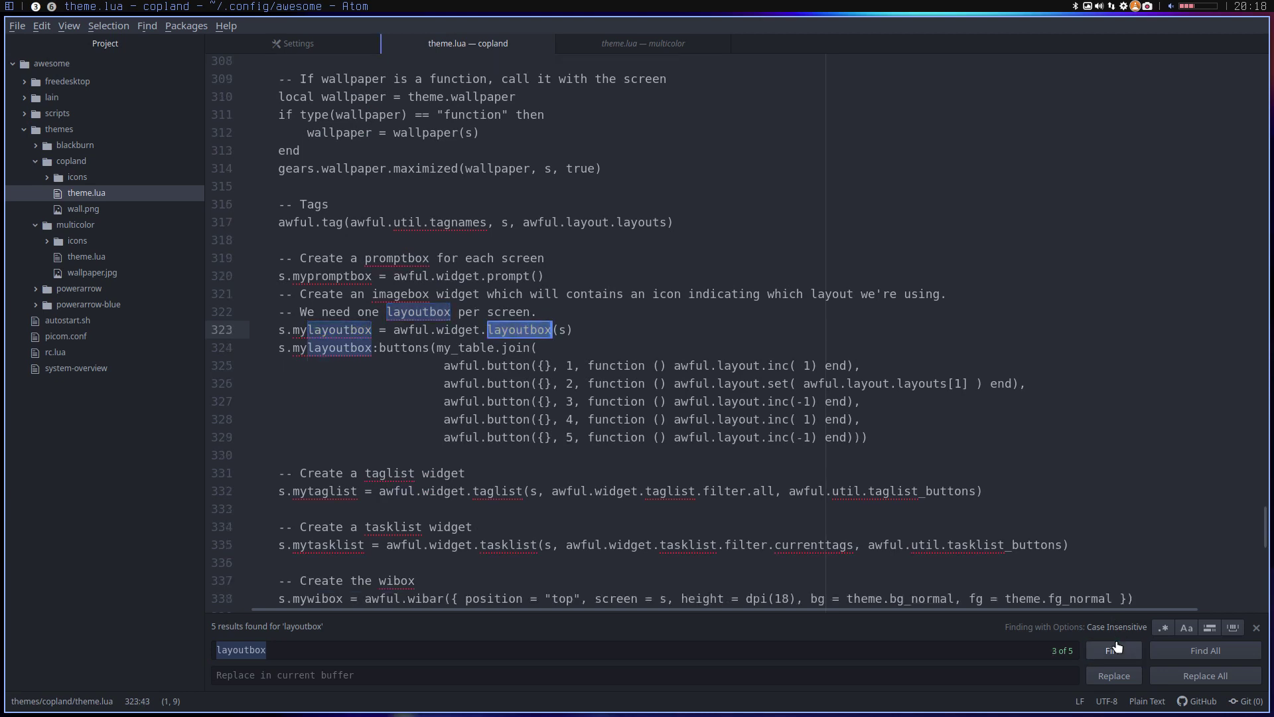
left_click(1116, 650)
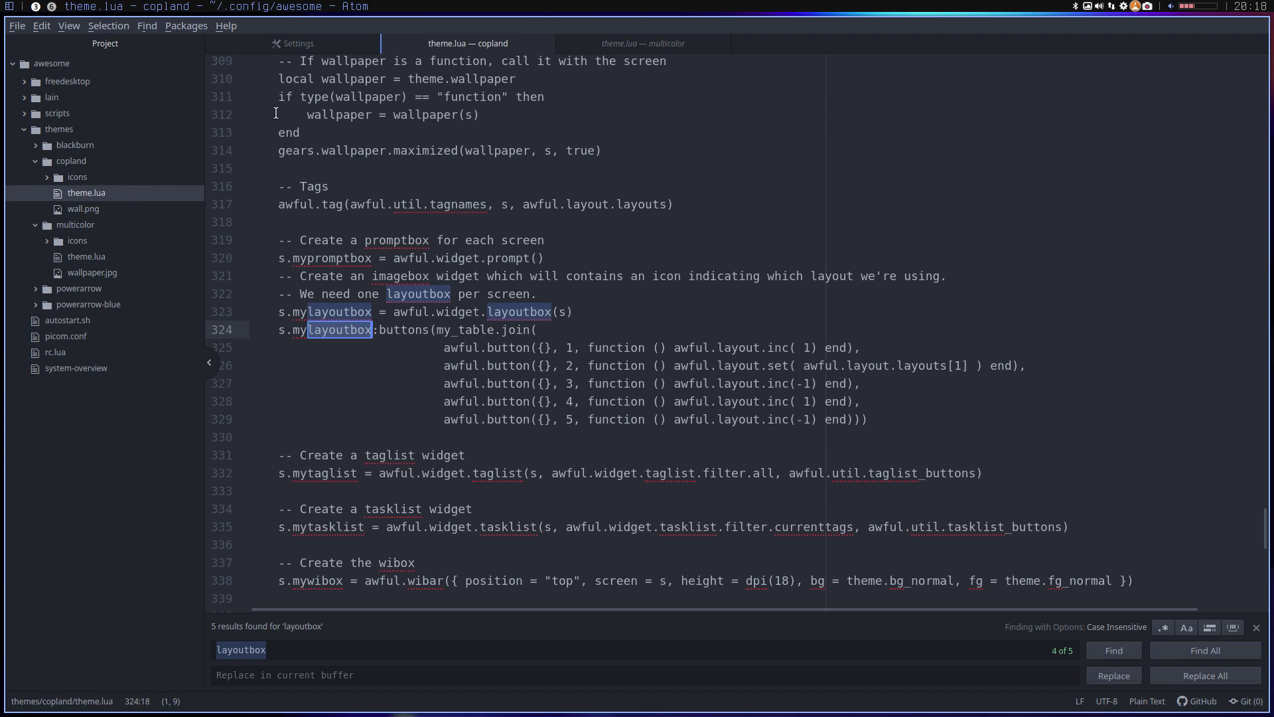
Step: Close the Settings page and open Awesome's rc.lua for editing
left_click(371, 45)
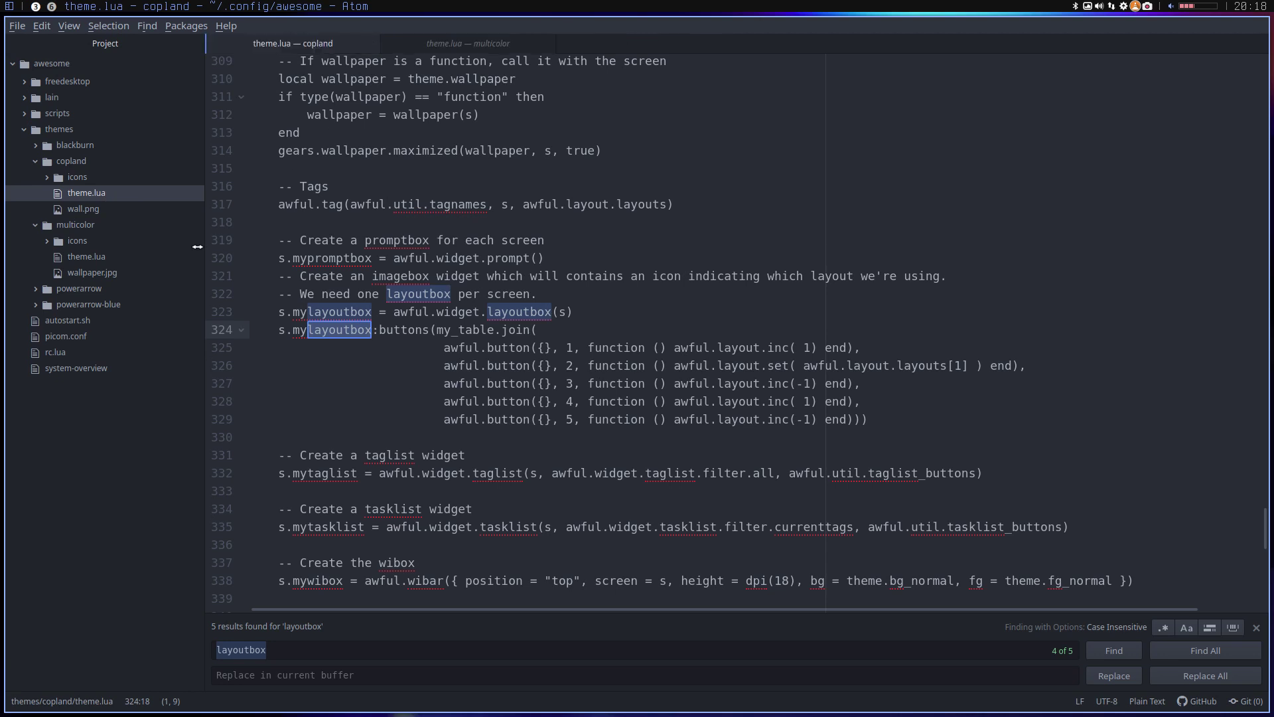
left_click(482, 45)
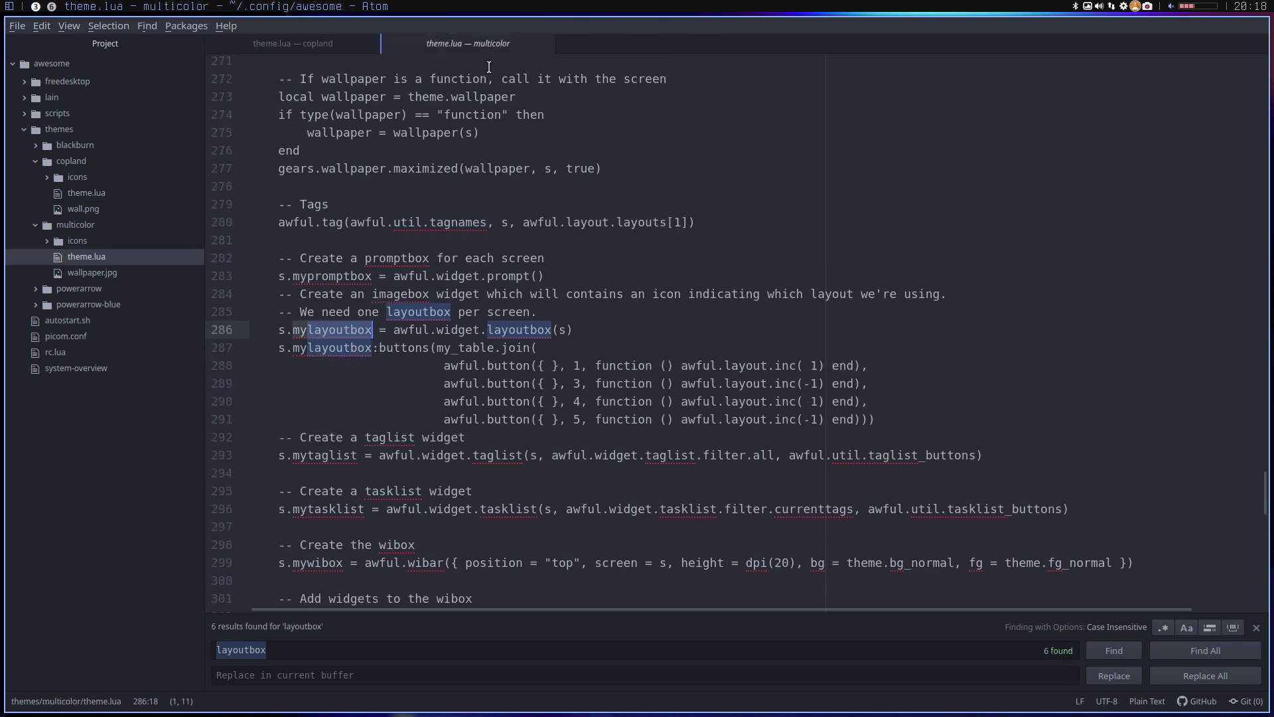
left_click(75, 350)
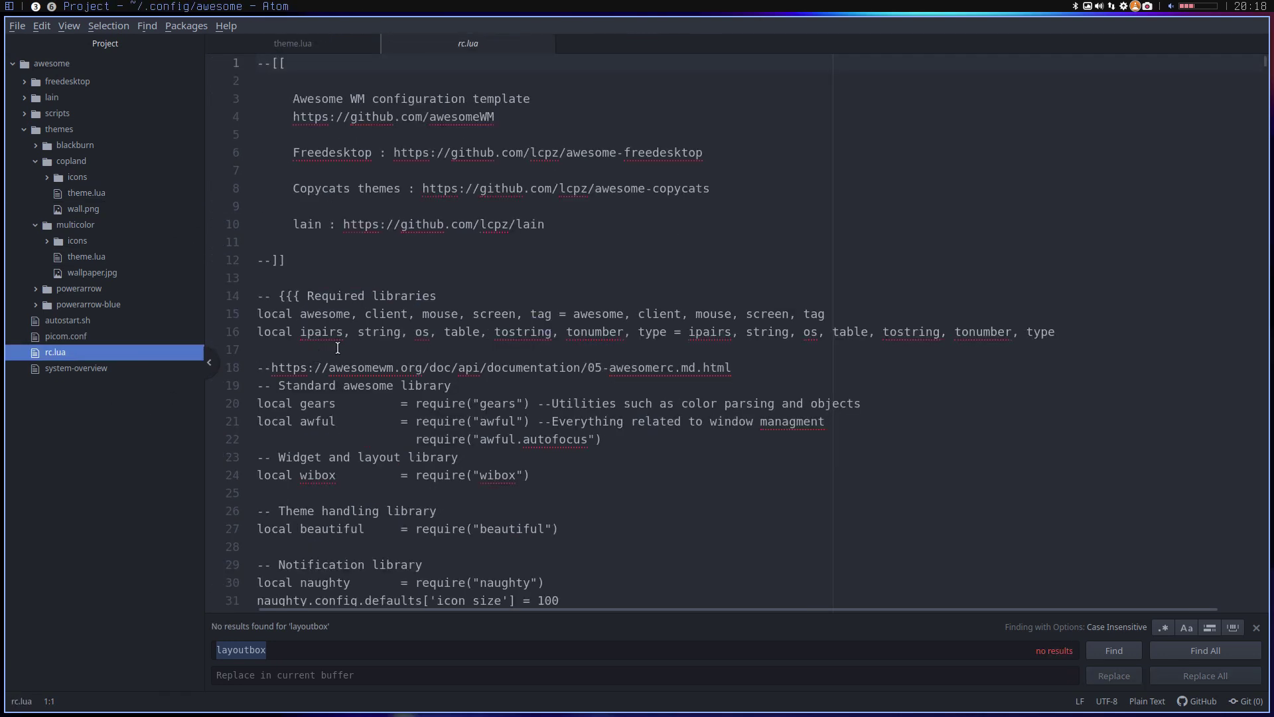
double_click(110, 354)
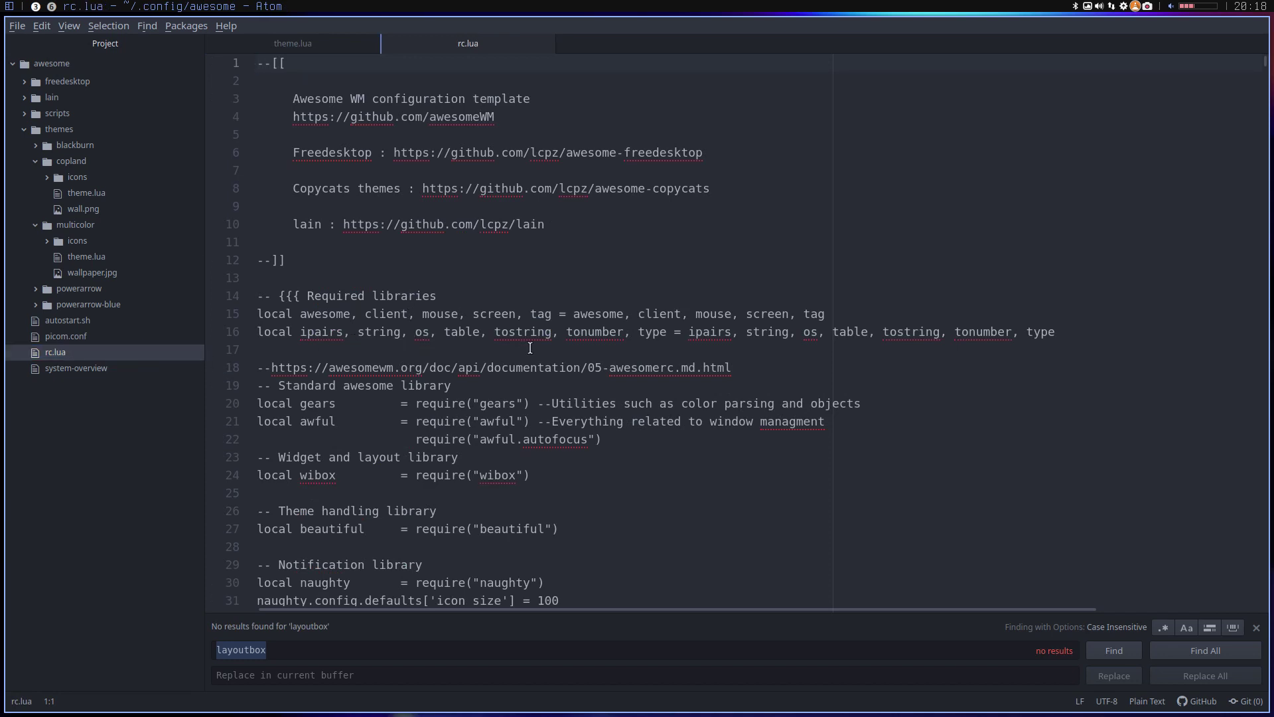
Step: Set chosen_theme to themes[1] in rc.lua, restart Awesome with the multicolor theme and return to workspace 3
scroll(529, 348, "down", 20)
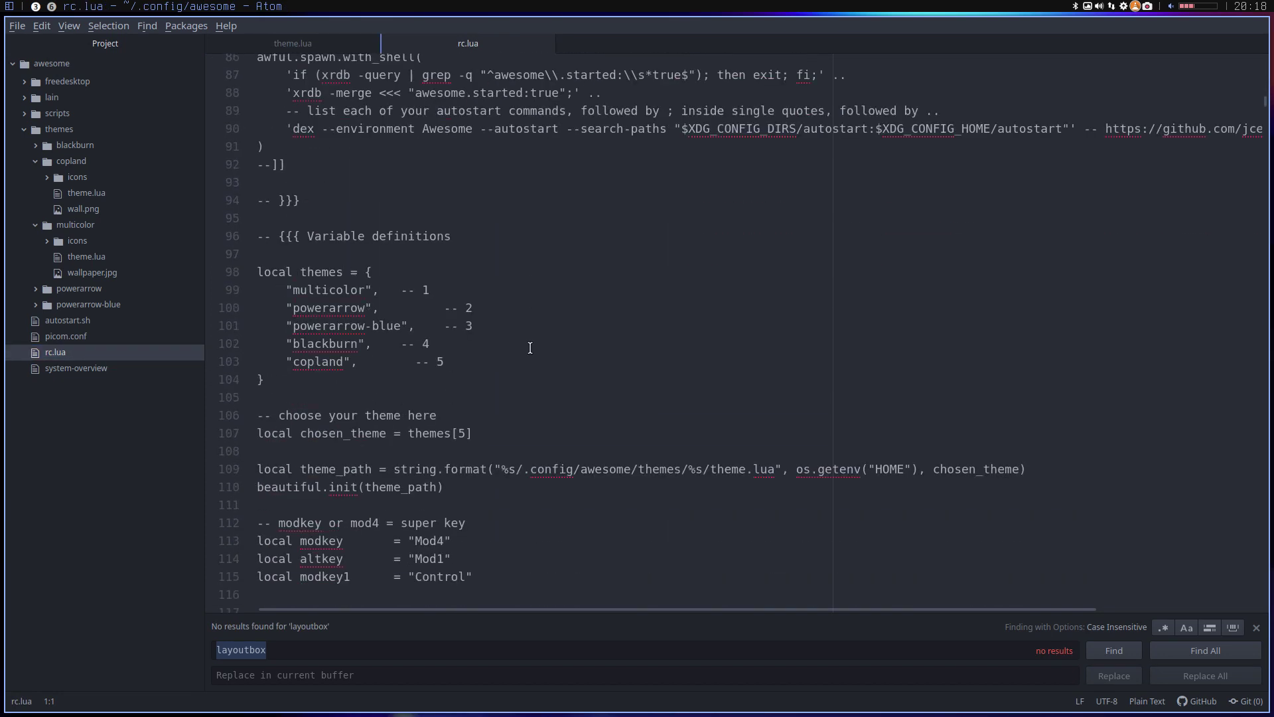
scroll(529, 347, "down", 1)
left_click(445, 299)
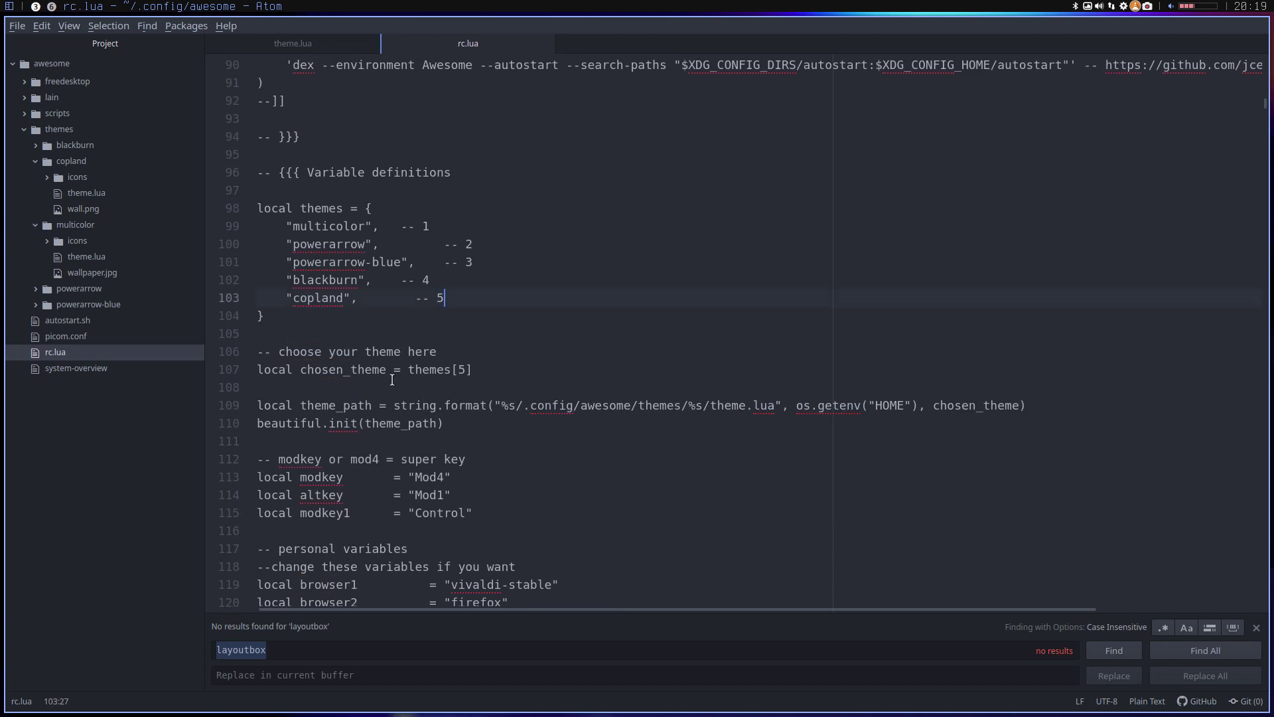
left_click(465, 370)
key("BackSpace")
type("1")
key("super+shift+r")
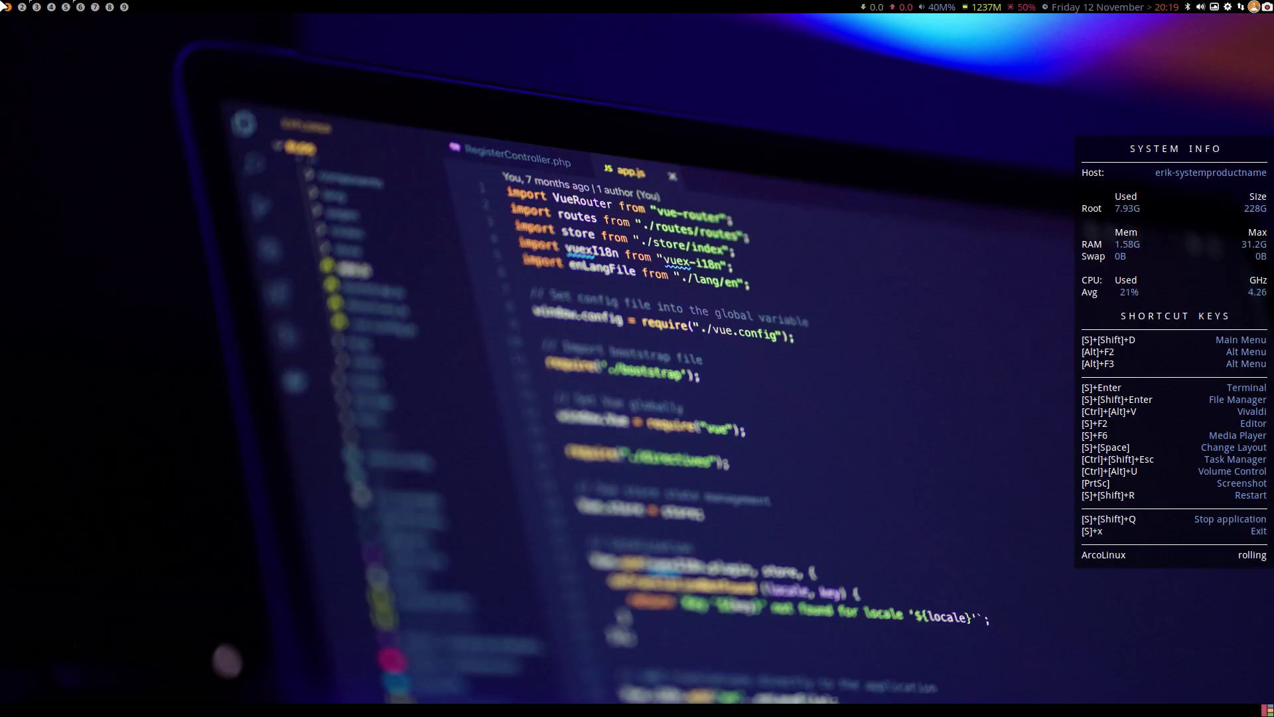
left_click(37, 7)
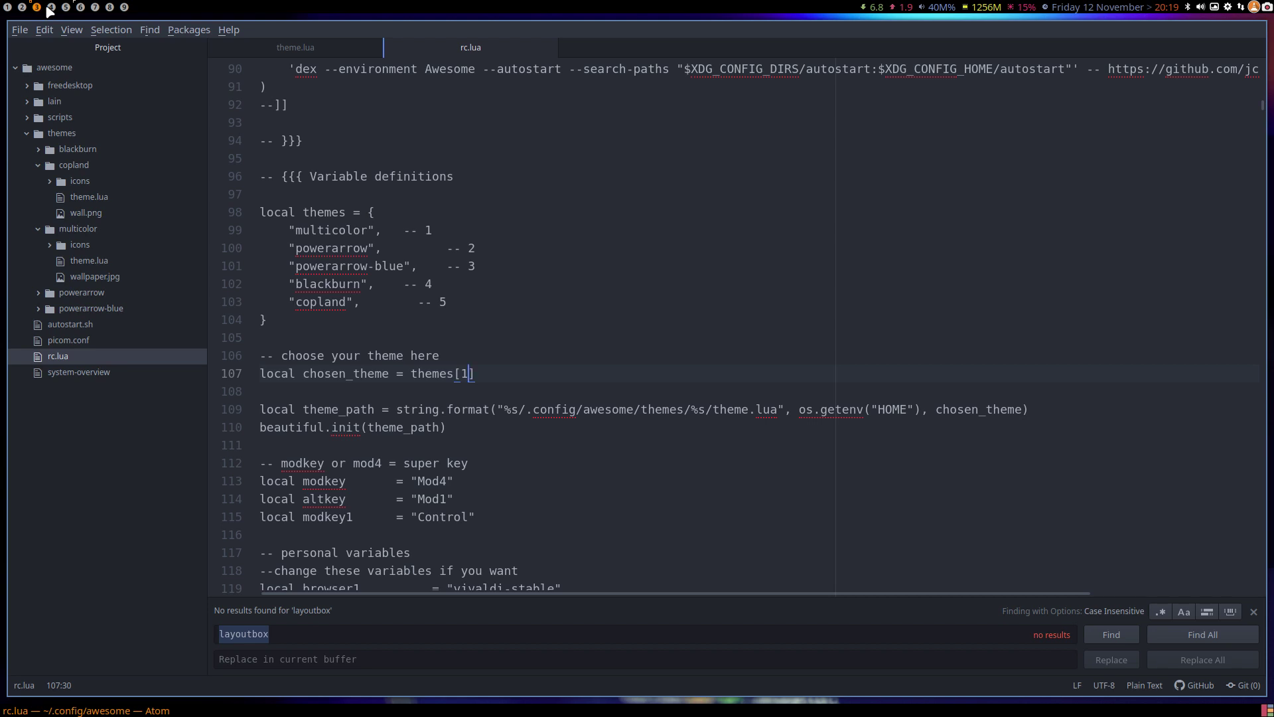
Step: Close VLC media player on workspace 6 and return to rc.lua on workspace 3
left_click(79, 7)
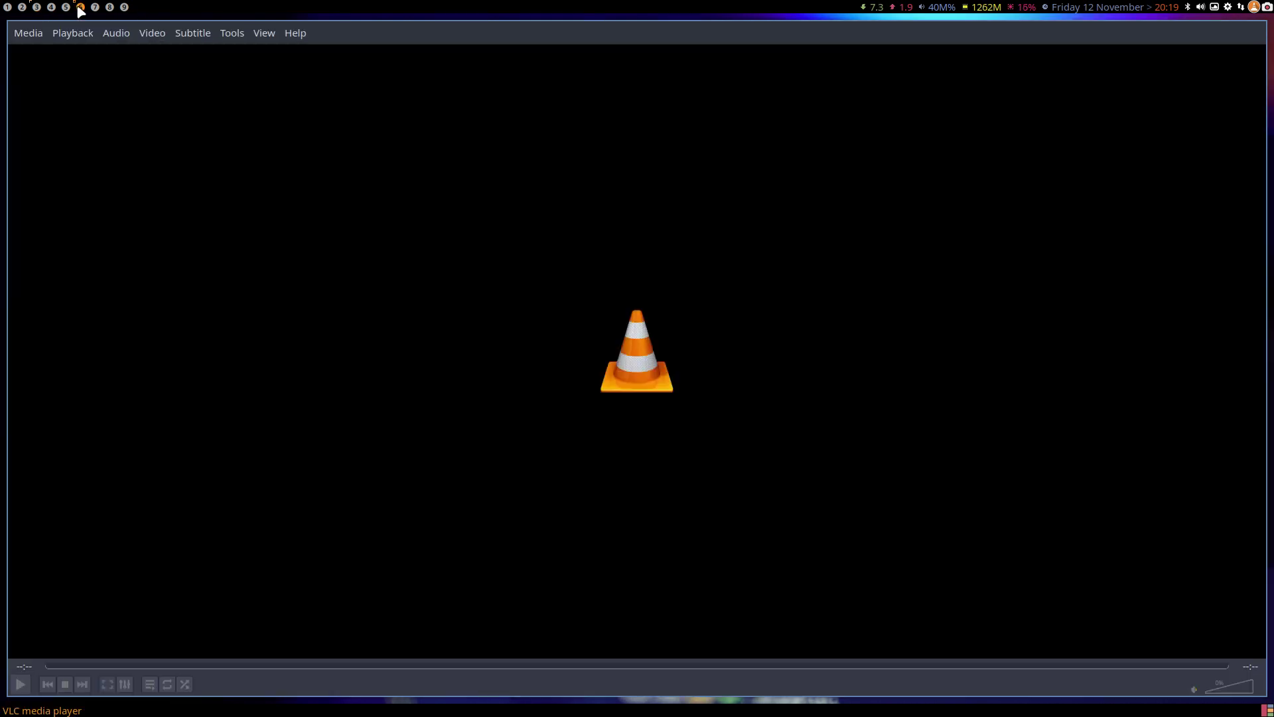
key("super+shift+q")
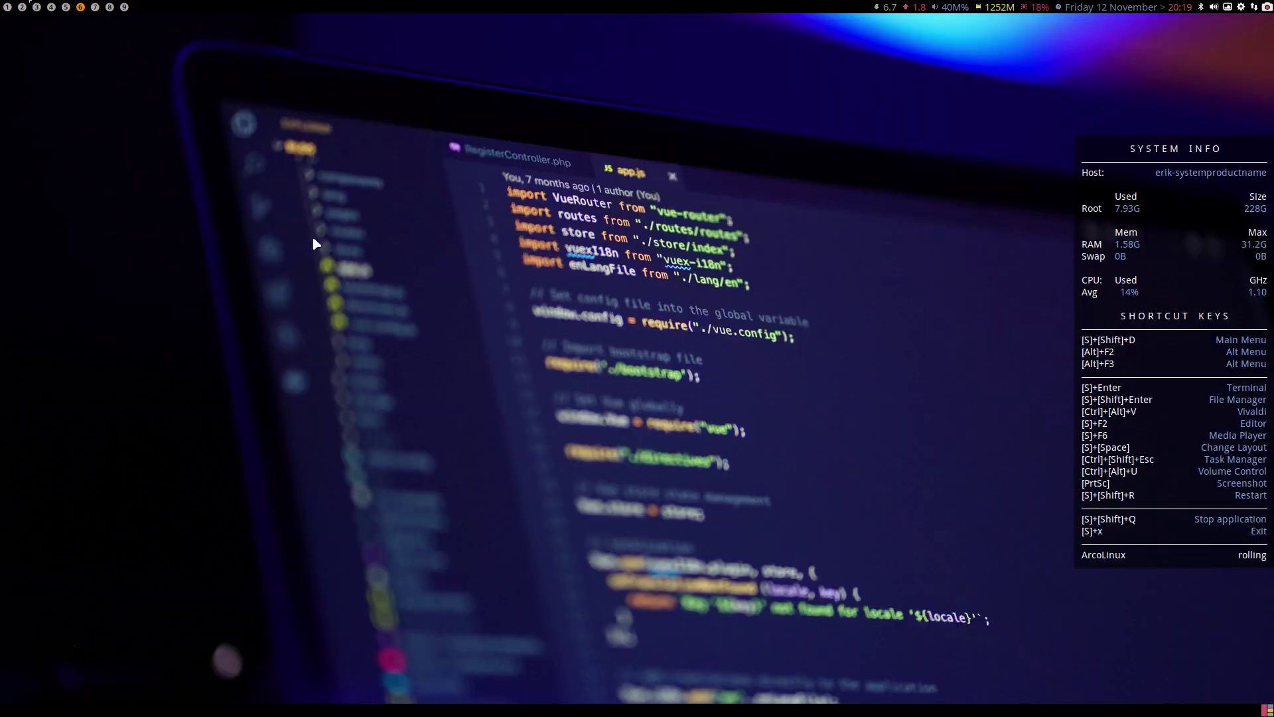
left_click(36, 7)
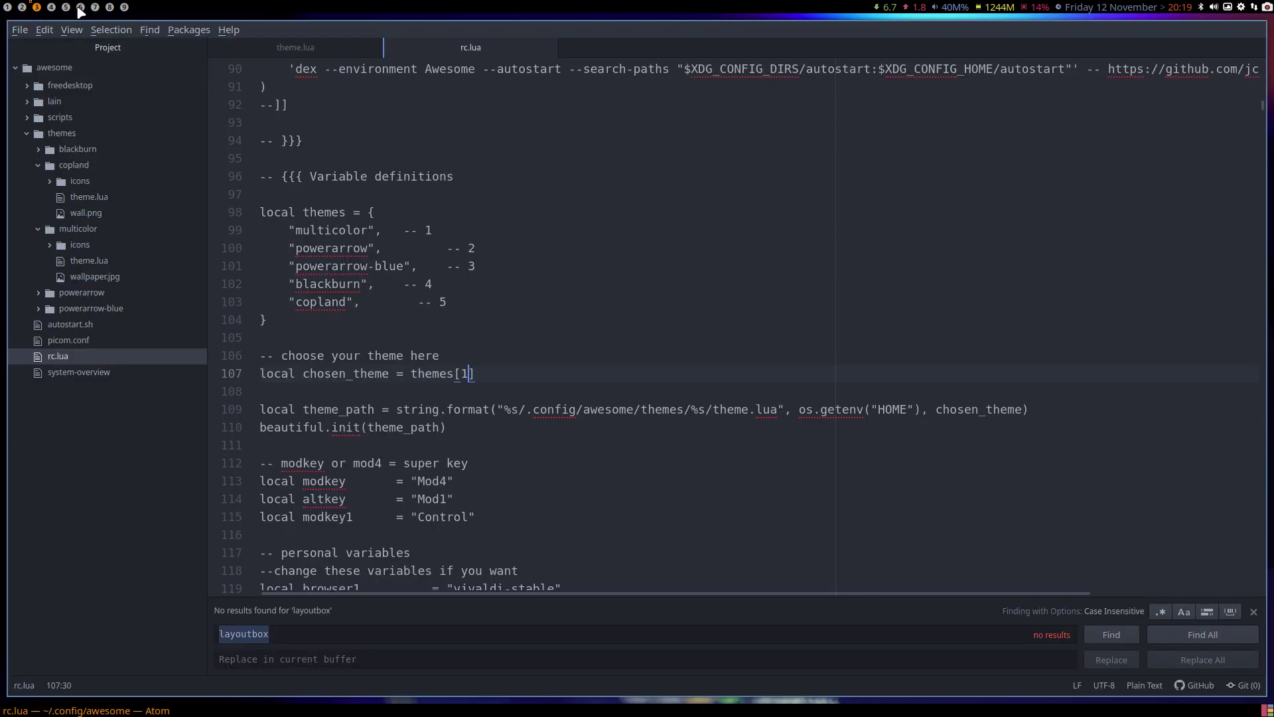
left_click(36, 7)
left_click(36, 7)
Step: Set chosen_theme to themes[4], save rc.lua, restart Awesome with the blackburn theme and return to workspace 3
key("BackSpace")
type("4")
key("ctrl+s")
key("super+shift+r")
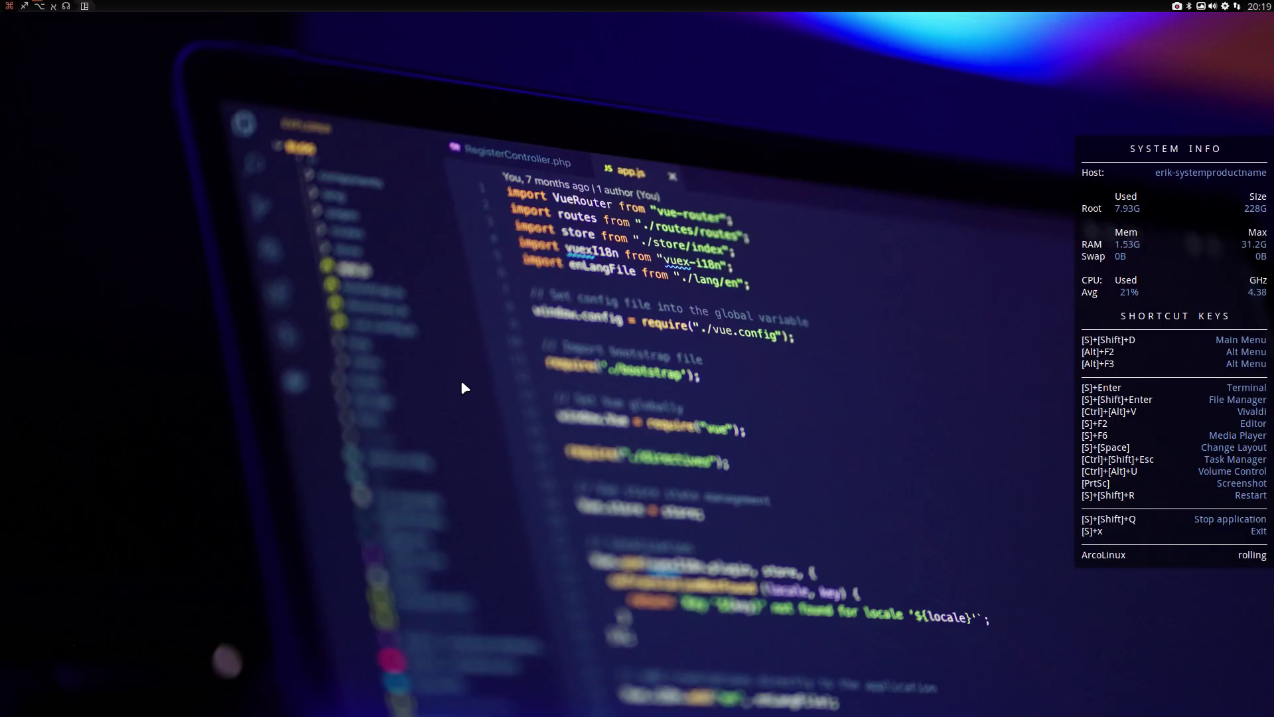
left_click(40, 7)
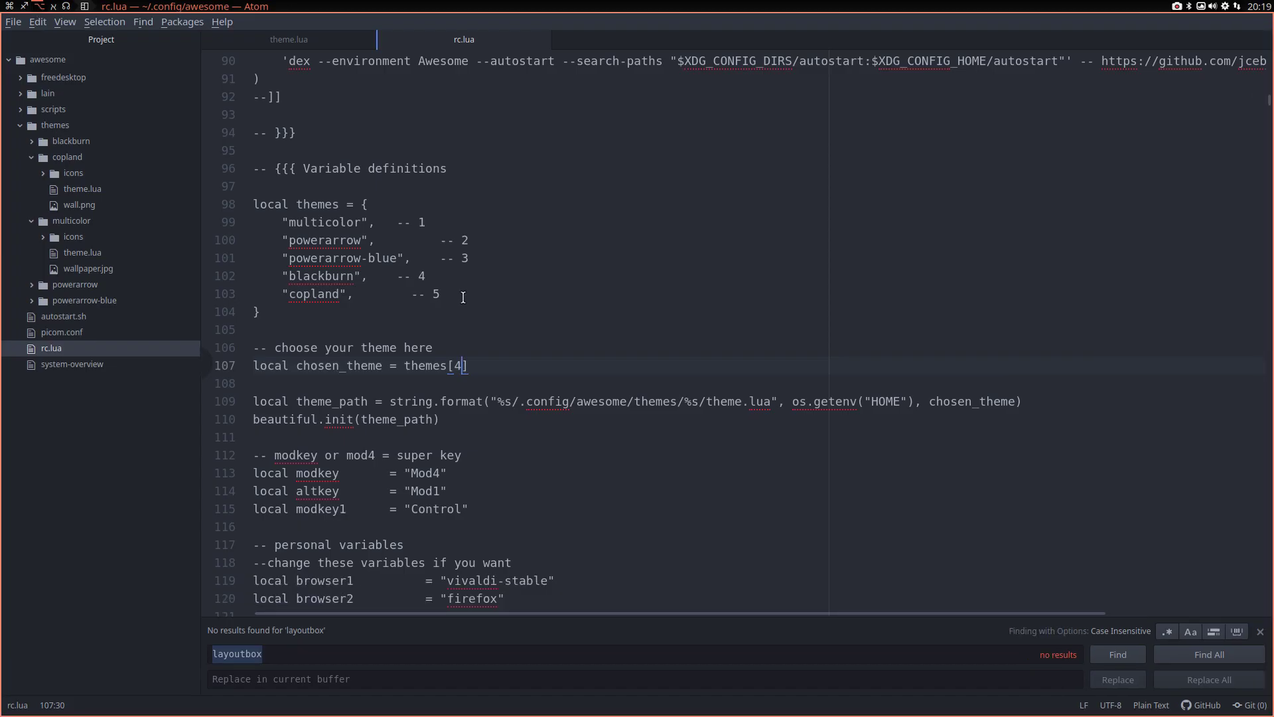
Step: Set chosen_theme to themes[3] in rc.lua, save, restart Awesome with the powerarrow-blue theme and return to workspace 3
key("BackSpace")
type("3")
key("ctrl+s")
key("super+shift+r")
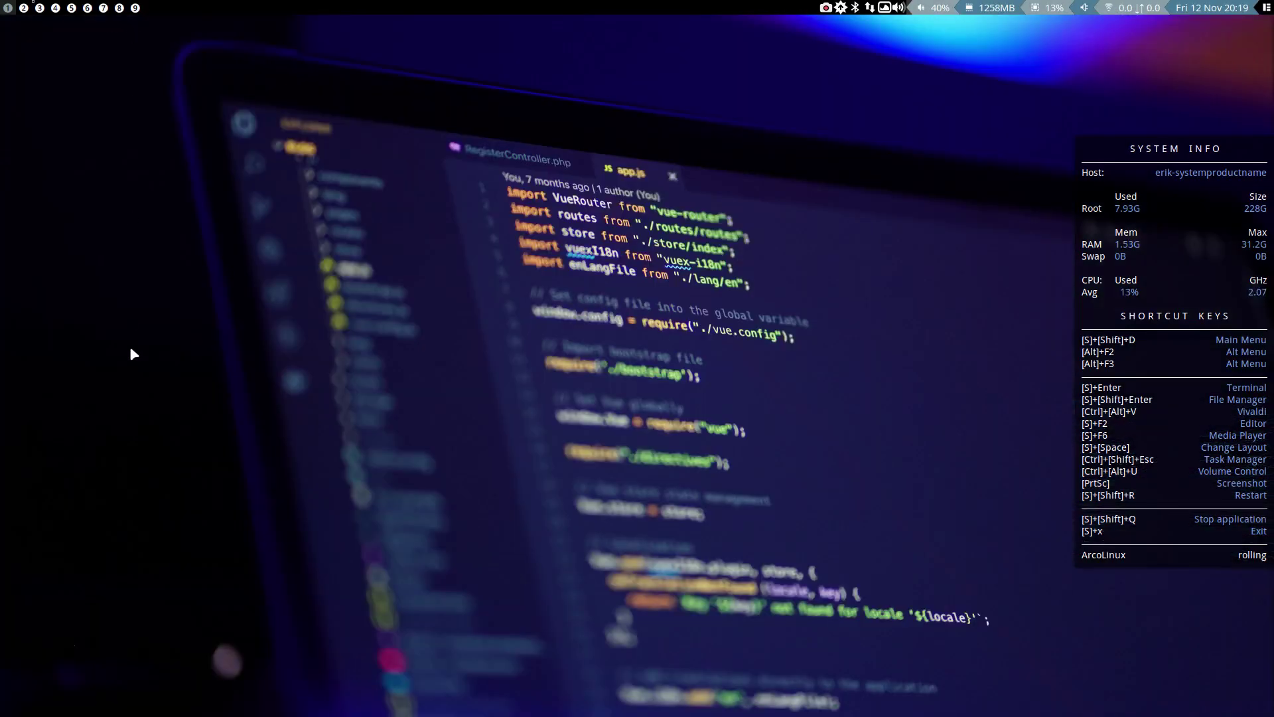
left_click(40, 8)
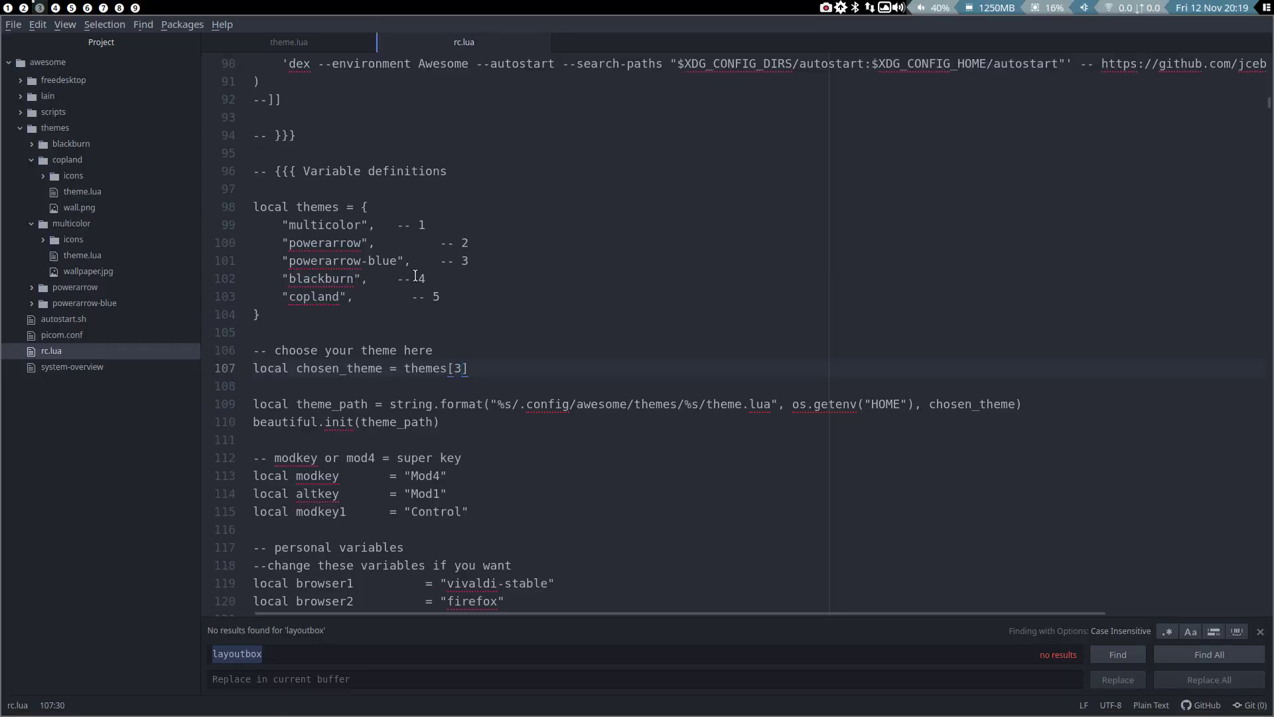
Step: Set chosen_theme to themes[2] in rc.lua, save, restart Awesome with the powerarrow theme and return to workspace 3
key("BackSpace")
type("2")
key("ctrl+s")
key("super+shift+r")
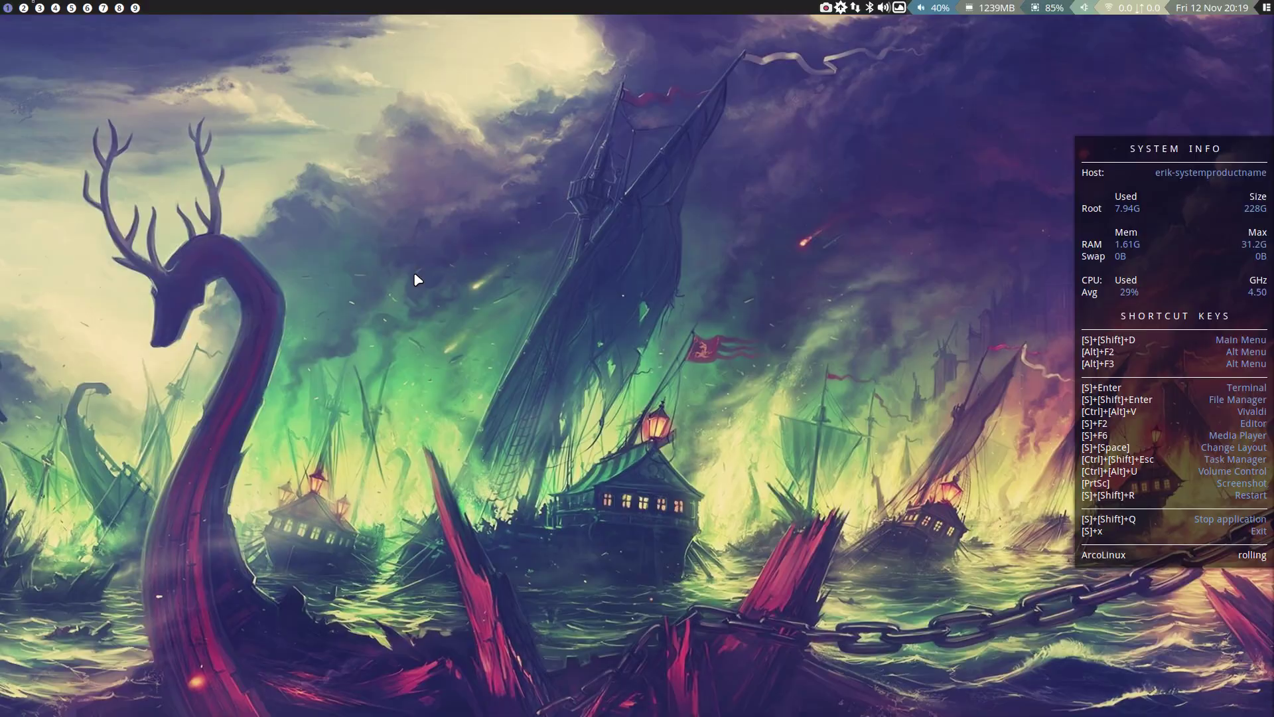
key("super+3")
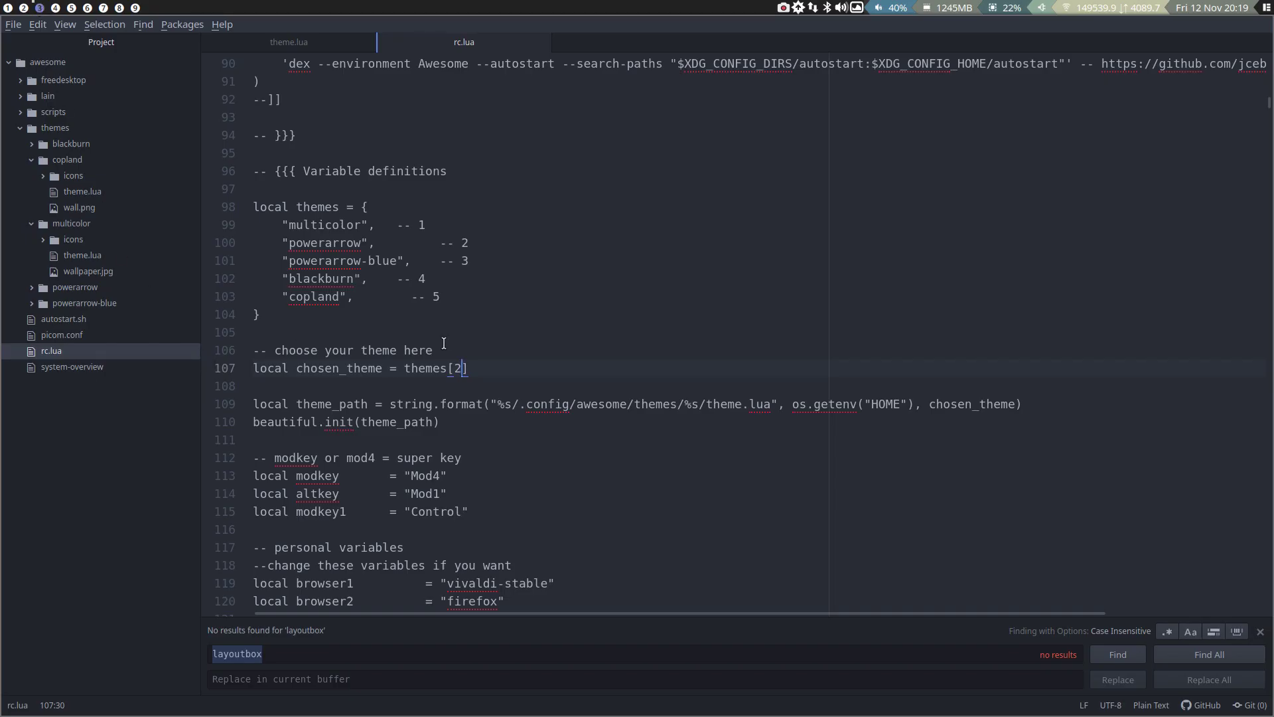
Step: Set chosen_theme to themes[1] in rc.lua, save, restart Awesome with the multicolor theme and return to workspace 3
key("BackSpace")
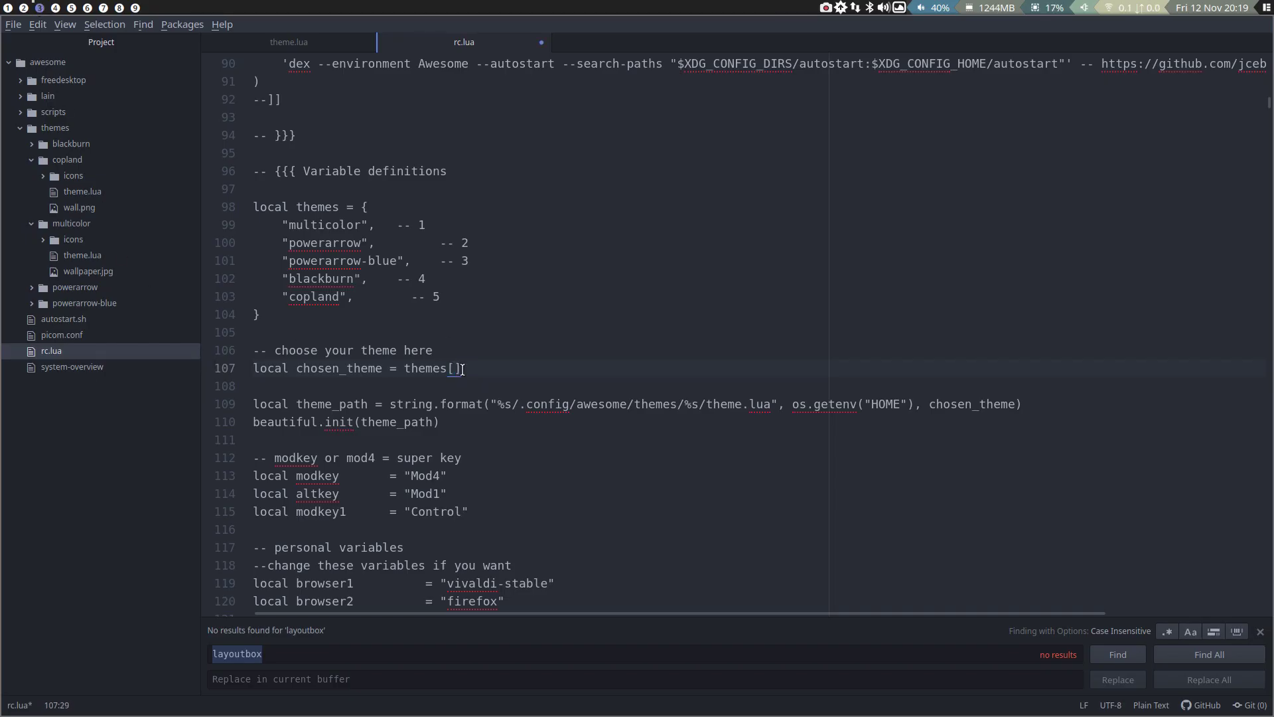
type("1")
key("ctrl+s")
key("super+shift+r")
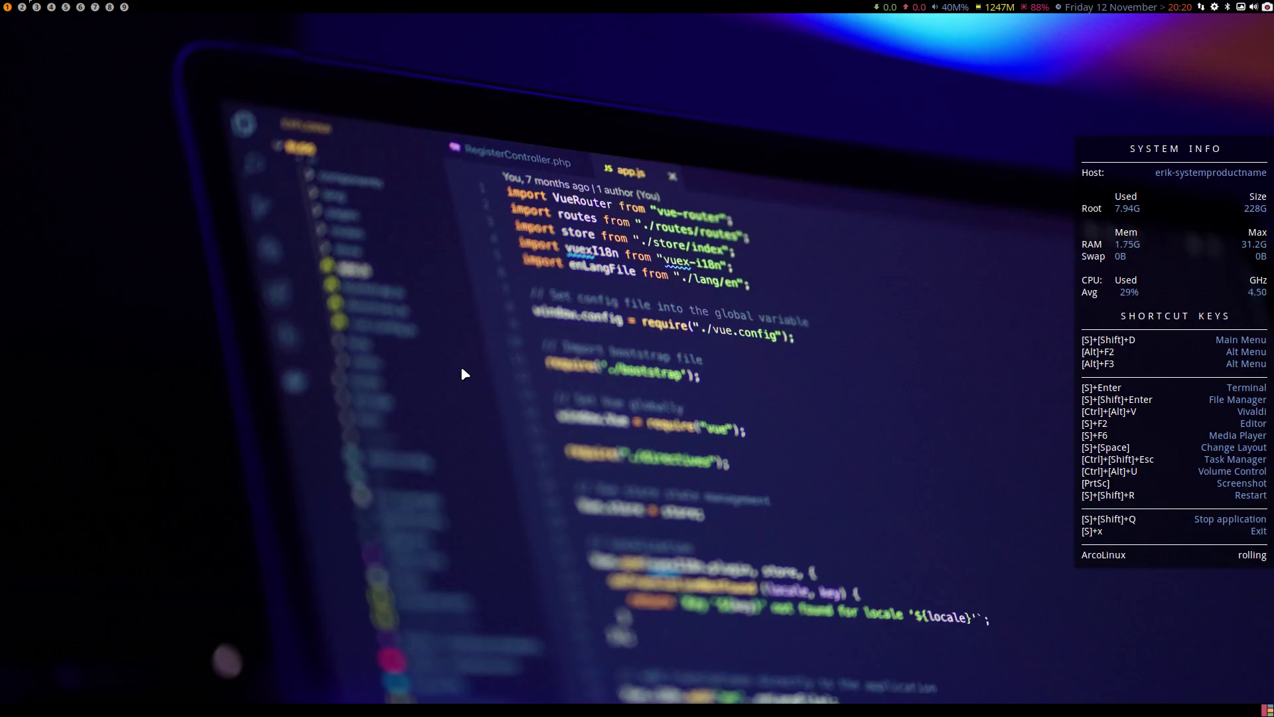
left_click(37, 7)
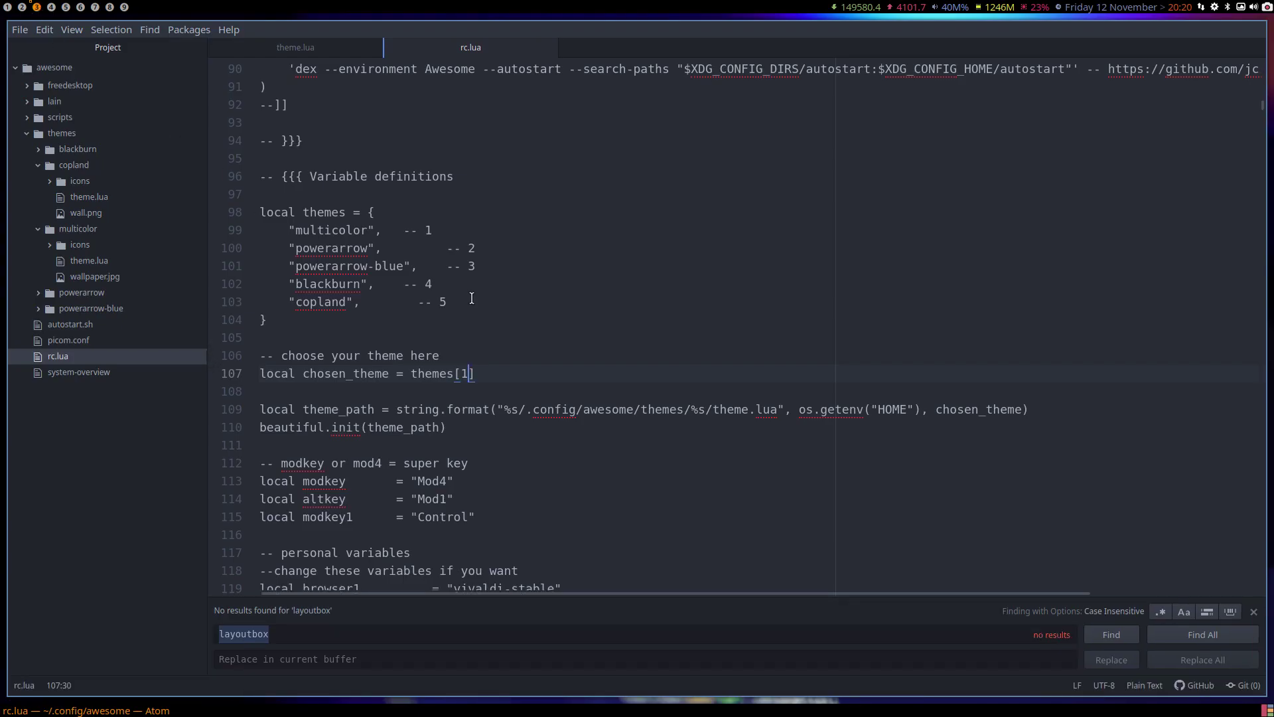
Step: Set chosen_theme to themes[5] in rc.lua, save the file and restart Awesome with the copland theme
key("BackSpace")
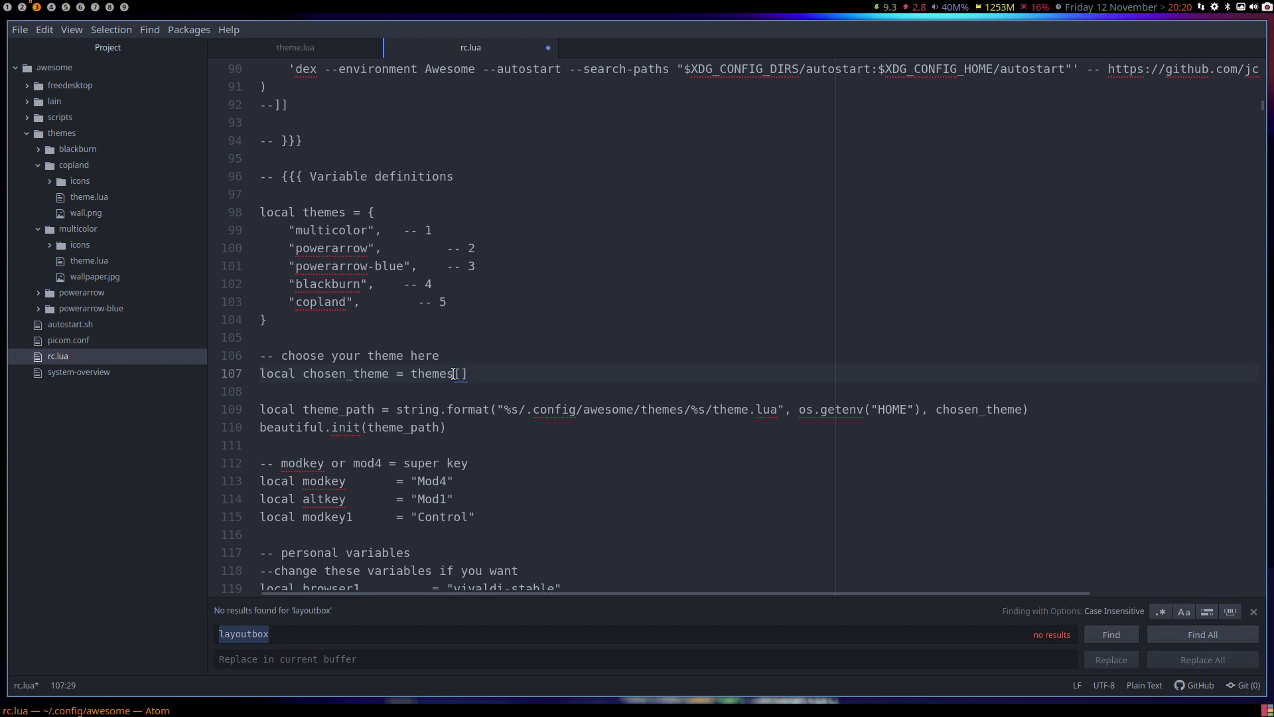
type("5")
key("ctrl+s")
key("super+shift+r")
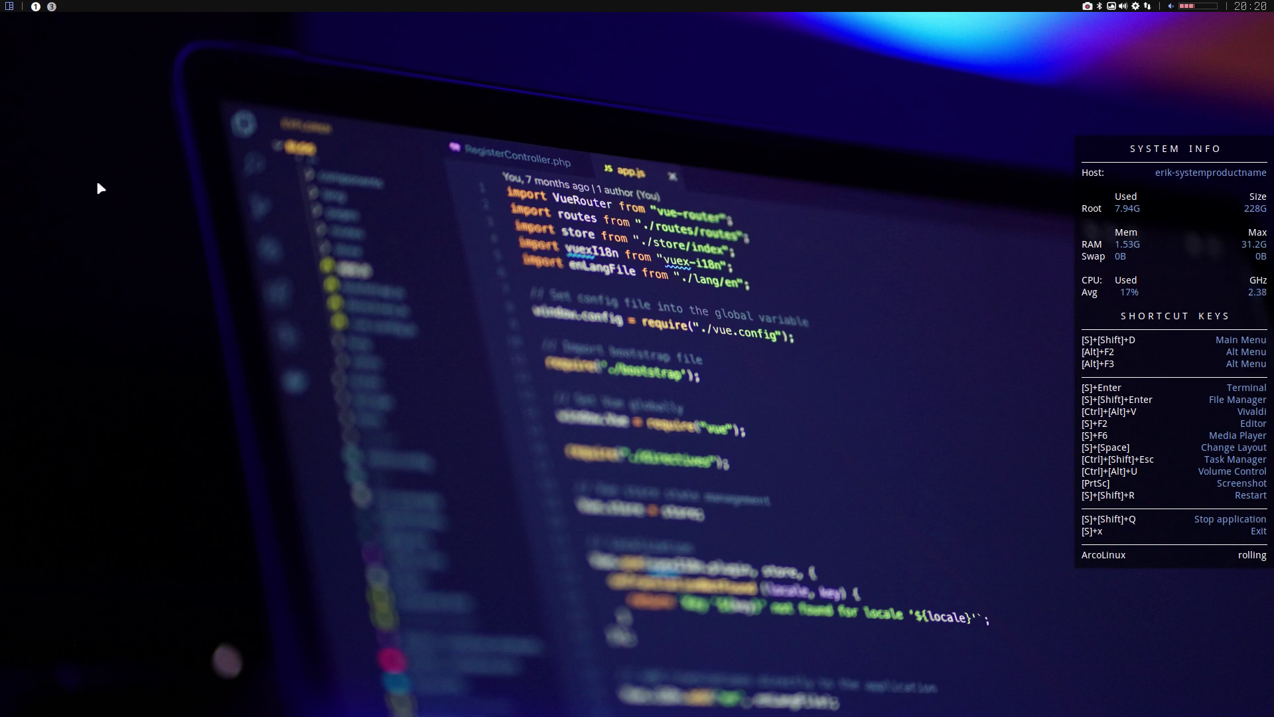
Step: Open a floating terminal on workspace 2, plus a terminal and two file manager windows on workspace 4
key("super+2")
key("super+Return")
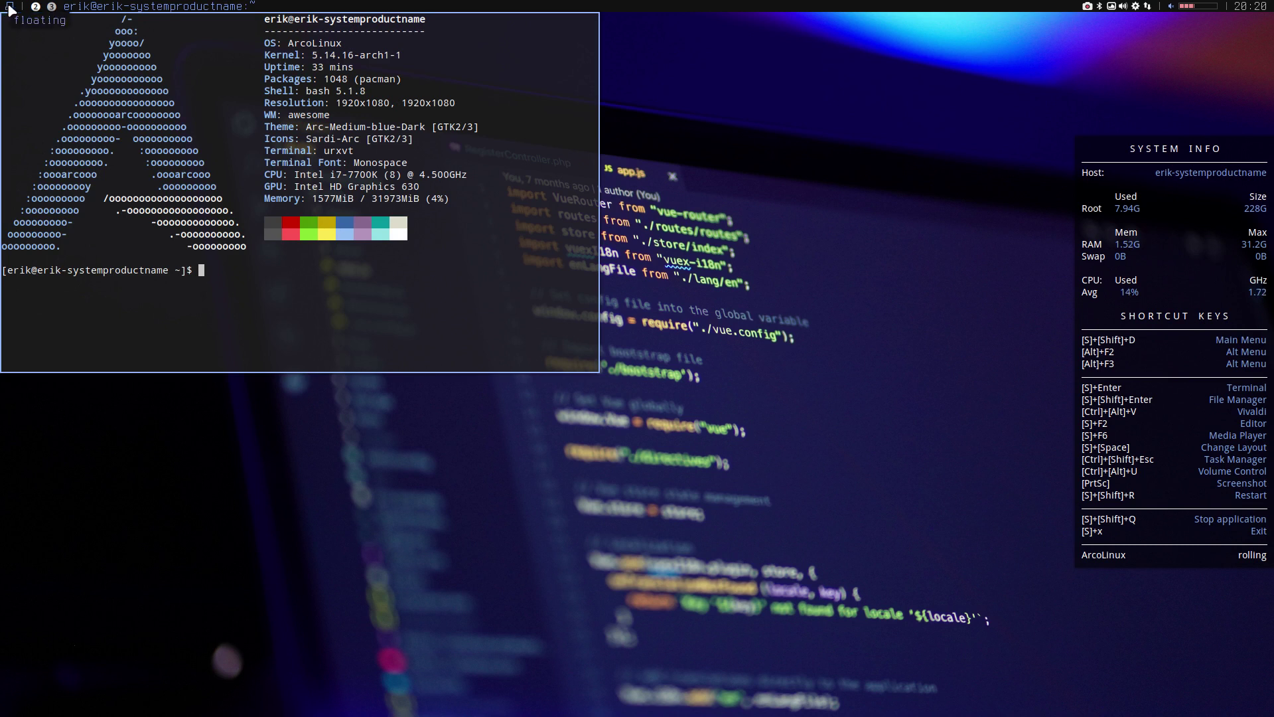
left_click(51, 8)
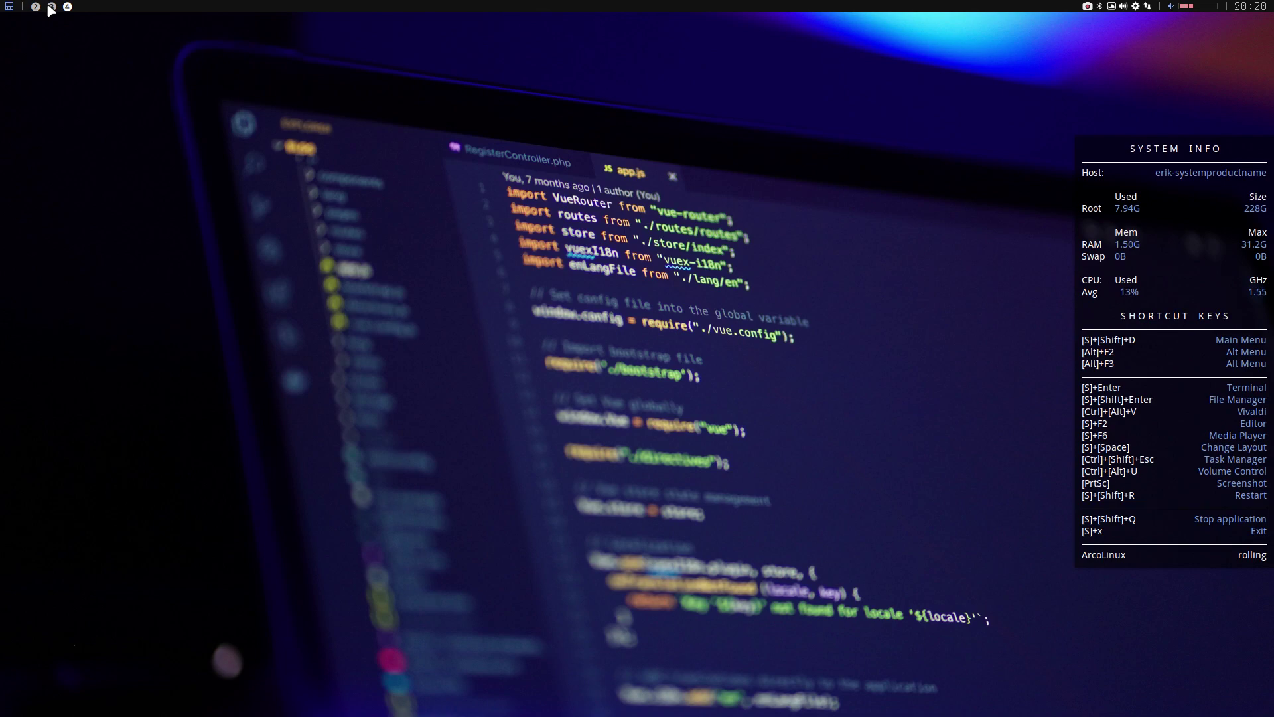
key("super+Return")
key("super+shift+Return")
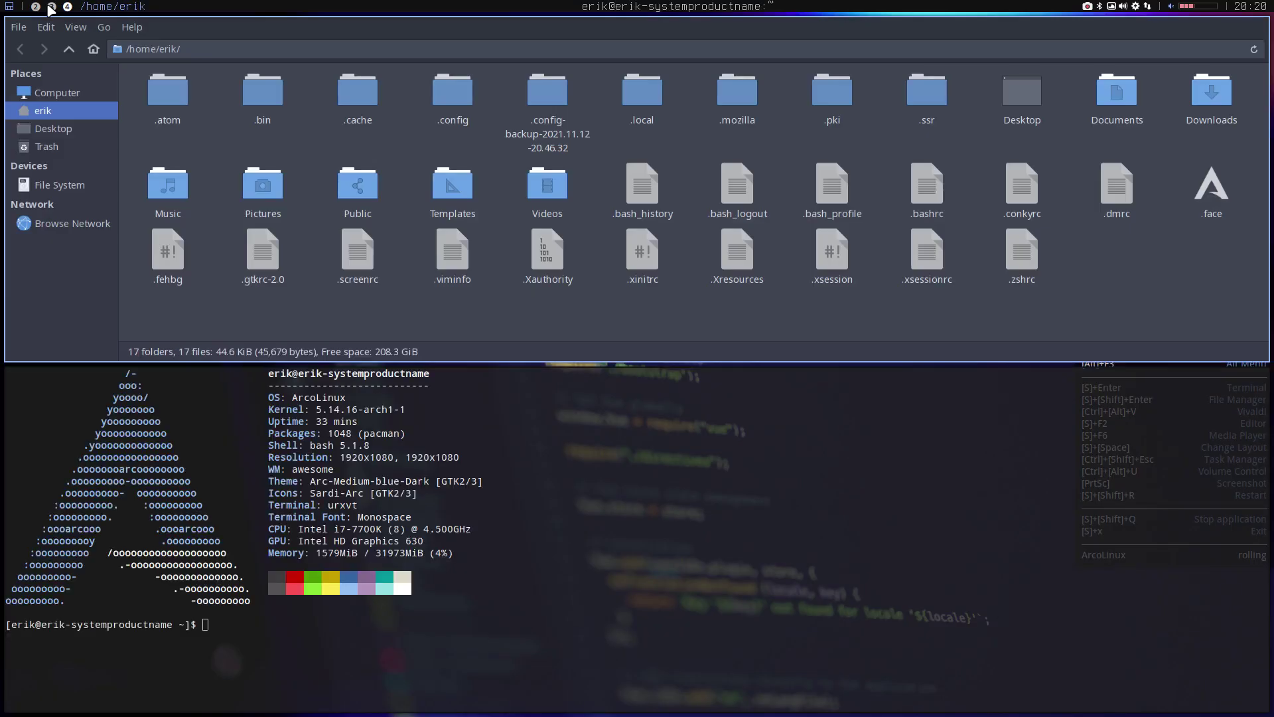
key("super+shift+Return")
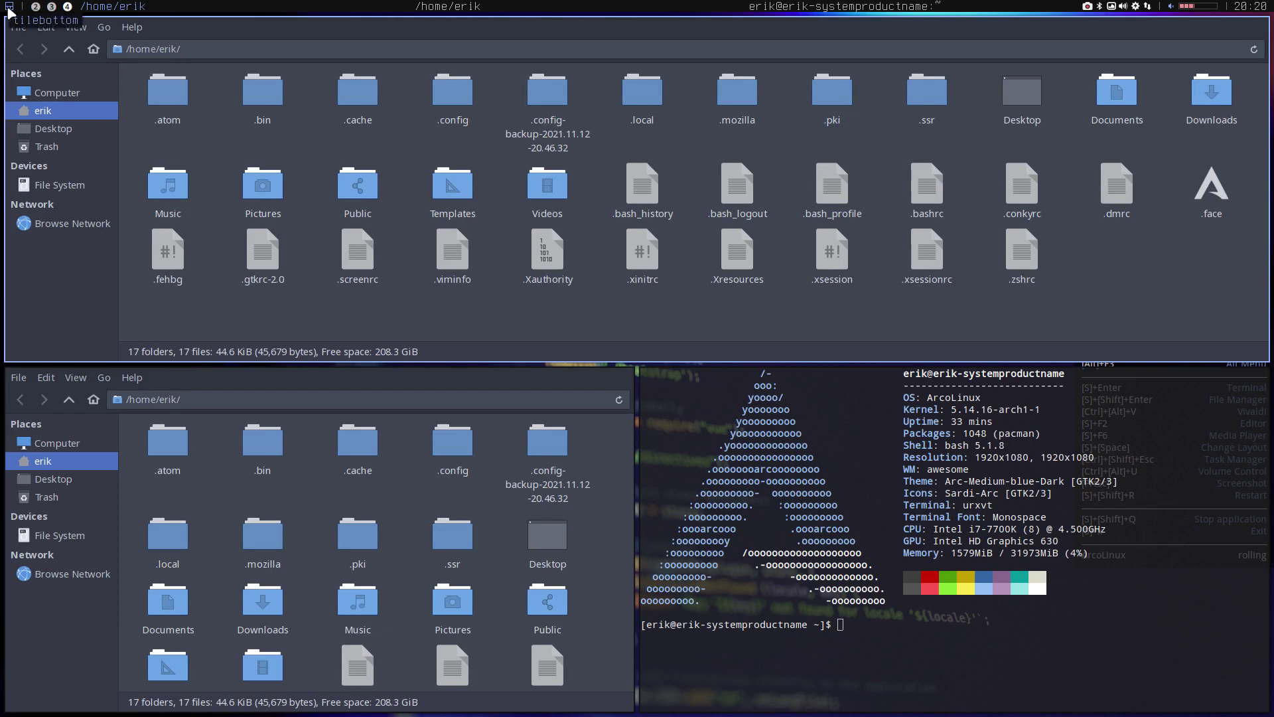
Step: Open four terminals on workspace 5 in the tiletop layout and shift the focus to another terminal
key("super+5")
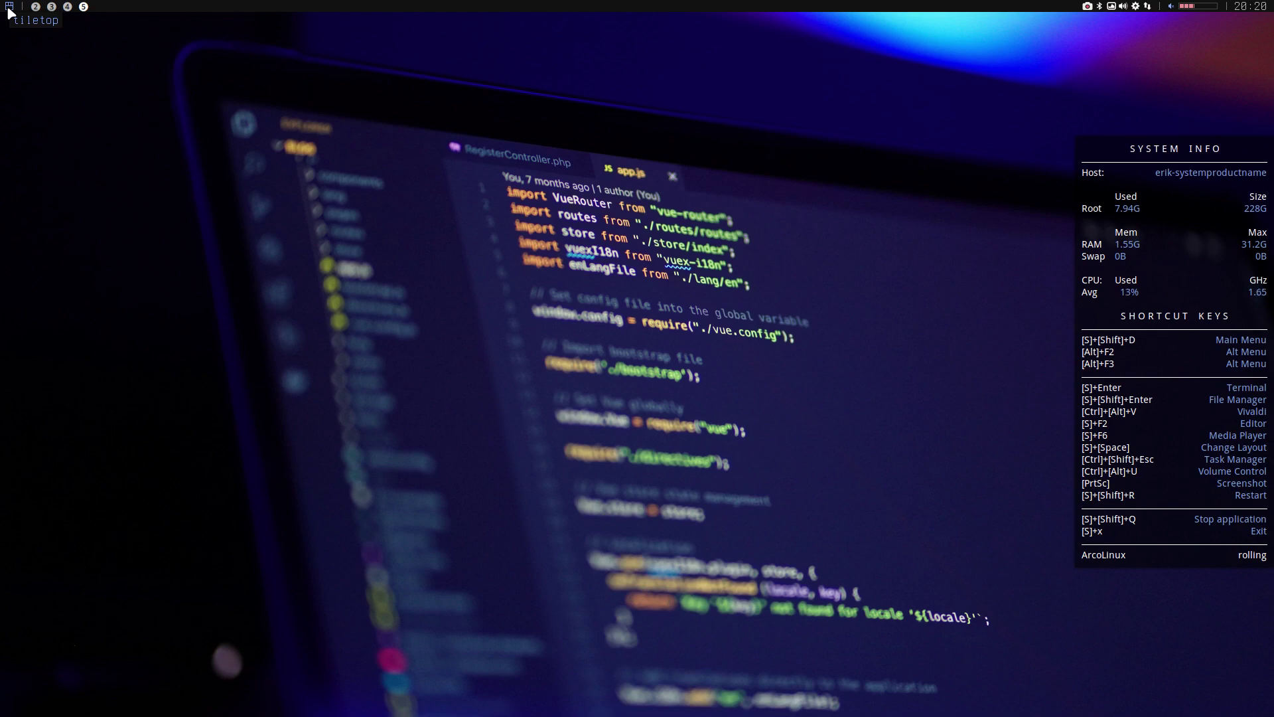
key("super+Return")
key("super+Return")
key("super+Return")
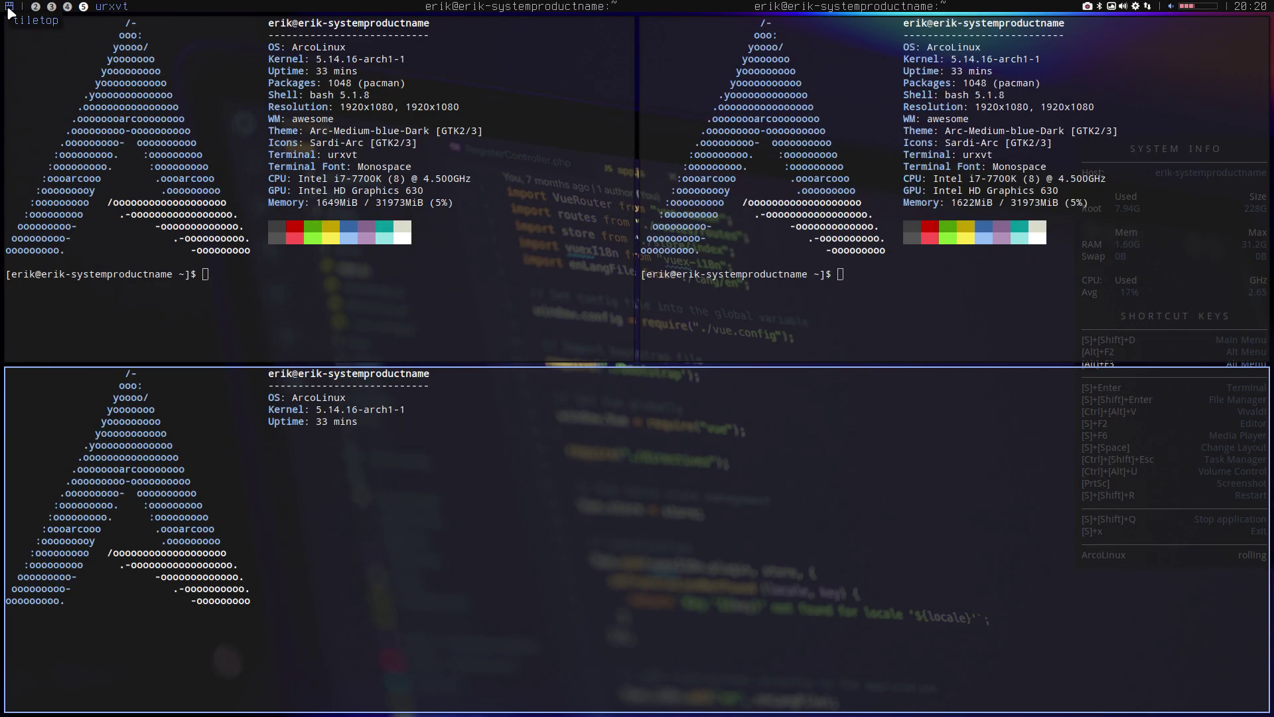
key("super+Return")
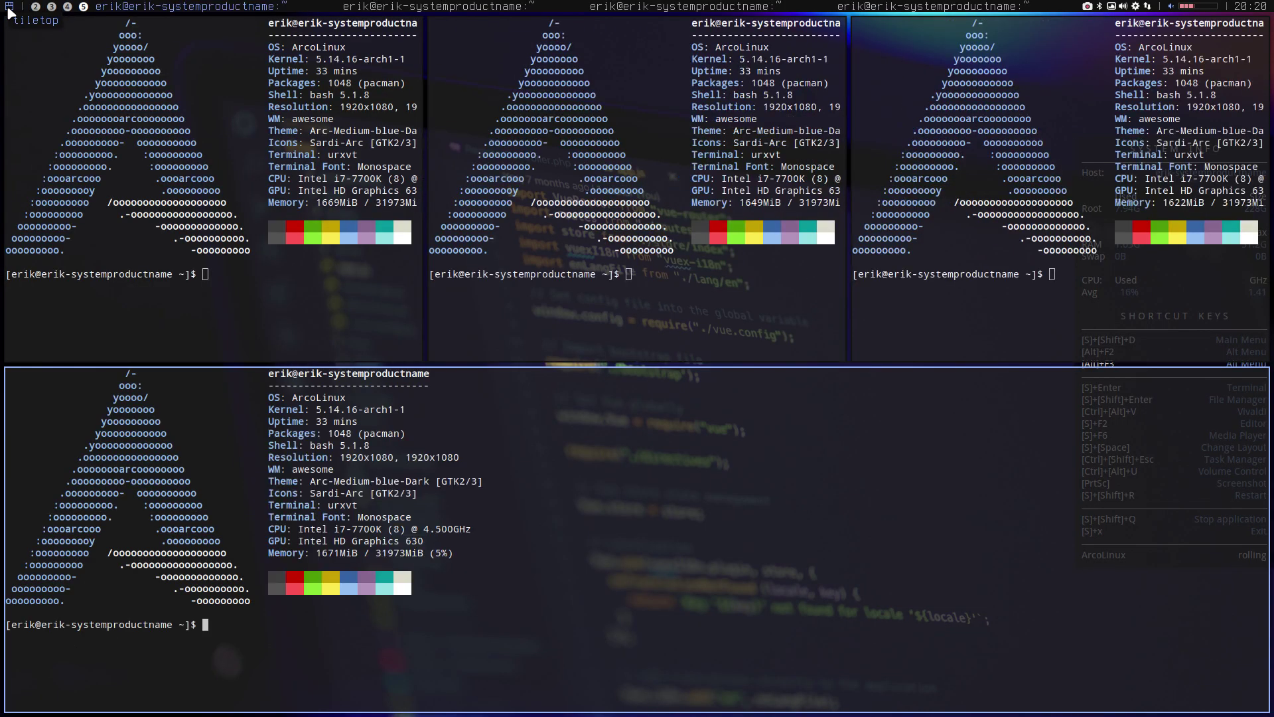
key("super+j")
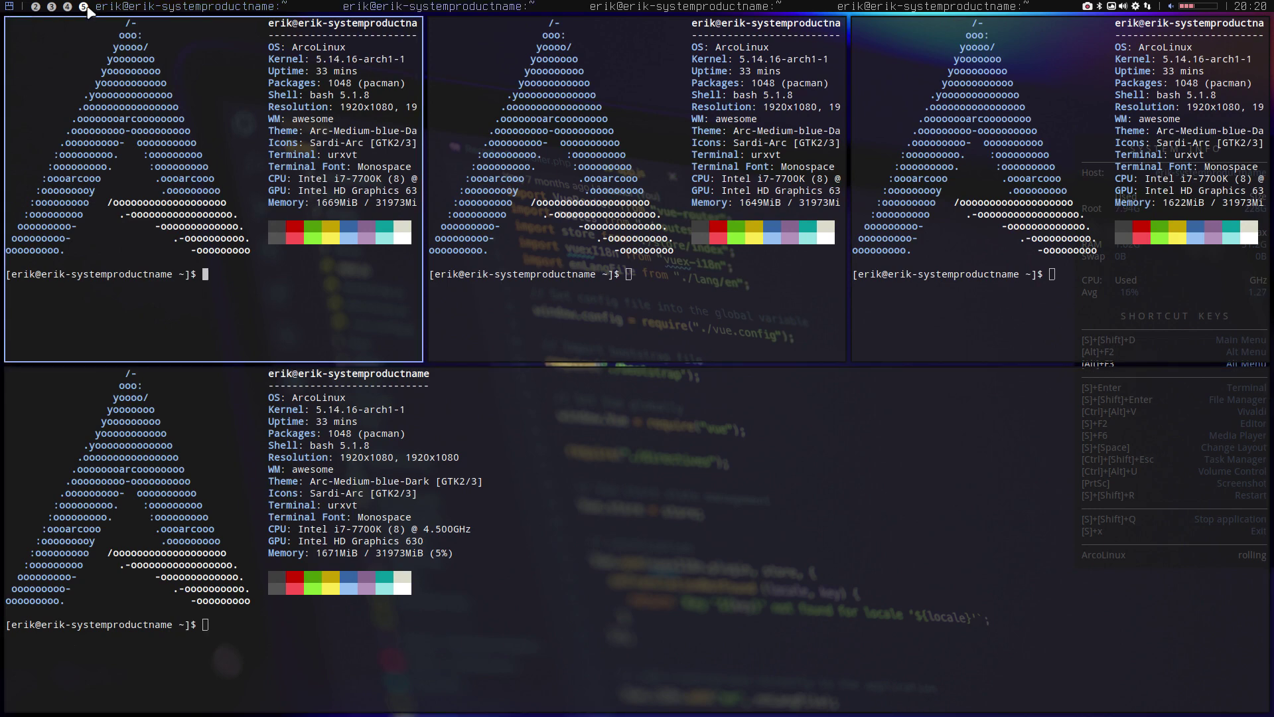
Step: Switch to workspace 6 and open four terminals in its max layout
key("super+6")
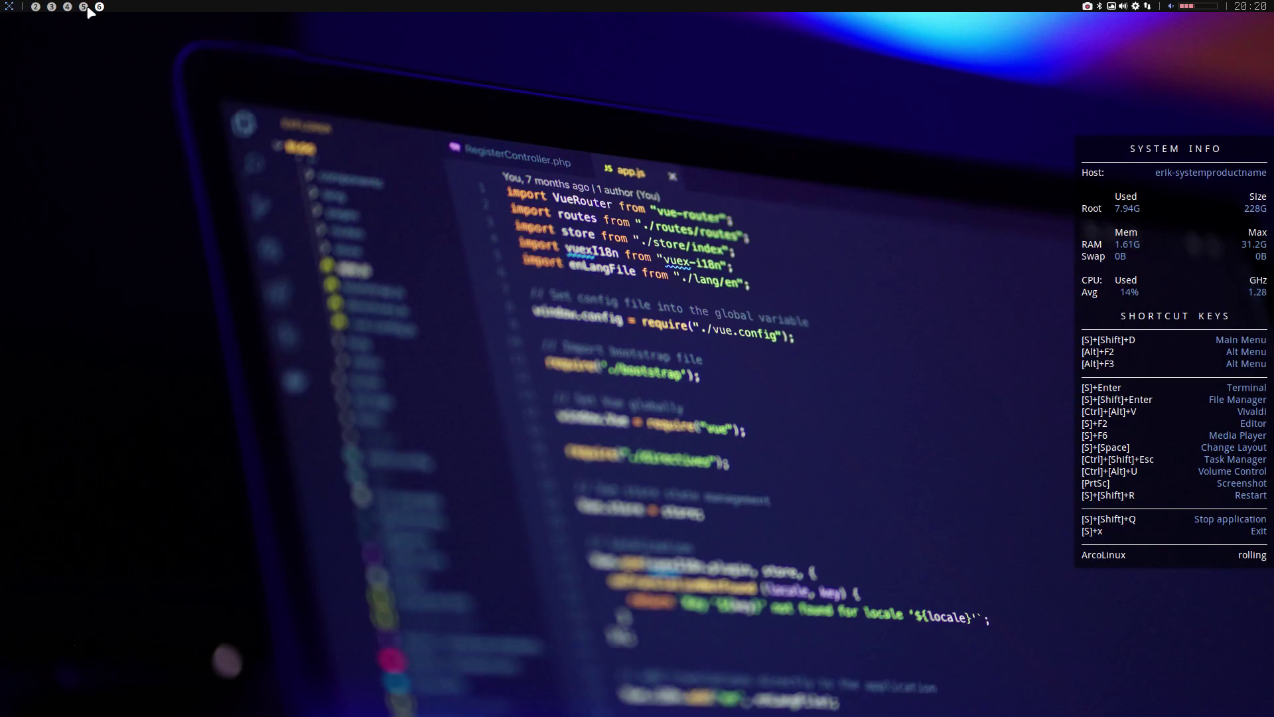
key("super+Return")
key("super+Return")
key("super+Return")
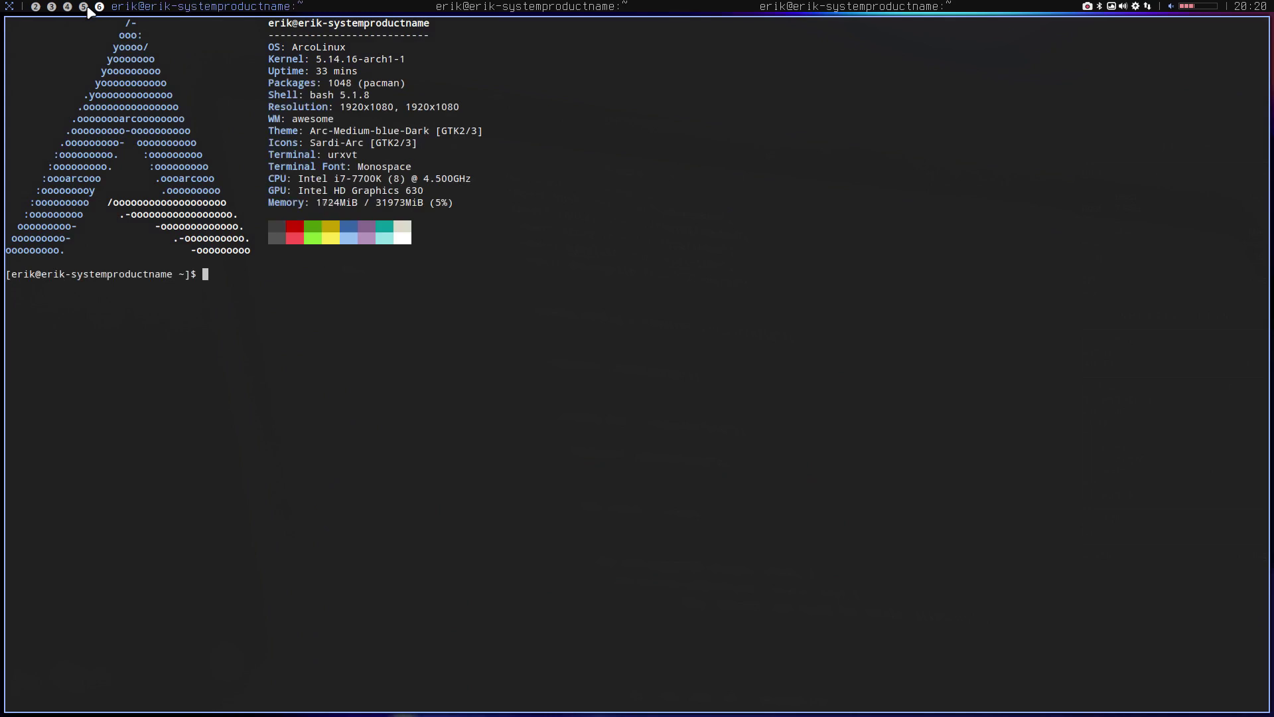
key("super+Return")
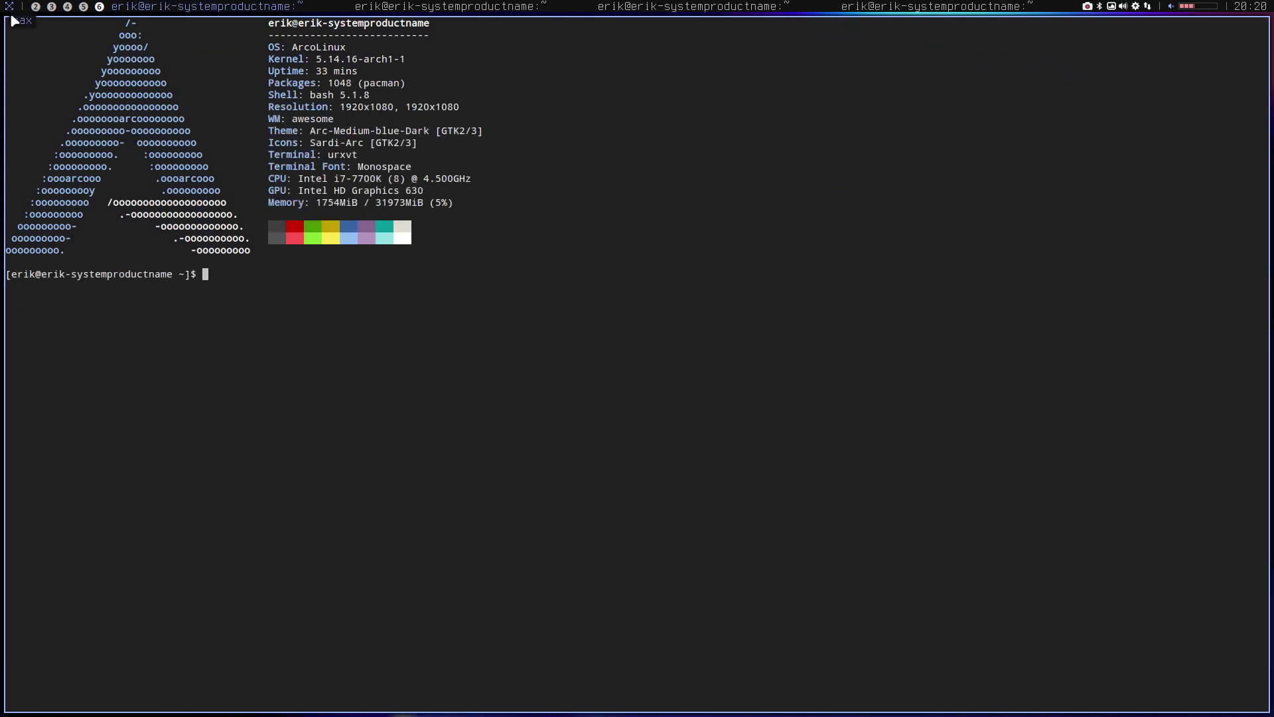
Step: Close all four terminals on workspace 6
key("super+shift+q")
key("super+shift+q")
key("super+shift+q")
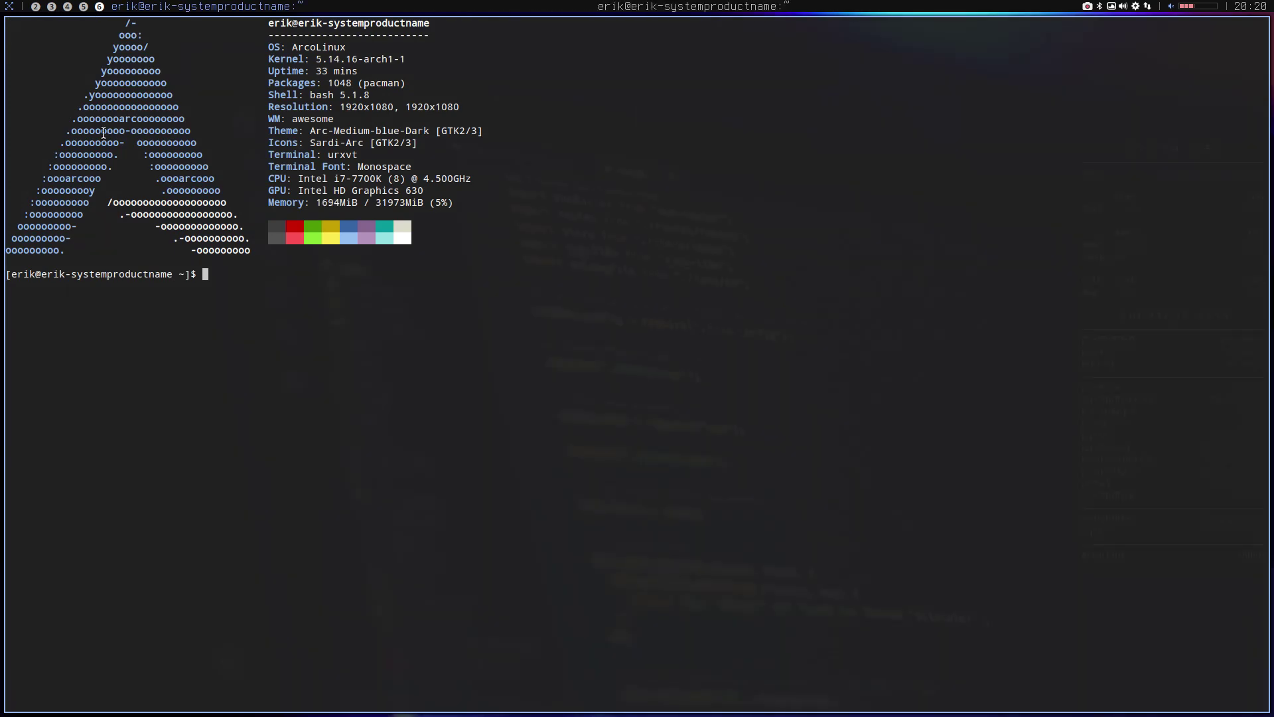
key("super+shift+q")
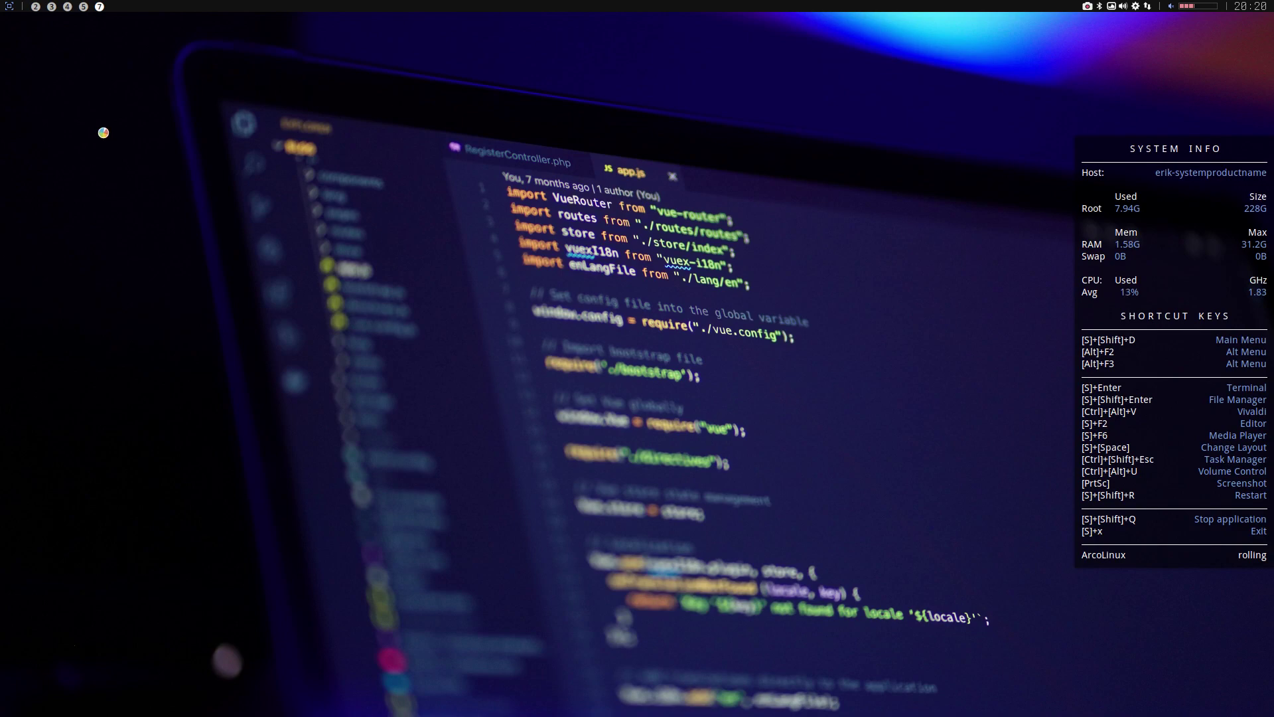
Step: Open one terminal on workspace 7 and four tiled terminals on workspace 8
key("super+Return")
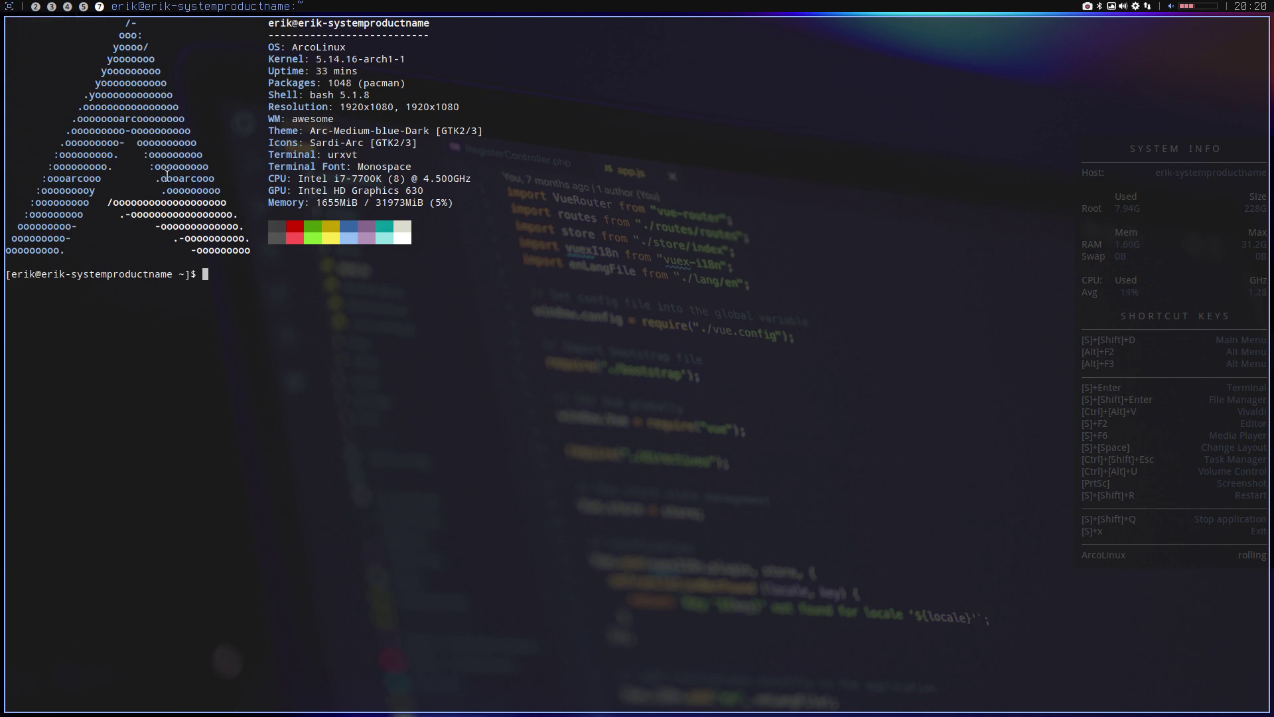
key("super+8")
key("super+Return")
key("super+Return")
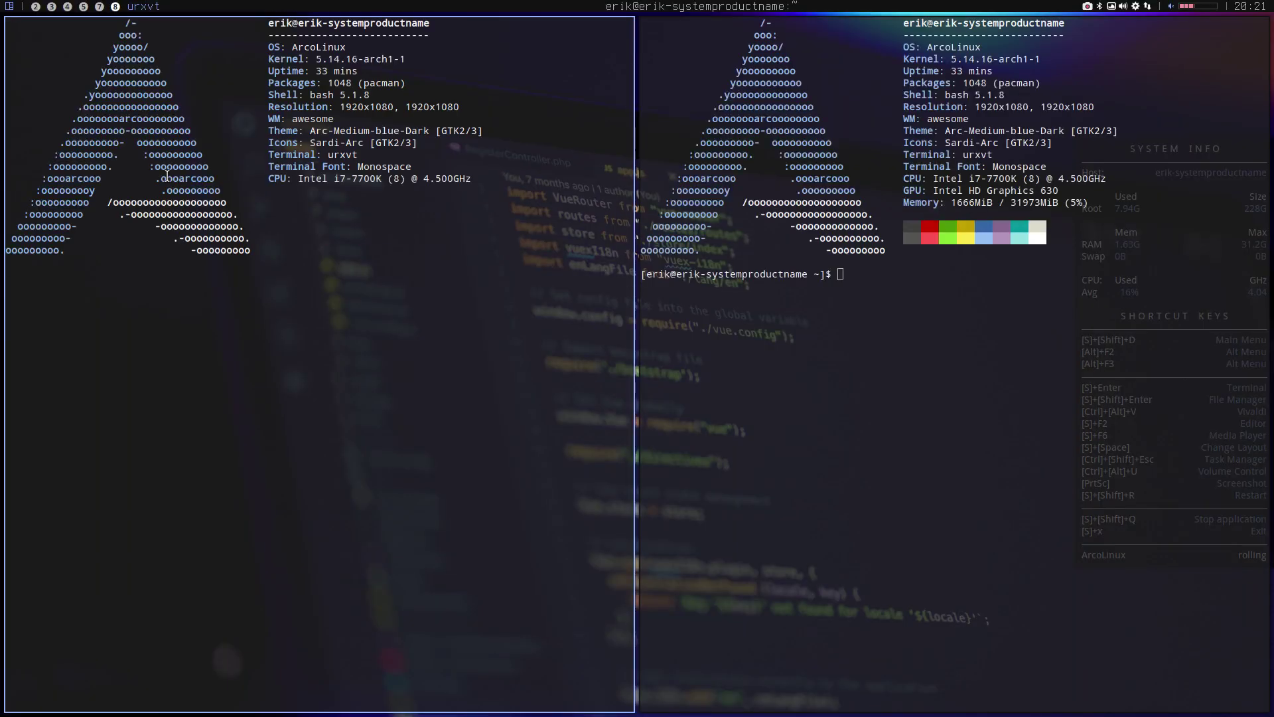
key("super+Return")
key("super+Return")
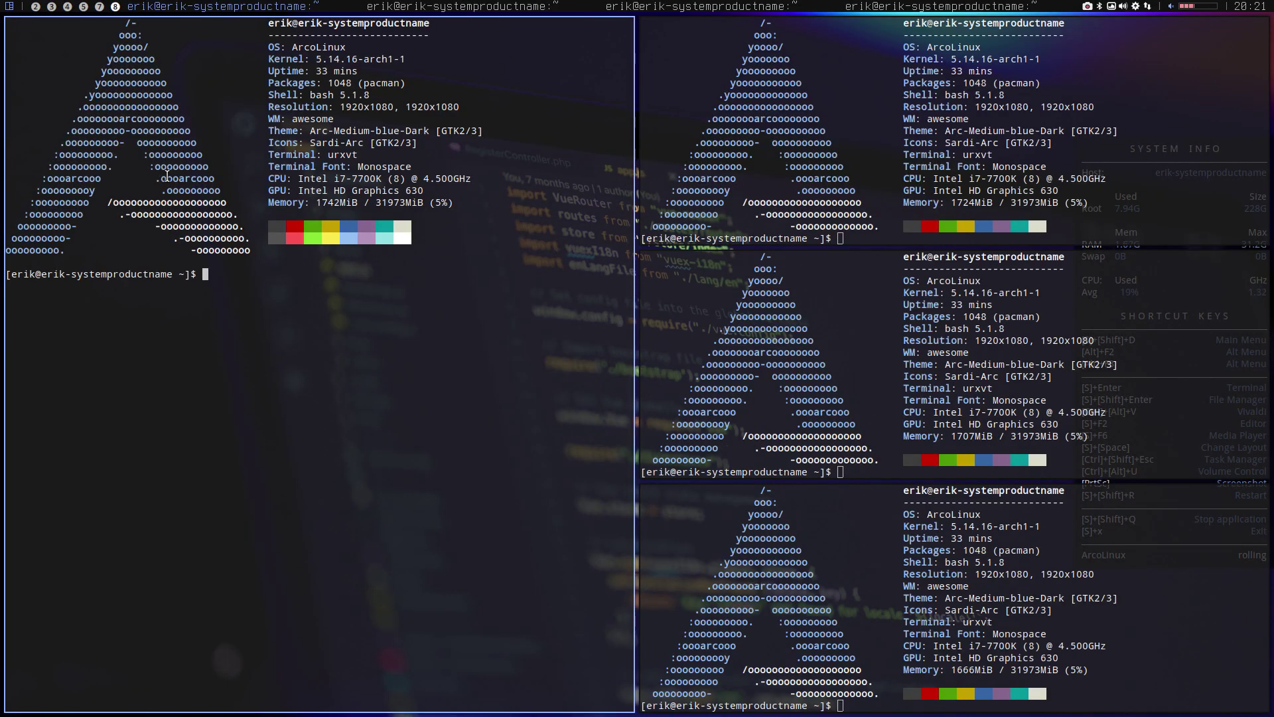
Step: Switch to workspace 9 and open four tiled terminals there
key("super+9")
key("super+Return")
key("super+Return")
key("super+Return")
key("super+Return")
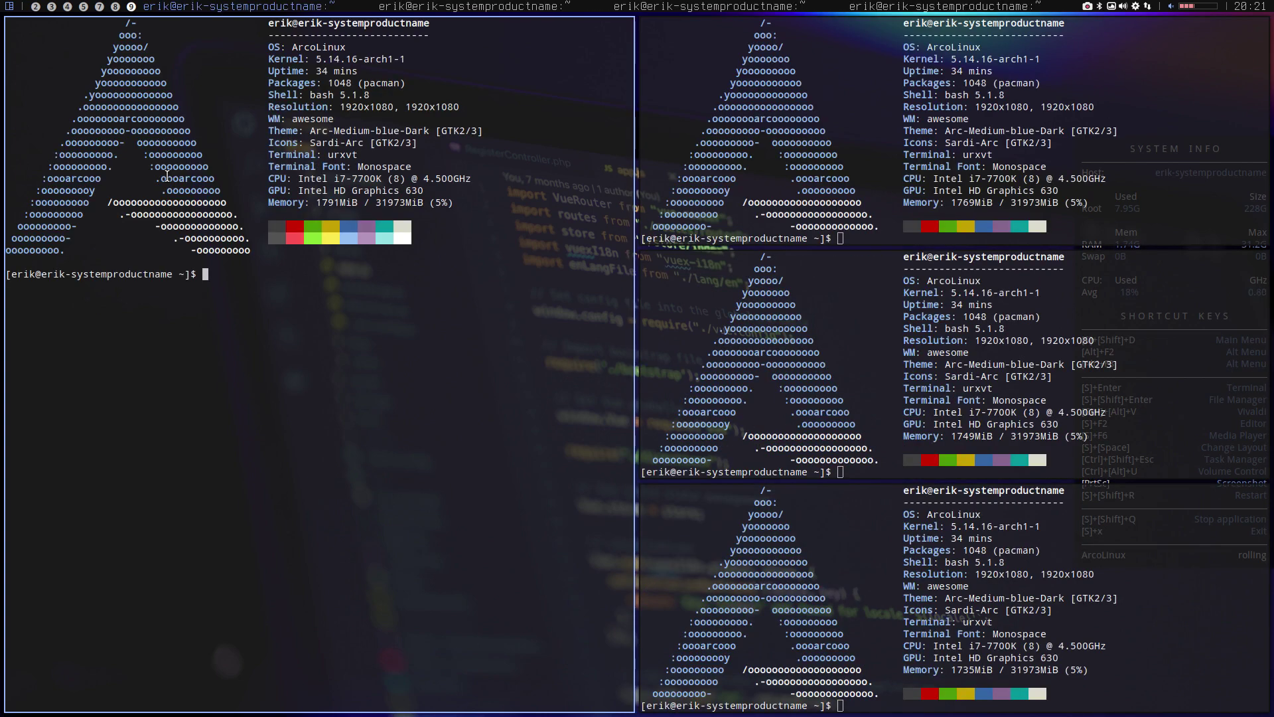
Step: Go to workspace 1 and open four tiled terminals there
type("à")
key("super+1")
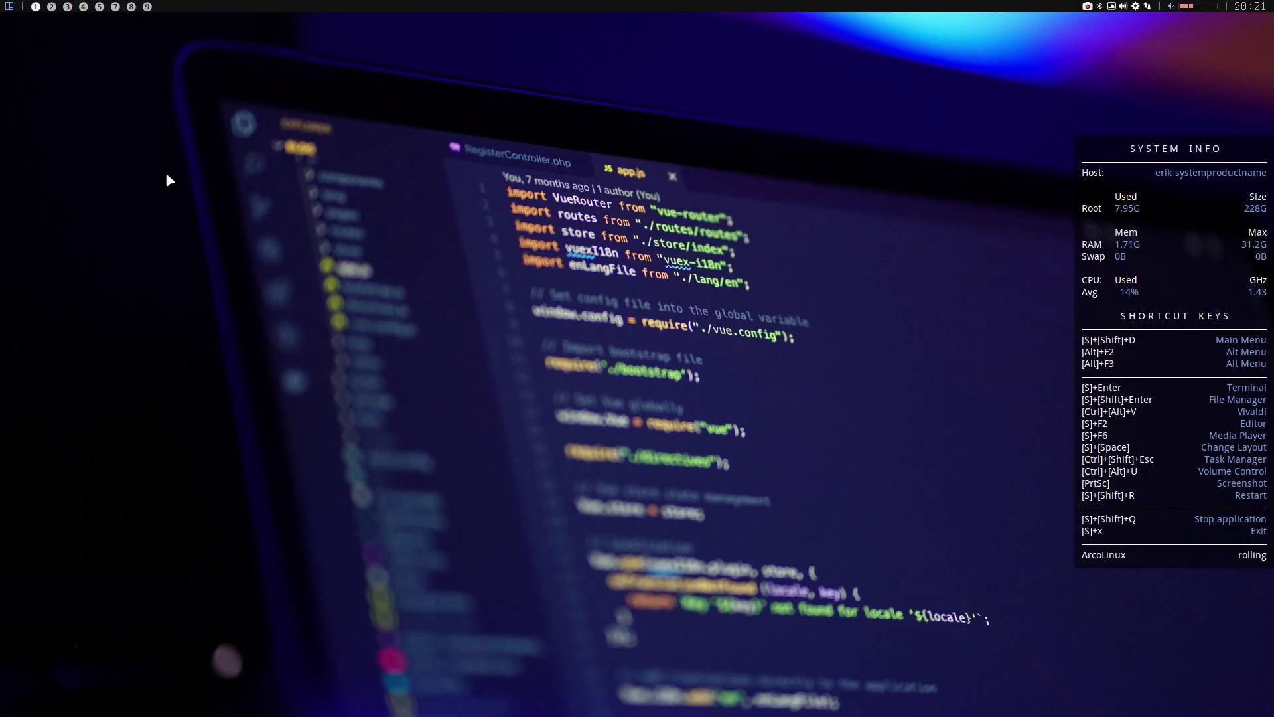
key("super+Return")
key("super+Return")
key("super+Return")
key("super+Return")
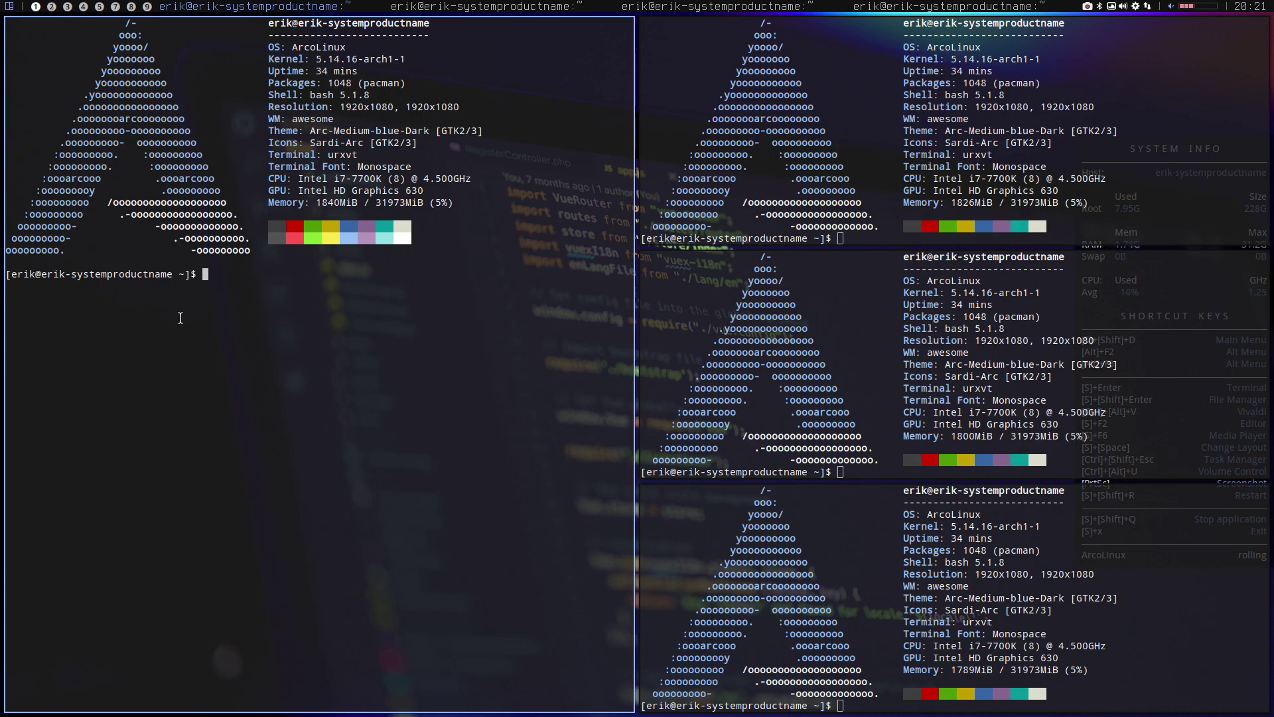
Step: Close all four terminals on workspace 1
key("super+shift+q")
key("super+shift+q")
key("super+shift+q")
key("super+shift+q")
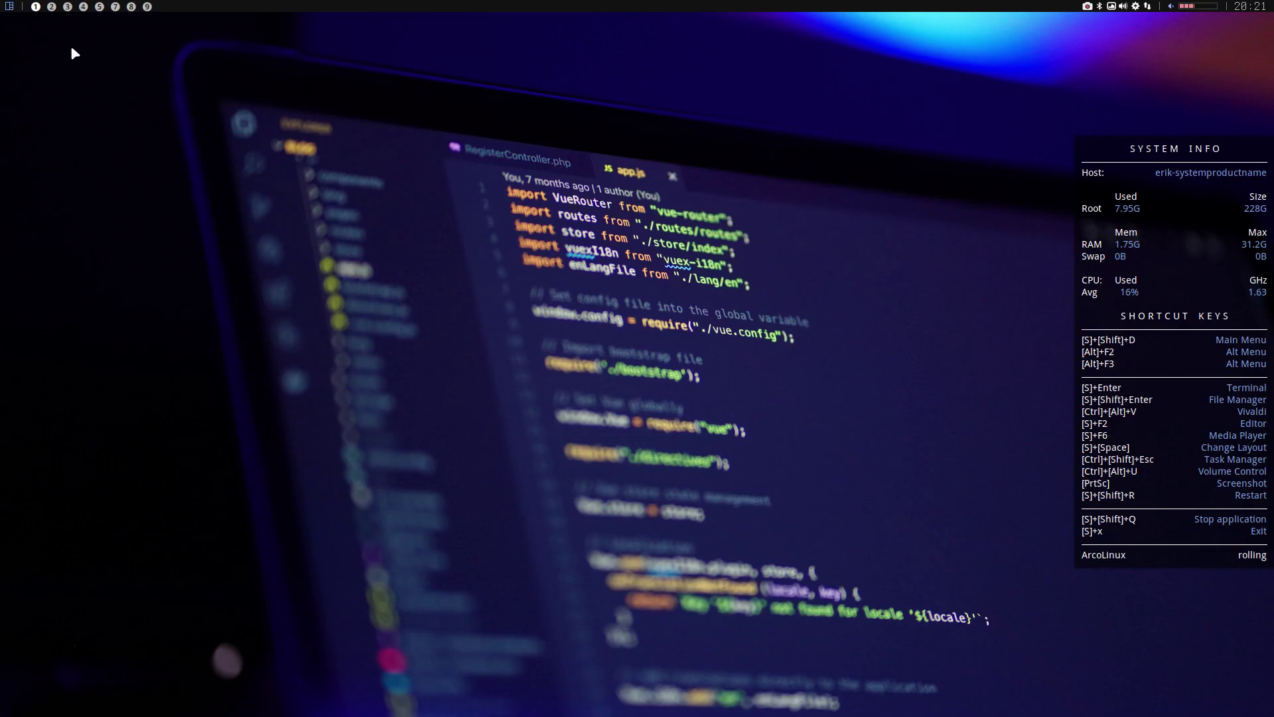
Step: Close the floating terminal on workspace 2 and the Atom editor window on workspace 3
key("super+Return")
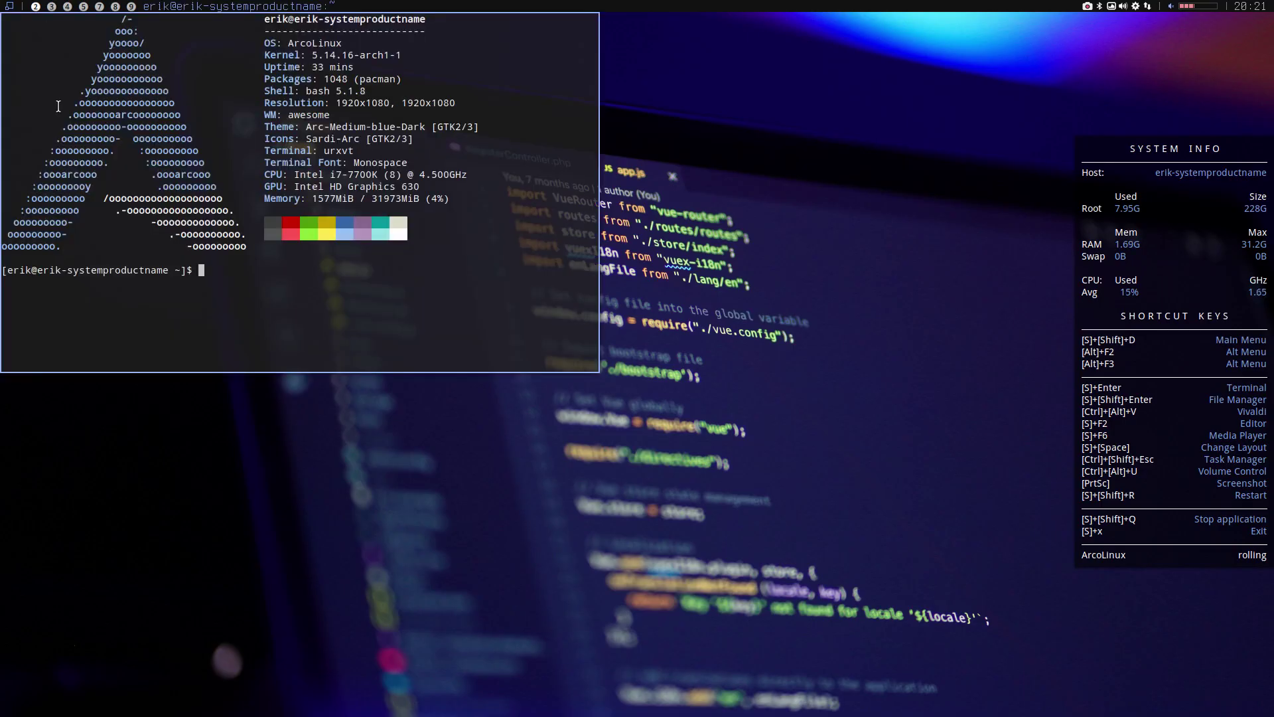
key("super+shift+q")
key("super+2")
key("super+shift+q")
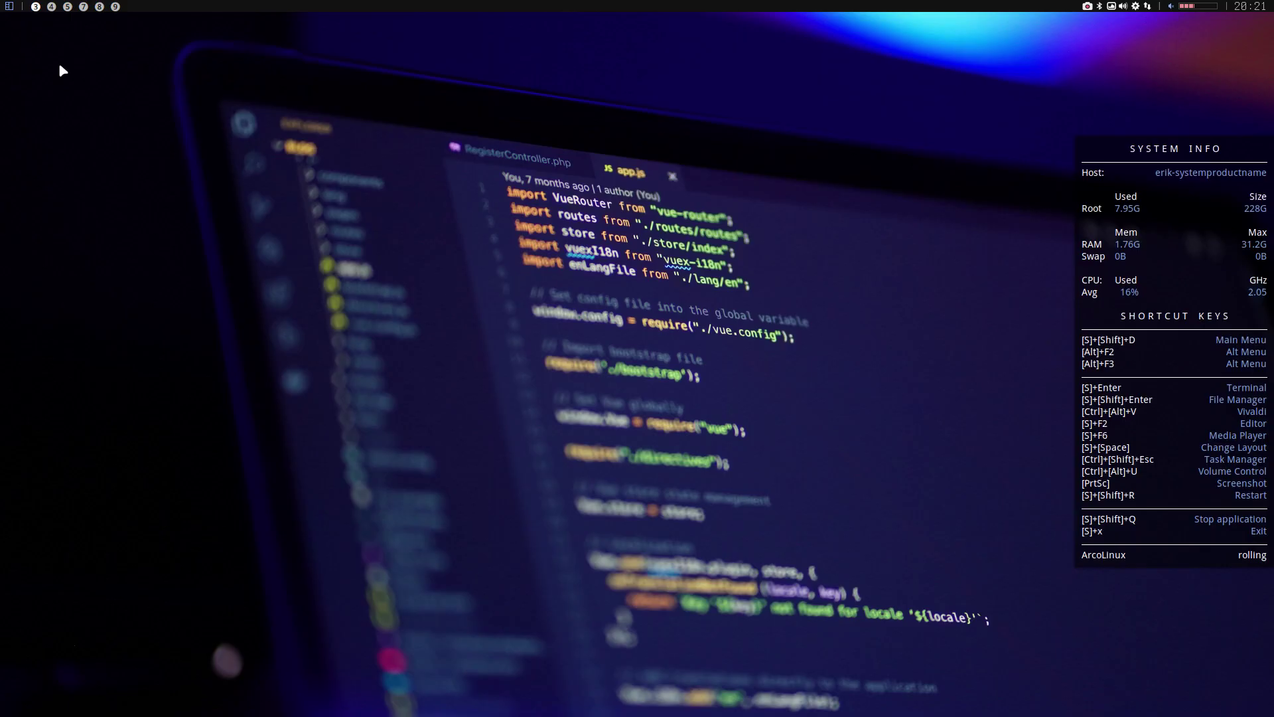
key("super+3")
key("super+shift+q")
key("super+shift+q")
key("super+shift+q")
Step: Close the terminal and both file manager windows on workspace 4
key("super+4")
key("super+shift+q")
key("super+shift+q")
key("super+shift+q")
key("super+shift+q")
Step: Close the terminals on workspaces 5 and 7
key("super+5")
key("super+shift+q")
key("super+7")
key("super+shift+q")
Step: Close all the terminals on workspace 8 and go back to workspace 1
key("super+8")
key("super+shift+q")
key("super+shift+q")
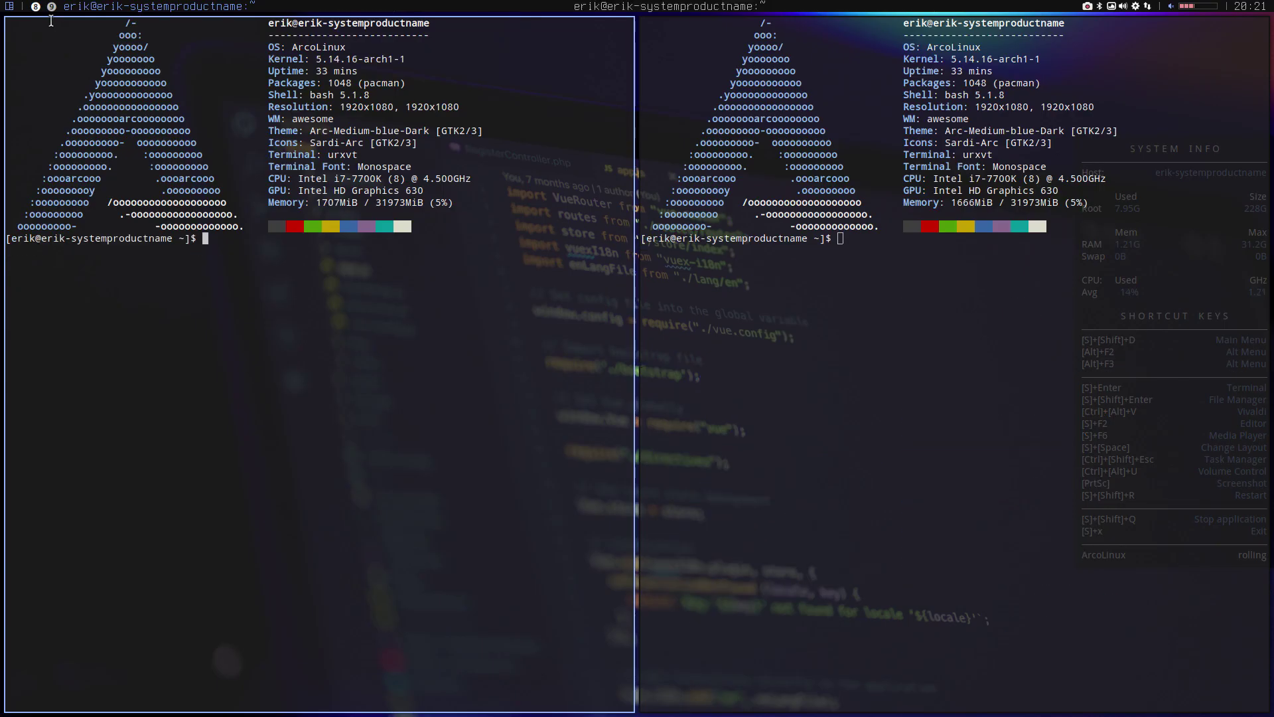
key("super+9")
type("à")
key("super+8")
key("super+shift+q")
key("super+shift+q")
key("super+shift+q")
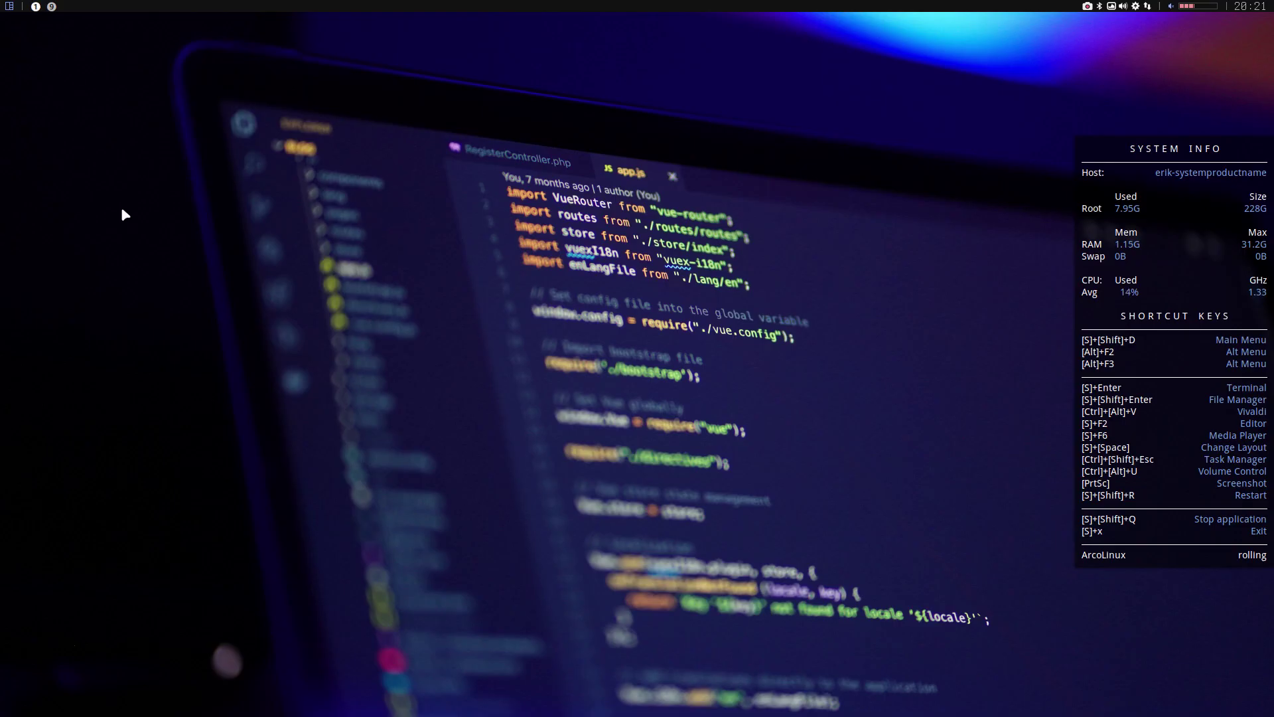
Step: Open two terminals side by side on workspace 1
key("super+Return")
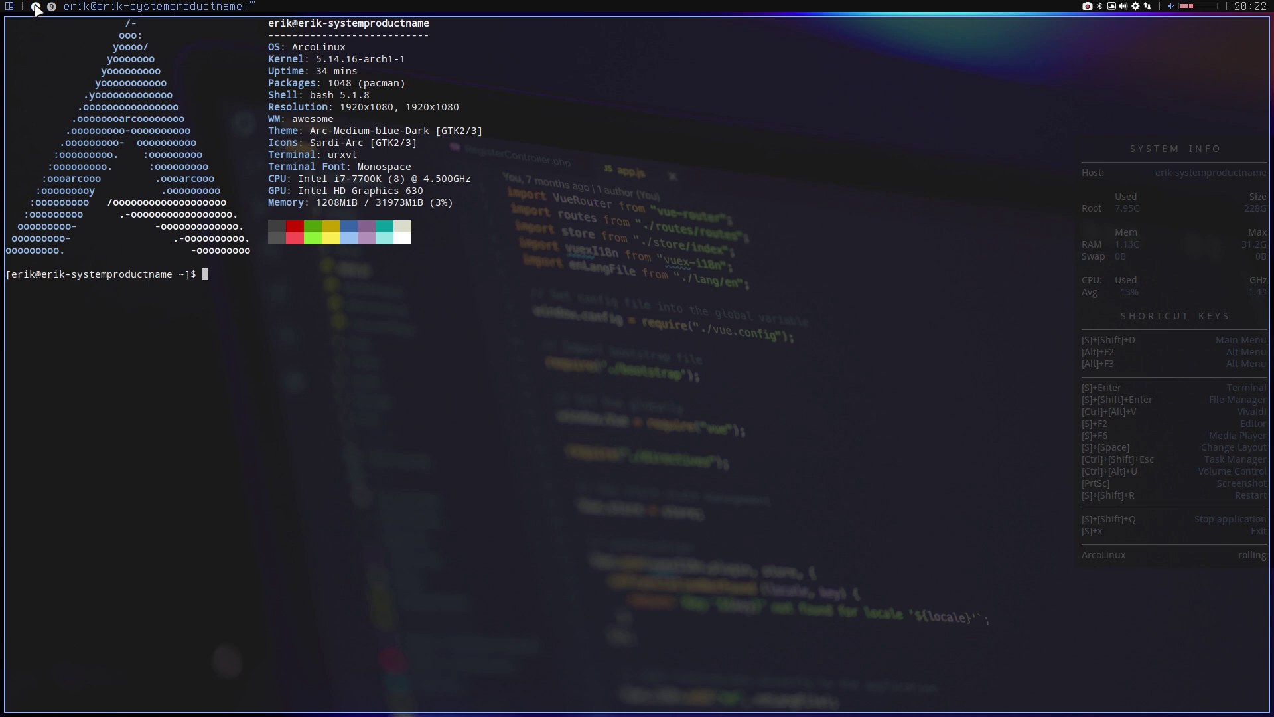
key("super+Return")
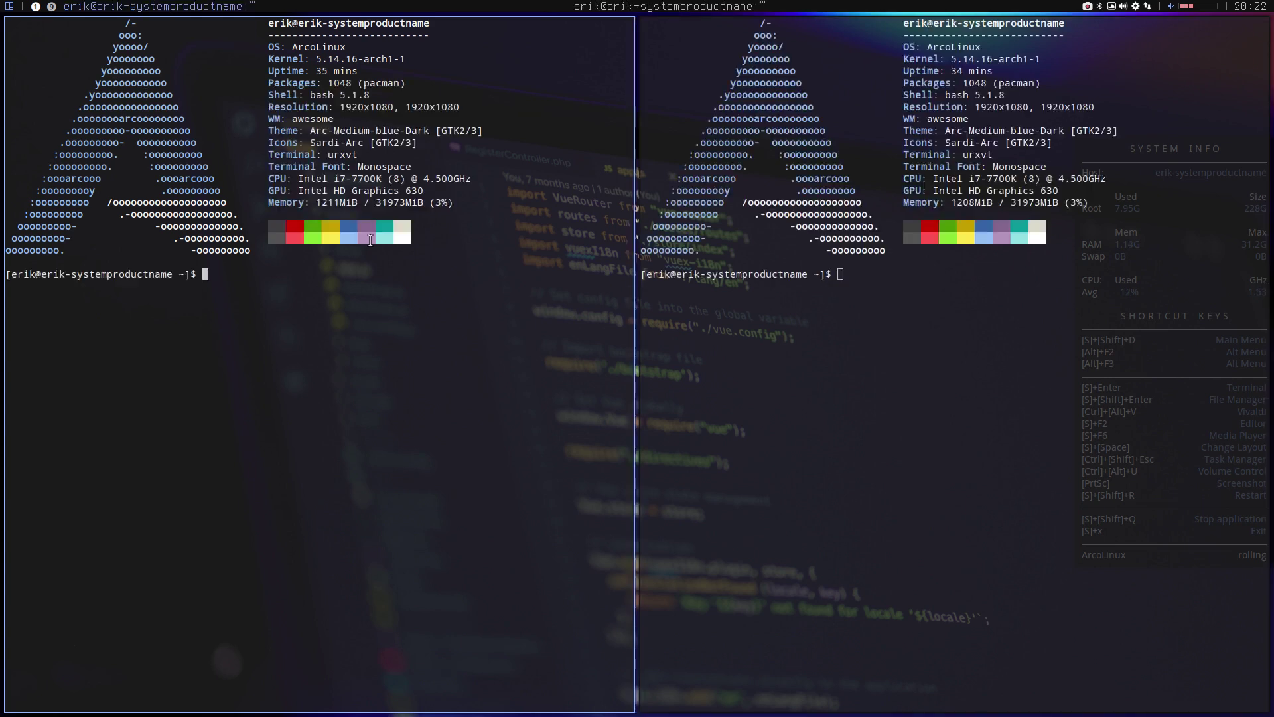